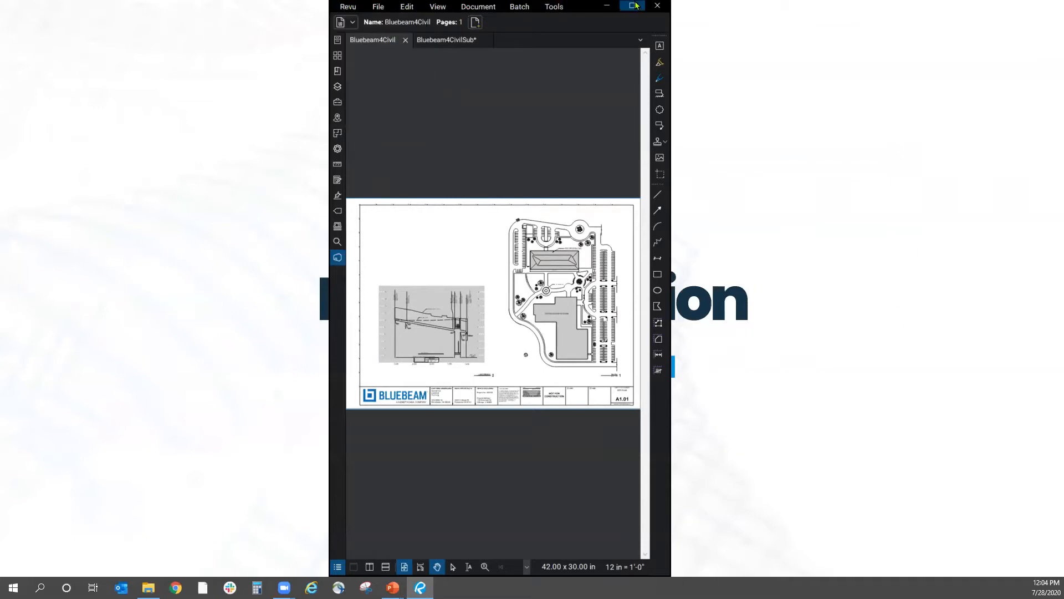
- Maximize the program window and switch the active profile to Revu Advanced
{"action": "left_click", "coordinate": [632, 6]}
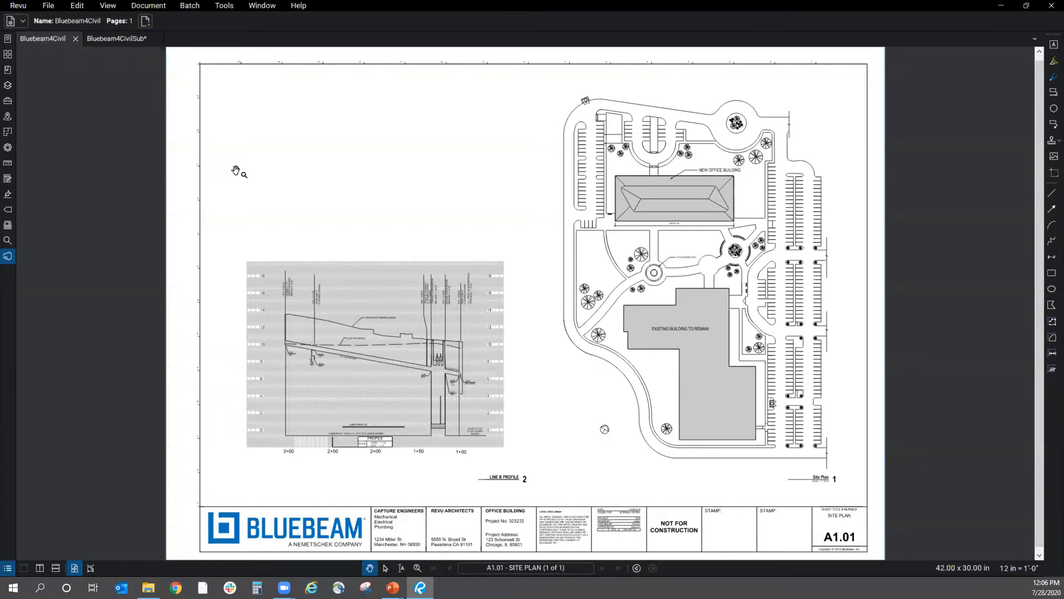
{"action": "left_click", "coordinate": [160, 8]}
{"action": "left_click", "coordinate": [108, 36]}
{"action": "left_click", "coordinate": [17, 6]}
{"action": "left_click", "coordinate": [17, 6]}
{"action": "left_click", "coordinate": [16, 7]}
{"action": "mouse_move", "coordinate": [80, 69]}
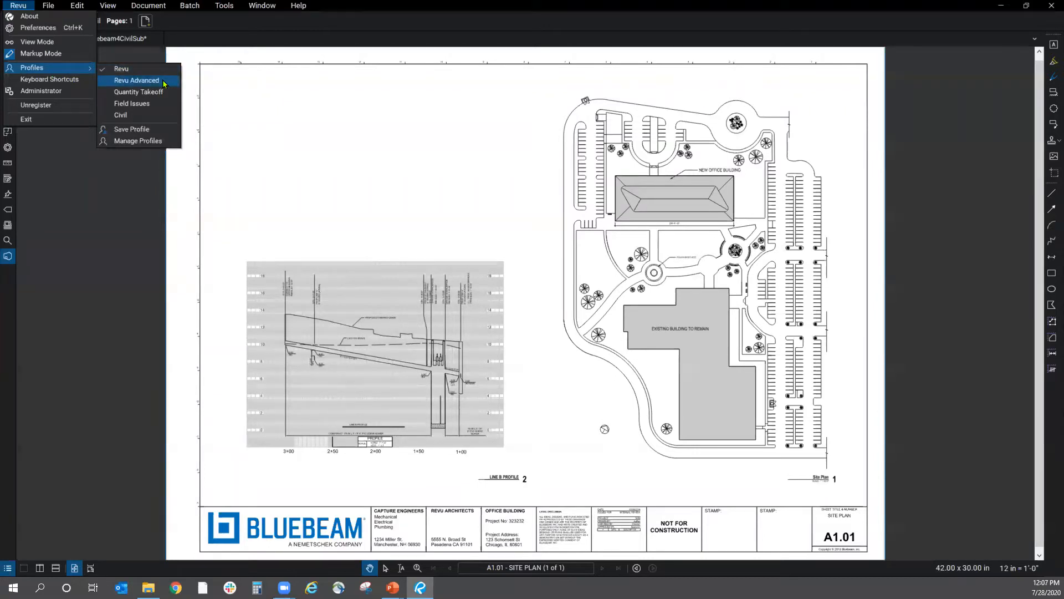
{"action": "left_click", "coordinate": [136, 80]}
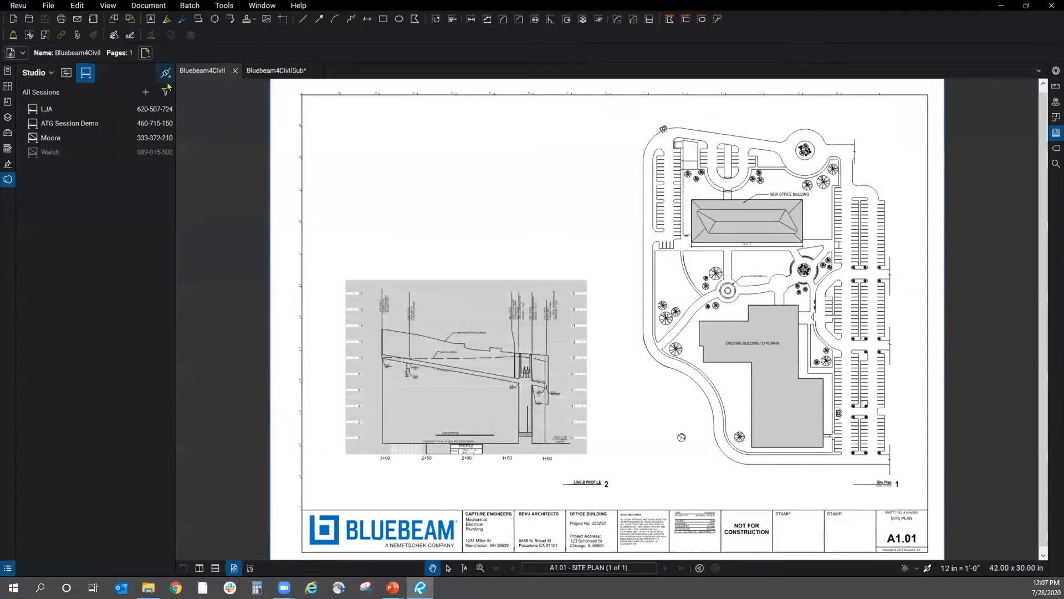
- Hide the Studio panel and display the Zoom and Font toolbars
{"action": "left_click", "coordinate": [8, 180]}
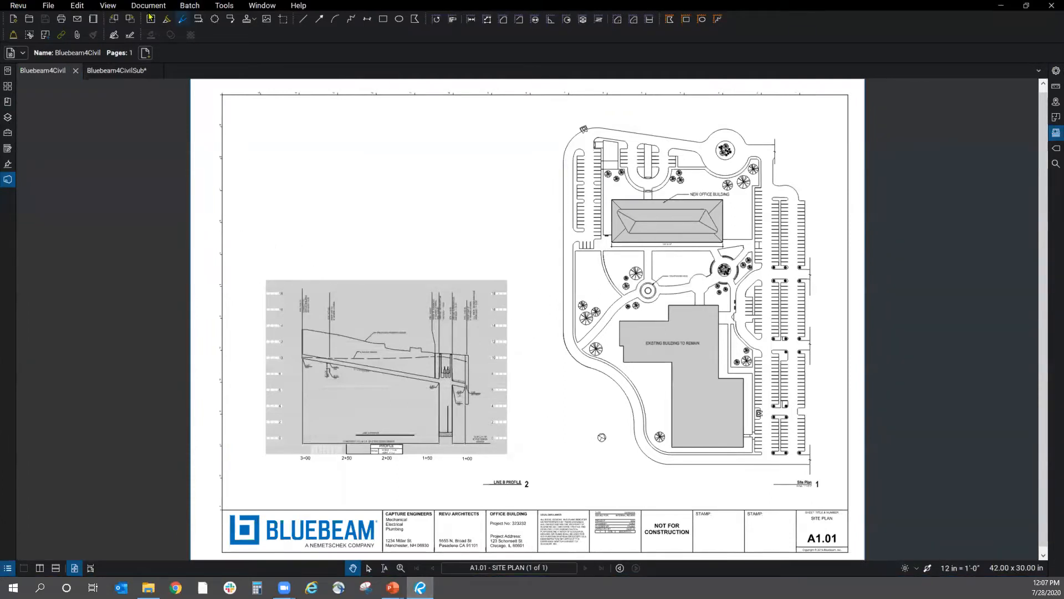
{"action": "right_click", "coordinate": [319, 20]}
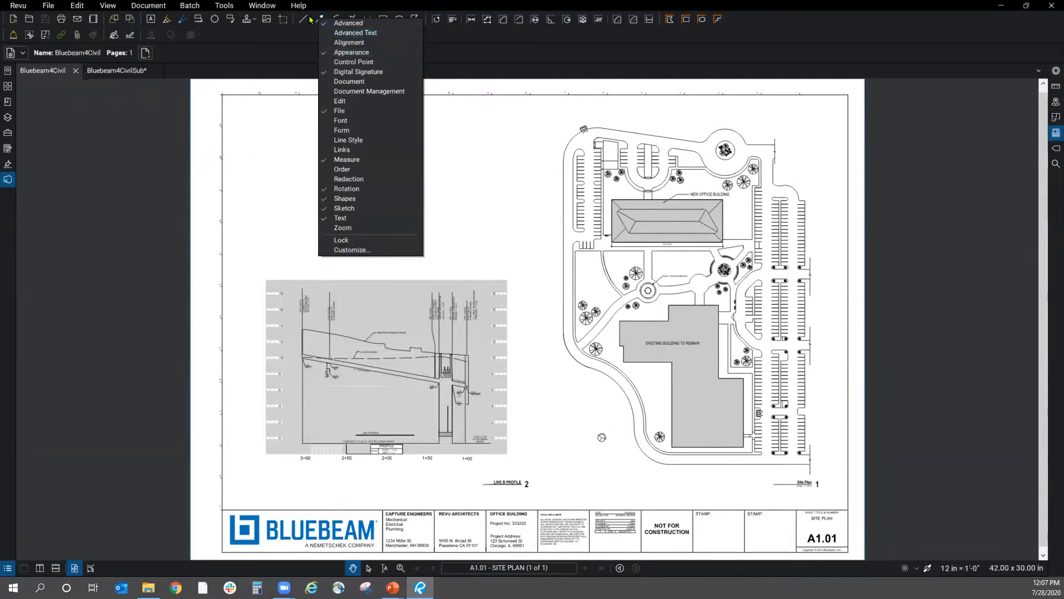
{"action": "left_click", "coordinate": [359, 229]}
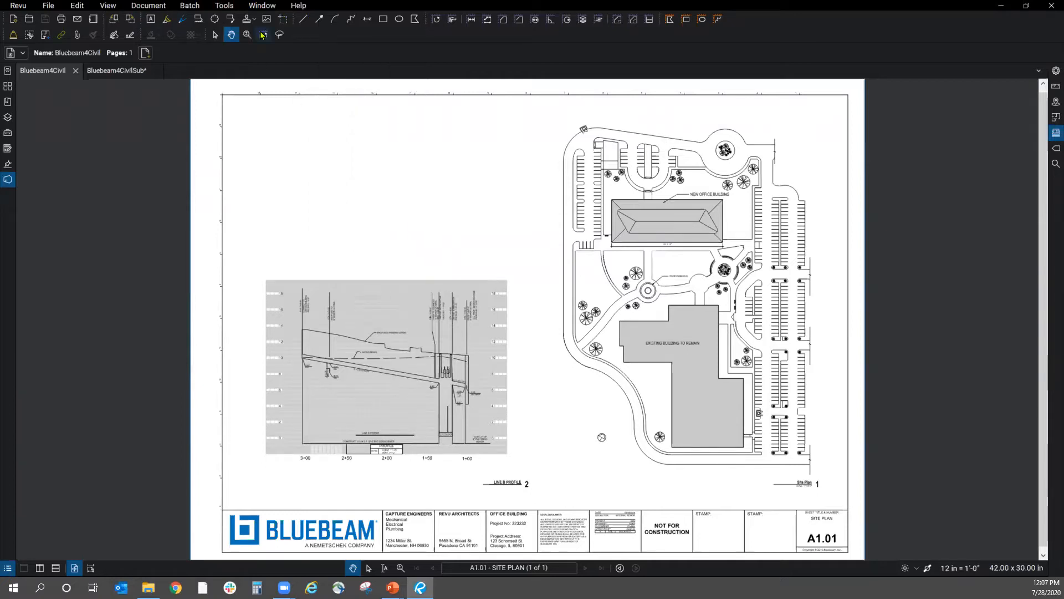
{"action": "right_click", "coordinate": [340, 21]}
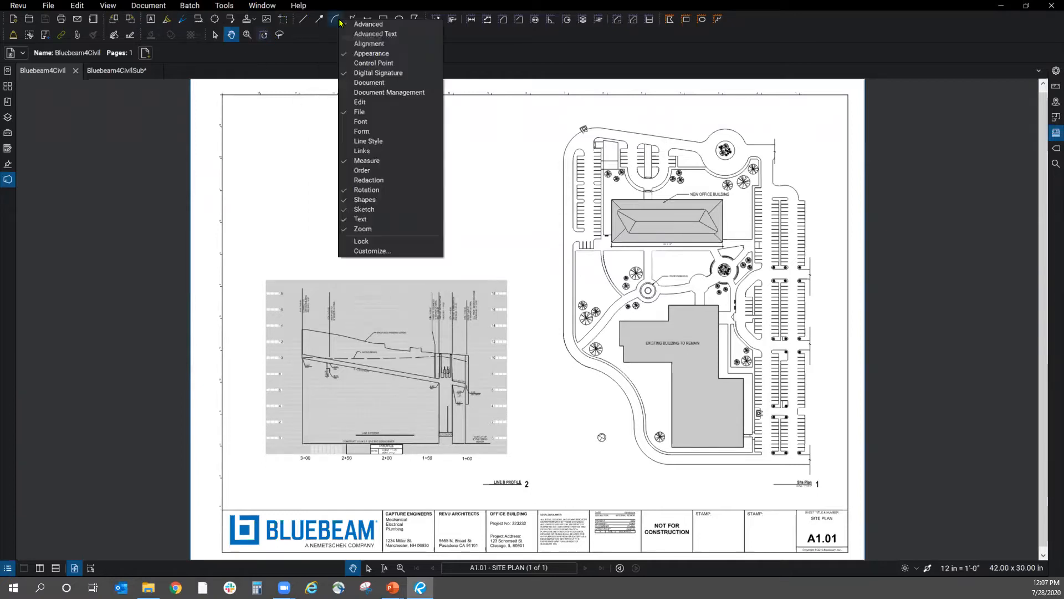
{"action": "left_click", "coordinate": [366, 121]}
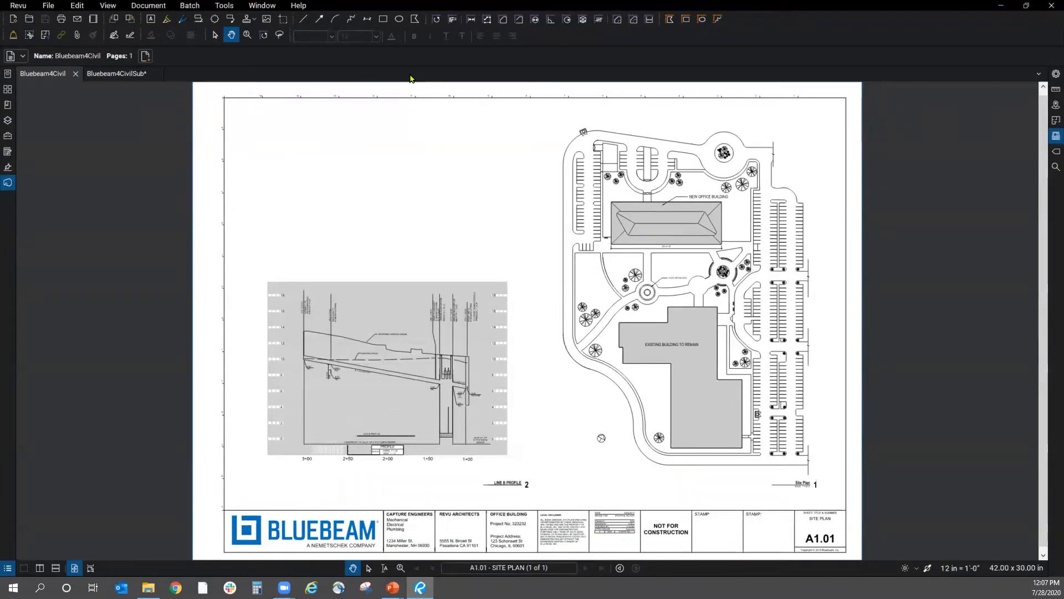
- Examine the profile management options for the Civil profile, including adding and importing profiles
{"action": "left_click", "coordinate": [22, 7]}
{"action": "mouse_move", "coordinate": [32, 72]}
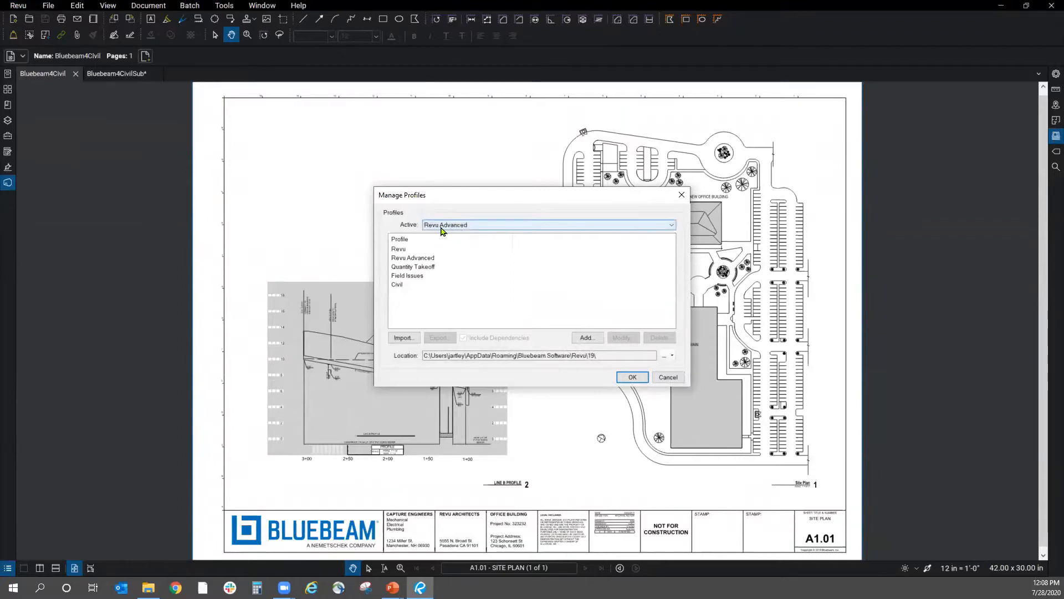
{"action": "left_click", "coordinate": [404, 289]}
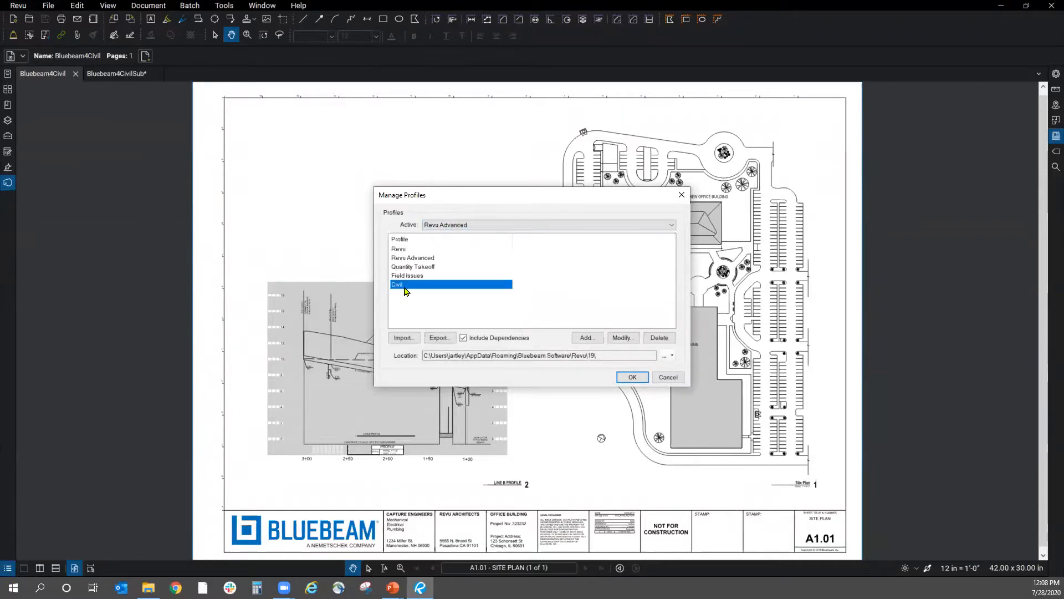
{"action": "left_click", "coordinate": [587, 338]}
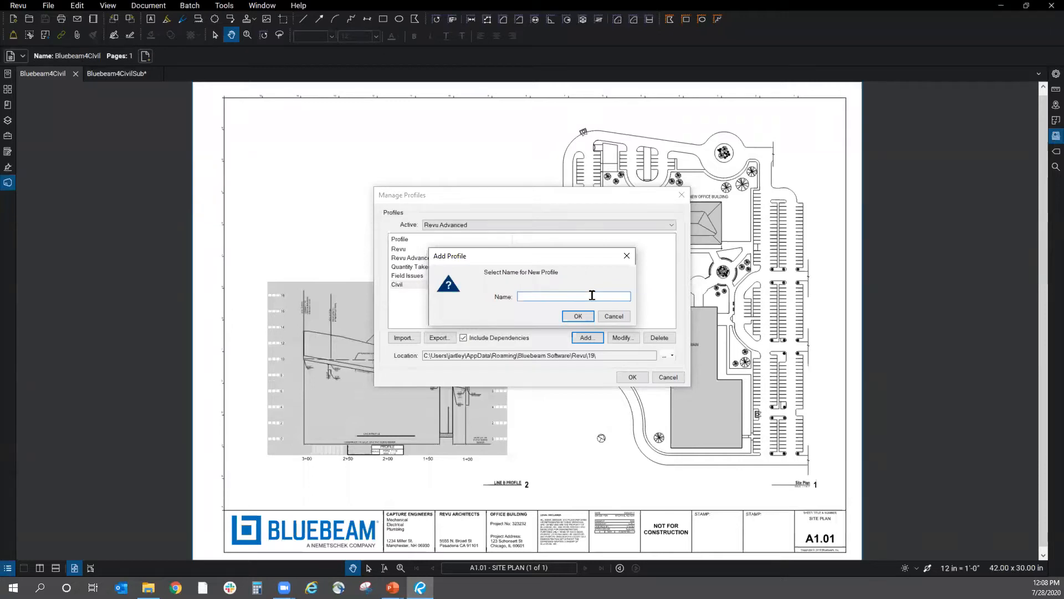
{"action": "left_click", "coordinate": [612, 316]}
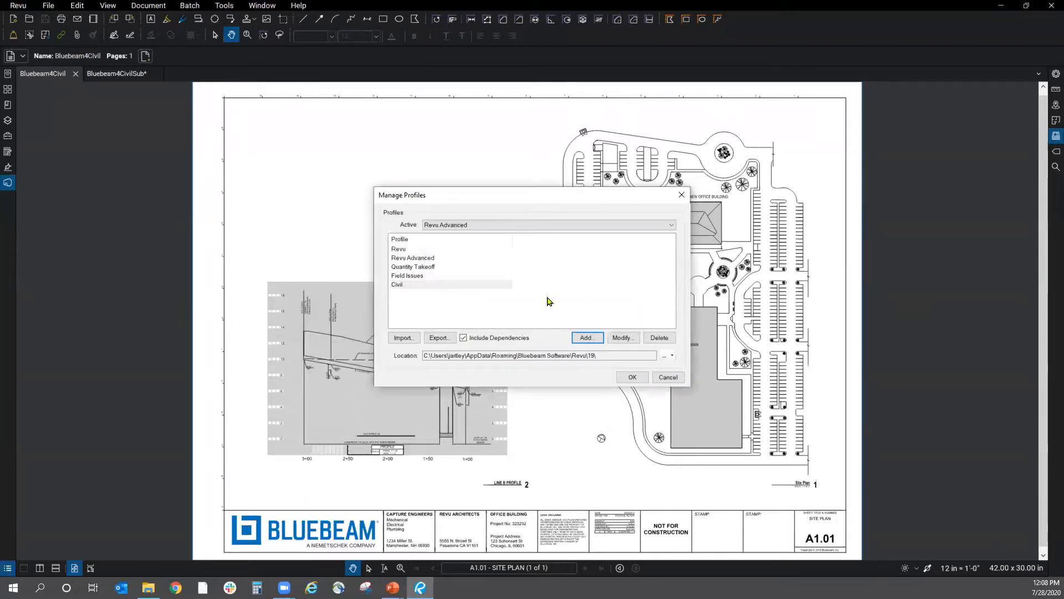
{"action": "left_click", "coordinate": [413, 342]}
{"action": "left_click", "coordinate": [669, 378]}
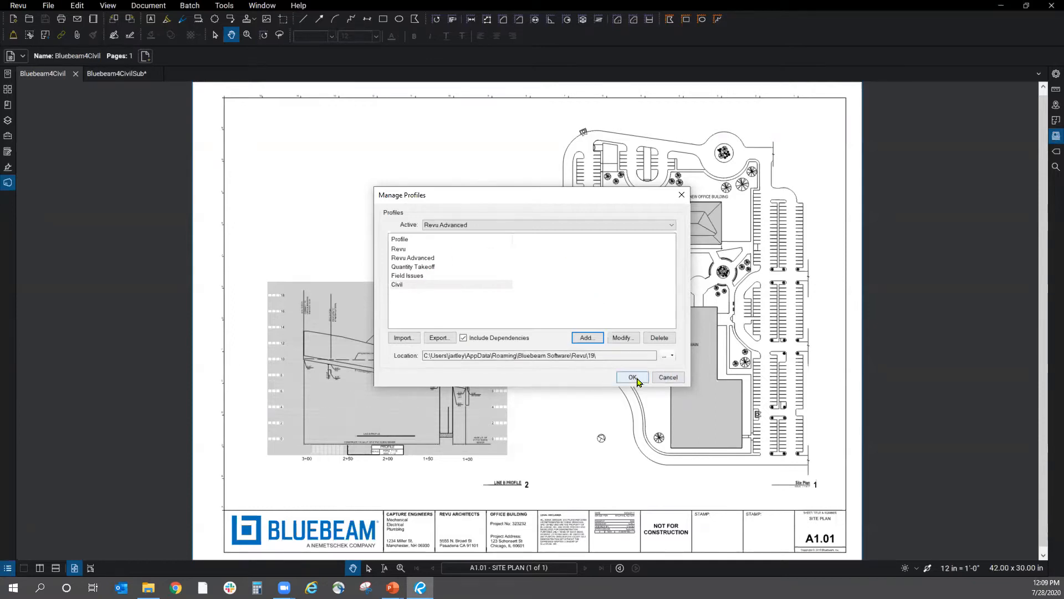
- Switch the active profile to Civil and display the Tool Chest
{"action": "left_click", "coordinate": [18, 6]}
{"action": "mouse_move", "coordinate": [30, 69]}
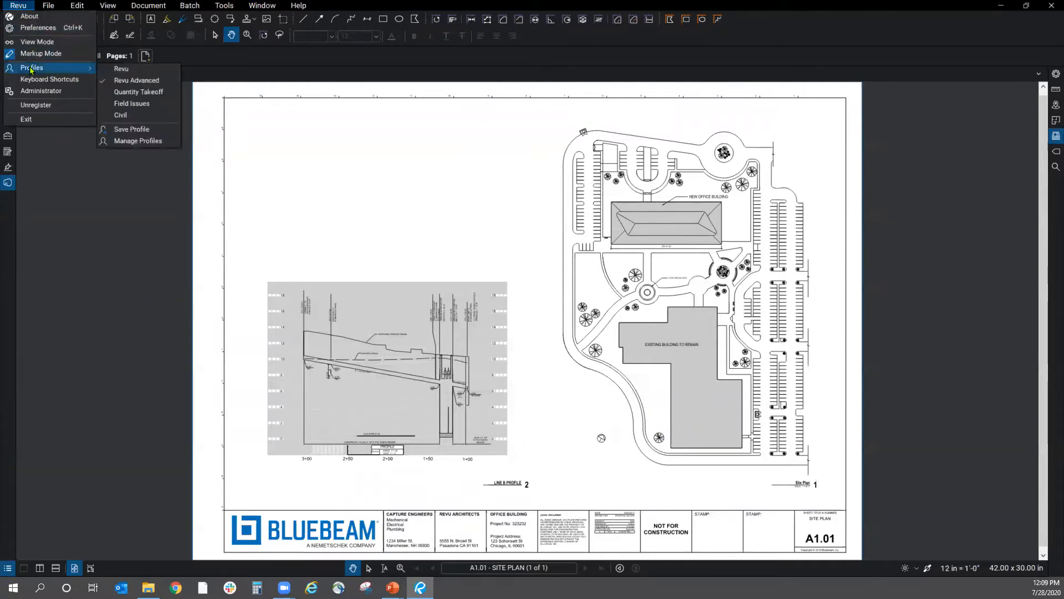
{"action": "left_click", "coordinate": [147, 118]}
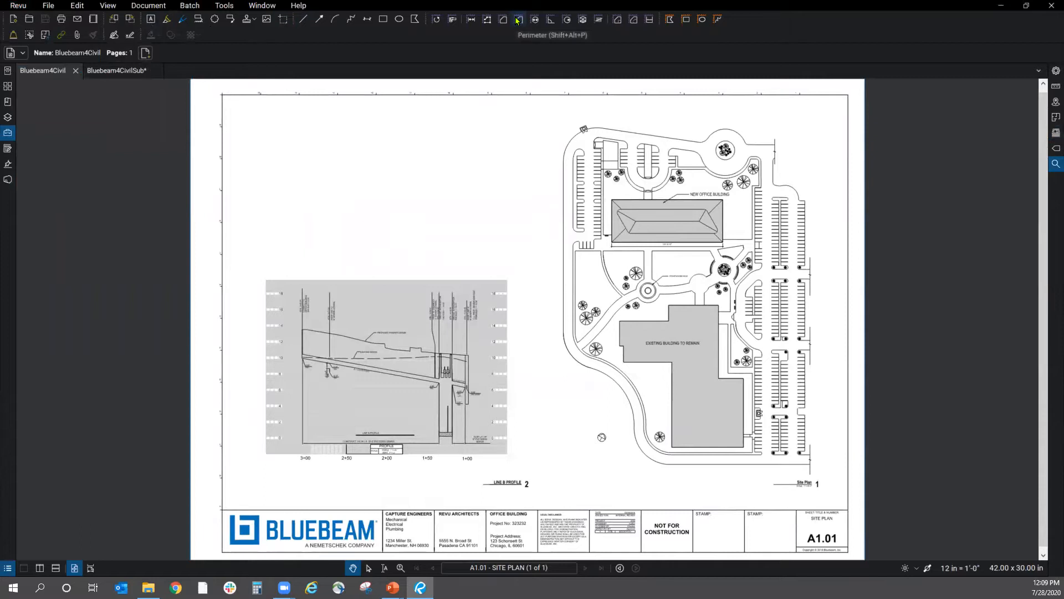
{"action": "left_click", "coordinate": [8, 133]}
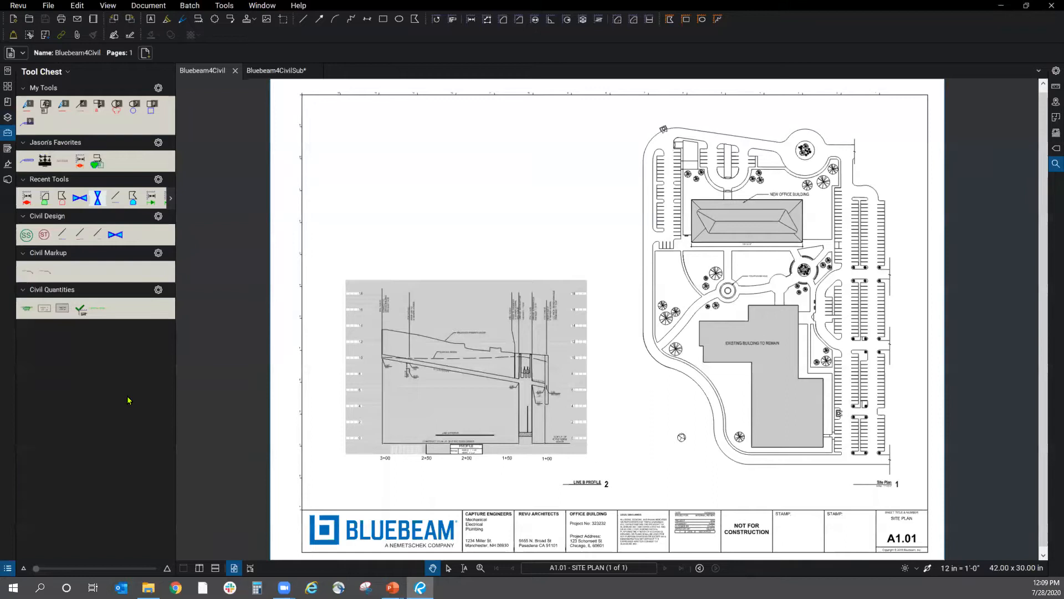
- Add a new displayed tool set titled Webinar, saving it as Webinar.btx in the Revu 19 folder
{"action": "left_click", "coordinate": [62, 72]}
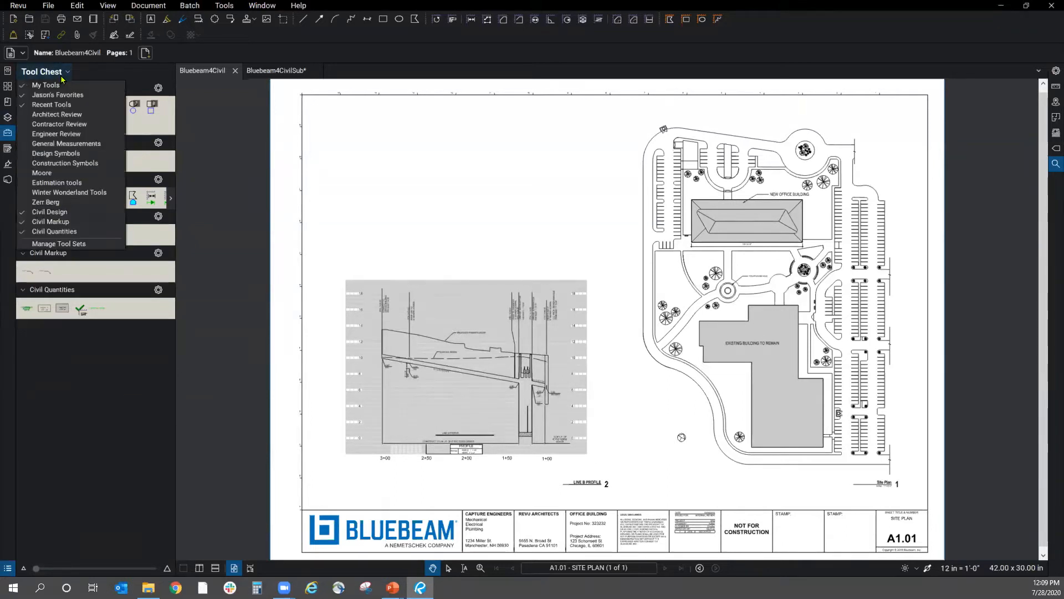
{"action": "left_click", "coordinate": [60, 73]}
{"action": "left_click", "coordinate": [60, 73]}
{"action": "left_click", "coordinate": [61, 245]}
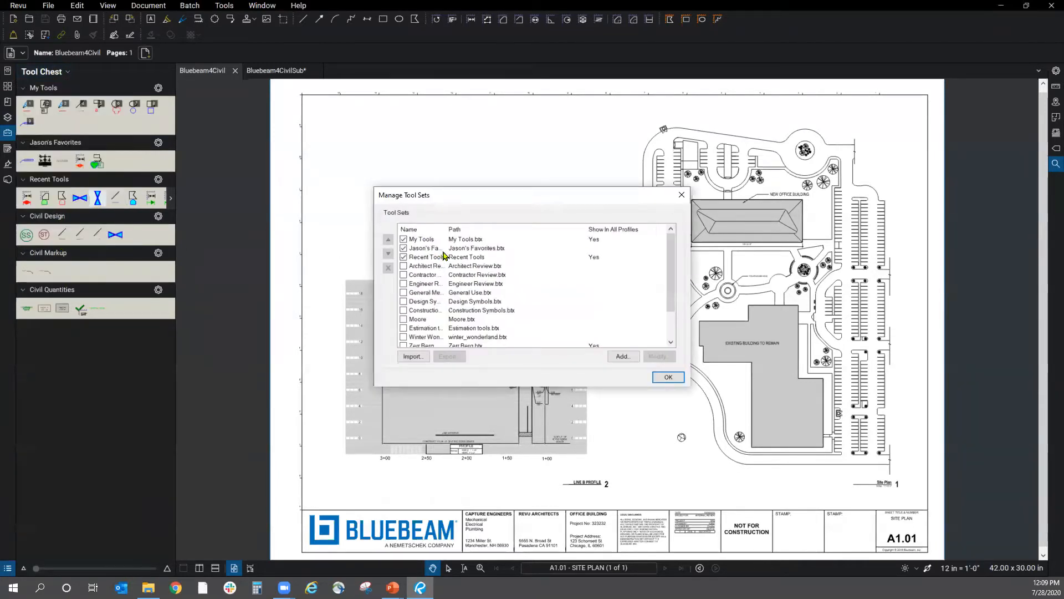
{"action": "left_click_drag", "start_coordinate": [673, 267], "coordinate": [453, 322]}
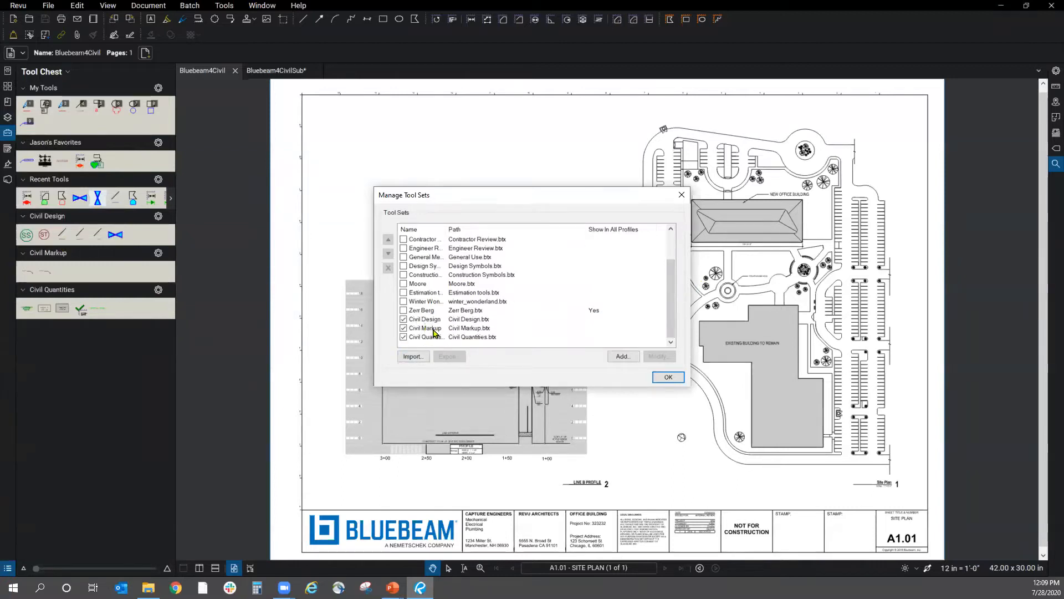
{"action": "left_click", "coordinate": [622, 357]}
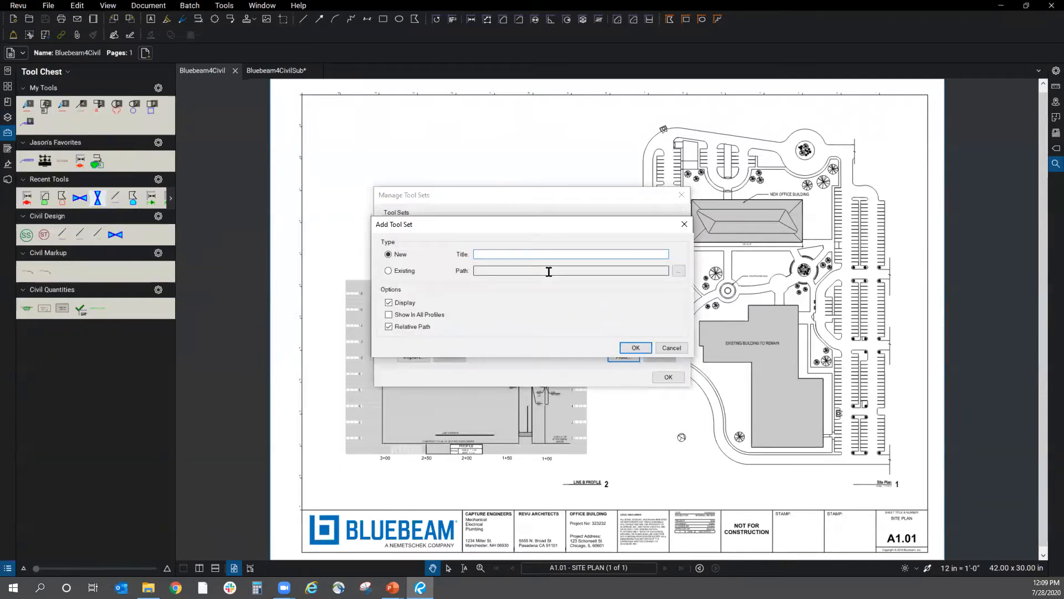
{"action": "type", "text": "Webinar"}
{"action": "left_click", "coordinate": [634, 348]}
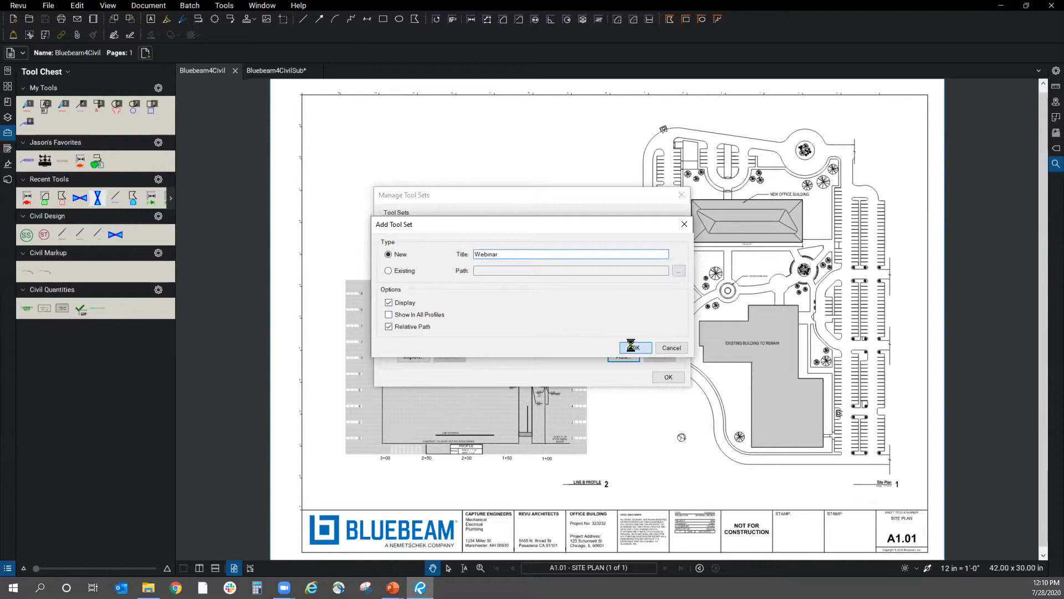
{"action": "left_click_drag", "start_coordinate": [637, 245], "coordinate": [457, 208]}
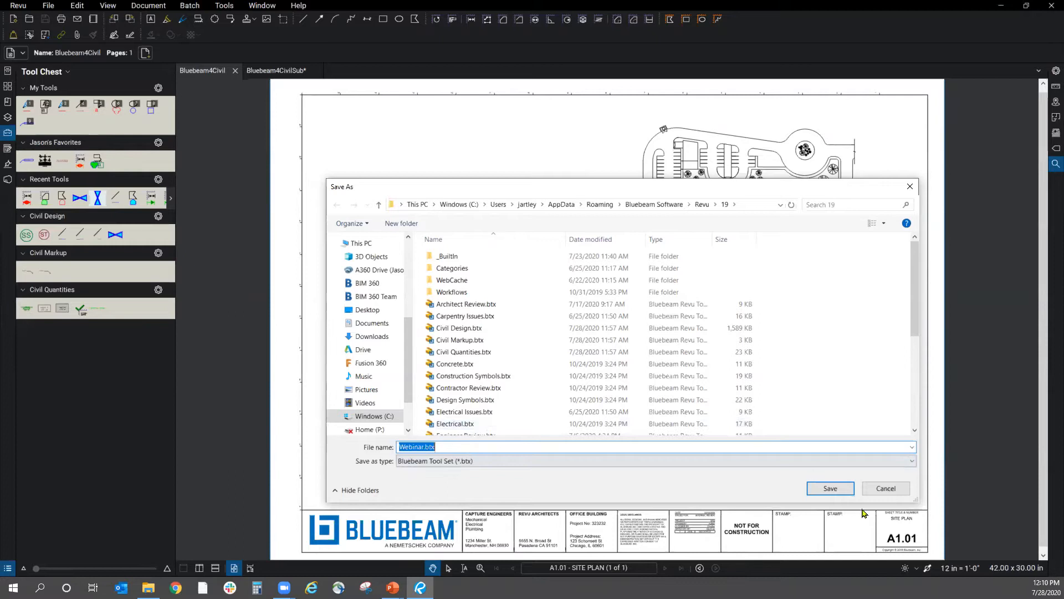
{"action": "left_click", "coordinate": [838, 491]}
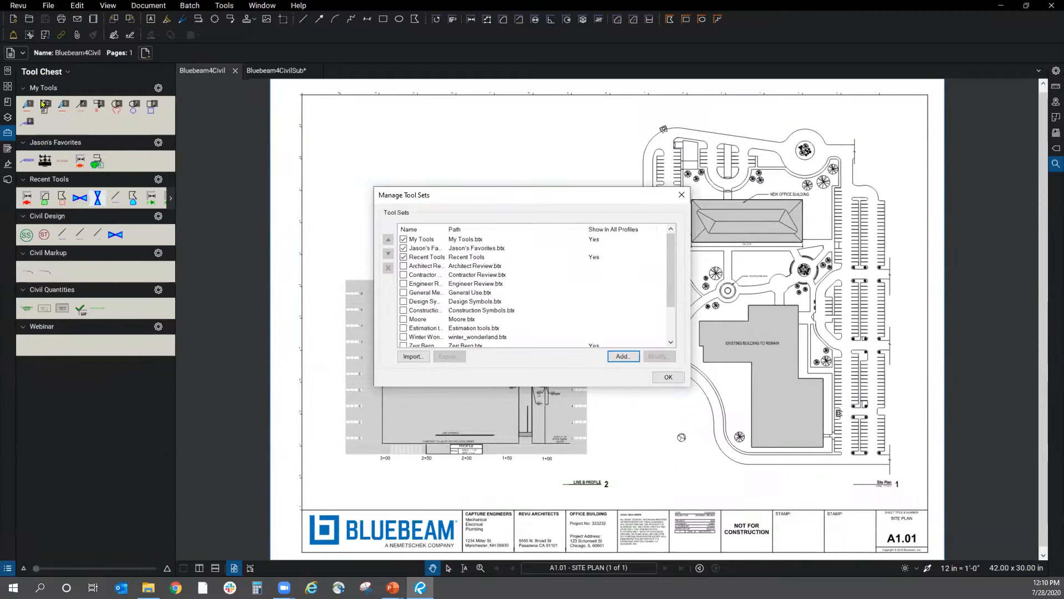
{"action": "left_click", "coordinate": [674, 379]}
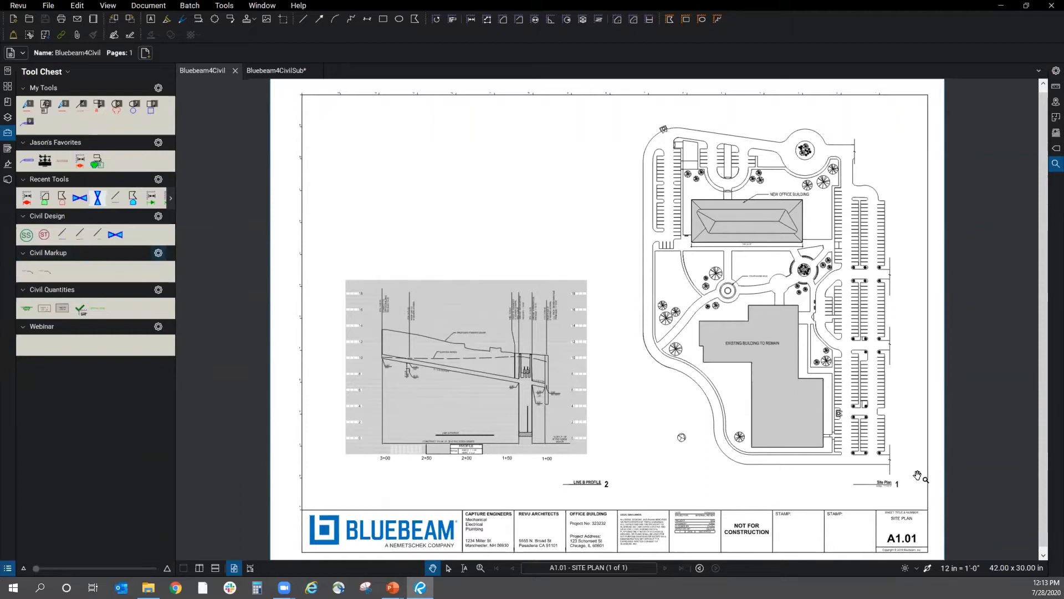
- Replace the PDF text "EXISTING BUILDING TO REMAIN" on the site plan with "Proposed Building"
{"action": "scroll", "coordinate": [912, 463], "scroll_direction": "up", "scroll_amount": 5}
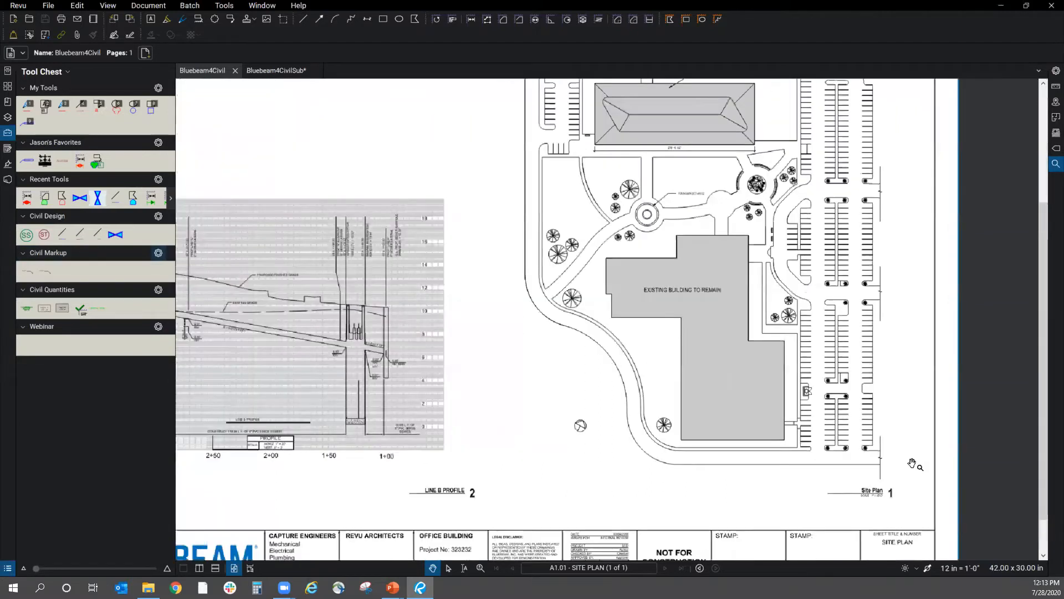
{"action": "scroll", "coordinate": [510, 524], "scroll_direction": "down", "scroll_amount": 3}
{"action": "scroll", "coordinate": [743, 470], "scroll_direction": "up", "scroll_amount": 2}
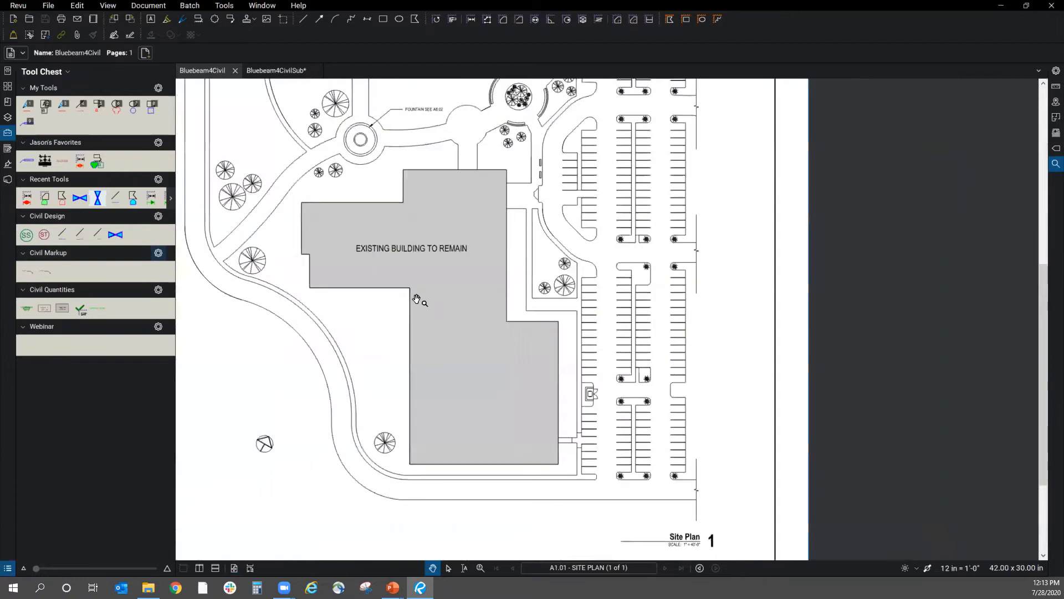
{"action": "left_click", "coordinate": [111, 6]}
{"action": "left_click", "coordinate": [77, 6]}
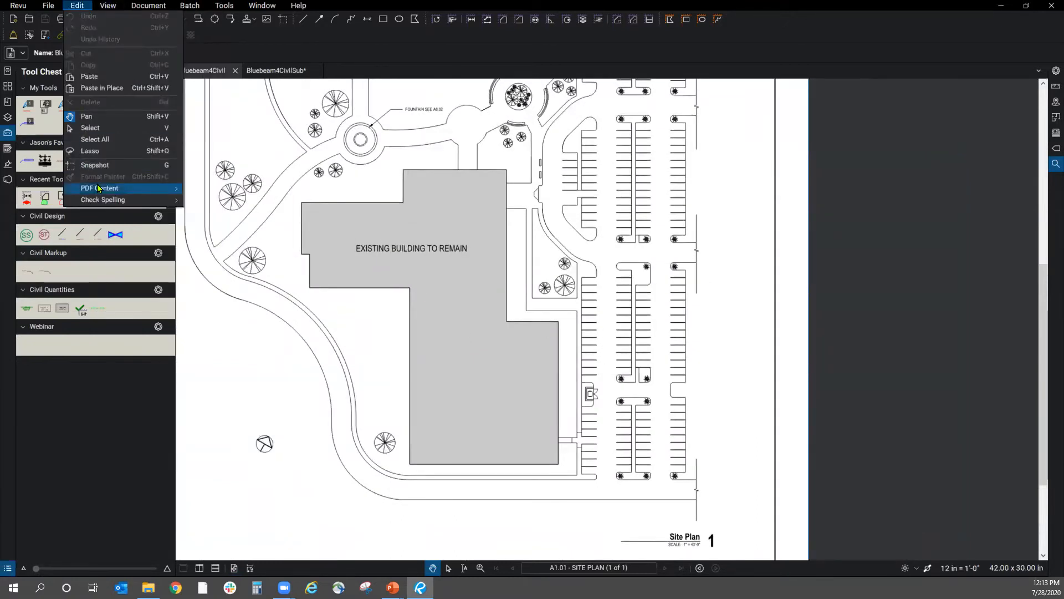
{"action": "mouse_move", "coordinate": [100, 188]}
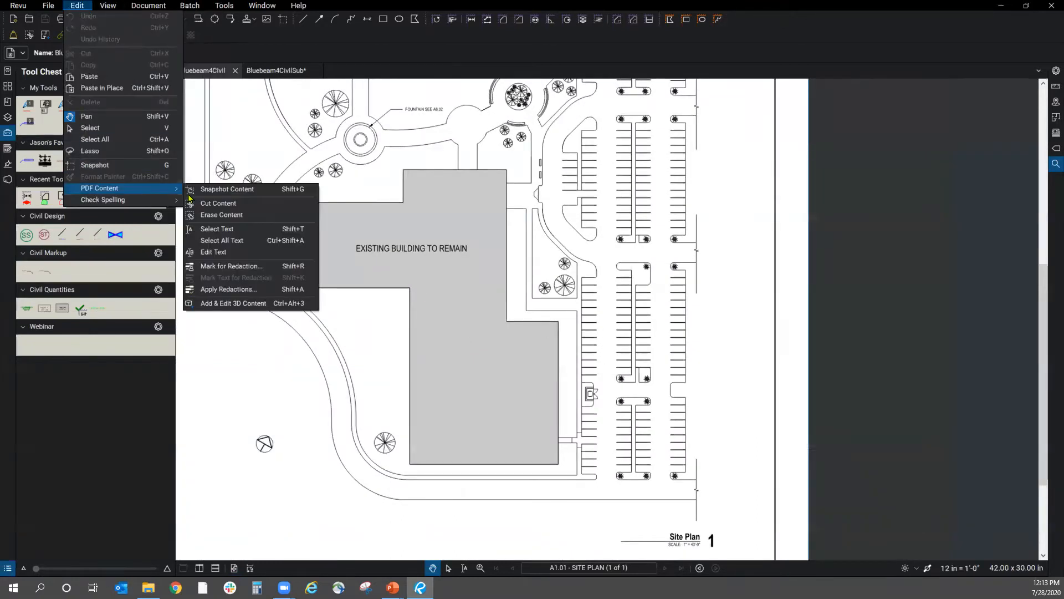
{"action": "left_click", "coordinate": [220, 252]}
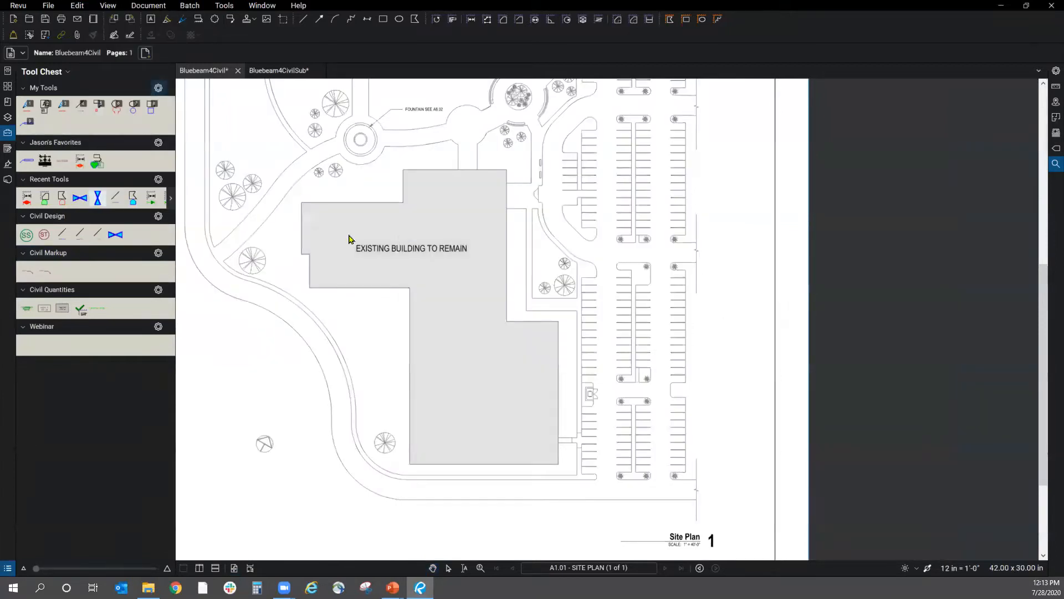
{"action": "left_click_drag", "start_coordinate": [352, 248], "coordinate": [467, 244]}
{"action": "type", "text": "Proposed N"}
{"action": "type", "text": "uildingg"}
{"action": "key", "text": "BackSpace"}
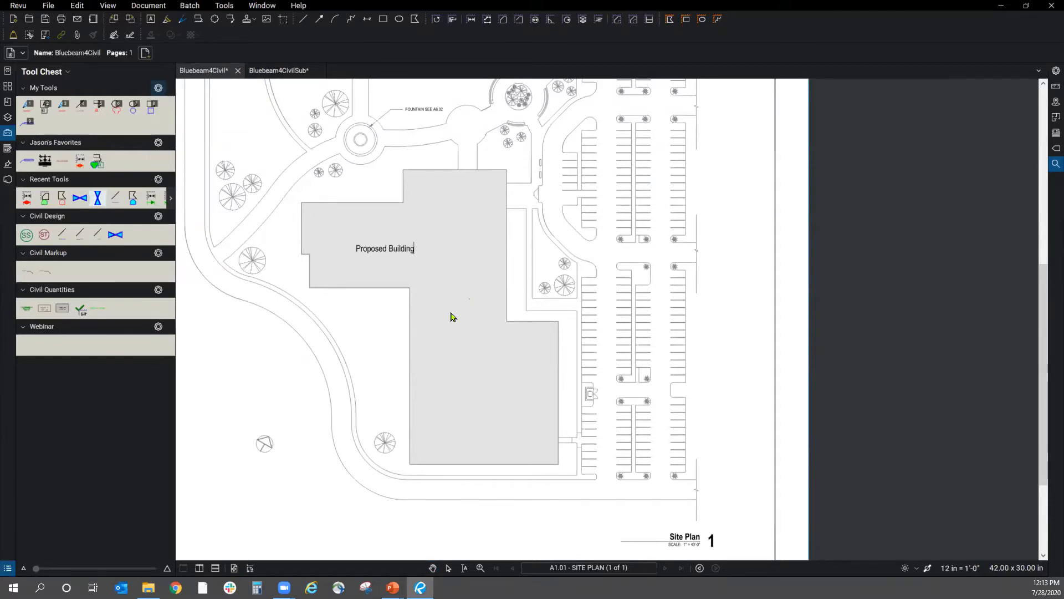
{"action": "key", "text": "Return"}
{"action": "key", "text": "Escape"}
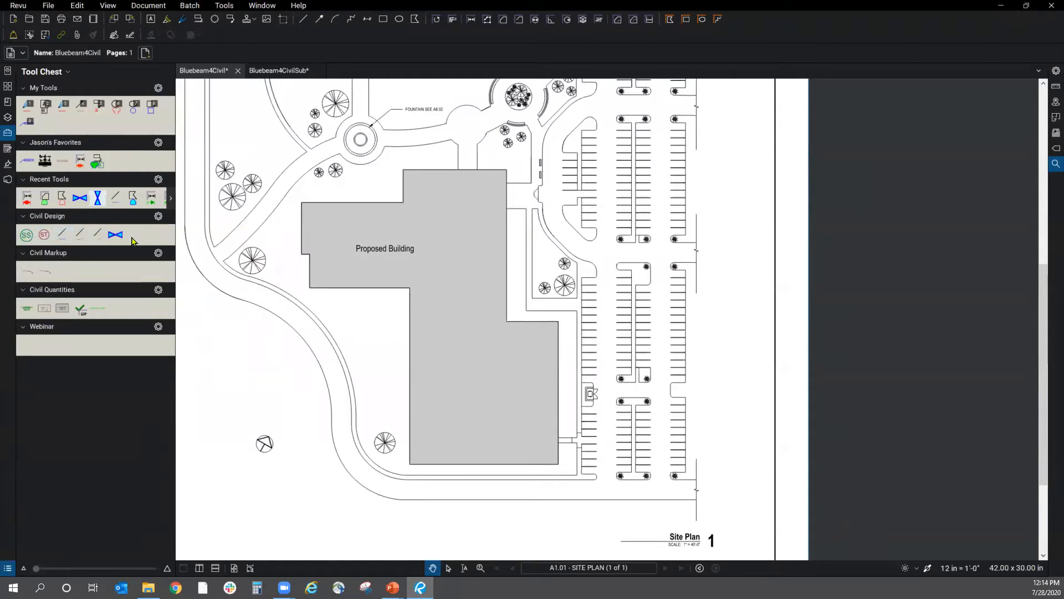
- Draw a vertical blue 0.50 pt Civil Design line from the proposed building's west wing down into the road south of it
{"action": "left_click", "coordinate": [63, 235]}
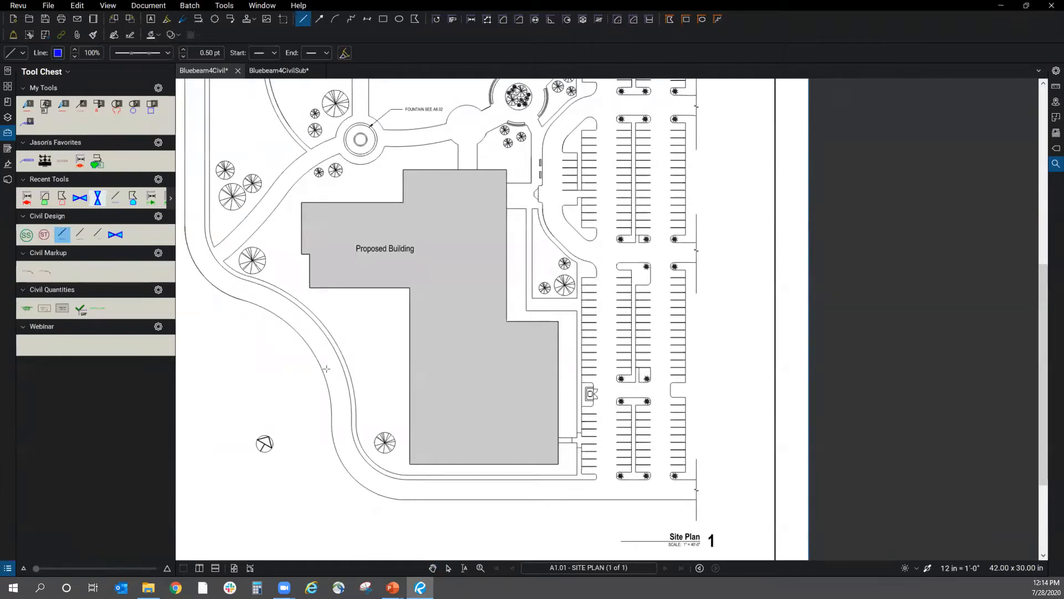
{"action": "left_click", "coordinate": [392, 289]}
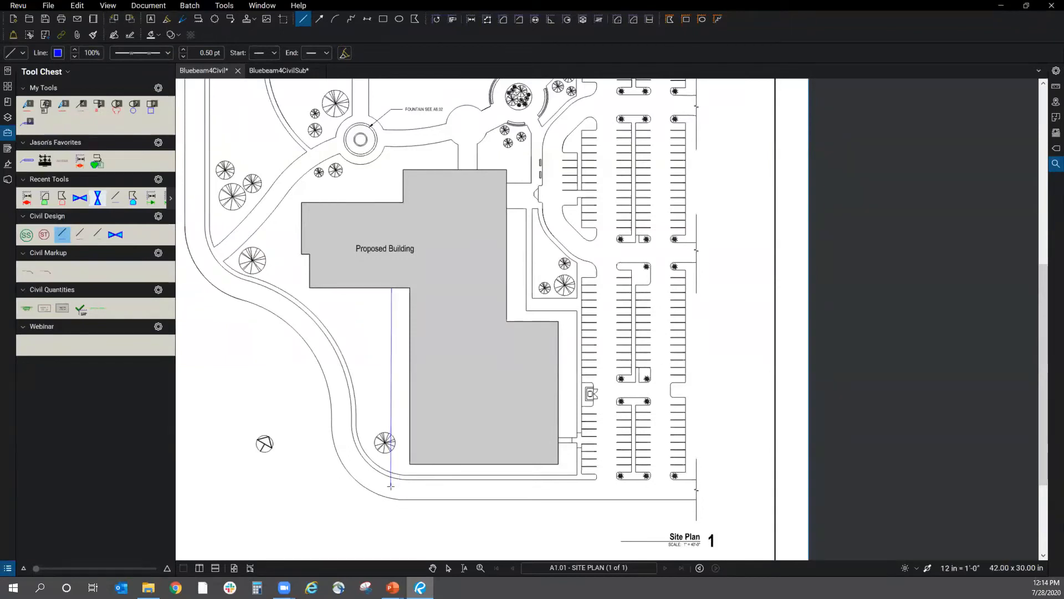
{"action": "left_click", "coordinate": [391, 487]}
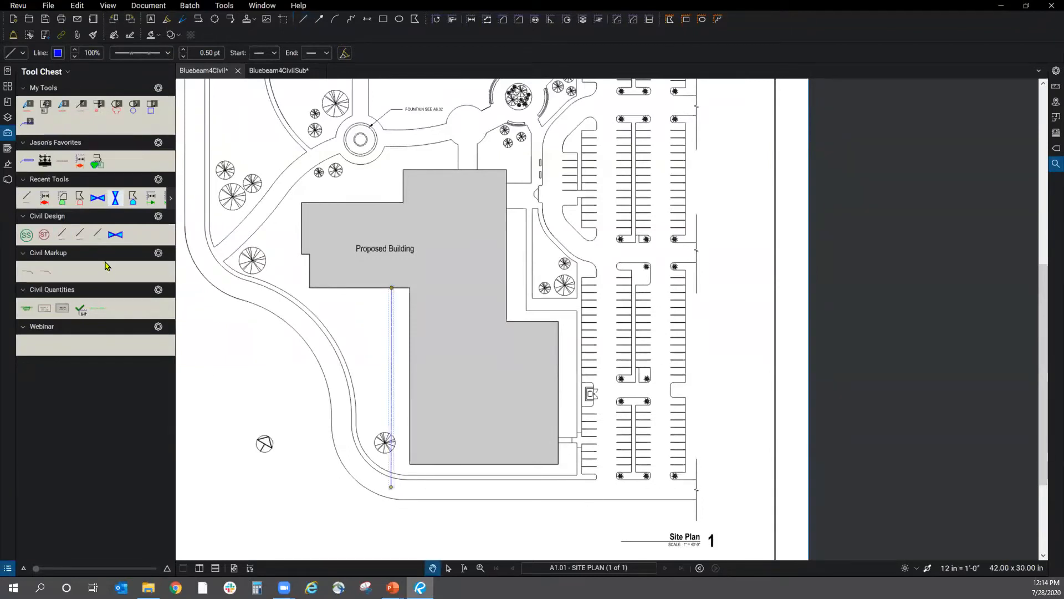
- Draw a horizontal blue 0.50 pt water line from the vertical line's lower end east along the road past the site boundary
{"action": "left_click", "coordinate": [62, 234]}
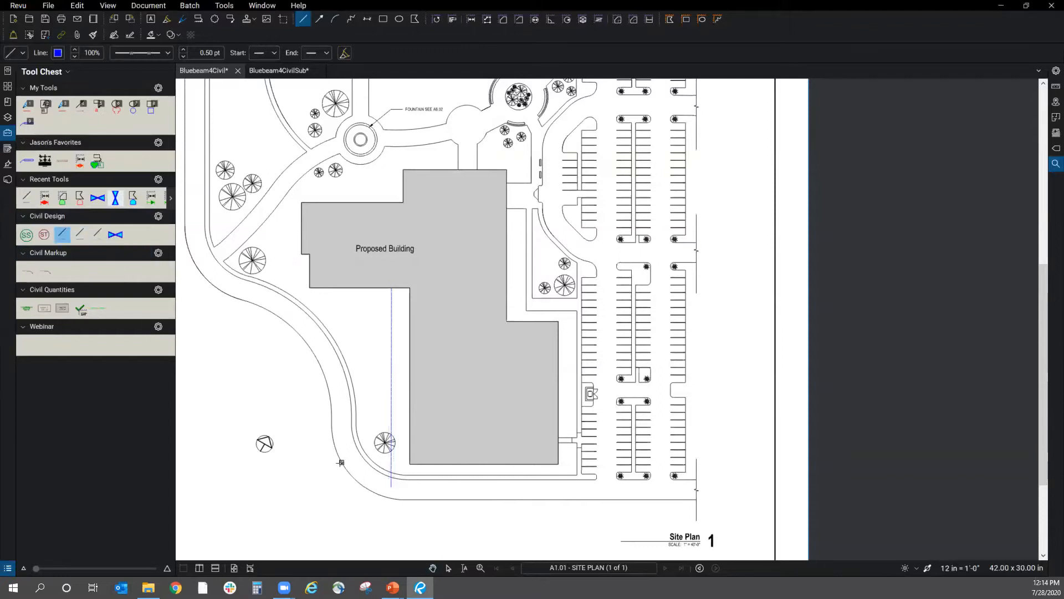
{"action": "left_click", "coordinate": [392, 487]}
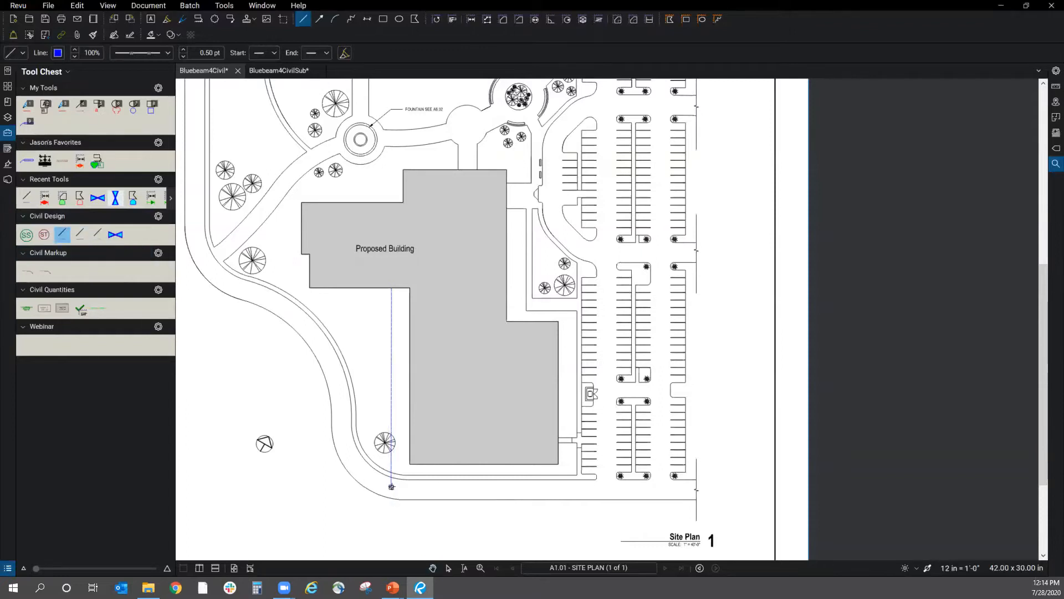
{"action": "left_click", "coordinate": [713, 488]}
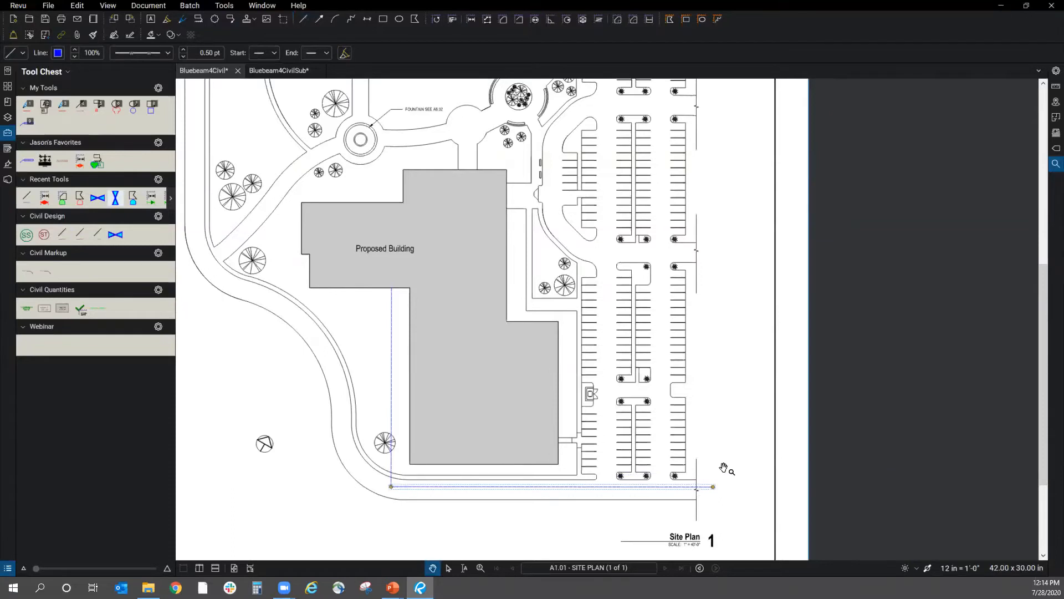
{"action": "left_click", "coordinate": [721, 469]}
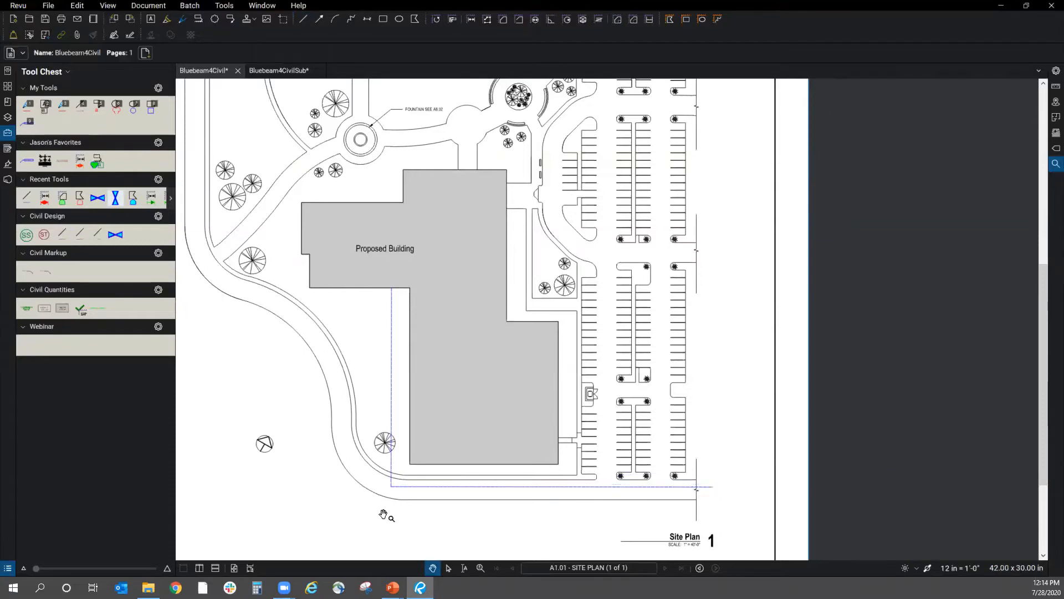
- Move the horizontal water line slightly down so its west end meets the bottom of the vertical water line
{"action": "scroll", "coordinate": [373, 511], "scroll_direction": "up", "scroll_amount": 5}
{"action": "scroll", "coordinate": [410, 438], "scroll_direction": "up", "scroll_amount": 3}
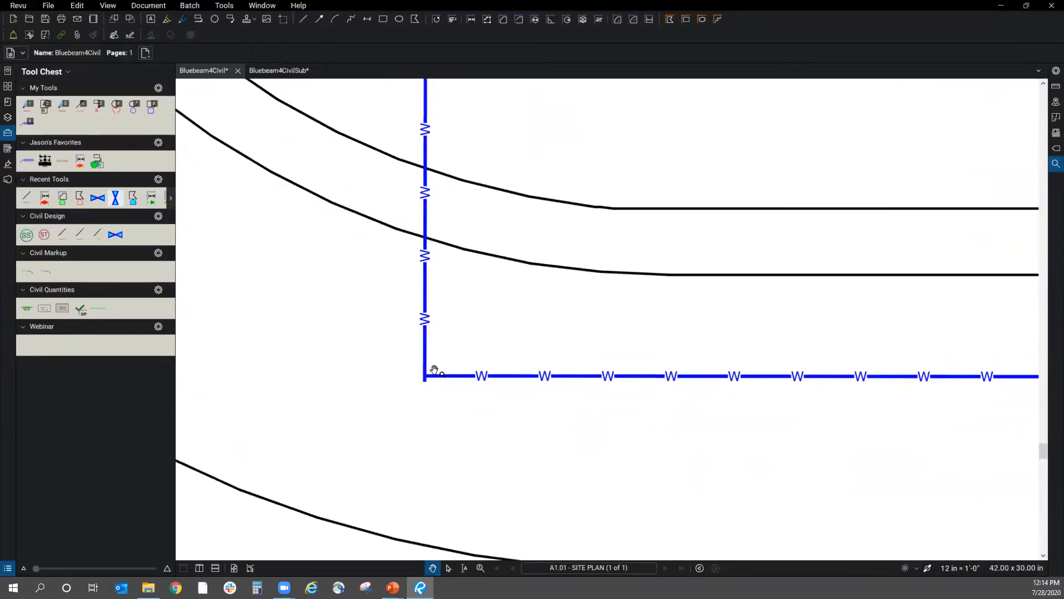
{"action": "left_click", "coordinate": [450, 382]}
{"action": "left_click_drag", "start_coordinate": [450, 382], "coordinate": [457, 388]}
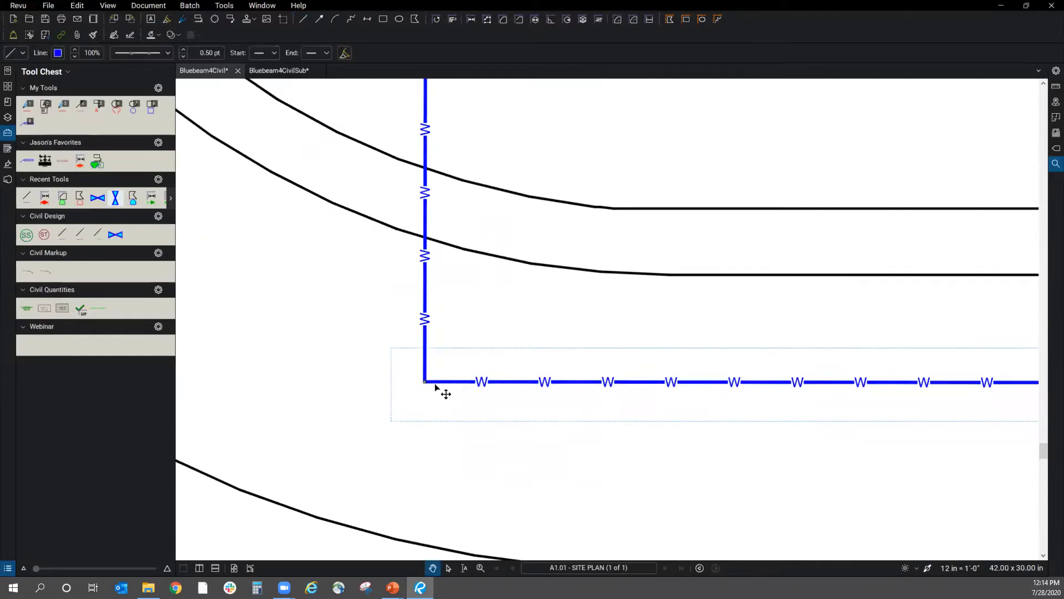
{"action": "scroll", "coordinate": [417, 416], "scroll_direction": "down", "scroll_amount": 2}
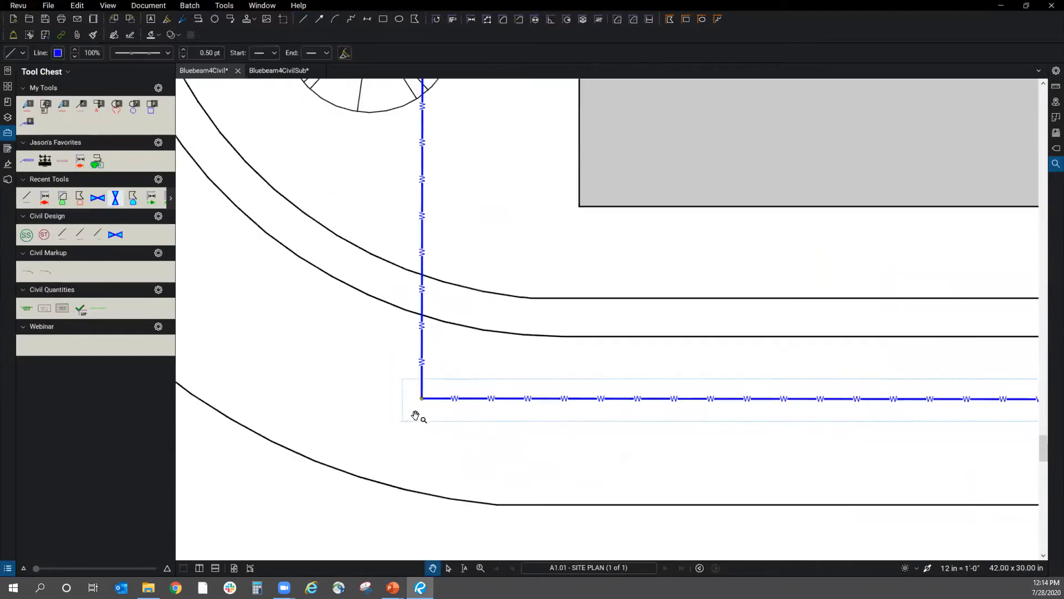
{"action": "left_click", "coordinate": [427, 430]}
- Place the blue Civil Design valve symbol on the vertical water line just above the corner with the horizontal line
{"action": "left_click", "coordinate": [115, 235]}
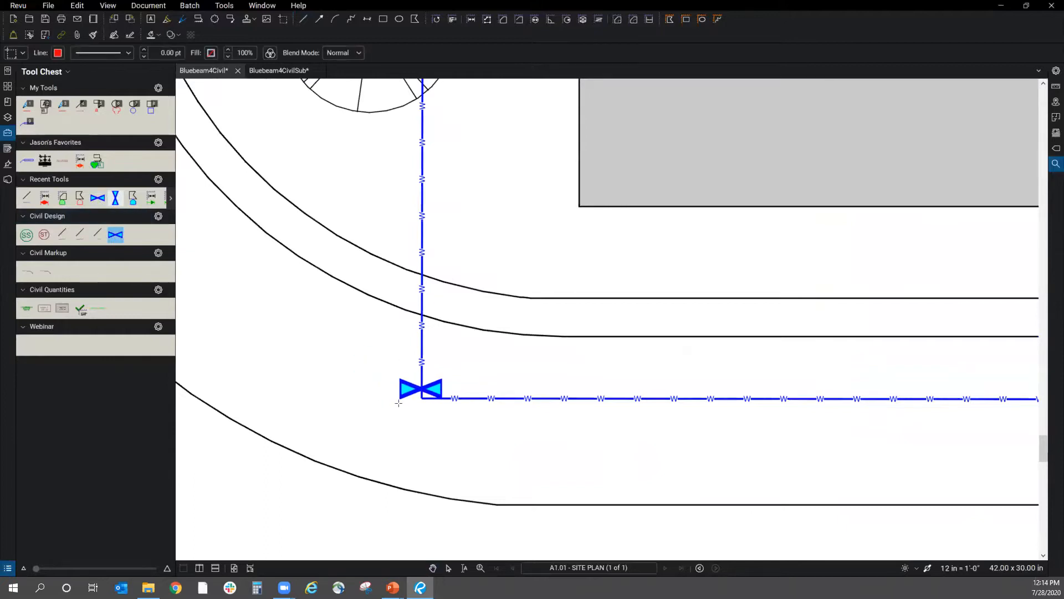
{"action": "left_click", "coordinate": [399, 399]}
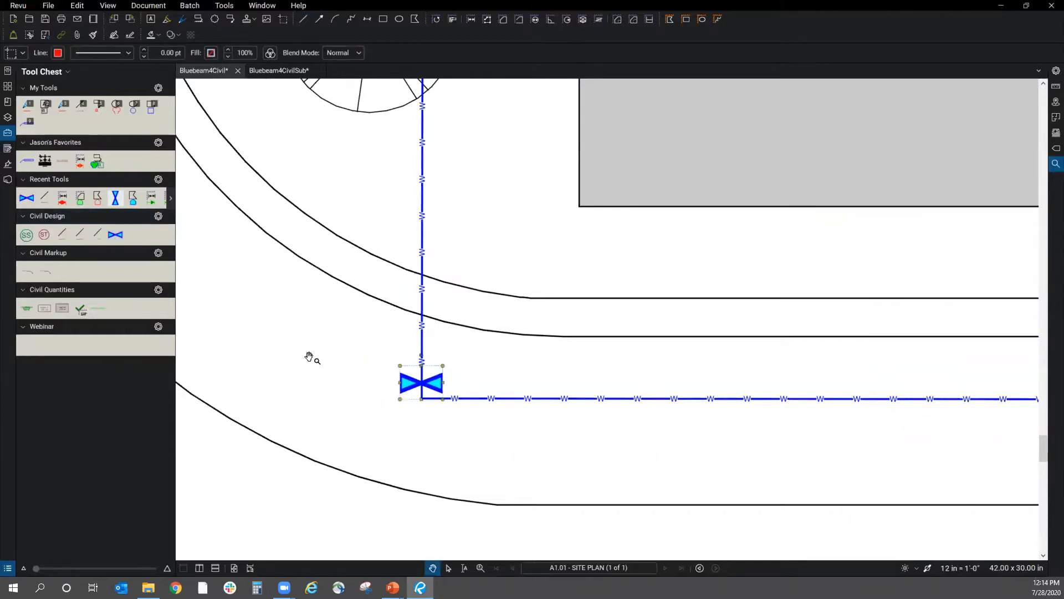
{"action": "left_click", "coordinate": [301, 349]}
{"action": "scroll", "coordinate": [285, 340], "scroll_direction": "down", "scroll_amount": 4}
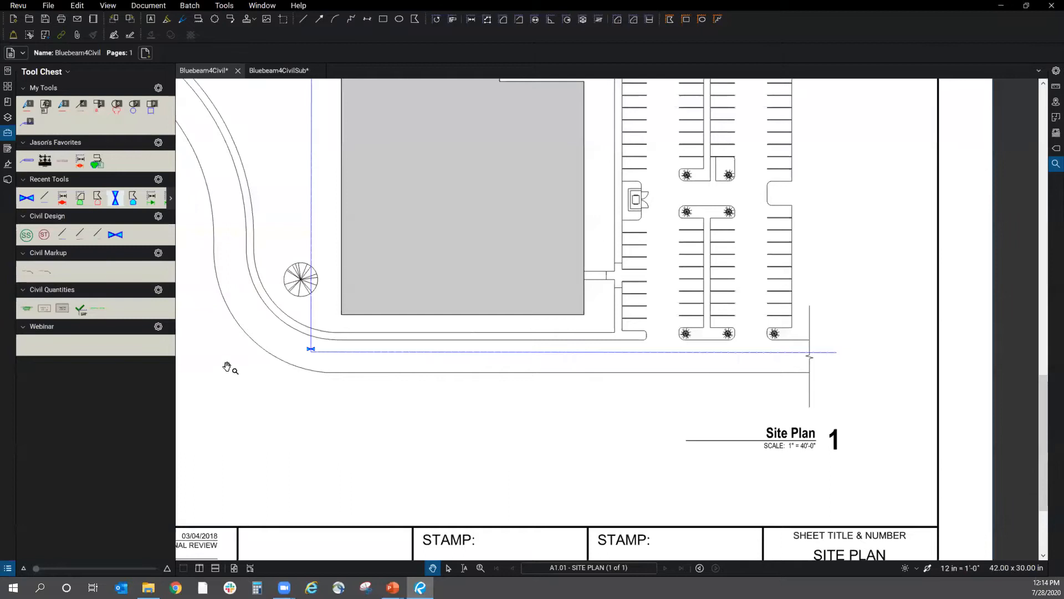
- Place a Sanitary Sewer (SS) symbol just outside the road curve, southwest of the water valve
{"action": "scroll", "coordinate": [453, 502], "scroll_direction": "down", "scroll_amount": 2}
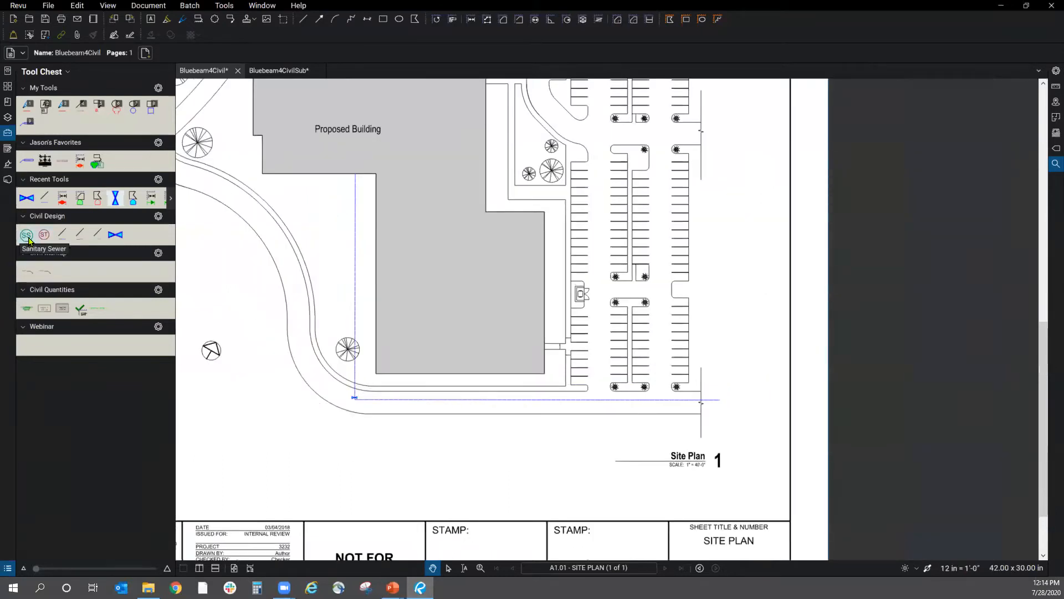
{"action": "left_click", "coordinate": [27, 235]}
{"action": "scroll", "coordinate": [345, 411], "scroll_direction": "up", "scroll_amount": 2}
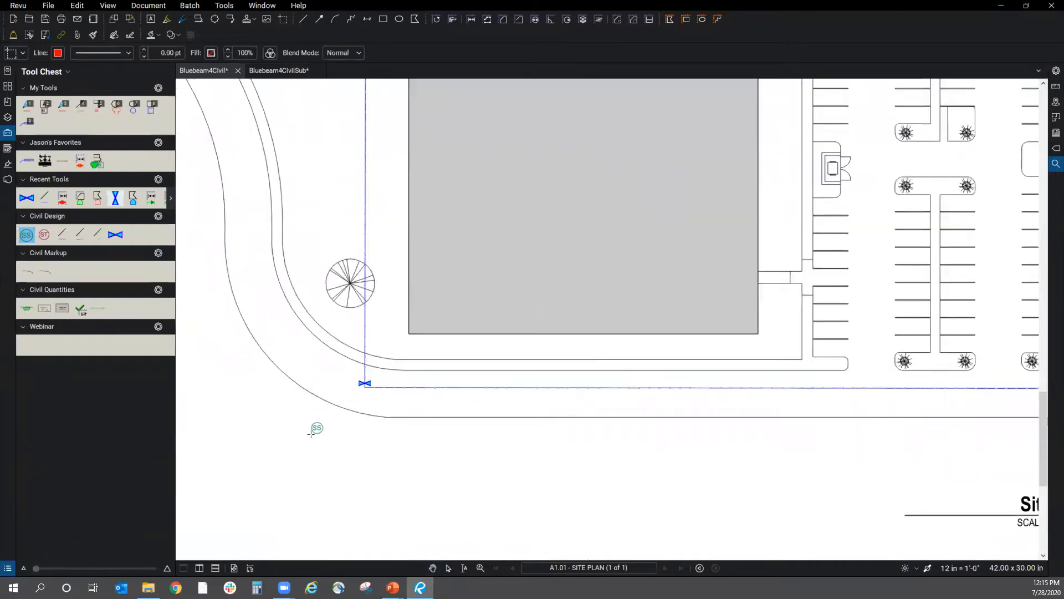
{"action": "left_click", "coordinate": [311, 434]}
- Draw a vertical green 0.50 pt sanitary sewer line from the building's west wing down to the SS symbol
{"action": "scroll", "coordinate": [316, 429], "scroll_direction": "down", "scroll_amount": 2}
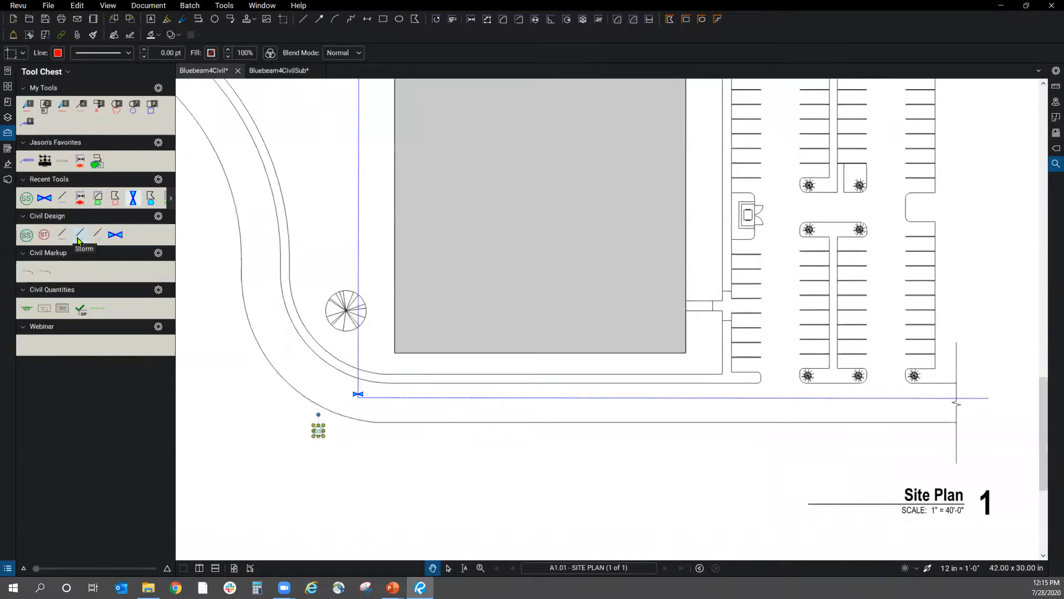
{"action": "left_click", "coordinate": [96, 243]}
{"action": "scroll", "coordinate": [405, 481], "scroll_direction": "down", "scroll_amount": 1}
{"action": "left_click", "coordinate": [333, 439]}
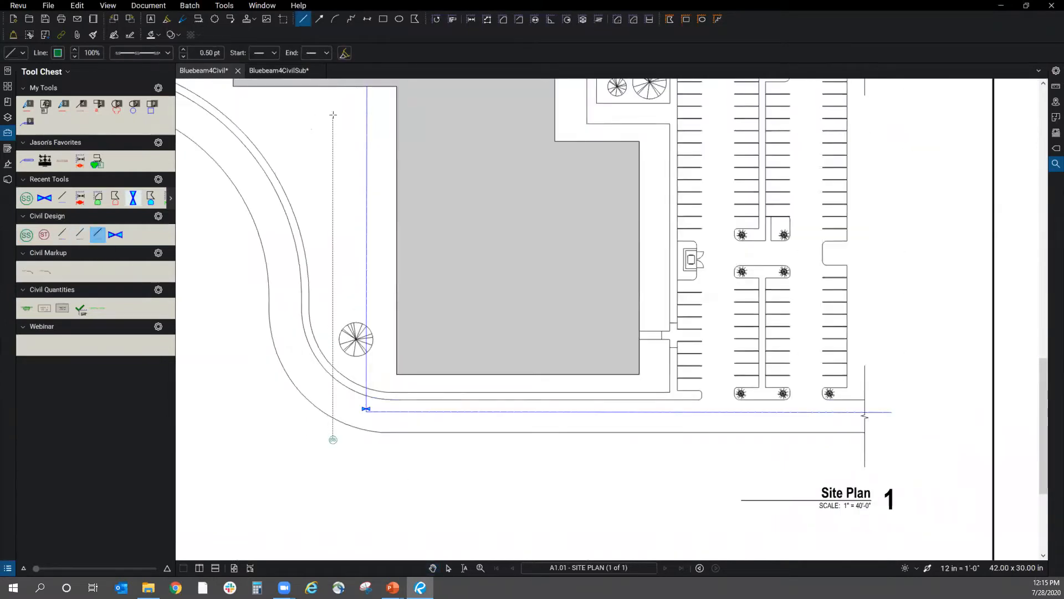
{"action": "left_click", "coordinate": [334, 90]}
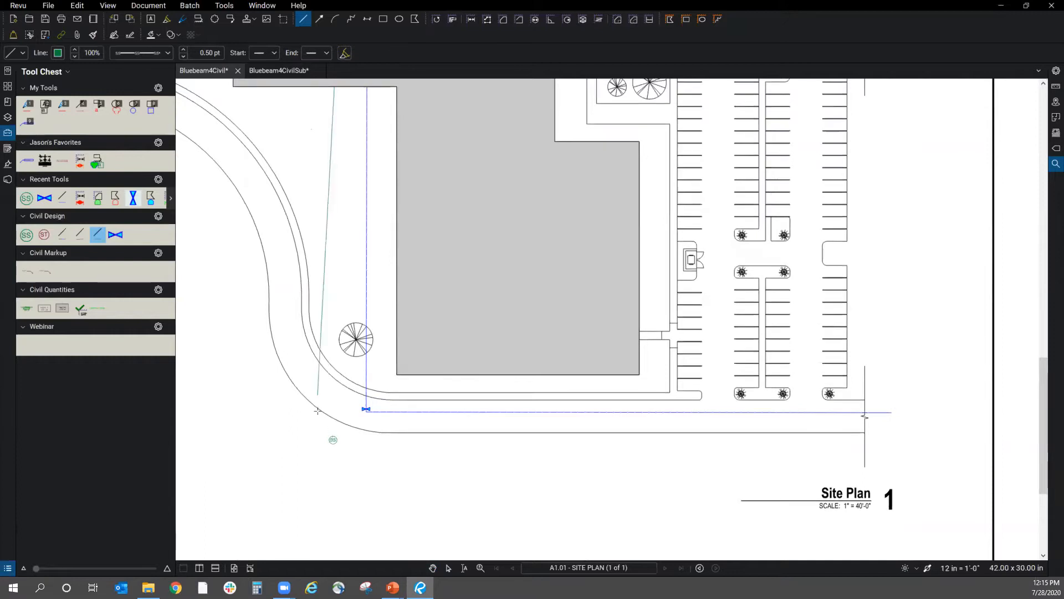
{"action": "double_click", "coordinate": [333, 438]}
- Draw a green 0.50 pt sanitary sewer line from the SS symbol east below the road to the site boundary line
{"action": "scroll", "coordinate": [333, 454], "scroll_direction": "up", "scroll_amount": 5}
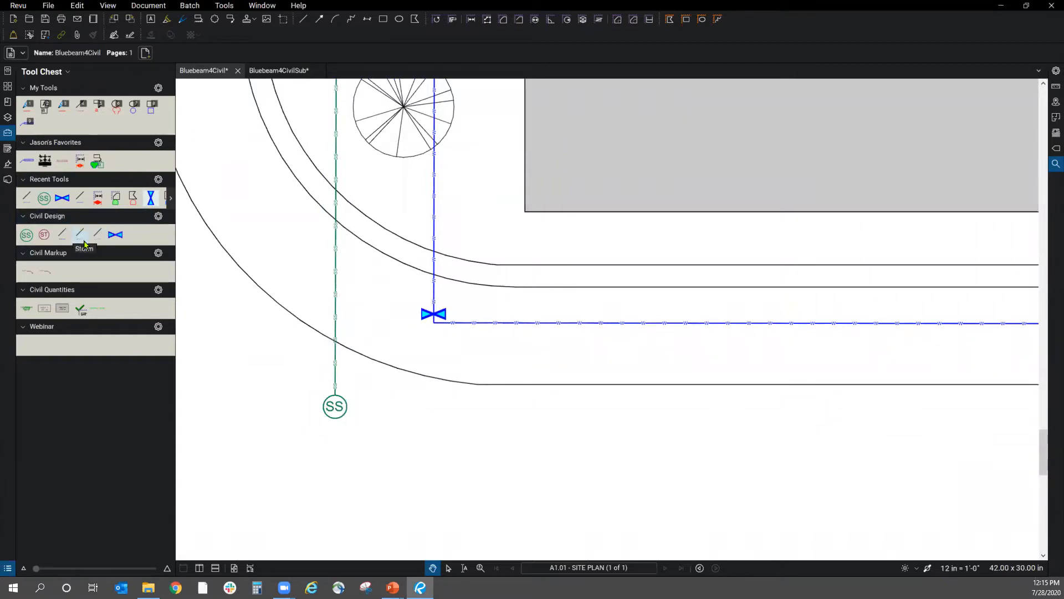
{"action": "left_click", "coordinate": [94, 238]}
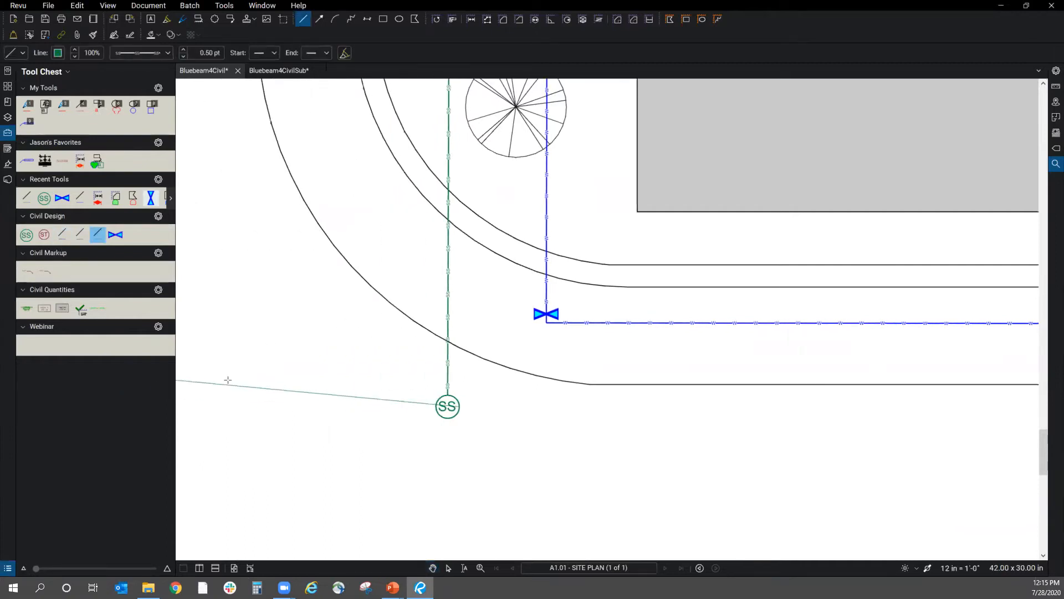
{"action": "scroll", "coordinate": [226, 377], "scroll_direction": "down", "scroll_amount": 5}
{"action": "left_click", "coordinate": [672, 402]}
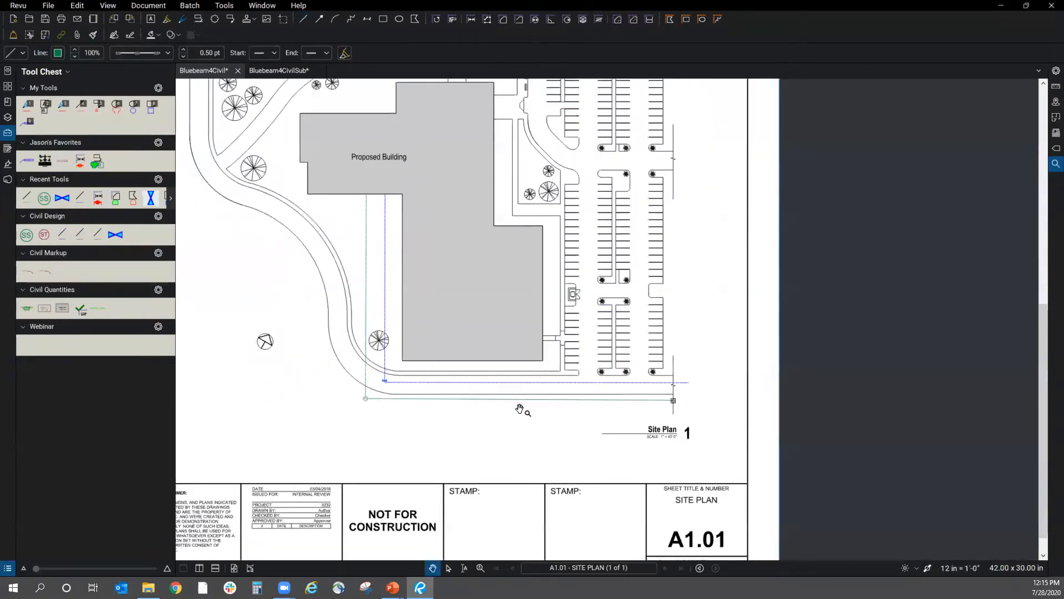
- Place a second Sanitary Sewer (SS) symbol on the horizontal sewer line, south of the proposed building
{"action": "scroll", "coordinate": [359, 416], "scroll_direction": "up", "scroll_amount": 5}
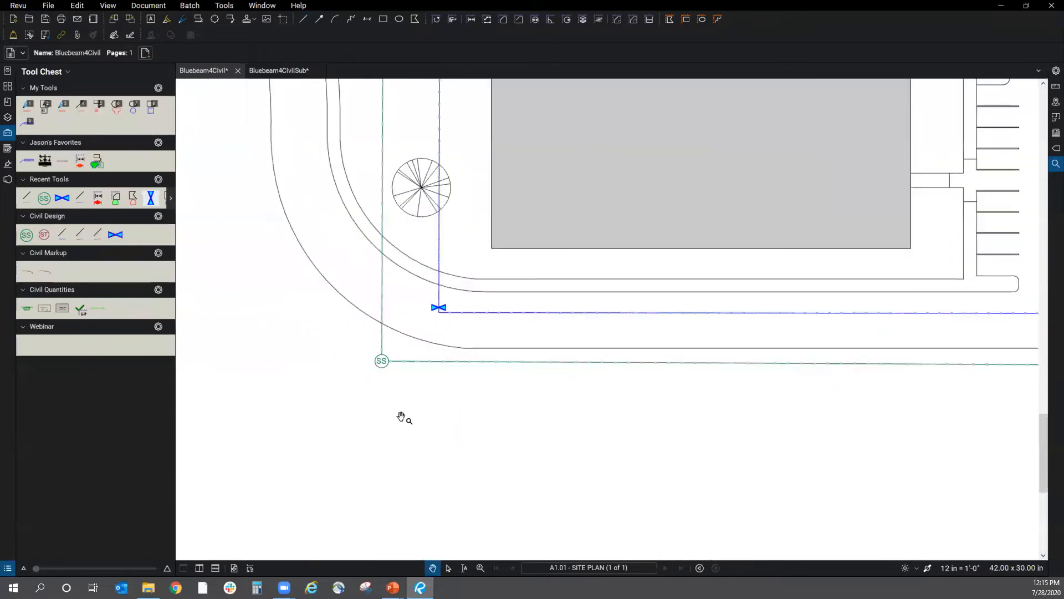
{"action": "left_click", "coordinate": [26, 234]}
{"action": "scroll", "coordinate": [826, 366], "scroll_direction": "up", "scroll_amount": 3}
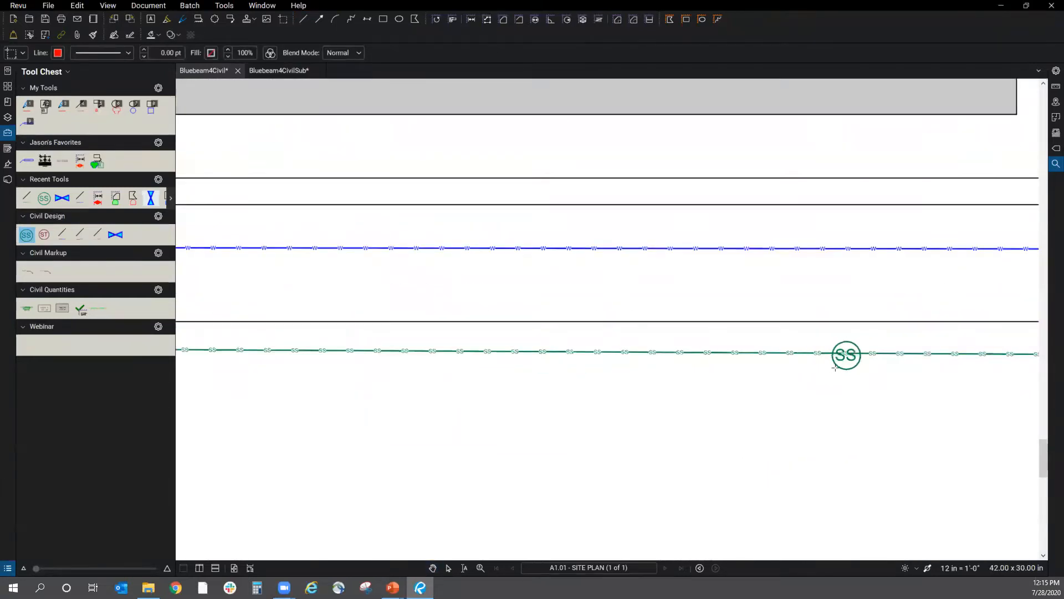
{"action": "left_click", "coordinate": [837, 366]}
{"action": "key", "text": "Escape"}
{"action": "scroll", "coordinate": [559, 406], "scroll_direction": "down", "scroll_amount": 4}
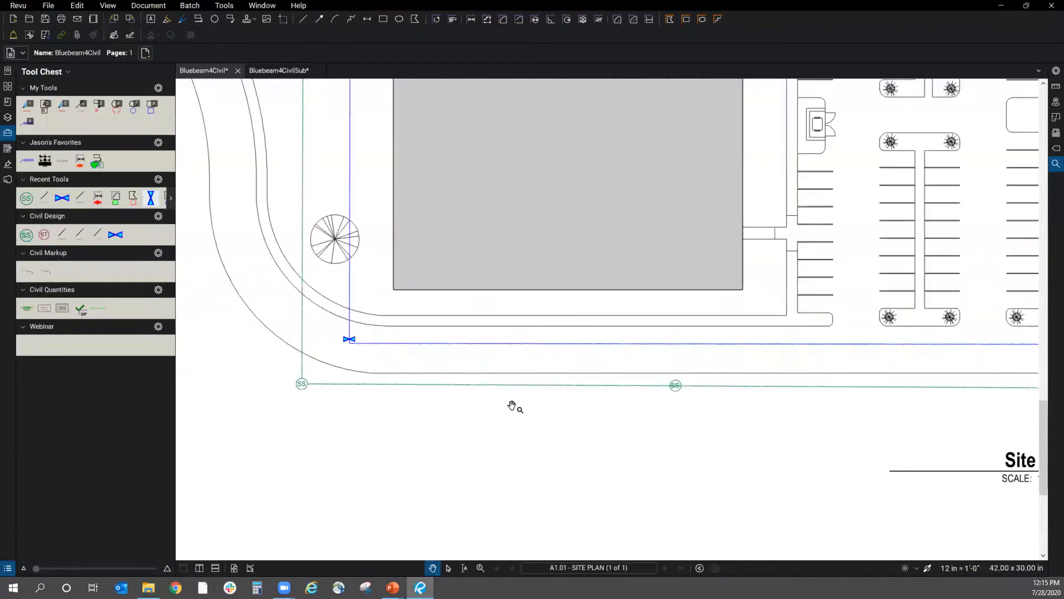
- Place two storm (ST) symbols in the parking aisle east of the building, one beside its lower wing and one at the cross drive to the north
{"action": "scroll", "coordinate": [430, 427], "scroll_direction": "down", "scroll_amount": 2}
{"action": "scroll", "coordinate": [419, 486], "scroll_direction": "down", "scroll_amount": 3}
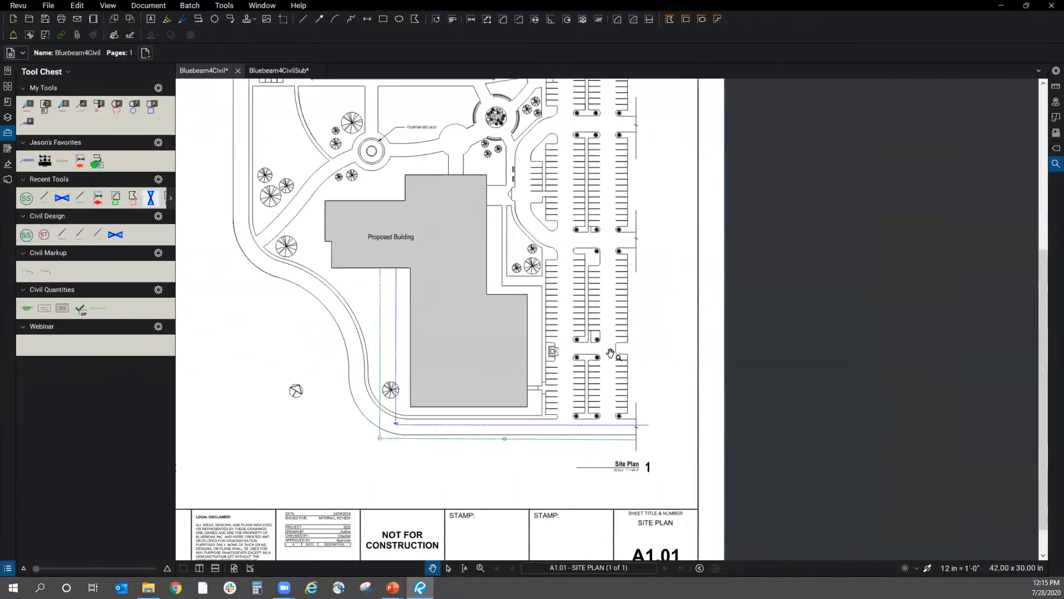
{"action": "scroll", "coordinate": [599, 333], "scroll_direction": "up", "scroll_amount": 5}
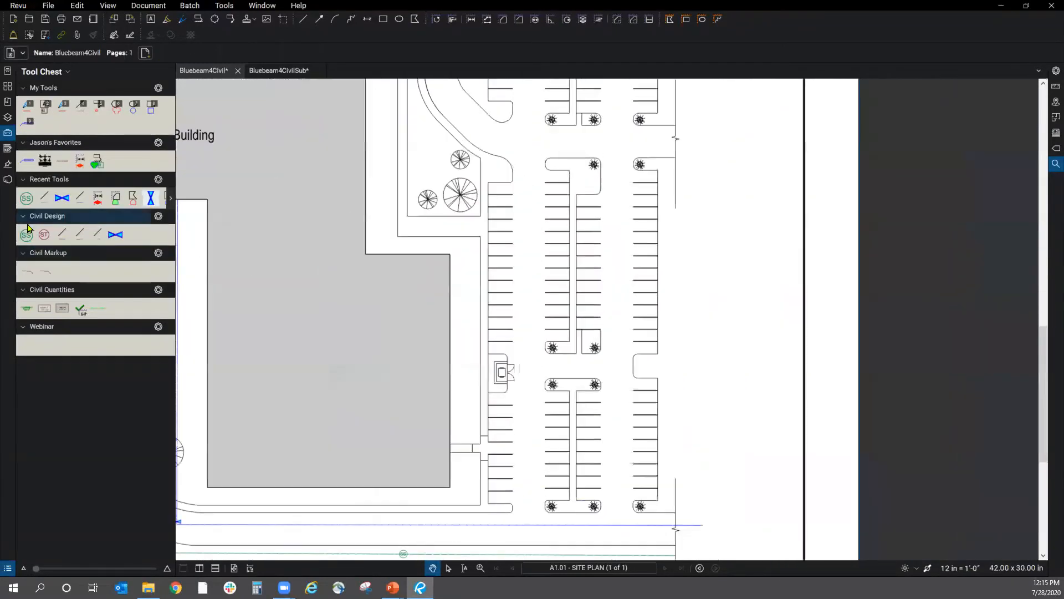
{"action": "left_click", "coordinate": [44, 234]}
{"action": "scroll", "coordinate": [531, 334], "scroll_direction": "up", "scroll_amount": 2}
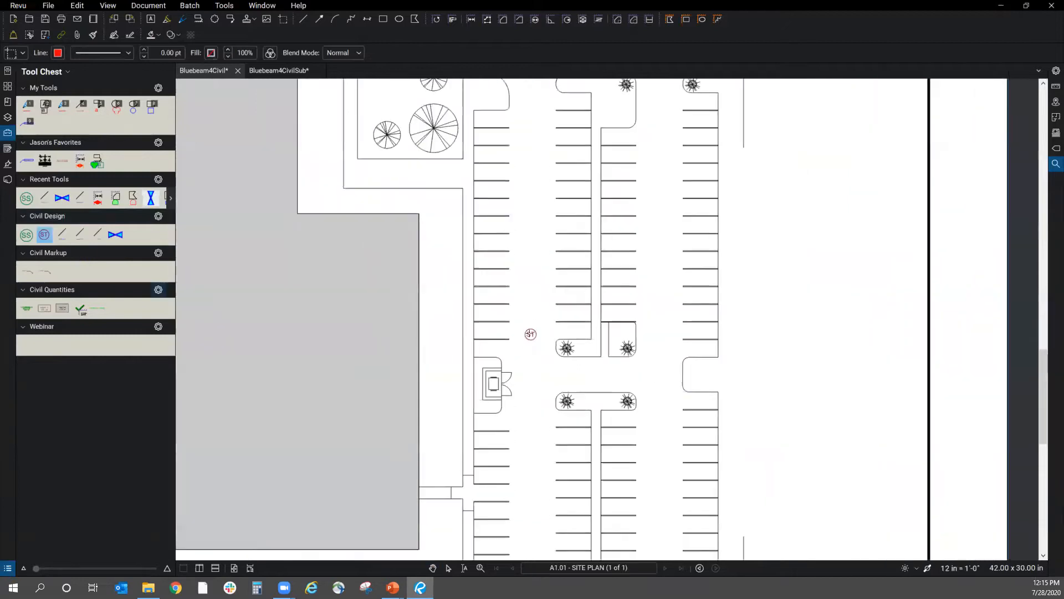
{"action": "left_click", "coordinate": [533, 314]}
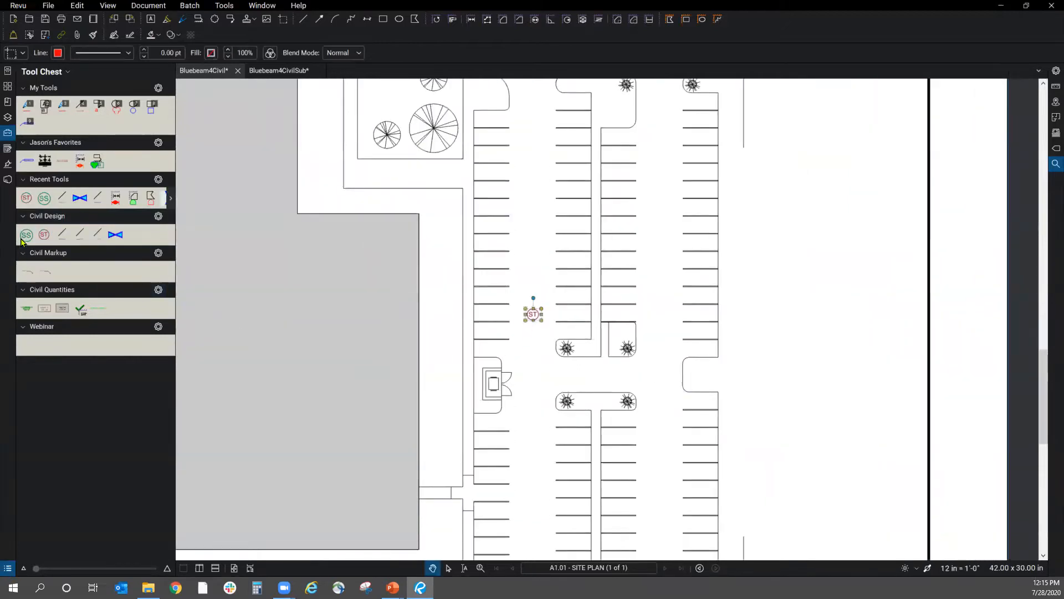
{"action": "left_click", "coordinate": [43, 235]}
{"action": "scroll", "coordinate": [559, 463], "scroll_direction": "down", "scroll_amount": 2}
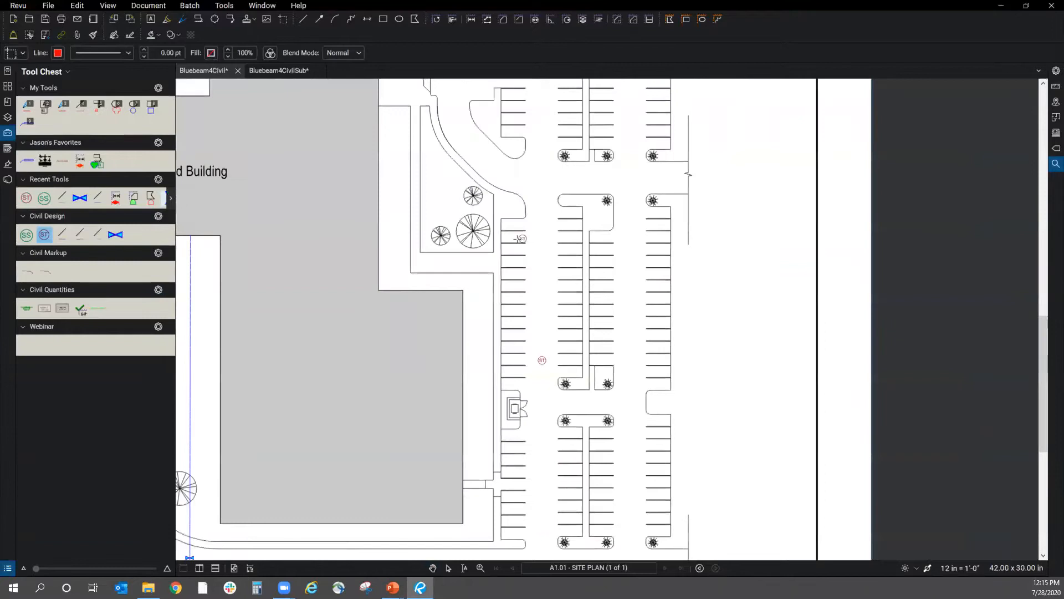
{"action": "left_click", "coordinate": [538, 183]}
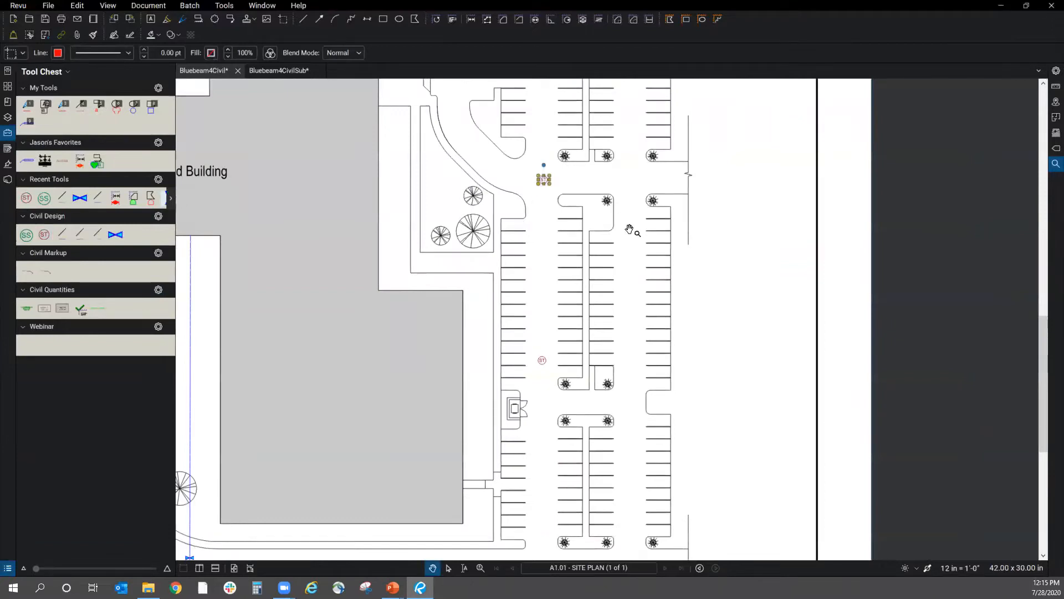
- Draw a horizontal purple 0.50 pt Storm line from the building's east wall to the lower ST symbol
{"action": "left_click", "coordinate": [78, 237]}
{"action": "scroll", "coordinate": [478, 360], "scroll_direction": "up", "scroll_amount": 2}
{"action": "left_click", "coordinate": [447, 361]}
{"action": "left_click", "coordinate": [601, 359]}
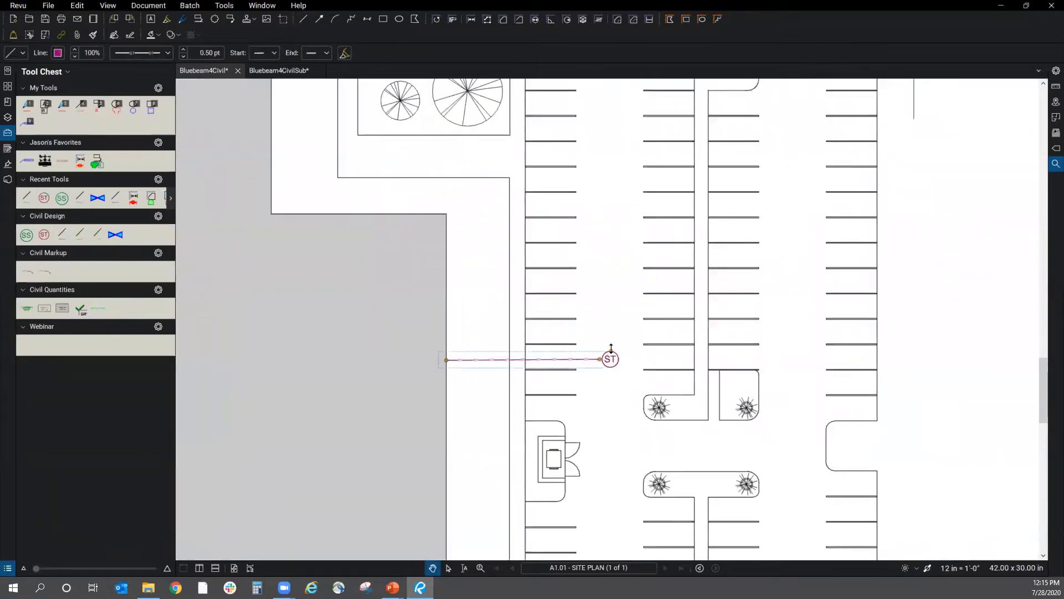
{"action": "key", "text": "Escape"}
- Draw a Storm line up the parking aisle connecting the lower ST symbol to the upper ST symbol
{"action": "scroll", "coordinate": [610, 360], "scroll_direction": "up", "scroll_amount": 2}
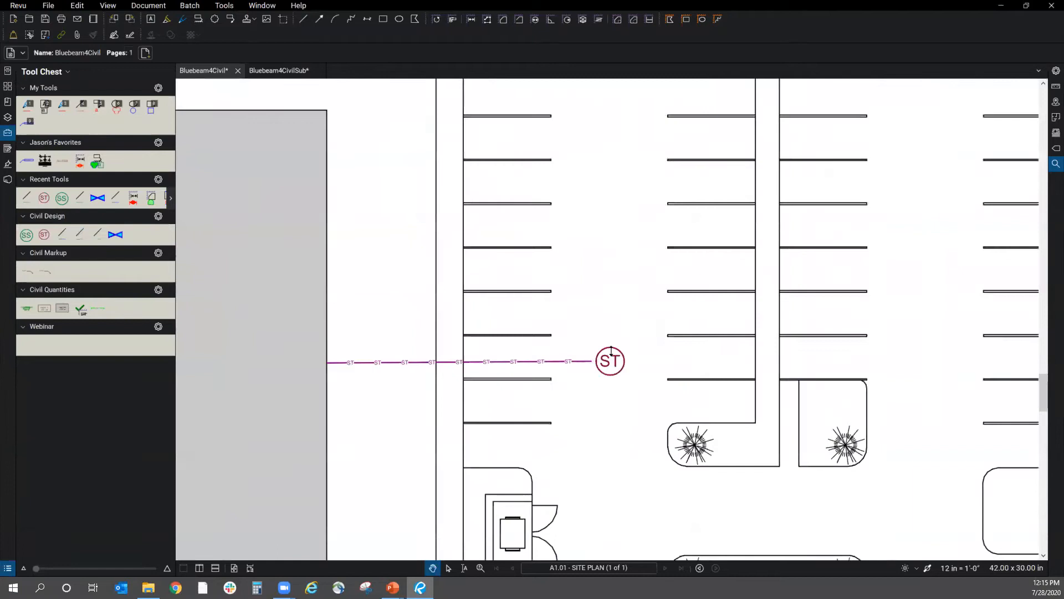
{"action": "left_click", "coordinate": [82, 238]}
{"action": "left_click", "coordinate": [610, 347]}
{"action": "scroll", "coordinate": [575, 511], "scroll_direction": "down", "scroll_amount": 3}
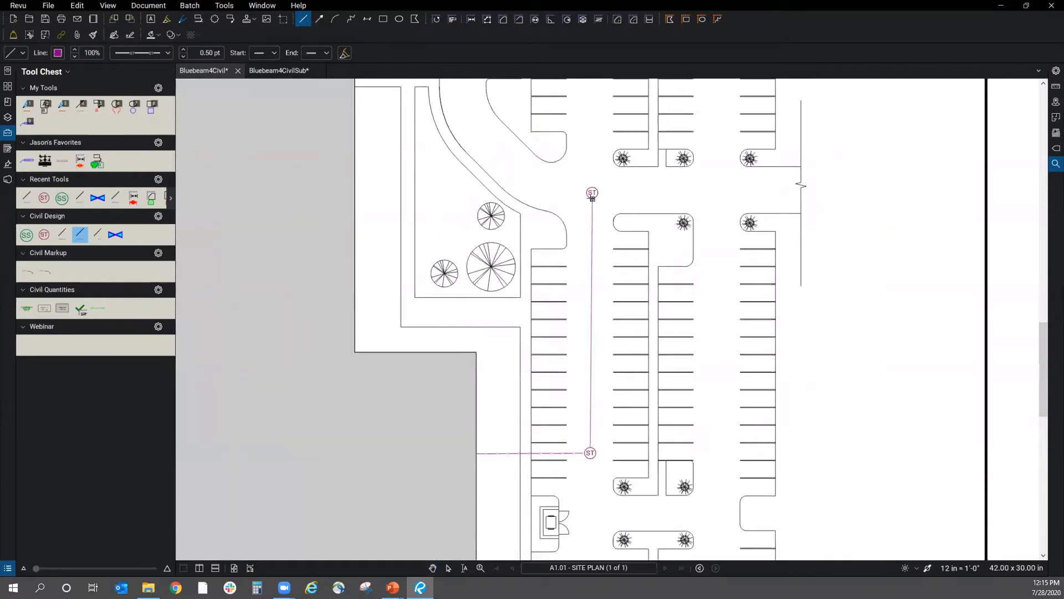
{"action": "left_click", "coordinate": [592, 196]}
{"action": "key", "text": "Escape"}
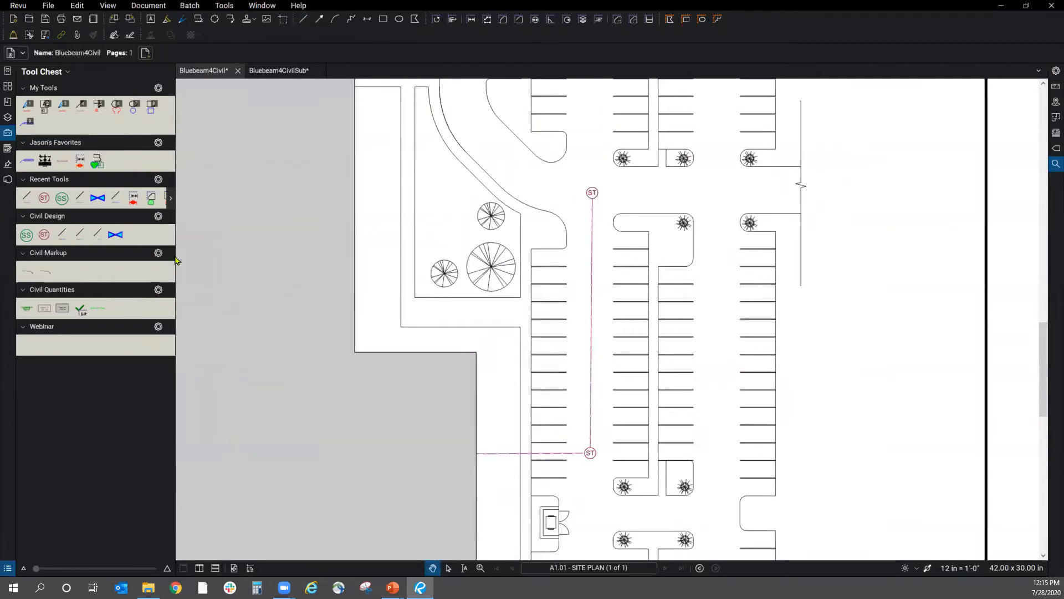
- Draw a horizontal Storm line from the upper ST symbol east along the cross drive past the site boundary
{"action": "left_click", "coordinate": [78, 236]}
{"action": "left_click", "coordinate": [598, 193]}
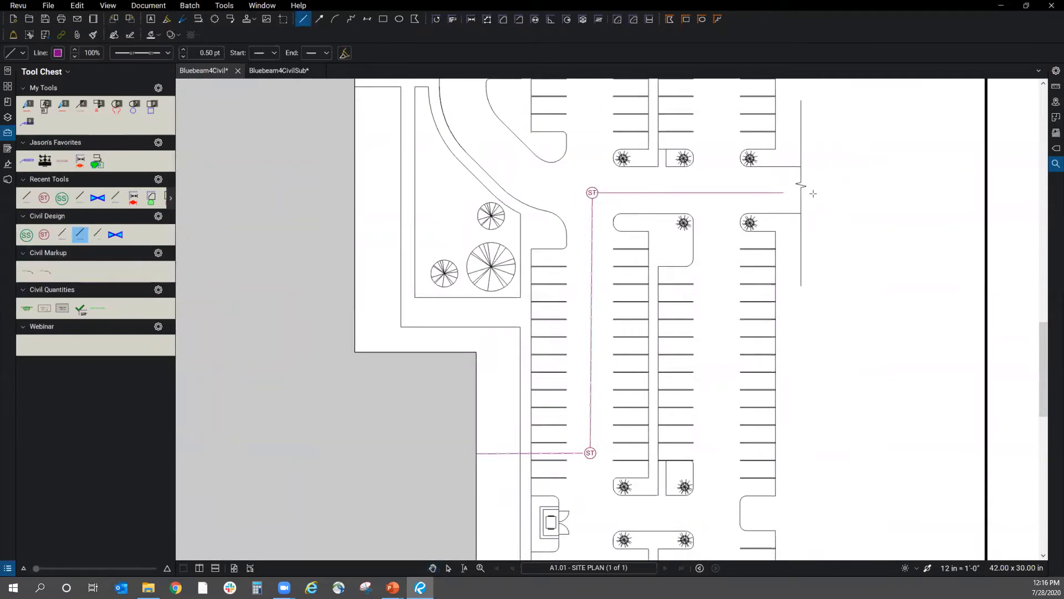
{"action": "left_click", "coordinate": [827, 192]}
{"action": "left_click", "coordinate": [884, 256]}
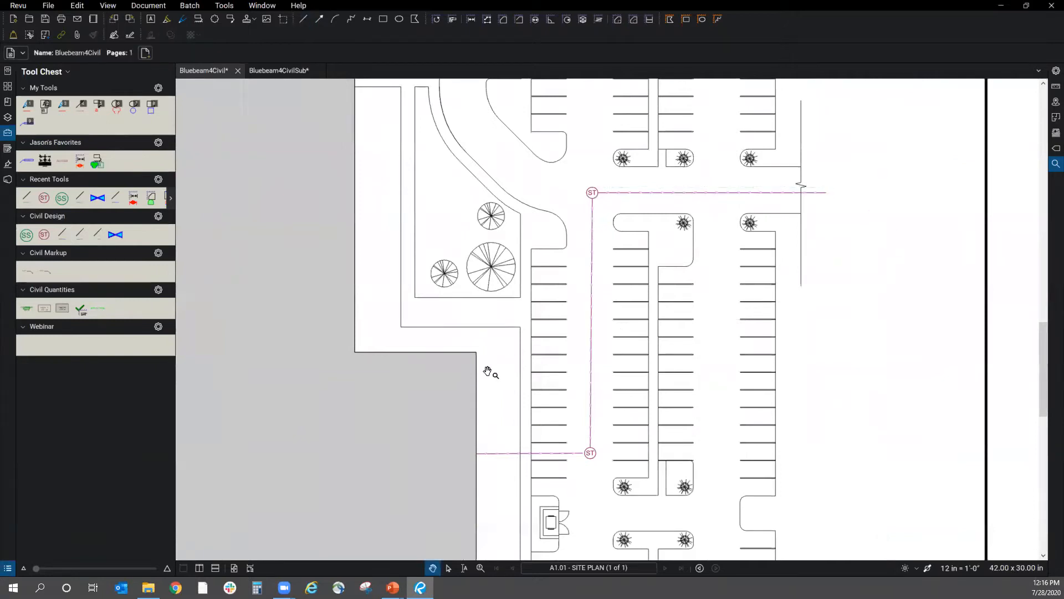
{"action": "scroll", "coordinate": [613, 465], "scroll_direction": "down", "scroll_amount": 3}
{"action": "scroll", "coordinate": [532, 210], "scroll_direction": "down", "scroll_amount": 2}
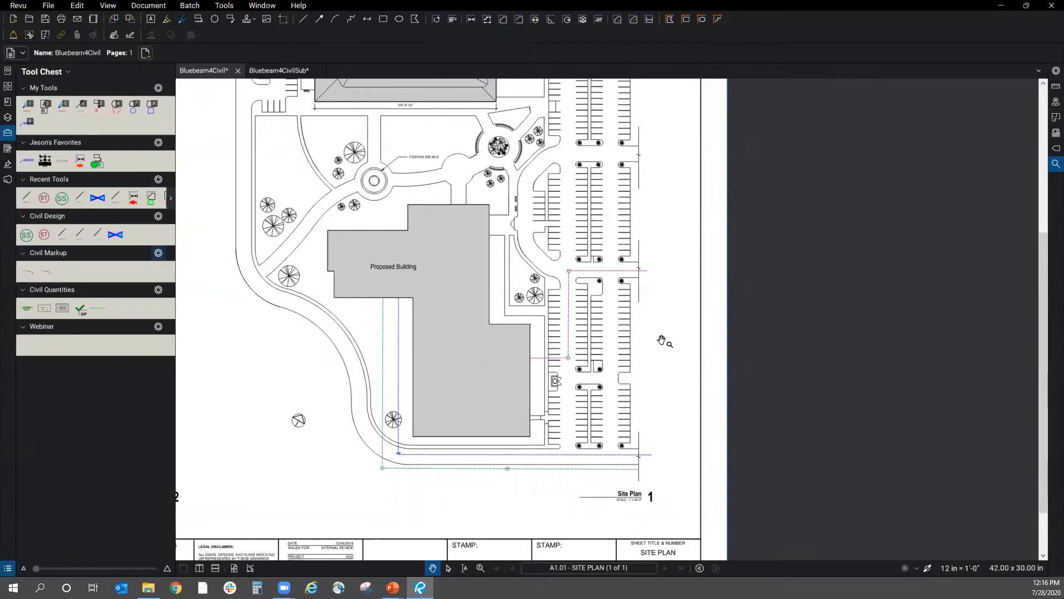
- Place a sanitary (SS) symbol in the open area west of the curved drive, just above the north arrow
{"action": "left_click", "coordinate": [217, 7]}
{"action": "mouse_move", "coordinate": [231, 19]}
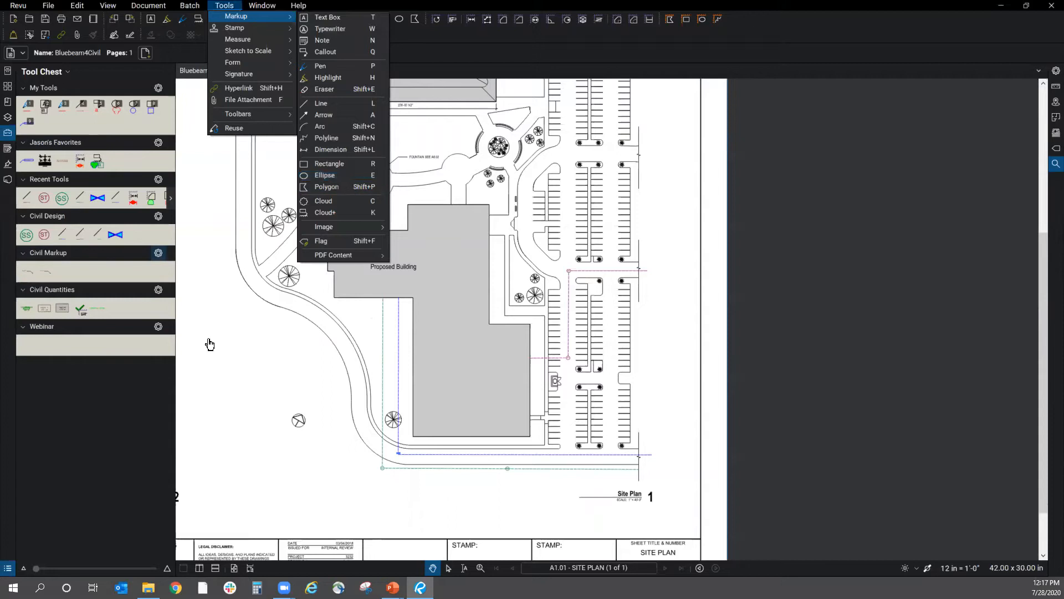
{"action": "left_click", "coordinate": [26, 234]}
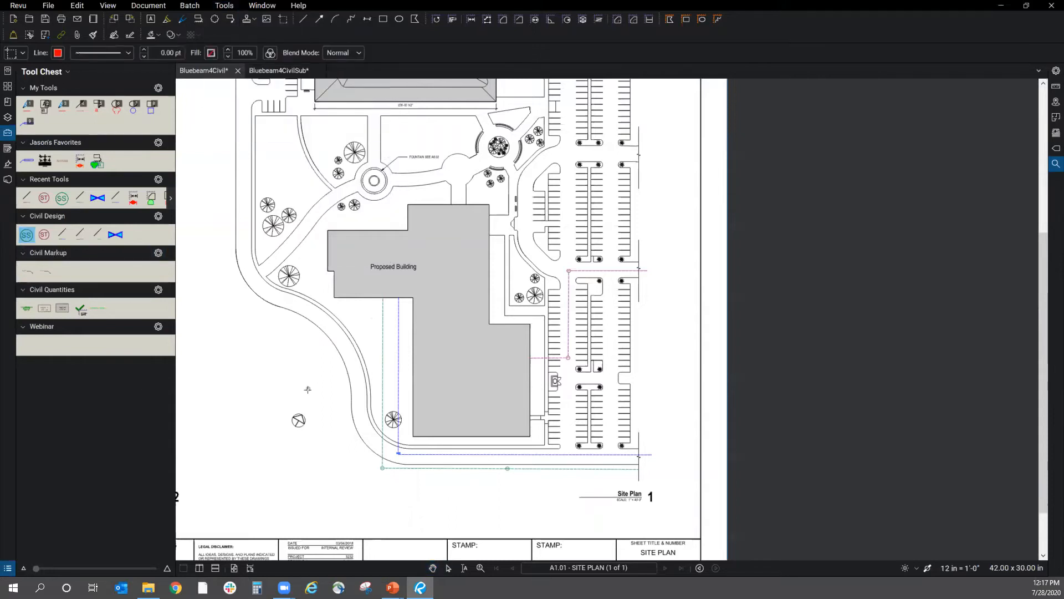
{"action": "scroll", "coordinate": [308, 389], "scroll_direction": "up", "scroll_amount": 5}
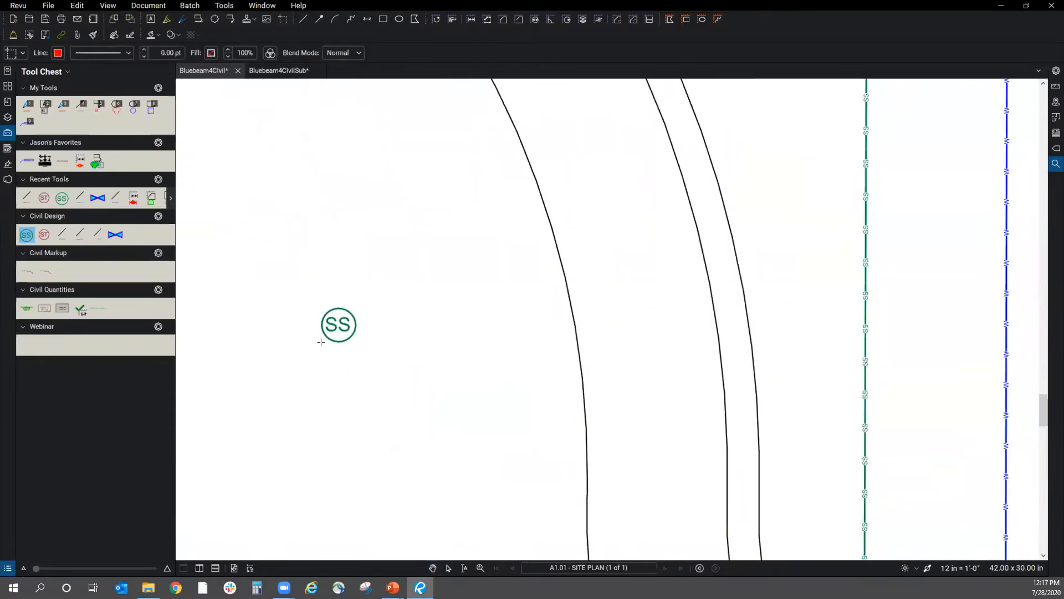
{"action": "left_click", "coordinate": [321, 342]}
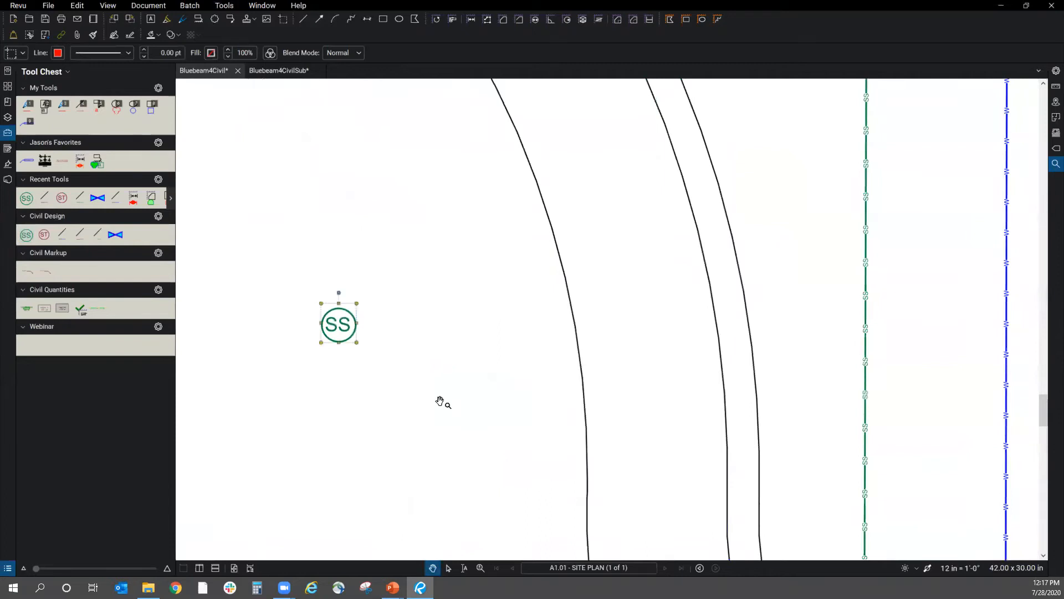
{"action": "left_click", "coordinate": [401, 326]}
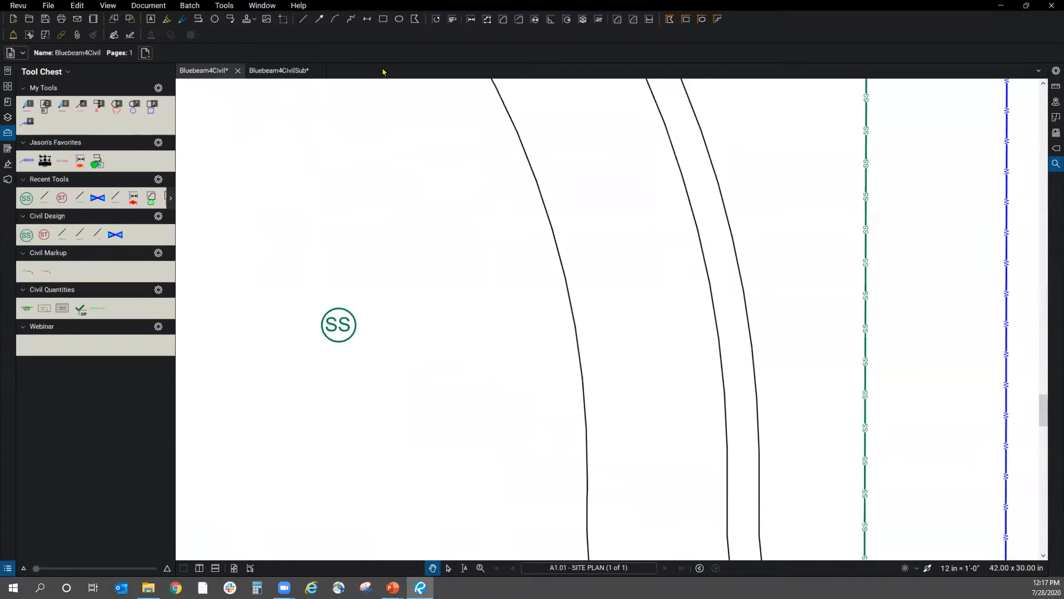
- Draw a circular ellipse about 0.16 by 0.15 inches, matching the SS symbol's size, just southeast of that symbol
{"action": "left_click", "coordinate": [400, 20]}
{"action": "scroll", "coordinate": [494, 377], "scroll_direction": "down", "scroll_amount": 3}
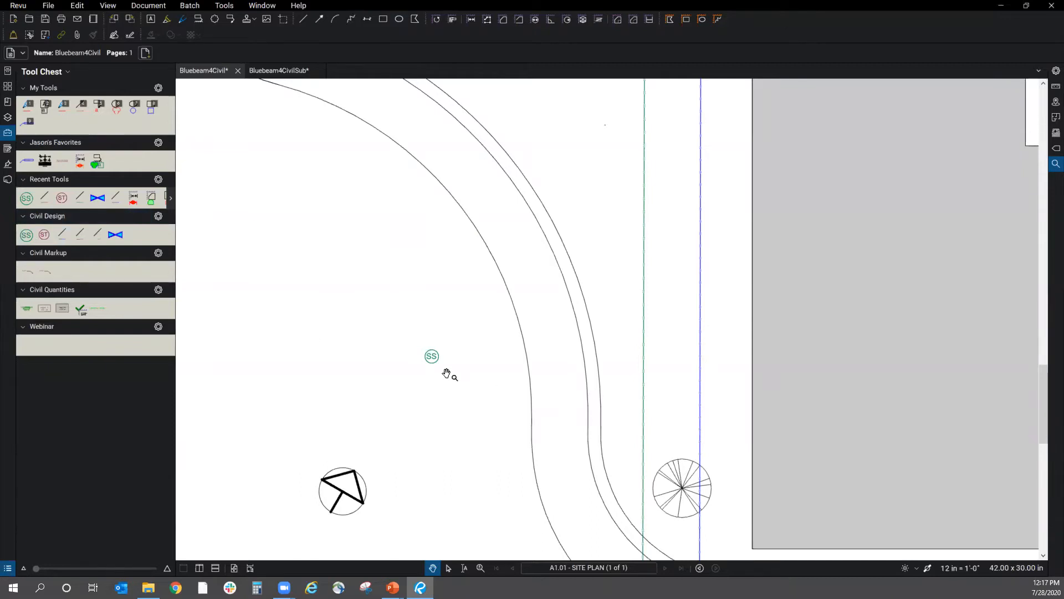
{"action": "scroll", "coordinate": [452, 295], "scroll_direction": "down", "scroll_amount": 2}
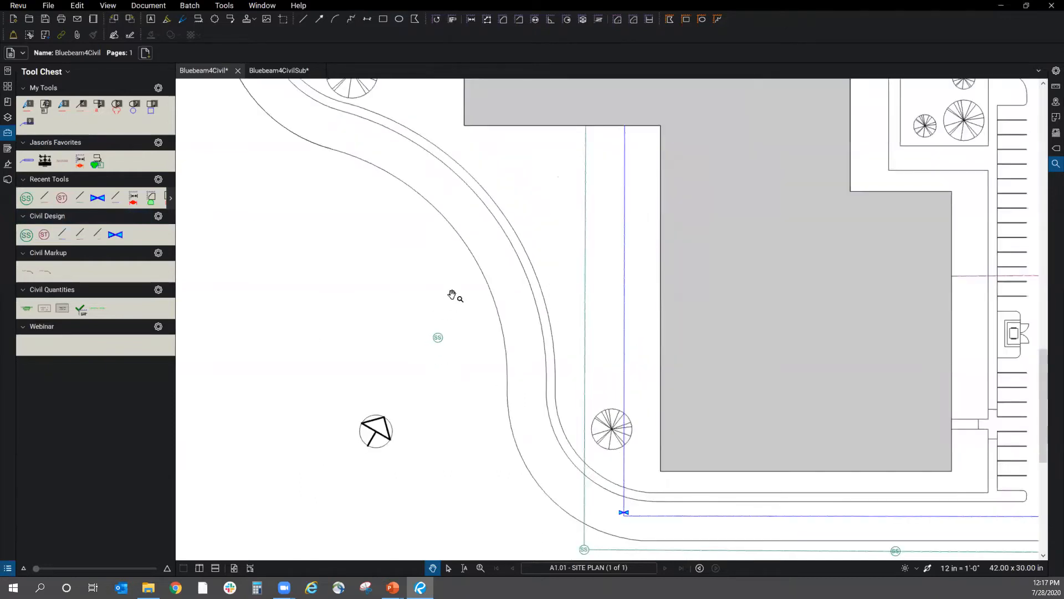
{"action": "scroll", "coordinate": [419, 347], "scroll_direction": "up", "scroll_amount": 3}
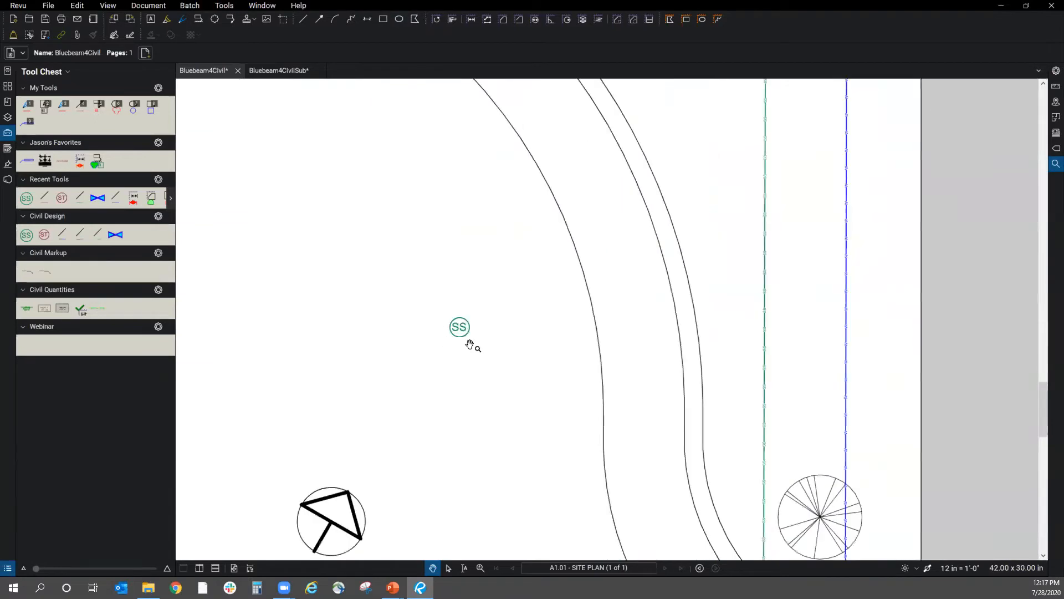
{"action": "scroll", "coordinate": [471, 343], "scroll_direction": "up", "scroll_amount": 2}
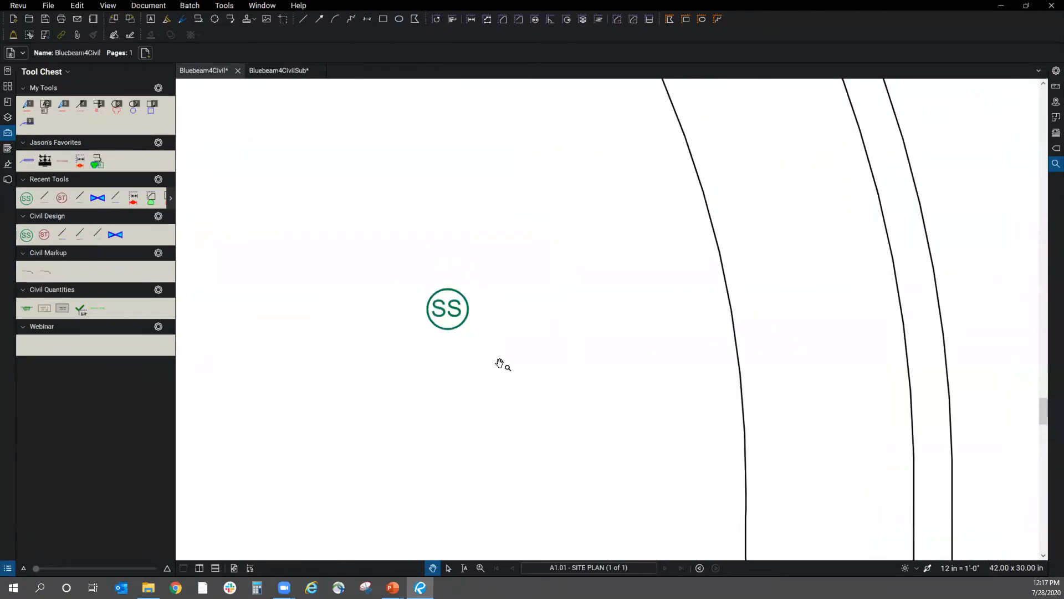
{"action": "left_click", "coordinate": [398, 20]}
{"action": "mouse_move", "coordinate": [486, 372]}
{"action": "left_mouse_down"}
{"action": "mouse_move", "coordinate": [561, 445]}
{"action": "mouse_move", "coordinate": [528, 413]}
{"action": "left_mouse_up"}
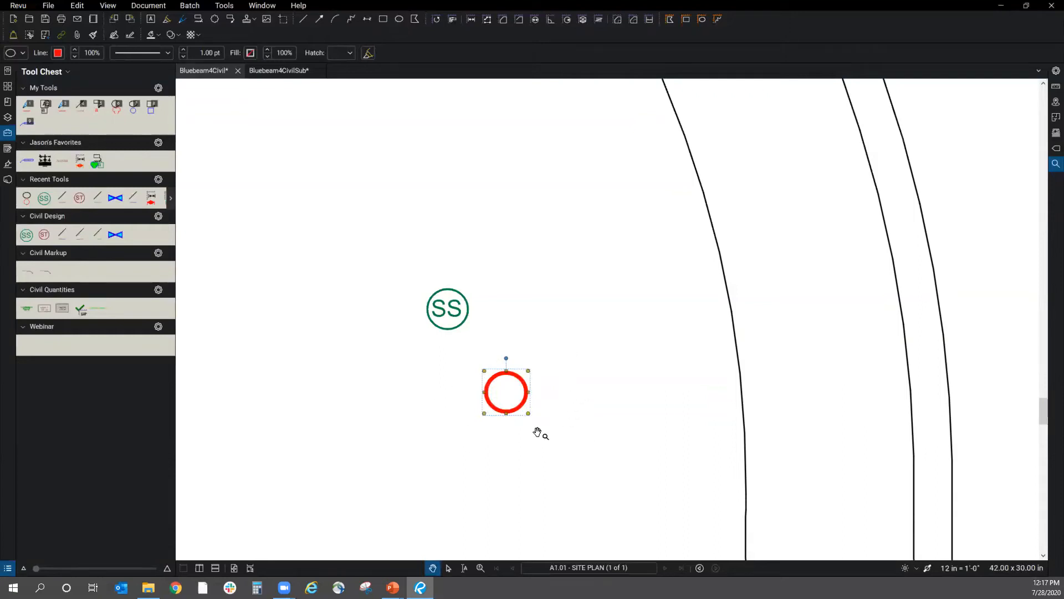
- Show the new circle's properties with enough room to read them and set its subject to Telecom
{"action": "left_click", "coordinate": [1054, 72]}
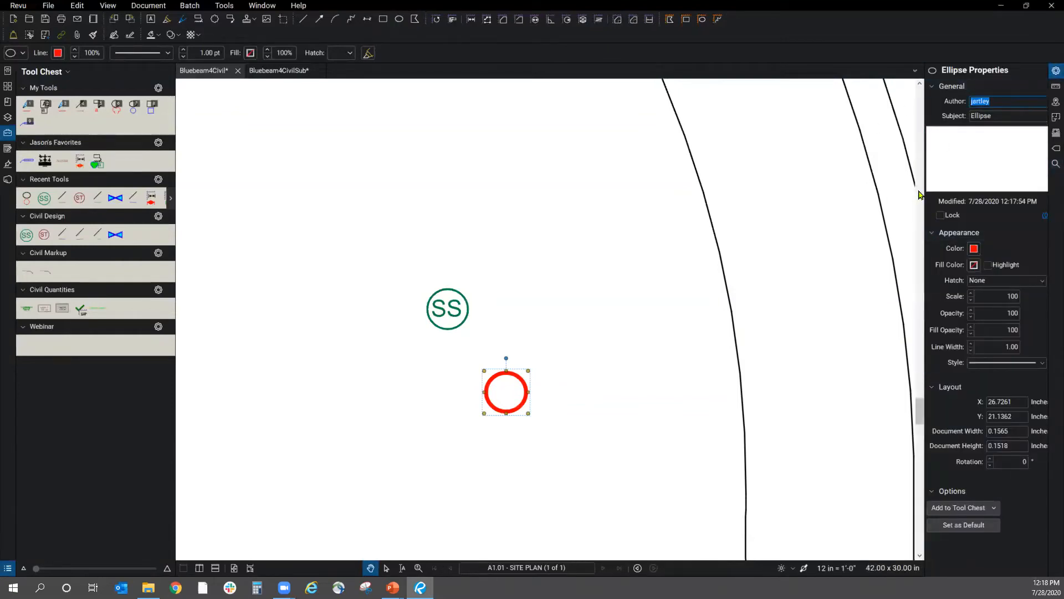
{"action": "left_click_drag", "start_coordinate": [923, 189], "coordinate": [844, 183]}
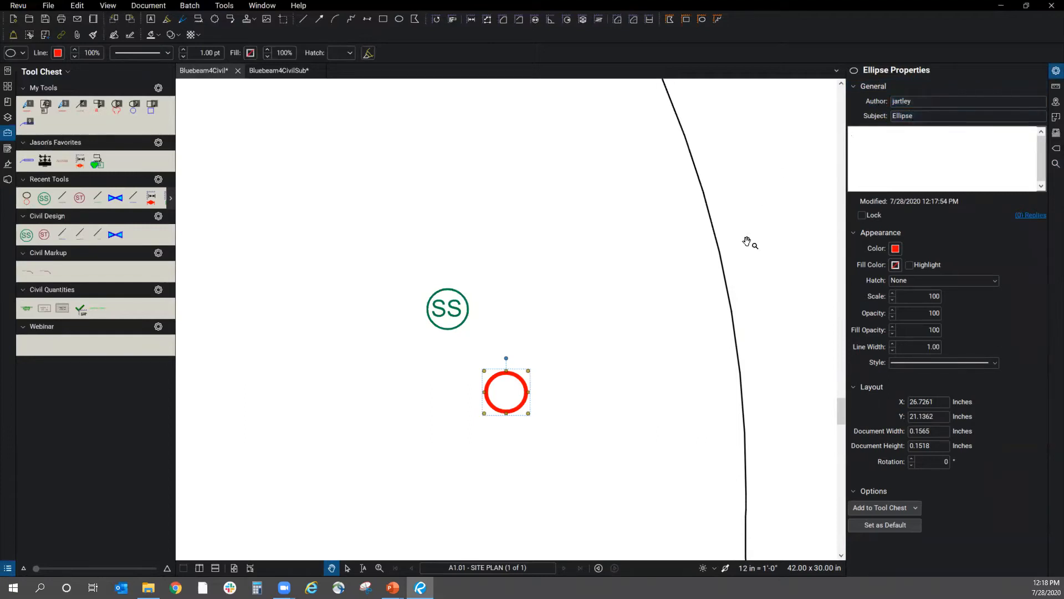
{"action": "left_click_drag", "start_coordinate": [924, 117], "coordinate": [868, 116]}
{"action": "type", "text": "Telecom"}
- Change the Telecom circle's line color to orange and its line width to 0.50
{"action": "left_click", "coordinate": [896, 248]}
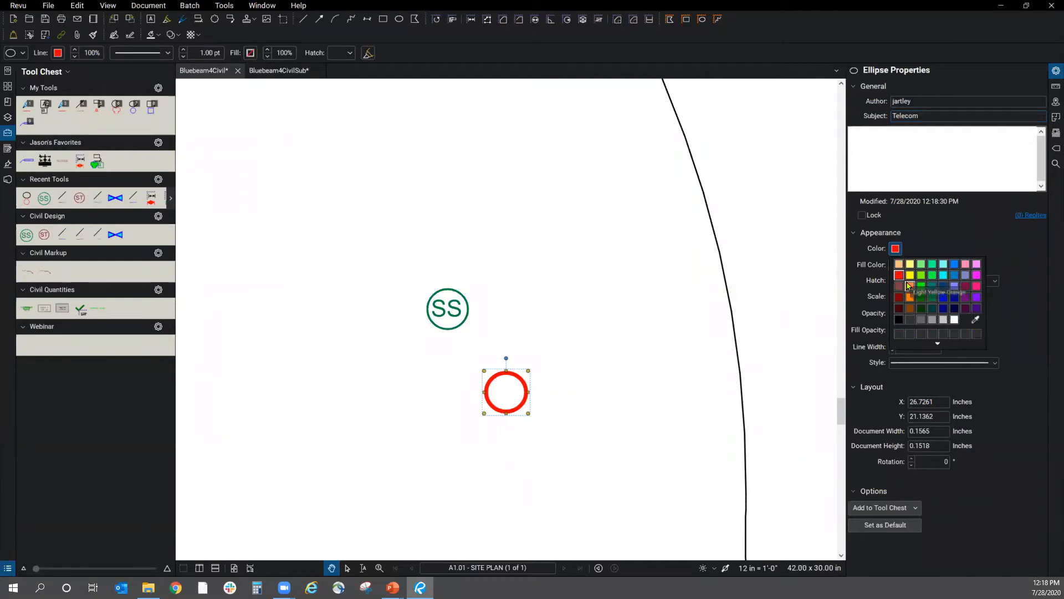
{"action": "left_click", "coordinate": [911, 296]}
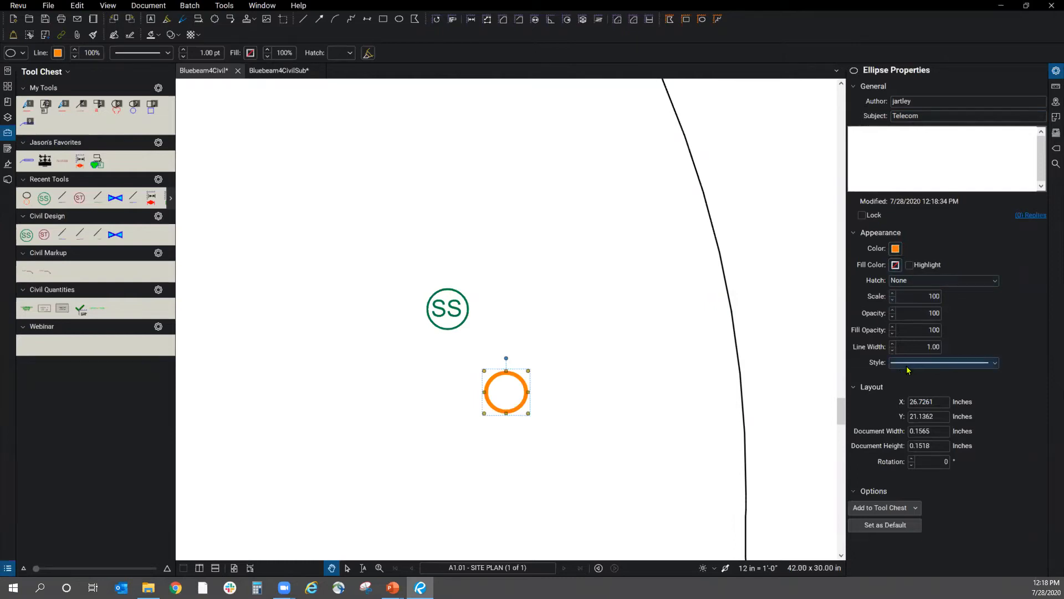
{"action": "left_click", "coordinate": [892, 350]}
{"action": "left_click", "coordinate": [893, 350]}
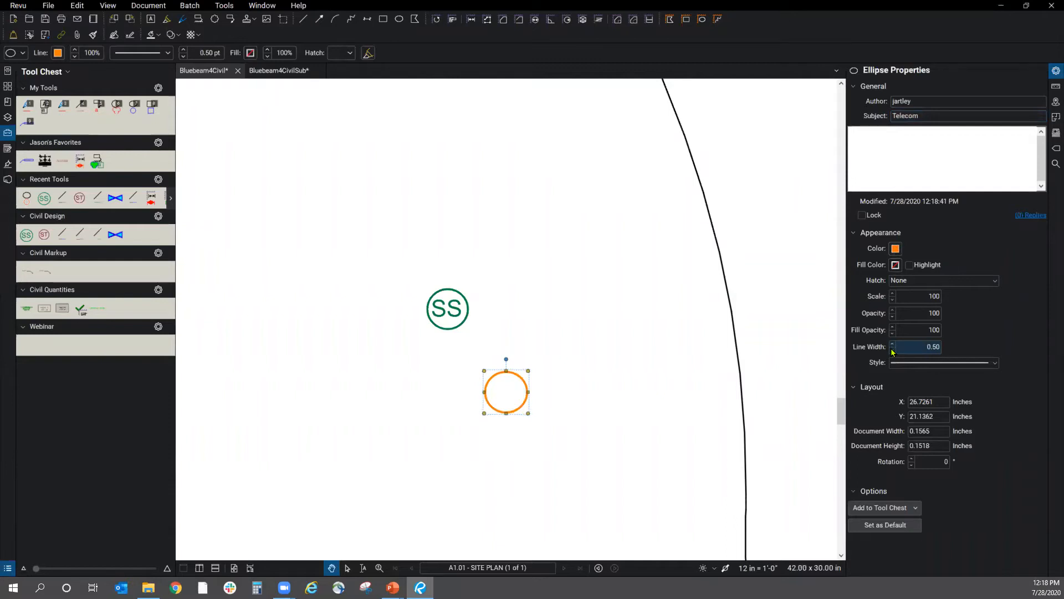
{"action": "left_click", "coordinate": [634, 360]}
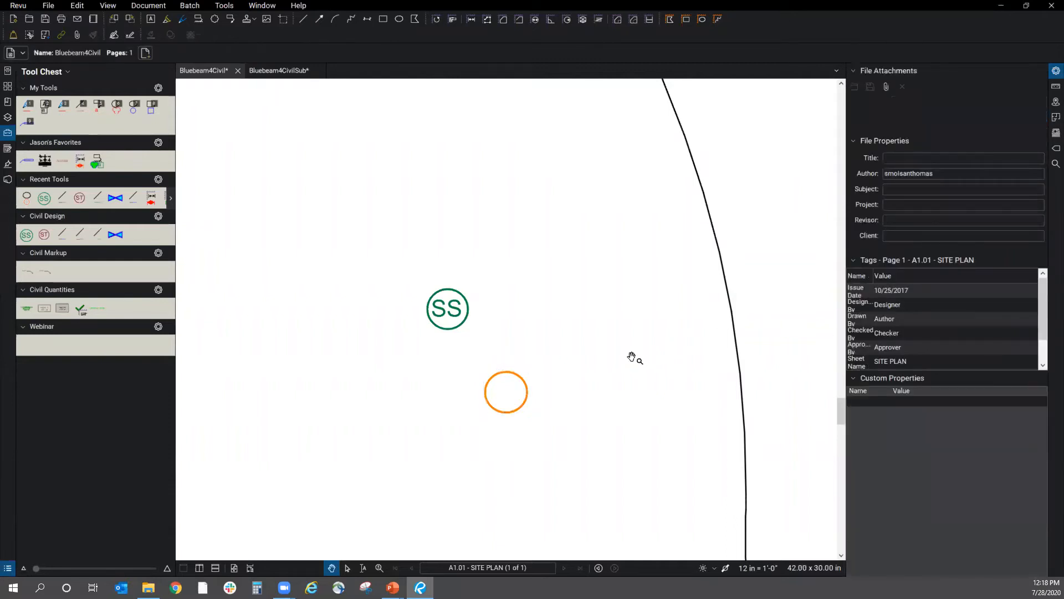
- Add the typewriter text "T" over the orange circle
{"action": "left_click", "coordinate": [232, 8]}
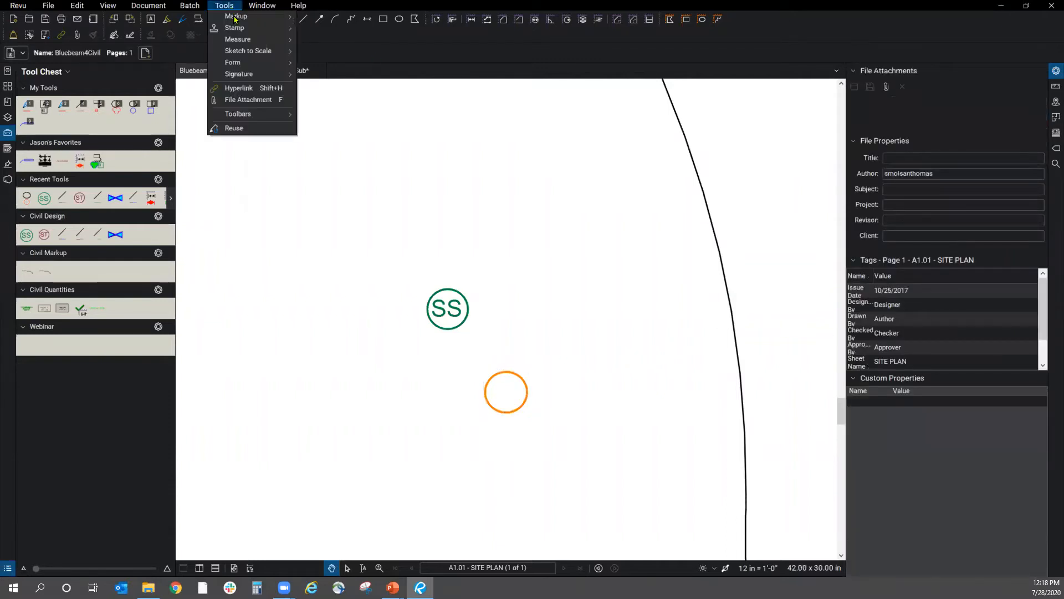
{"action": "mouse_move", "coordinate": [235, 19]}
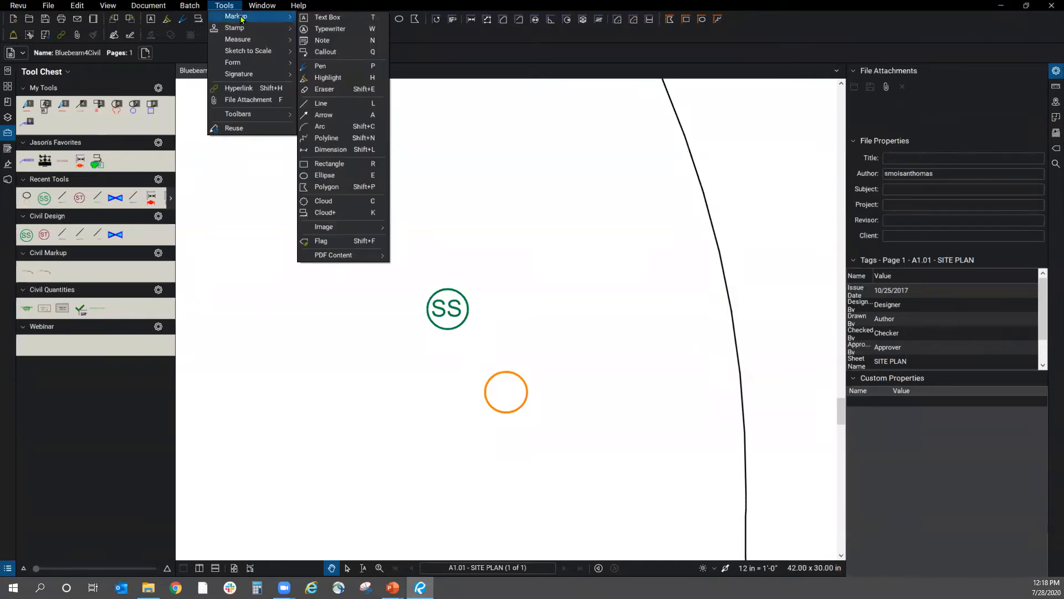
{"action": "left_click", "coordinate": [339, 31]}
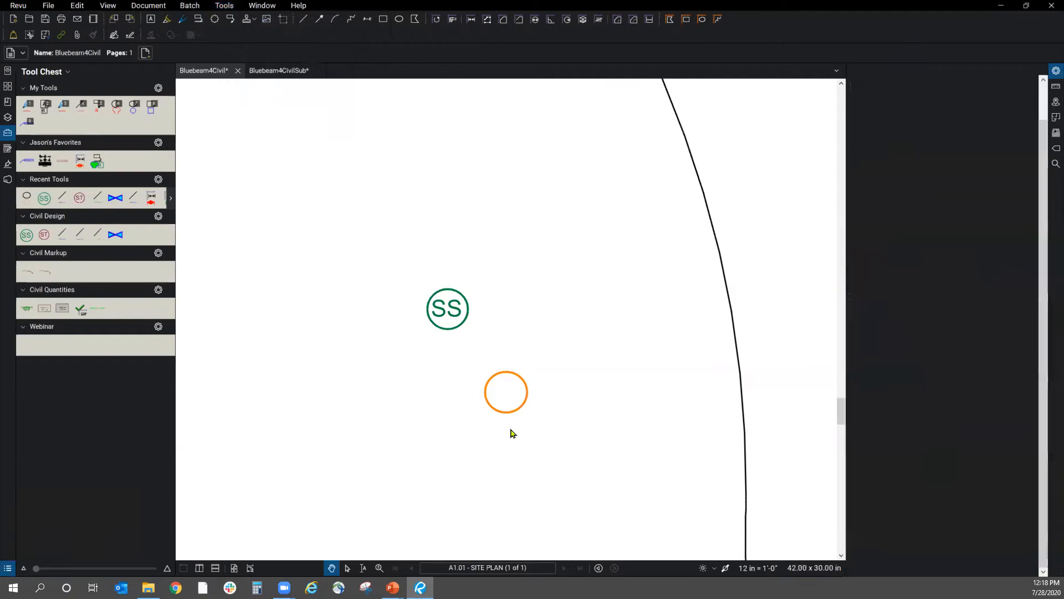
{"action": "left_click", "coordinate": [501, 394]}
{"action": "type", "text": "T"}
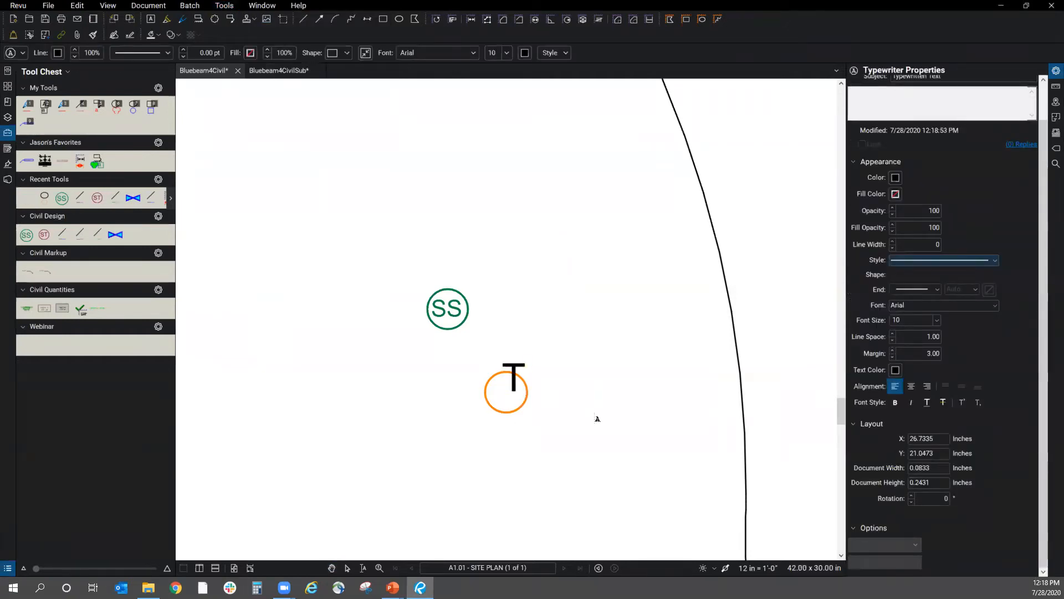
{"action": "left_click", "coordinate": [543, 361]}
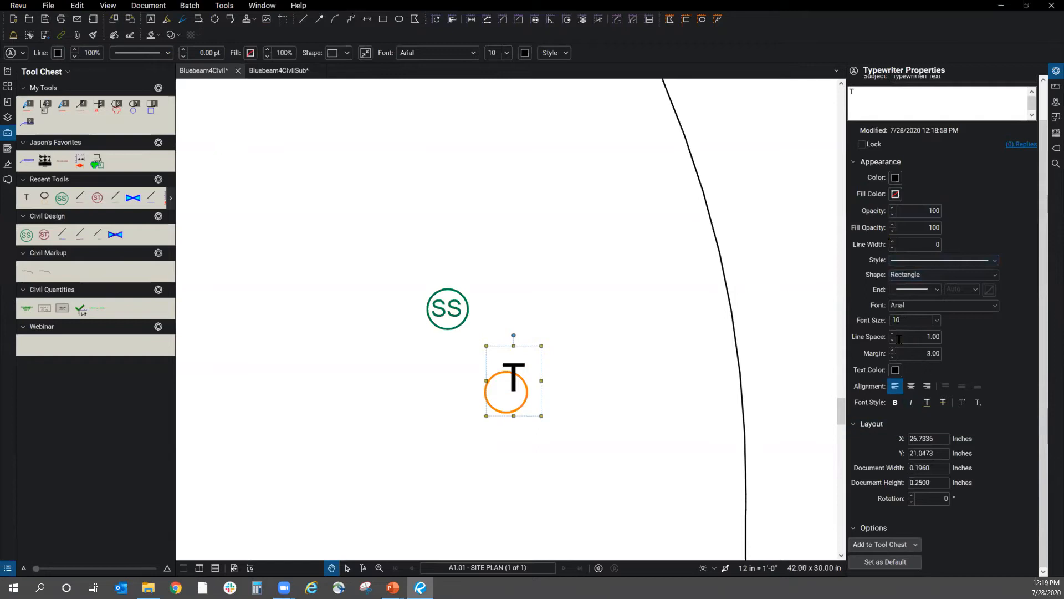
- Set the letter T's font size to 6 and its text color to orange
{"action": "left_click", "coordinate": [937, 321]}
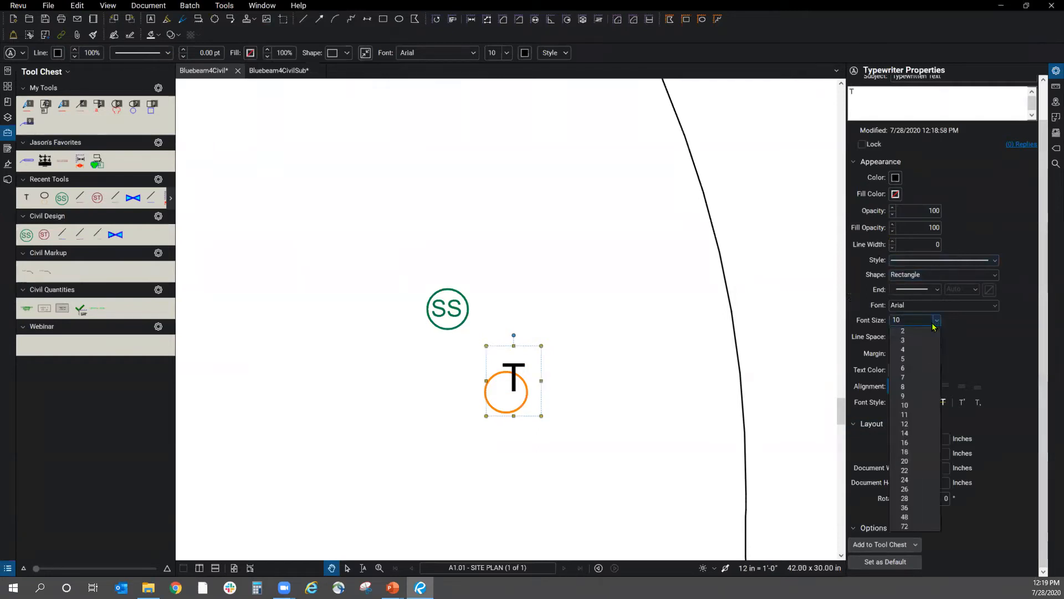
{"action": "left_click", "coordinate": [916, 372]}
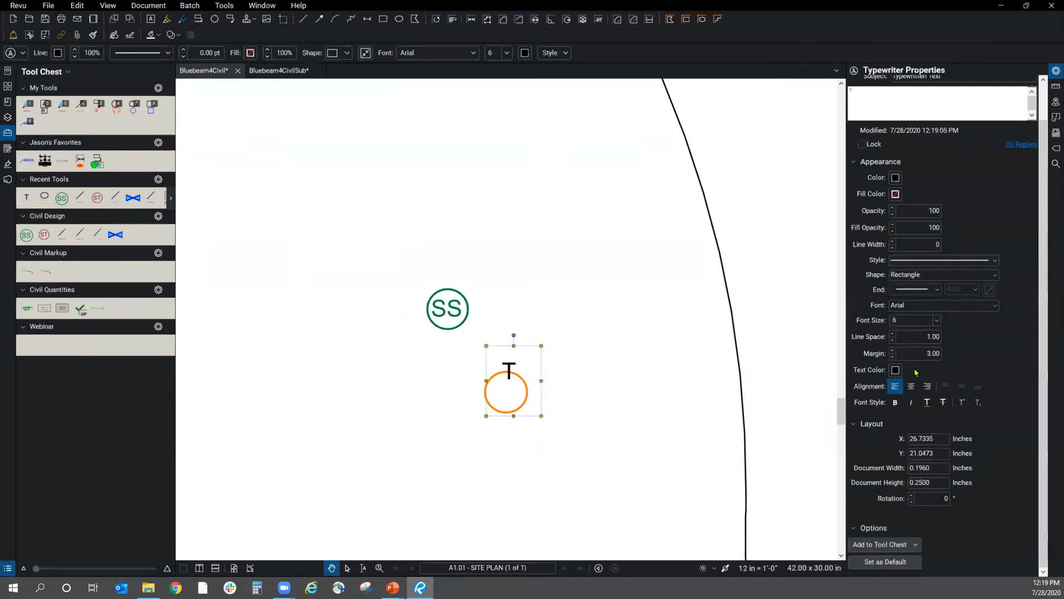
{"action": "left_click", "coordinate": [895, 371]}
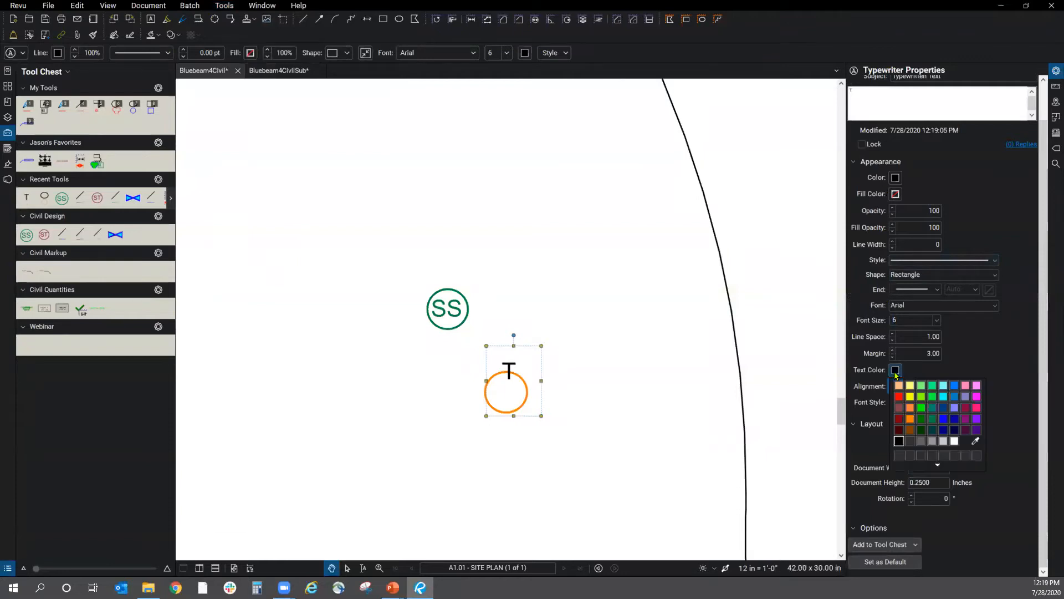
{"action": "left_click", "coordinate": [910, 423]}
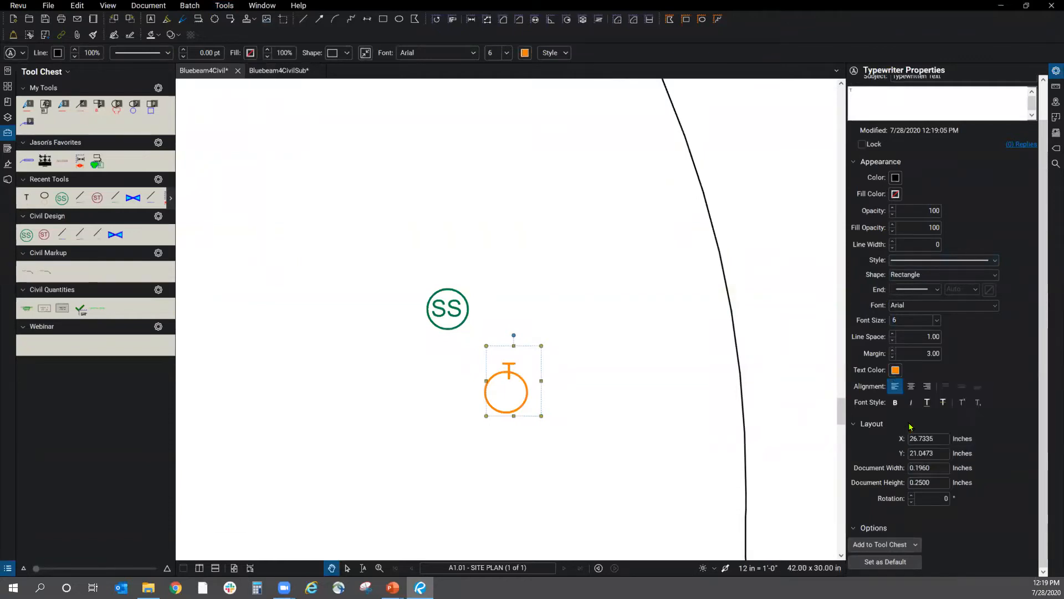
- Center the letter T inside the orange circle and shorten its text box from below
{"action": "mouse_move", "coordinate": [531, 364]}
{"action": "left_mouse_down"}
{"action": "mouse_move", "coordinate": [536, 385]}
{"action": "mouse_move", "coordinate": [513, 384]}
{"action": "mouse_move", "coordinate": [535, 378]}
{"action": "mouse_move", "coordinate": [546, 391]}
{"action": "mouse_move", "coordinate": [523, 392]}
{"action": "mouse_move", "coordinate": [527, 373]}
{"action": "mouse_move", "coordinate": [531, 389]}
{"action": "mouse_move", "coordinate": [527, 382]}
{"action": "left_mouse_up"}
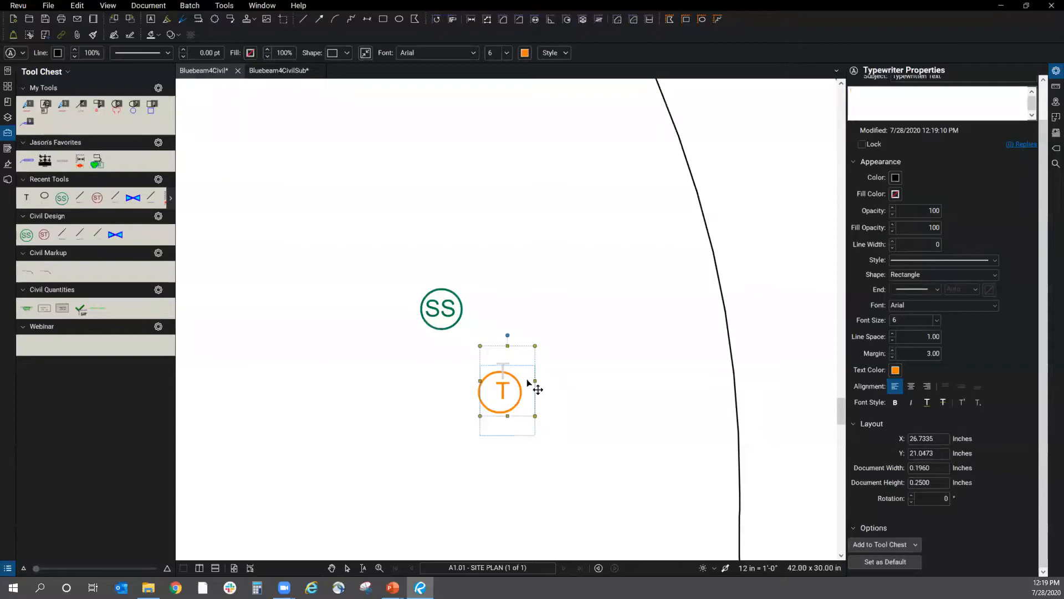
{"action": "left_click_drag", "start_coordinate": [535, 382], "coordinate": [528, 383]}
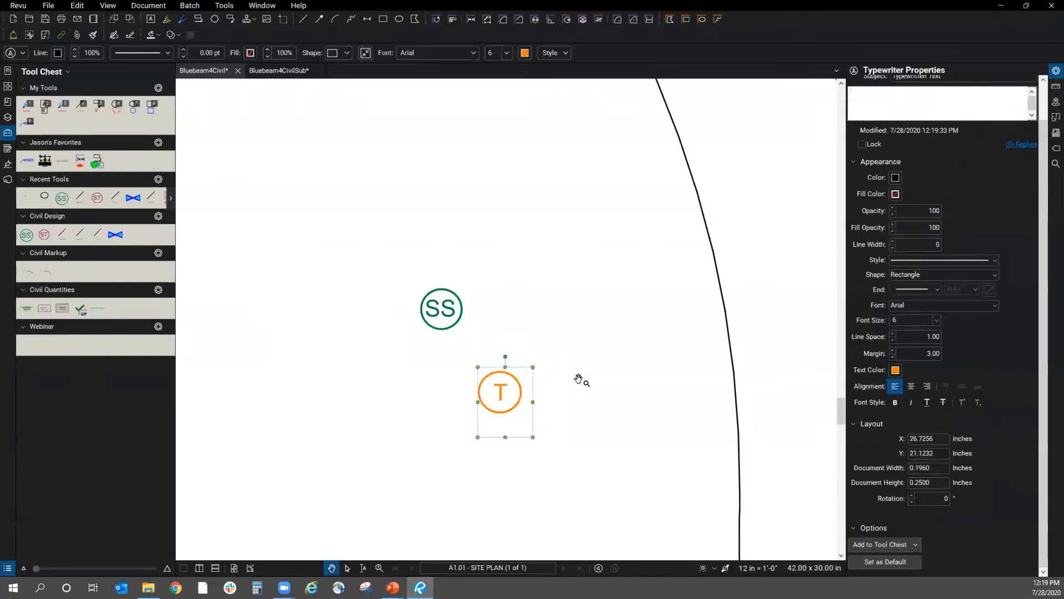
{"action": "left_click_drag", "start_coordinate": [505, 436], "coordinate": [506, 422]}
{"action": "left_click", "coordinate": [597, 373]}
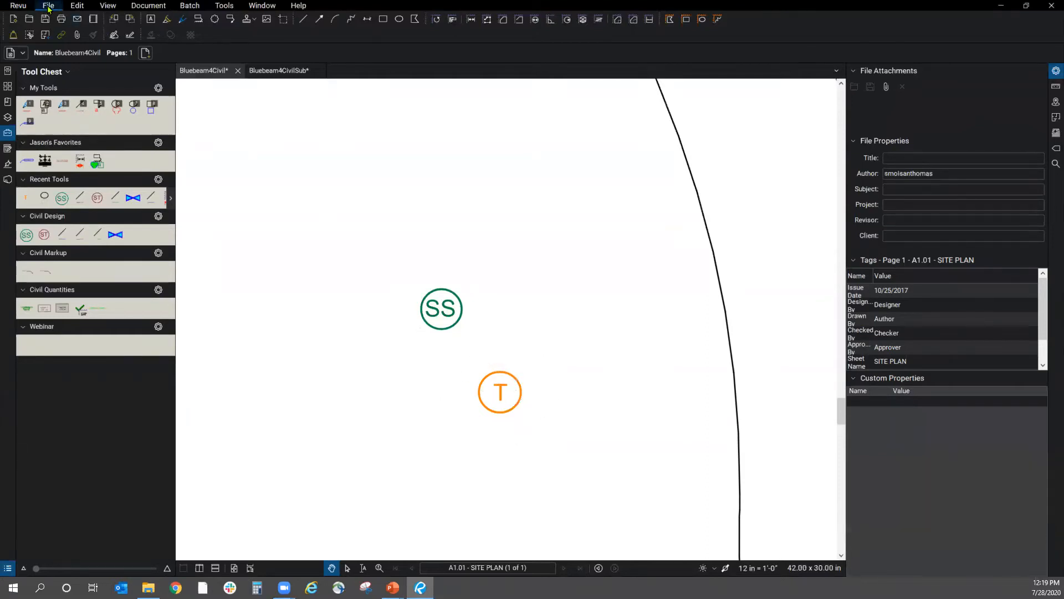
- Capture the orange circle and its letter T together as a snapshot
{"action": "left_click", "coordinate": [84, 7]}
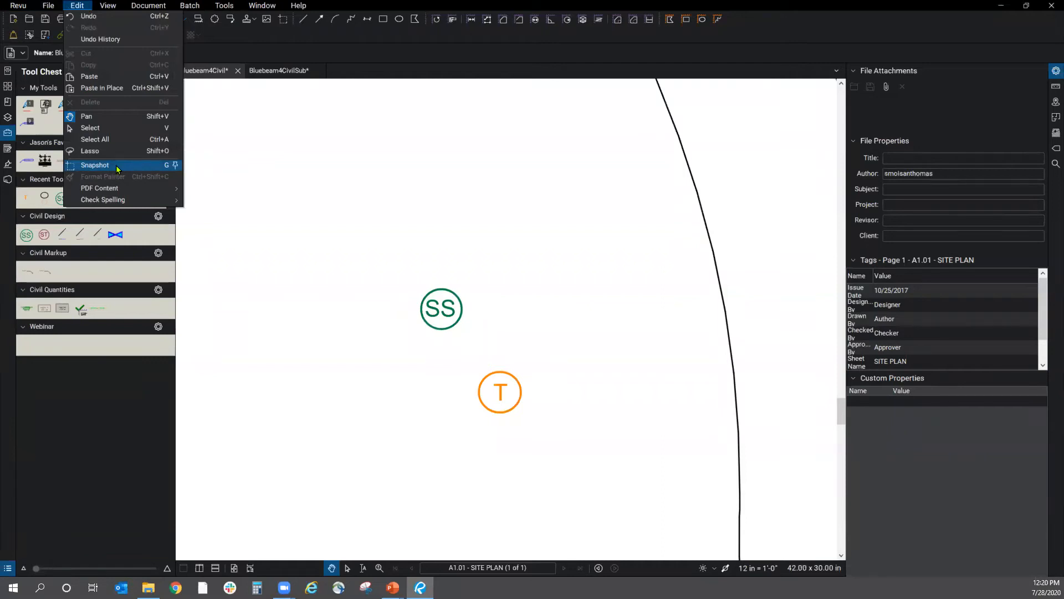
{"action": "left_click", "coordinate": [438, 369]}
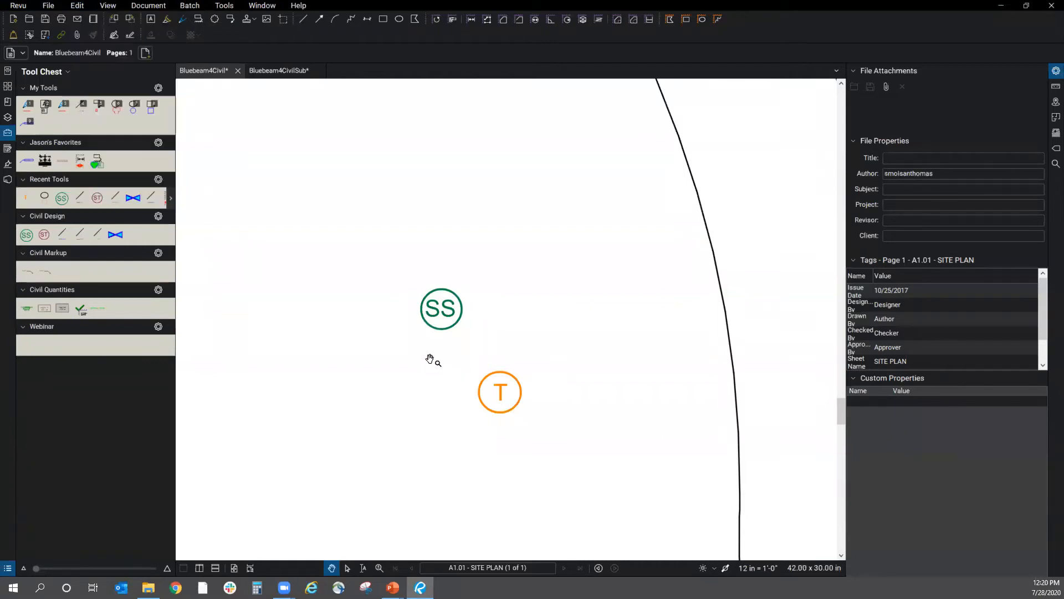
{"action": "key", "text": "g"}
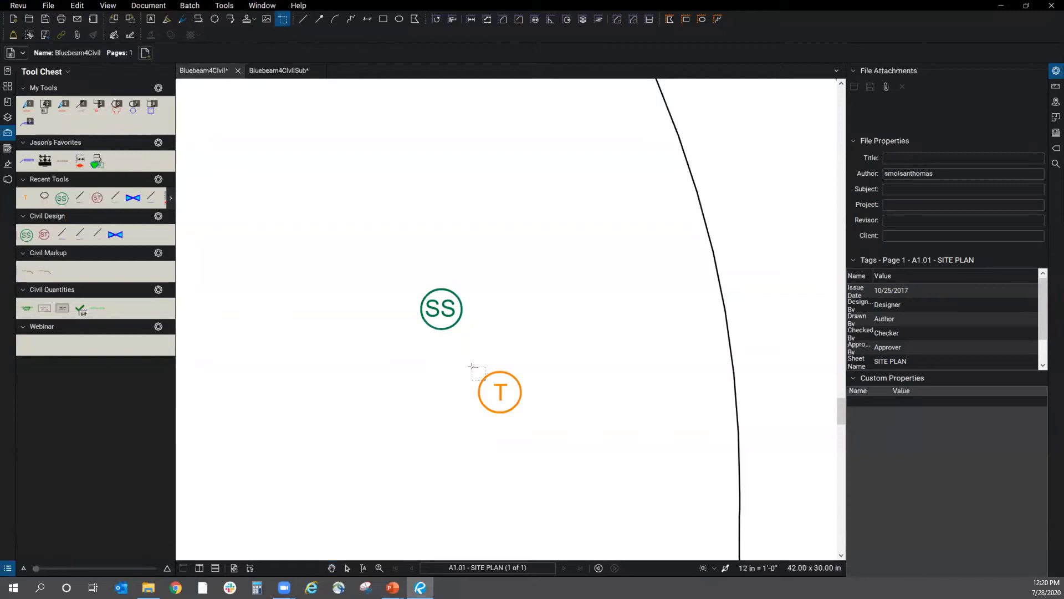
{"action": "left_click_drag", "start_coordinate": [471, 367], "coordinate": [527, 420]}
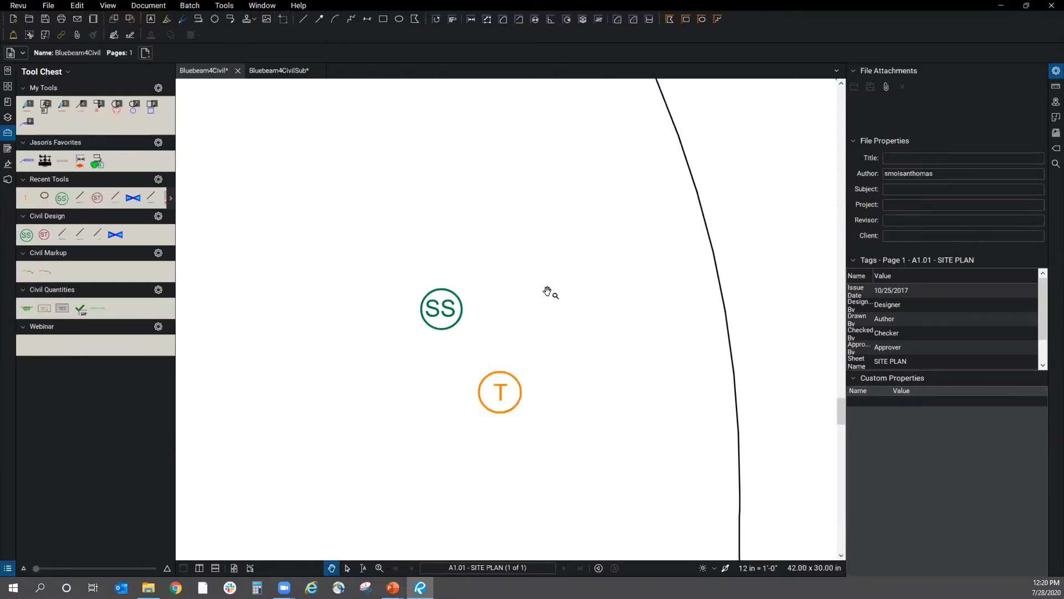
- Paste three copies of the T snapshot around the original and add the symbol to the Civil Design tool set after ST
{"action": "key", "text": "ctrl+v"}
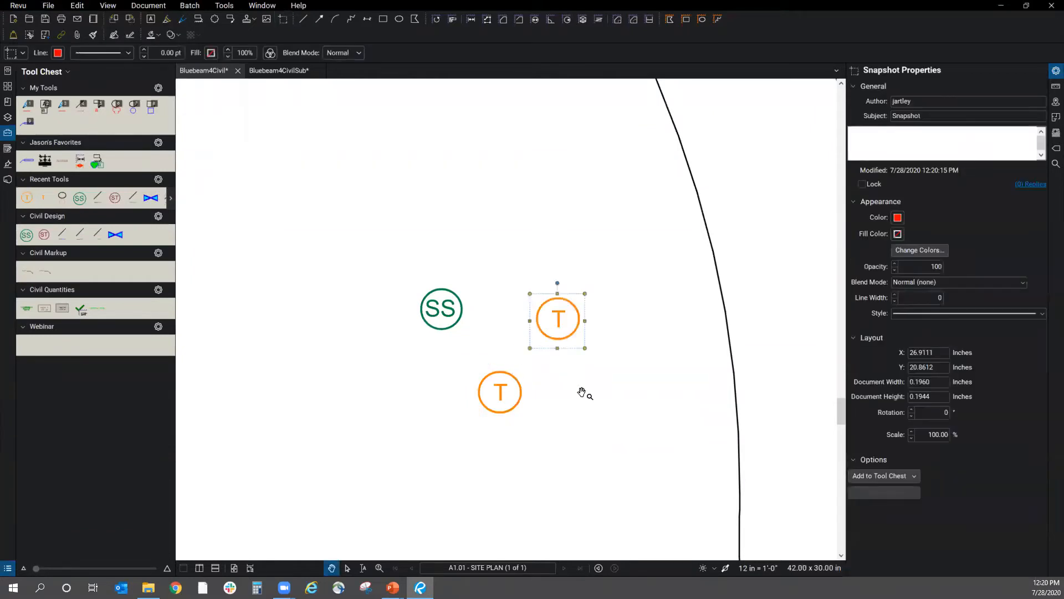
{"action": "key", "text": "ctrl+v"}
{"action": "key", "text": "ctrl+v"}
{"action": "left_click_drag", "start_coordinate": [643, 362], "coordinate": [593, 454]}
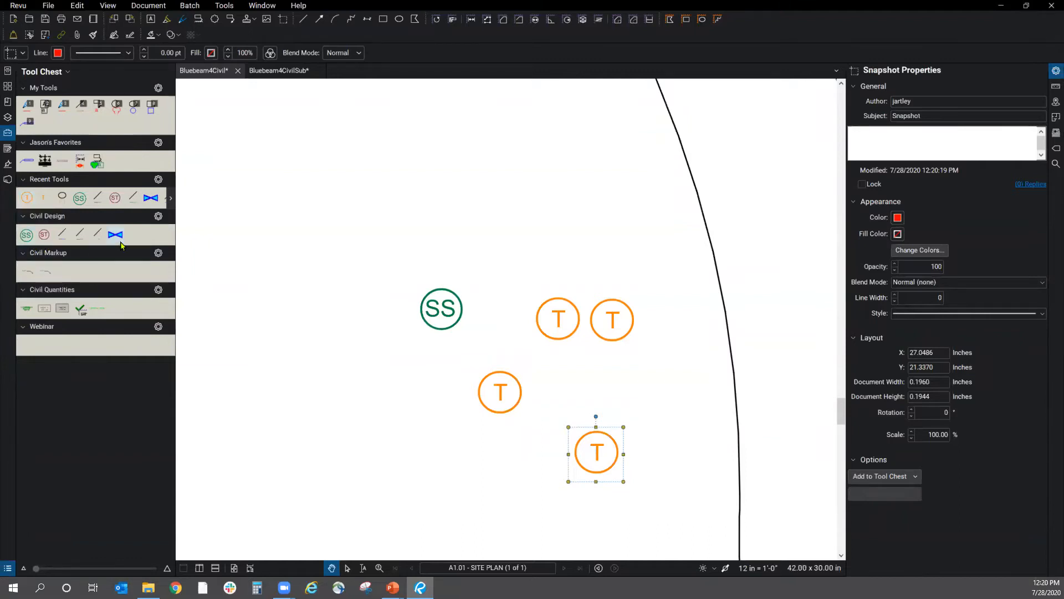
{"action": "left_click_drag", "start_coordinate": [27, 199], "coordinate": [55, 238]}
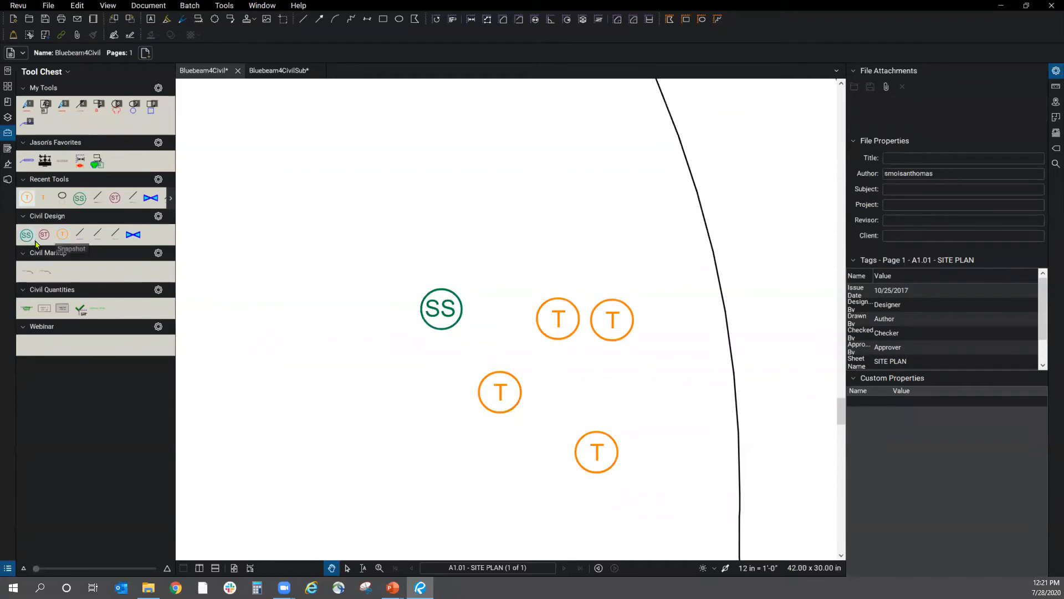
- Place a T symbol and an ST symbol from the Civil Design tool set side by side above the SS symbol
{"action": "scroll", "coordinate": [308, 432], "scroll_direction": "down", "scroll_amount": 3}
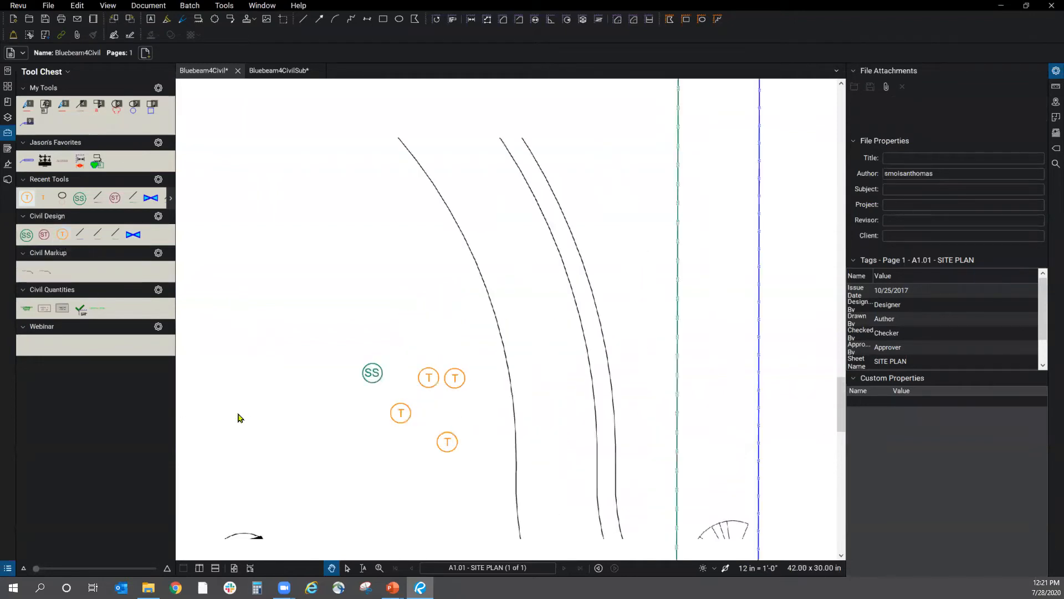
{"action": "left_click", "coordinate": [62, 235]}
{"action": "left_click", "coordinate": [401, 277]}
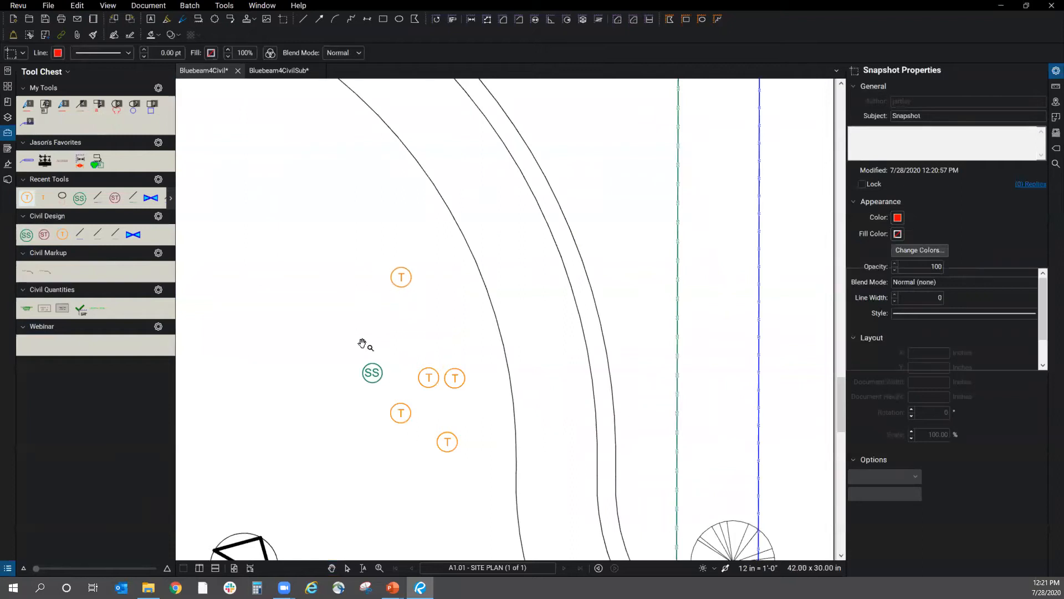
{"action": "left_click", "coordinate": [44, 235]}
{"action": "left_click", "coordinate": [357, 287]}
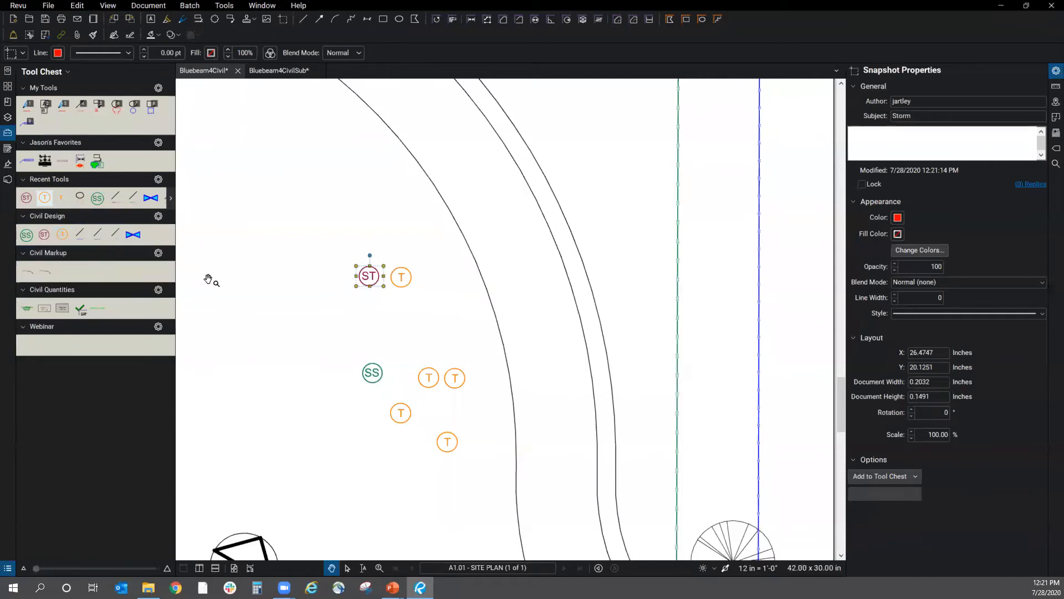
{"action": "left_click", "coordinate": [236, 297]}
{"action": "scroll", "coordinate": [339, 355], "scroll_direction": "down", "scroll_amount": 4}
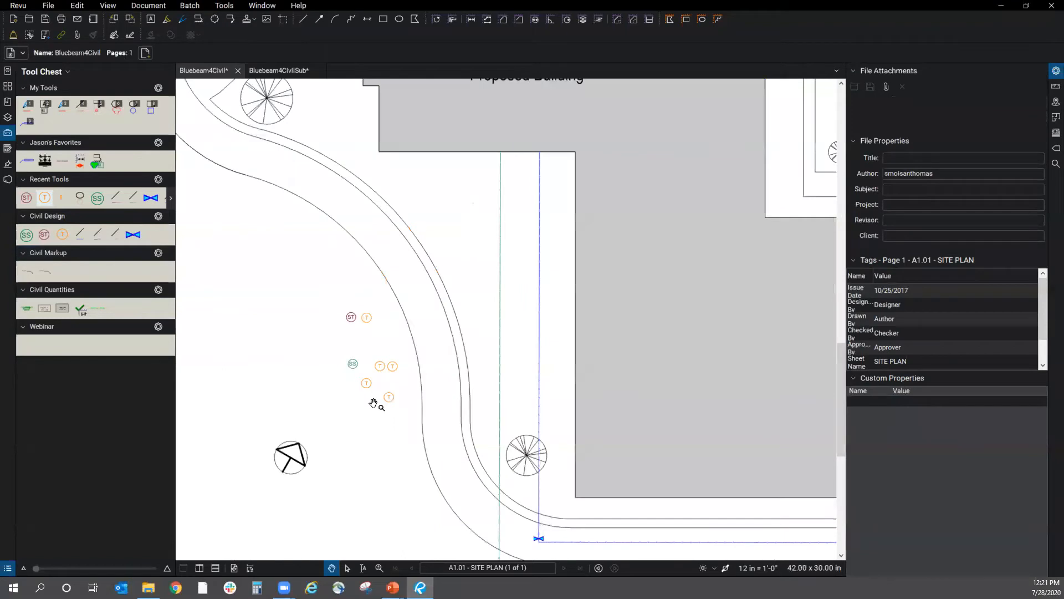
{"action": "scroll", "coordinate": [376, 404], "scroll_direction": "up", "scroll_amount": 1}
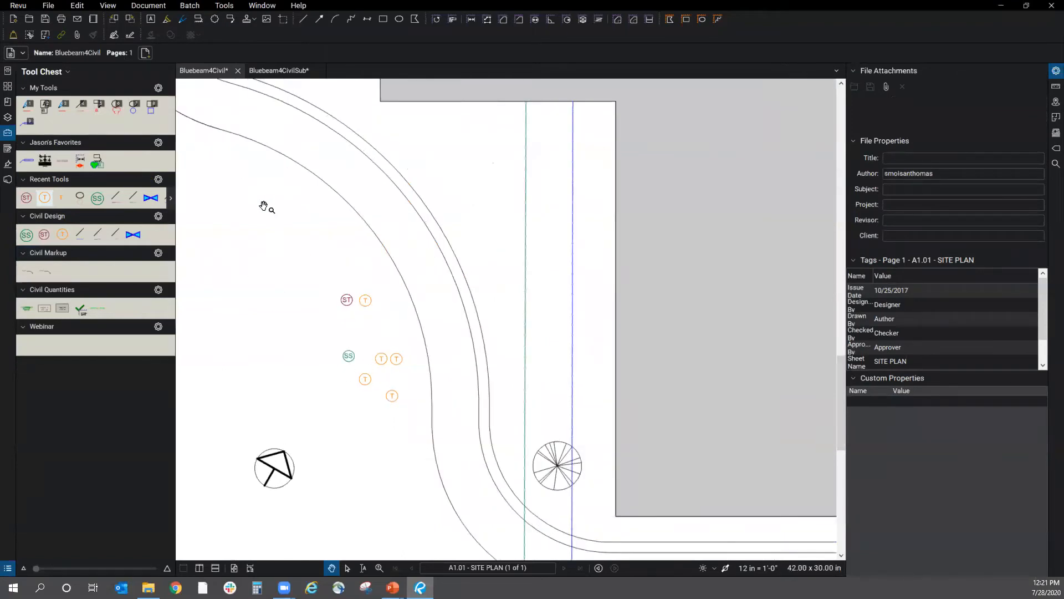
{"action": "left_click", "coordinate": [347, 300]}
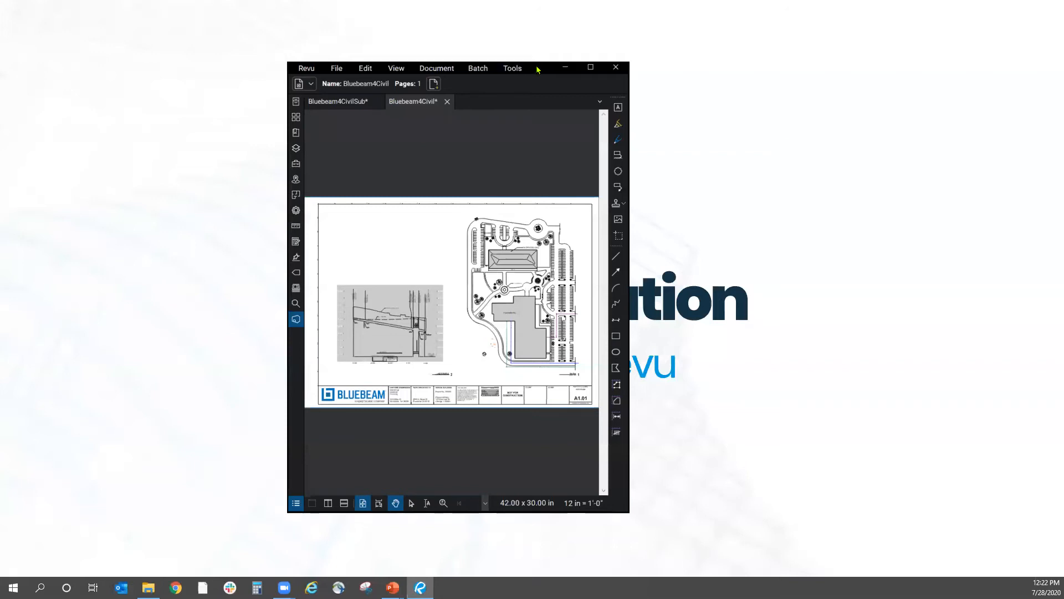
- Maximize the reopened Bluebeam4Civil window, show the Tool Chest and load the Civil profile
{"action": "left_click", "coordinate": [590, 67]}
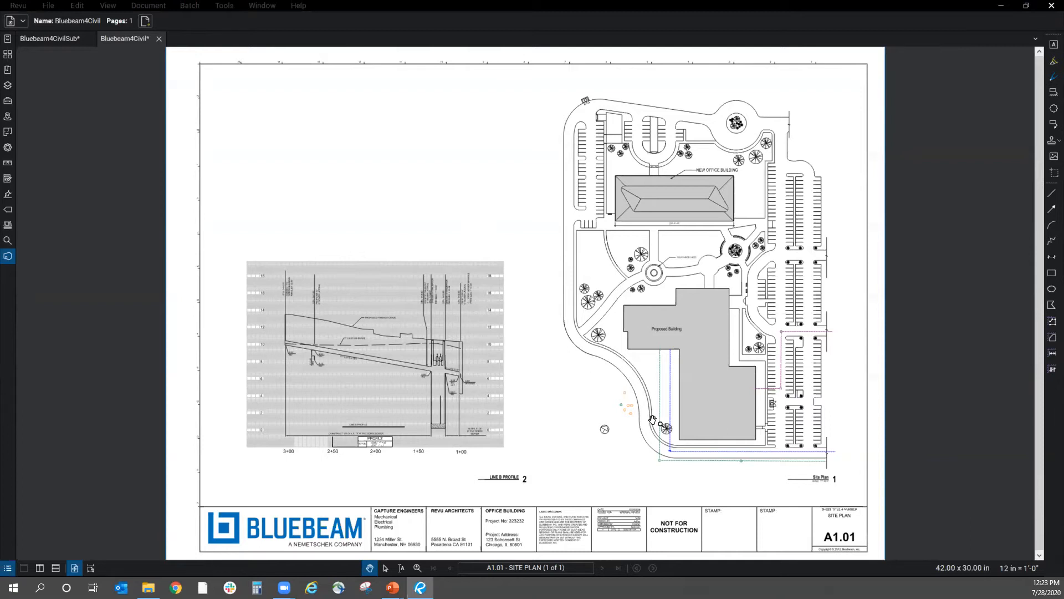
{"action": "scroll", "coordinate": [652, 423], "scroll_direction": "down", "scroll_amount": 1}
{"action": "scroll", "coordinate": [652, 423], "scroll_direction": "up", "scroll_amount": 9}
{"action": "scroll", "coordinate": [586, 400], "scroll_direction": "up", "scroll_amount": 2}
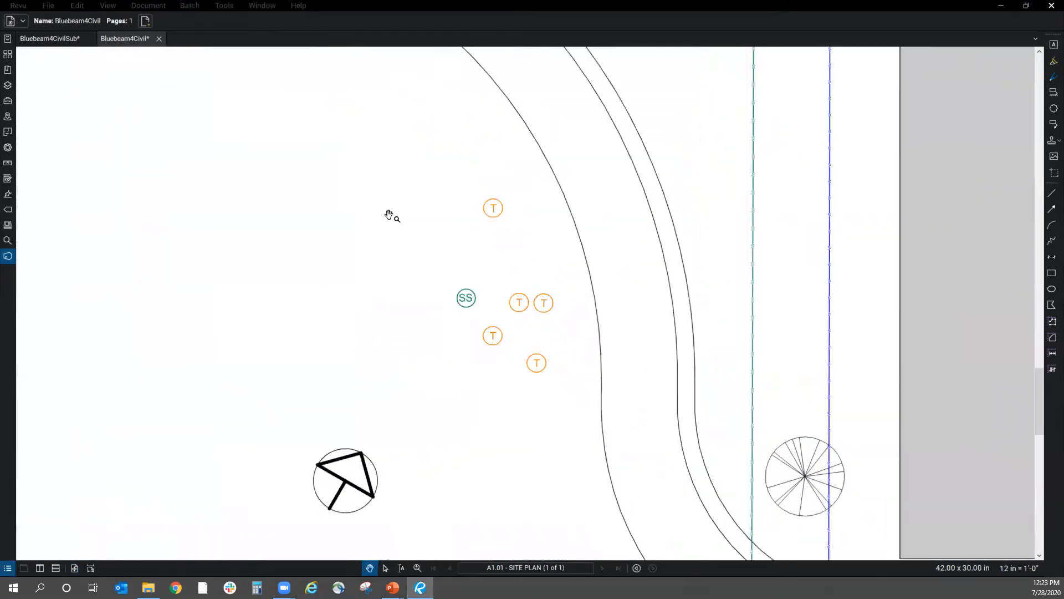
{"action": "left_click", "coordinate": [8, 100]}
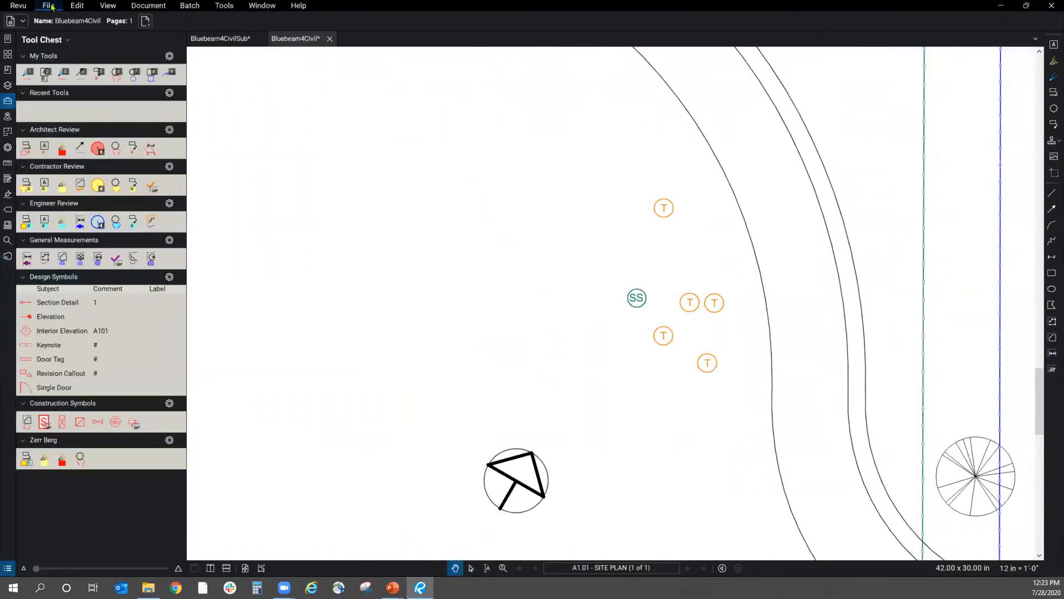
{"action": "left_click", "coordinate": [18, 6]}
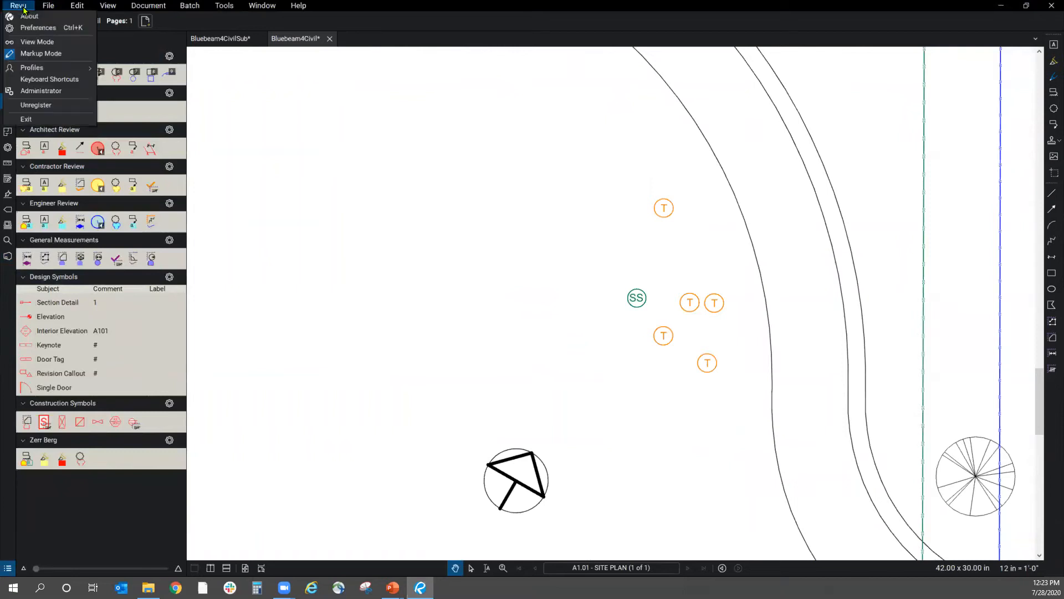
{"action": "mouse_move", "coordinate": [32, 69]}
{"action": "left_click", "coordinate": [130, 113]}
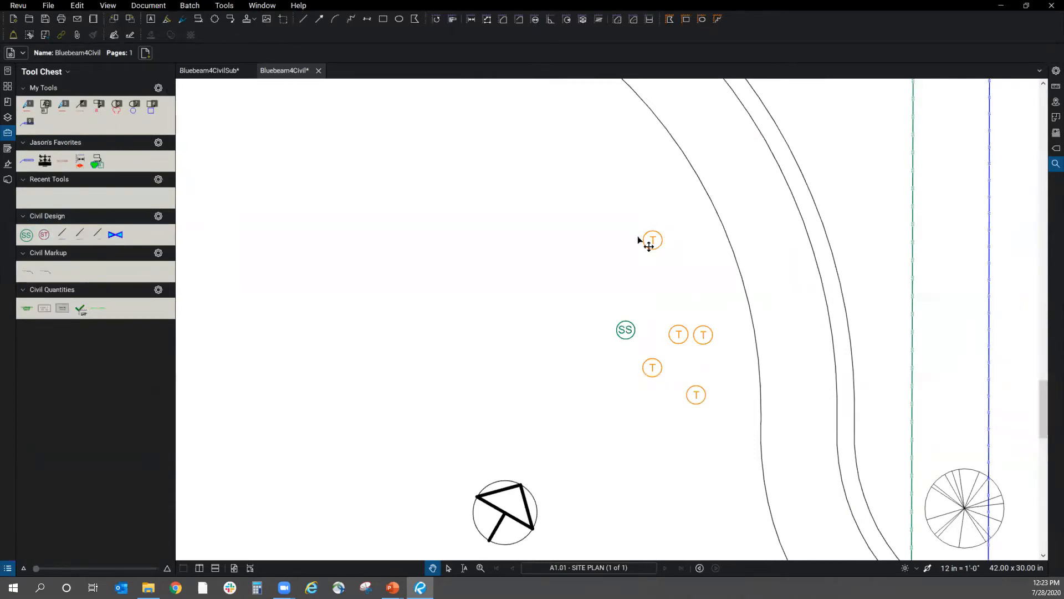
- Capture the uppermost T symbol as a snapshot and add its pasted copy to the Civil Design tool set after ST
{"action": "left_click", "coordinate": [77, 6]}
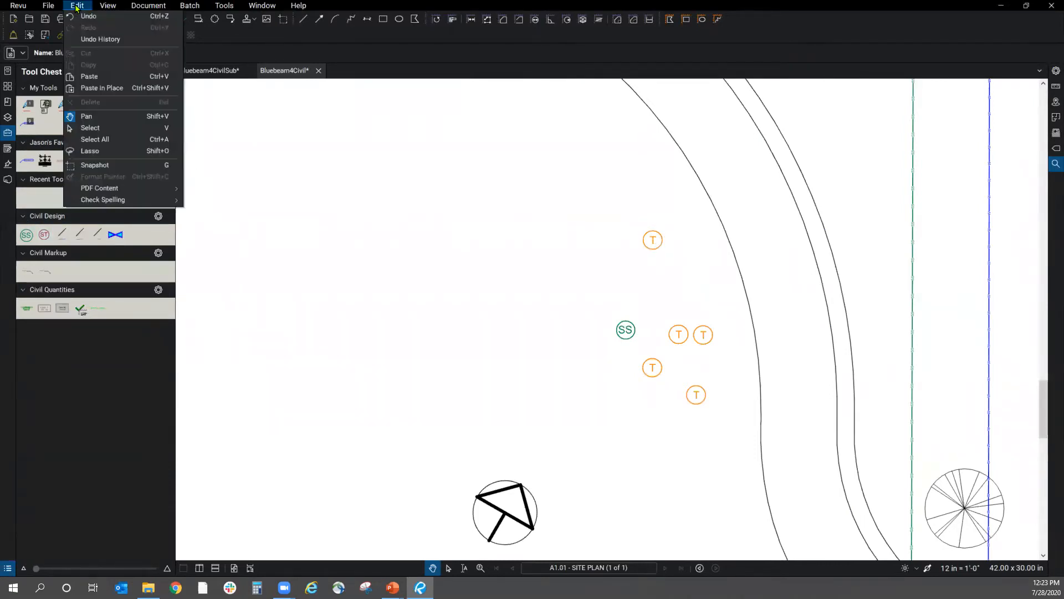
{"action": "left_click", "coordinate": [92, 165]}
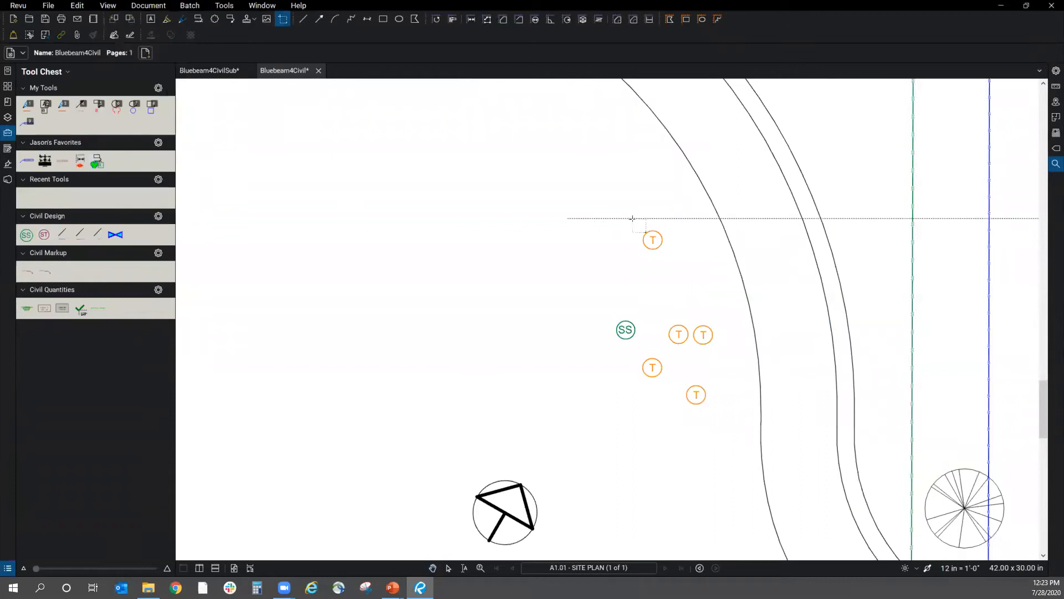
{"action": "scroll", "coordinate": [640, 229], "scroll_direction": "up", "scroll_amount": 2}
{"action": "left_click_drag", "start_coordinate": [643, 228], "coordinate": [690, 271]}
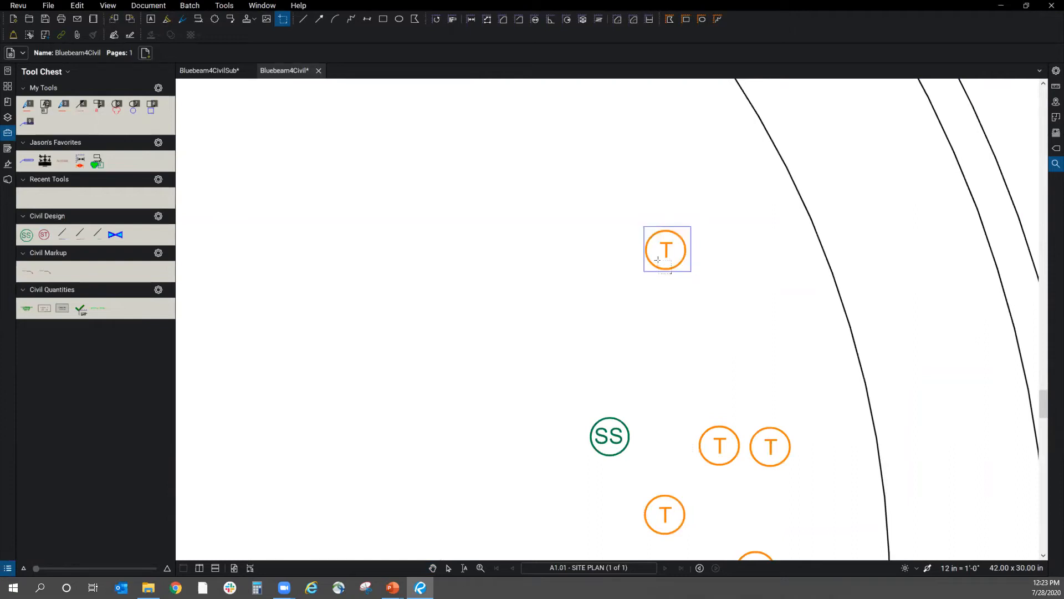
{"action": "key", "text": "ctrl+v"}
{"action": "mouse_move", "coordinate": [30, 200]}
{"action": "left_mouse_down"}
{"action": "mouse_move", "coordinate": [41, 235]}
{"action": "mouse_move", "coordinate": [56, 239]}
{"action": "left_mouse_up"}
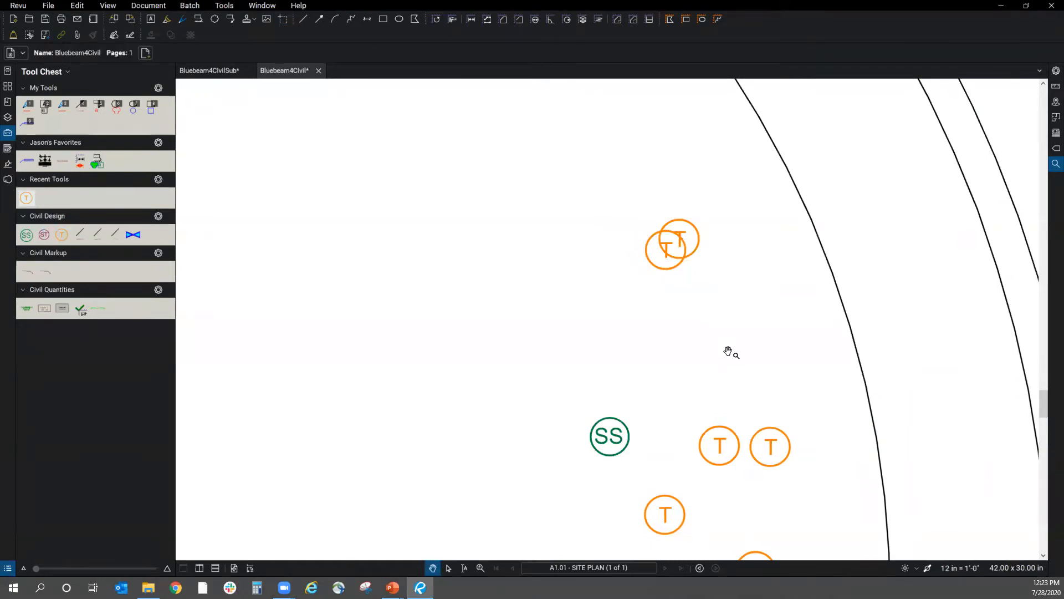
- Move the pasted T copy to the left of the original T and enlarge it to about twice its size
{"action": "left_click_drag", "start_coordinate": [672, 371], "coordinate": [630, 261]}
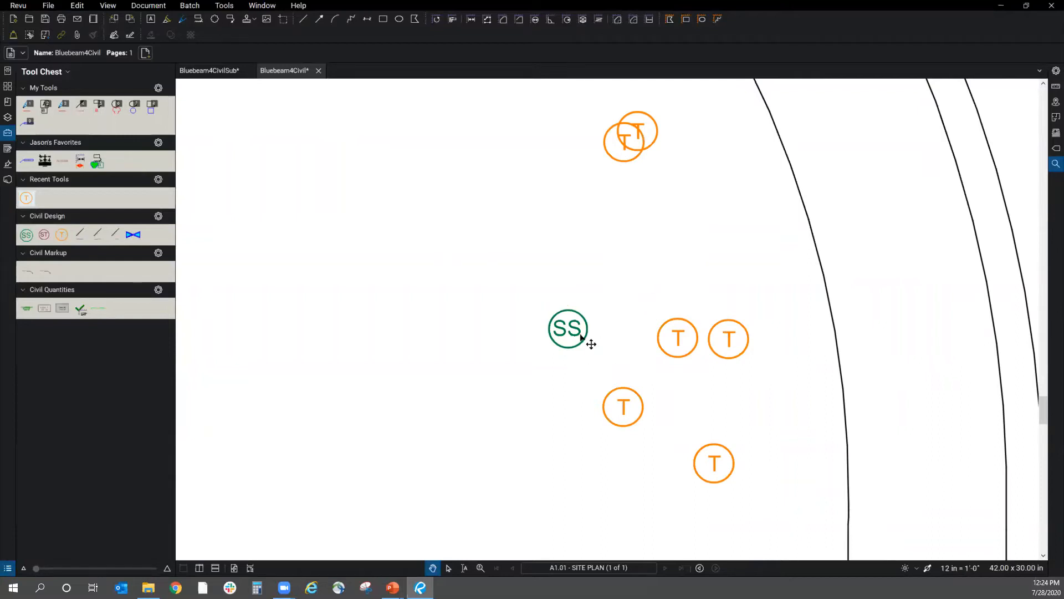
{"action": "scroll", "coordinate": [601, 281], "scroll_direction": "down", "scroll_amount": 10}
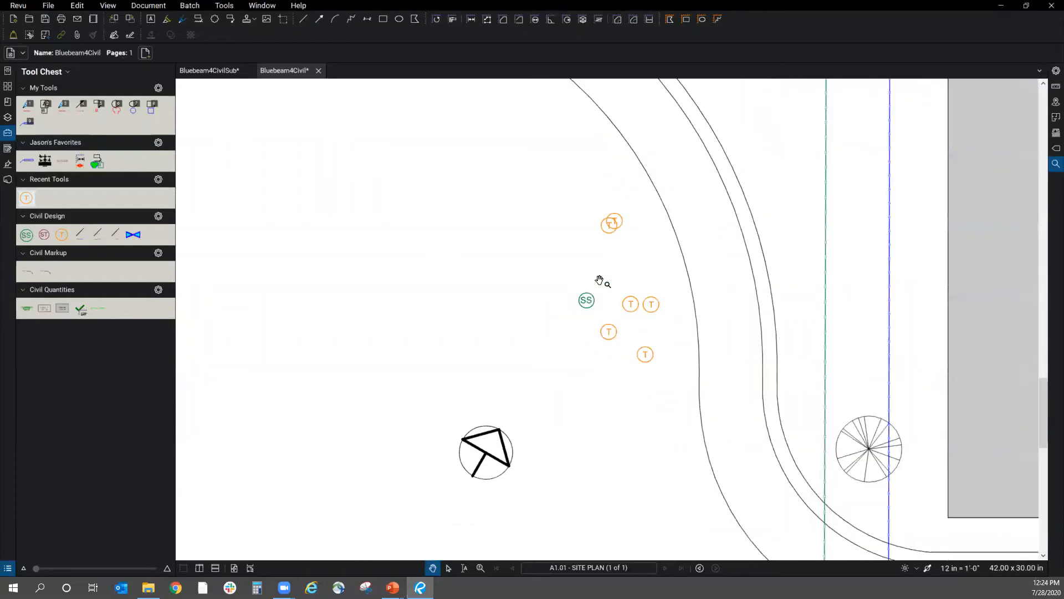
{"action": "scroll", "coordinate": [600, 280], "scroll_direction": "down", "scroll_amount": 3}
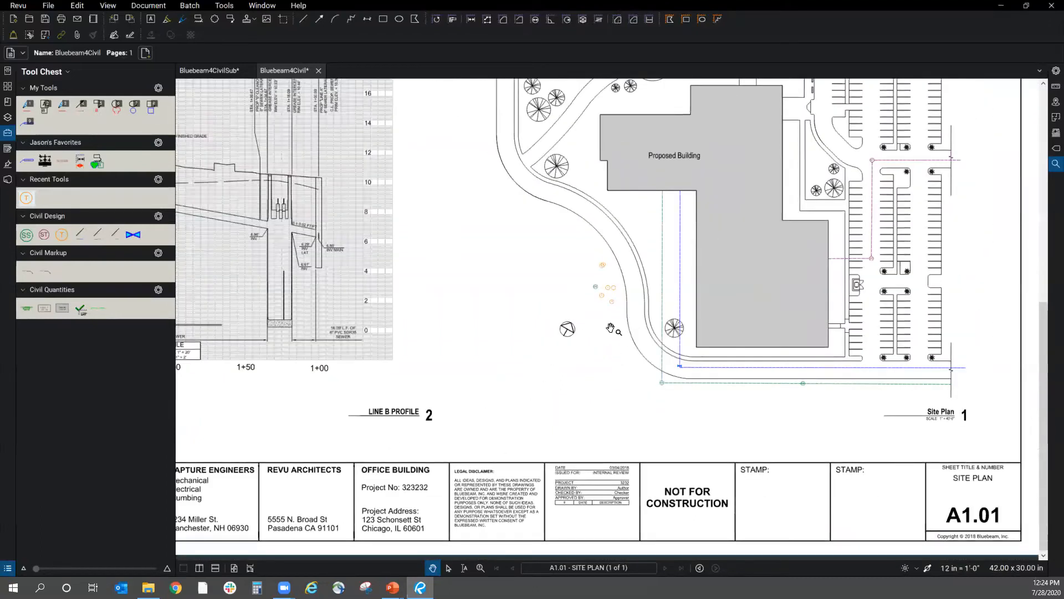
{"action": "scroll", "coordinate": [604, 303], "scroll_direction": "up", "scroll_amount": 8}
{"action": "scroll", "coordinate": [594, 325], "scroll_direction": "up", "scroll_amount": 4}
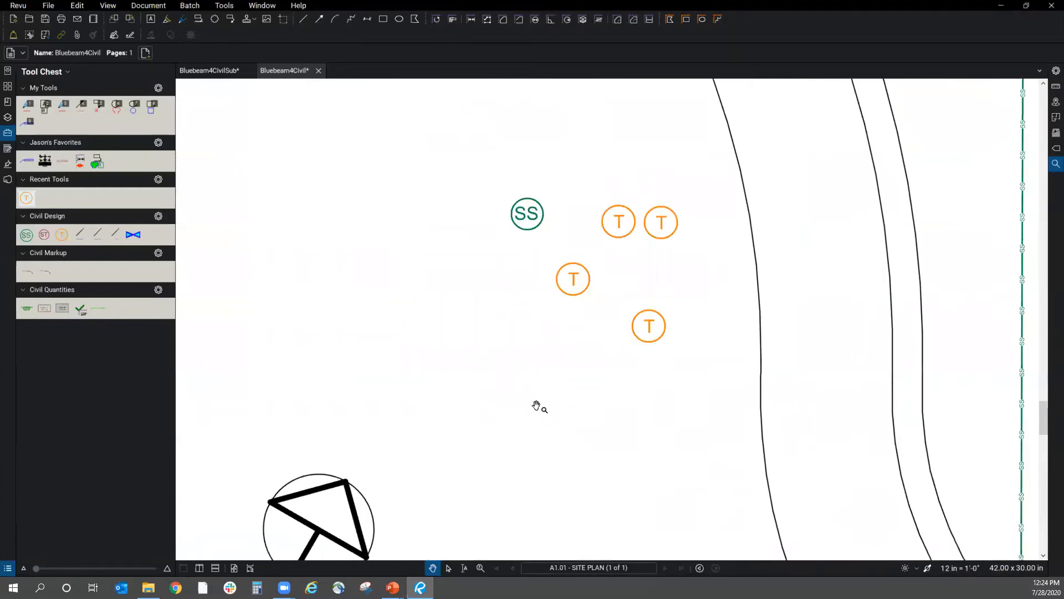
{"action": "scroll", "coordinate": [540, 406], "scroll_direction": "down", "scroll_amount": 3}
{"action": "left_click", "coordinate": [554, 211]}
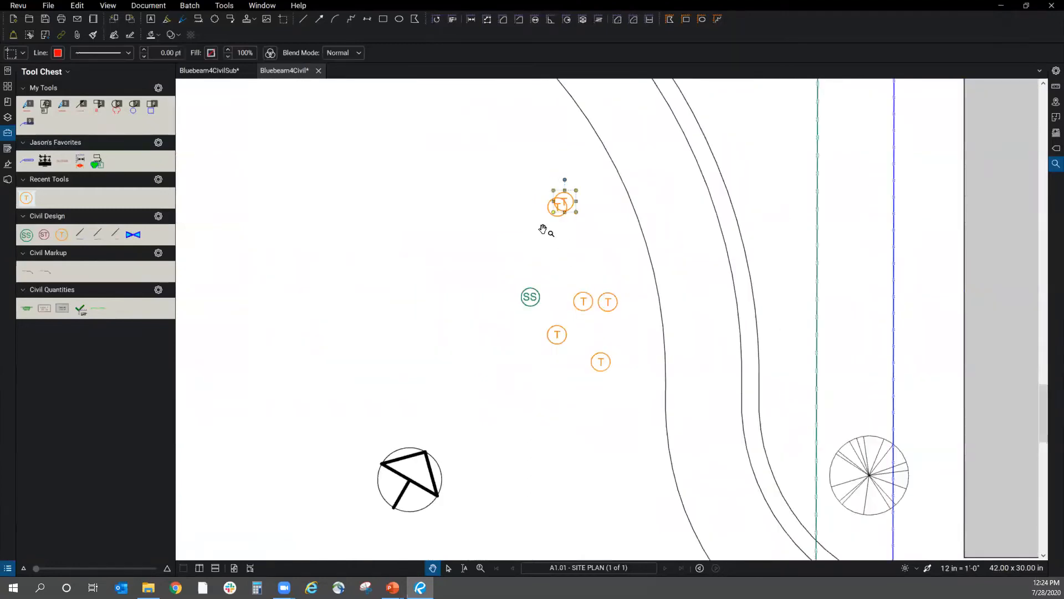
{"action": "mouse_move", "coordinate": [570, 205]}
{"action": "left_mouse_down"}
{"action": "mouse_move", "coordinate": [468, 201]}
{"action": "mouse_move", "coordinate": [447, 220]}
{"action": "left_mouse_up"}
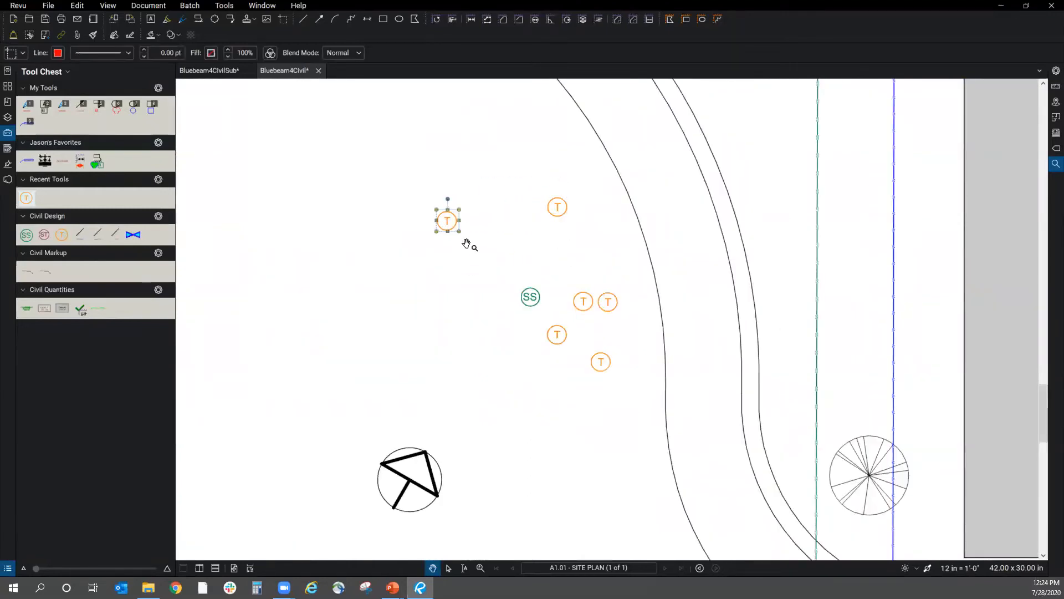
{"action": "left_click_drag", "start_coordinate": [487, 266], "coordinate": [488, 266]}
{"action": "mouse_move", "coordinate": [436, 210]}
{"action": "left_mouse_down"}
{"action": "mouse_move", "coordinate": [448, 221]}
{"action": "mouse_move", "coordinate": [443, 191]}
{"action": "left_mouse_up"}
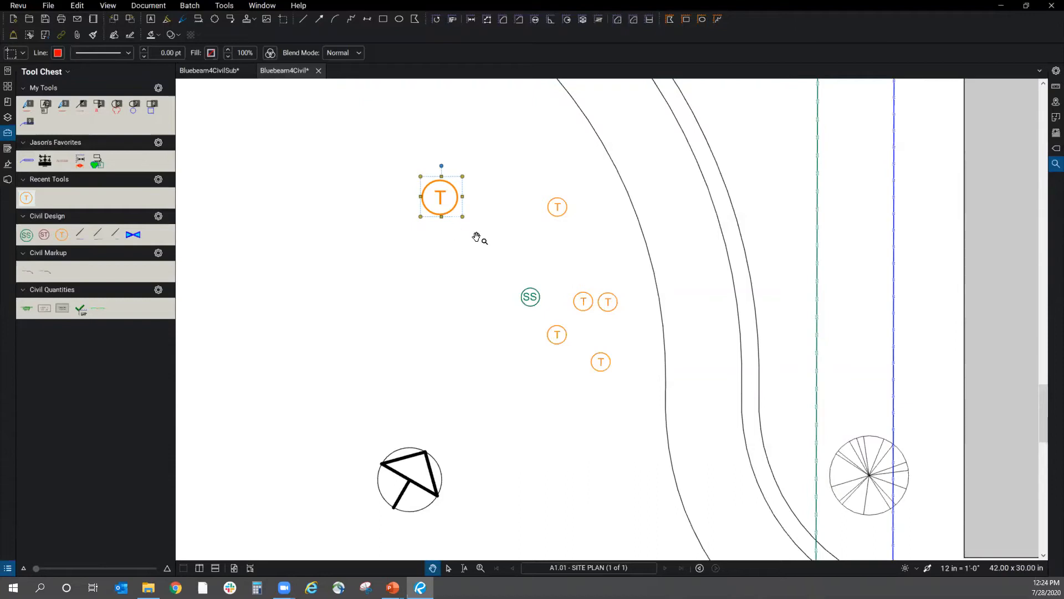
{"action": "scroll", "coordinate": [521, 308], "scroll_direction": "down", "scroll_amount": 3}
{"action": "scroll", "coordinate": [542, 307], "scroll_direction": "down", "scroll_amount": 1}
{"action": "key", "text": "Escape"}
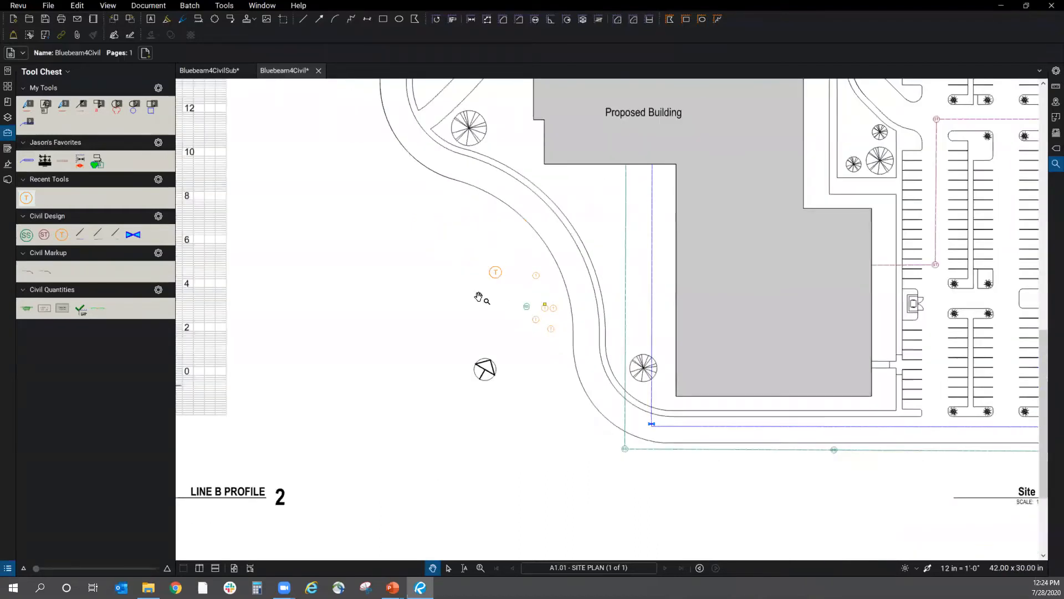
{"action": "scroll", "coordinate": [461, 294], "scroll_direction": "up", "scroll_amount": 3}
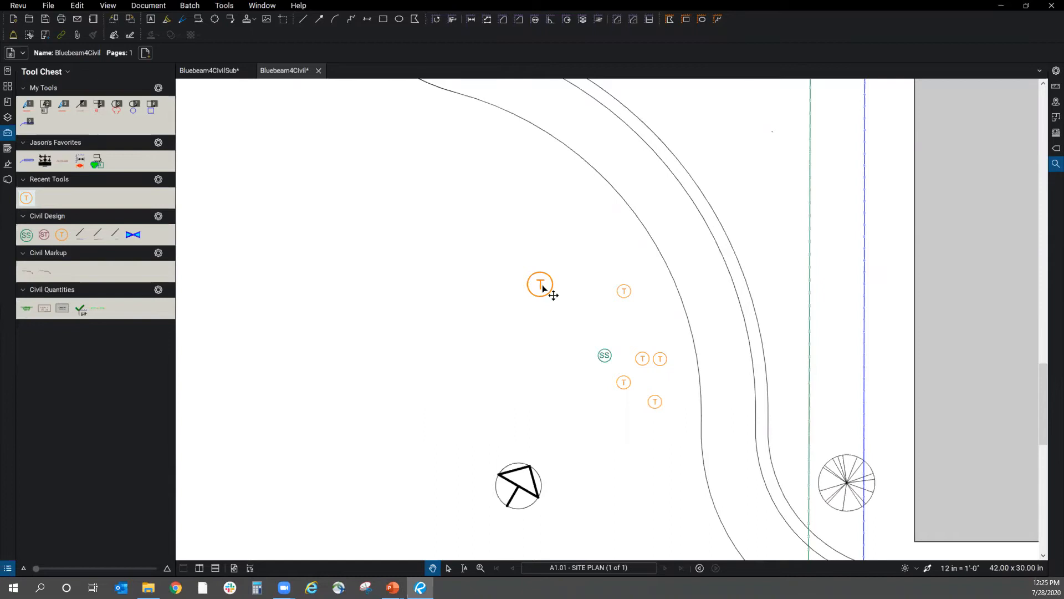
{"action": "scroll", "coordinate": [587, 359], "scroll_direction": "down", "scroll_amount": 6}
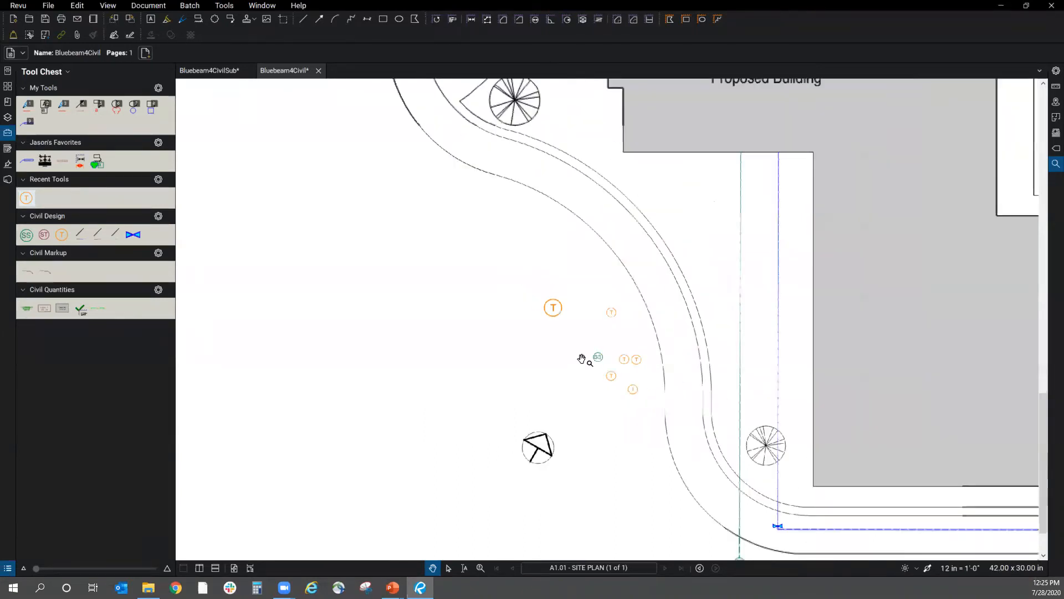
{"action": "scroll", "coordinate": [533, 341], "scroll_direction": "up", "scroll_amount": 2}
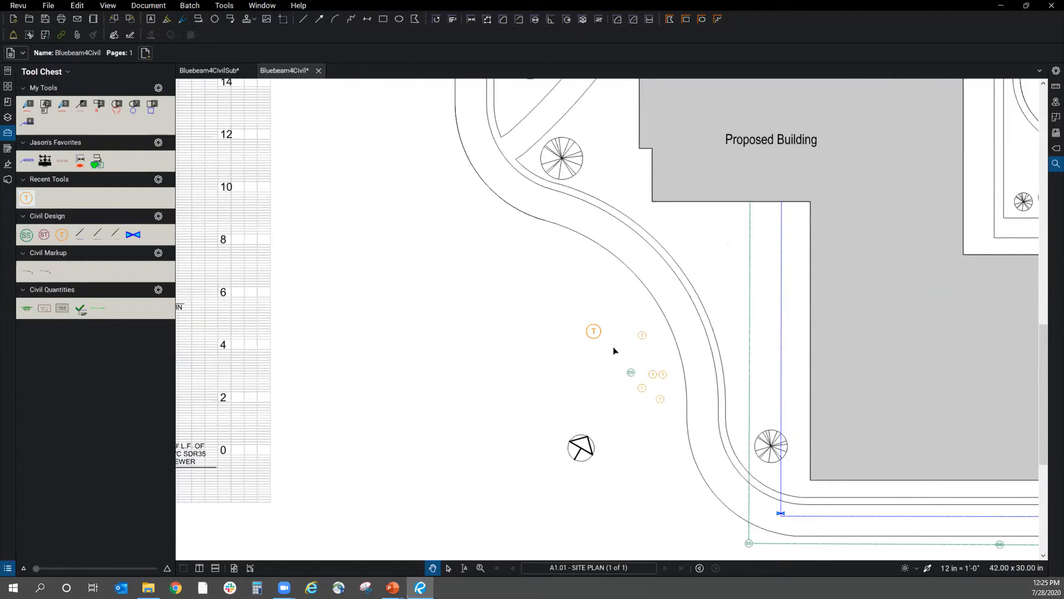
{"action": "left_click", "coordinate": [224, 5]}
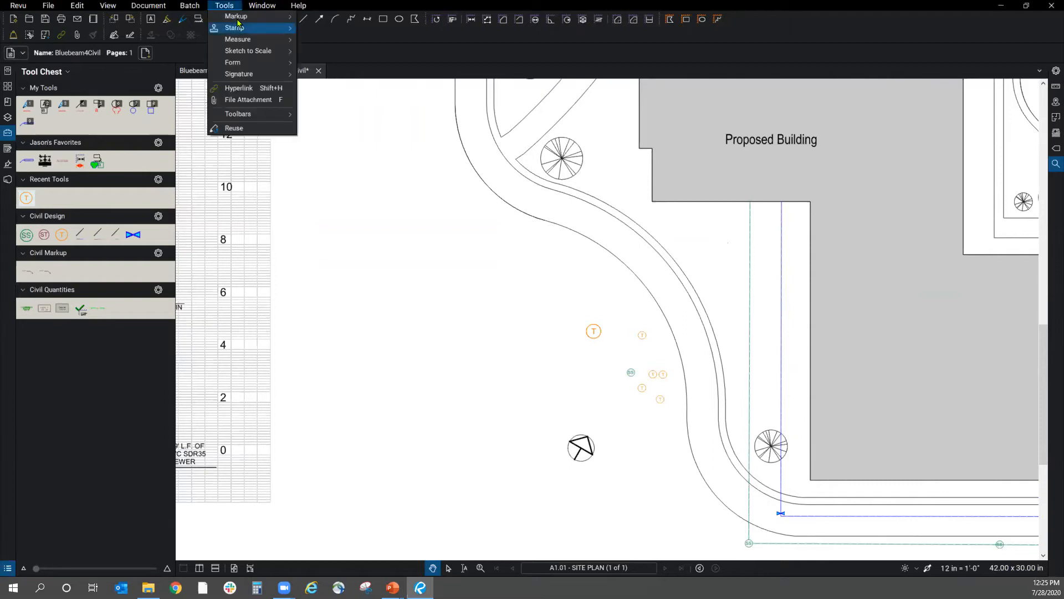
{"action": "mouse_move", "coordinate": [237, 18]}
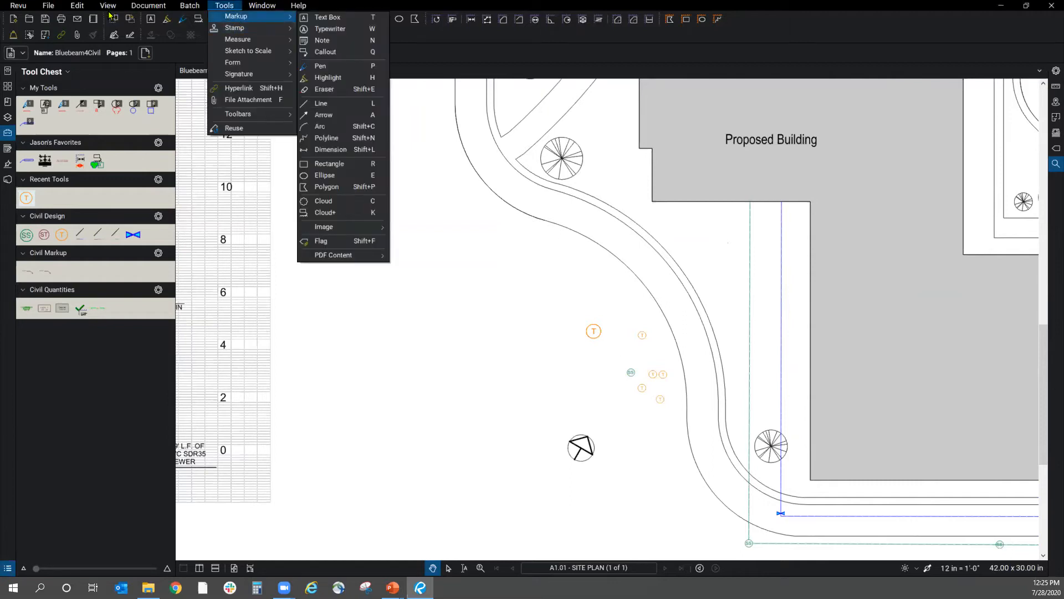
{"action": "mouse_move", "coordinate": [81, 6]}
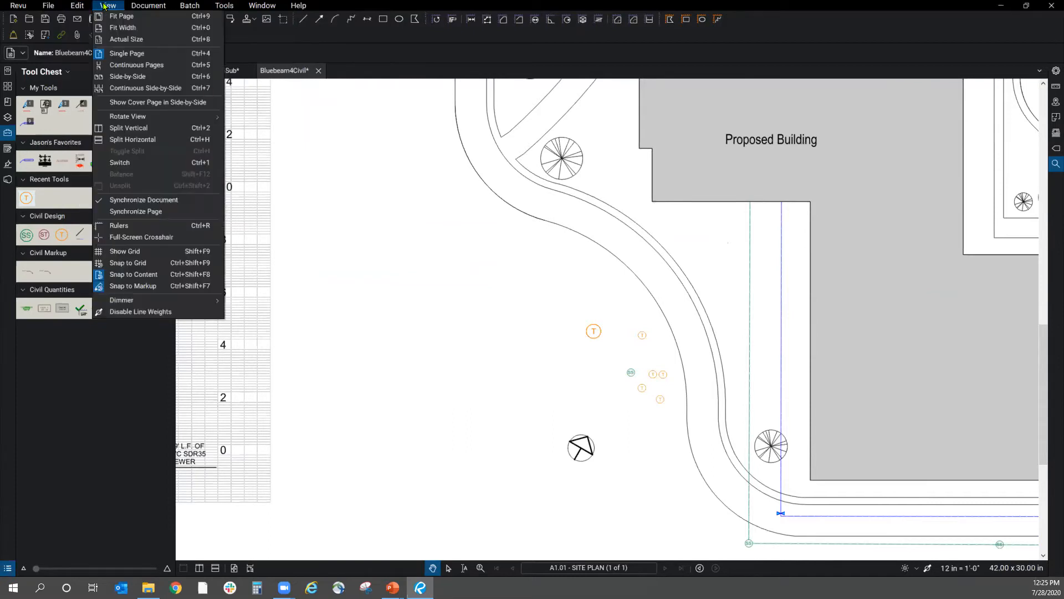
{"action": "mouse_move", "coordinate": [137, 6]}
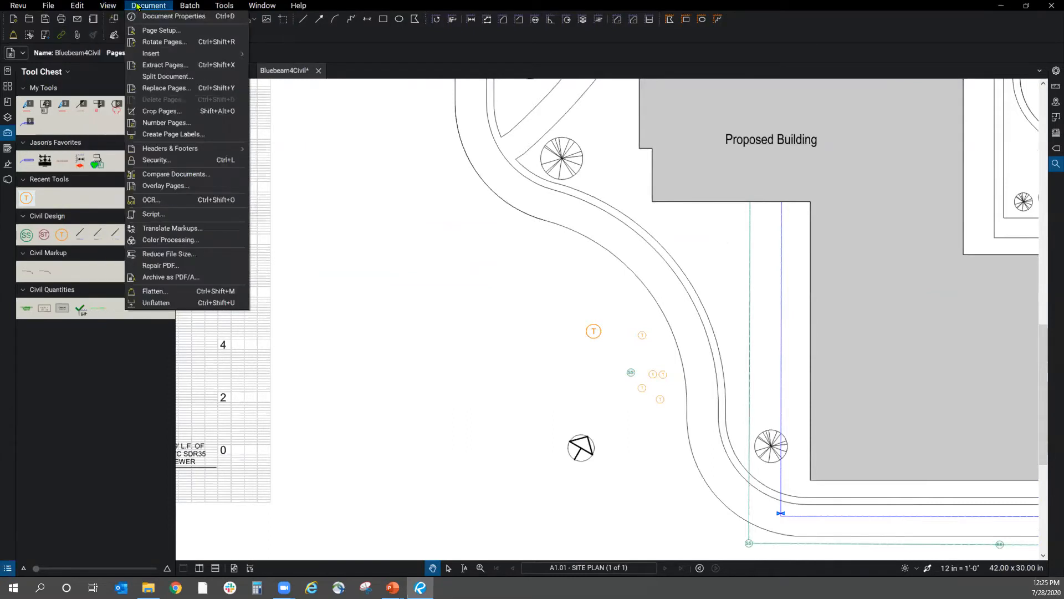
{"action": "left_click", "coordinate": [395, 333]}
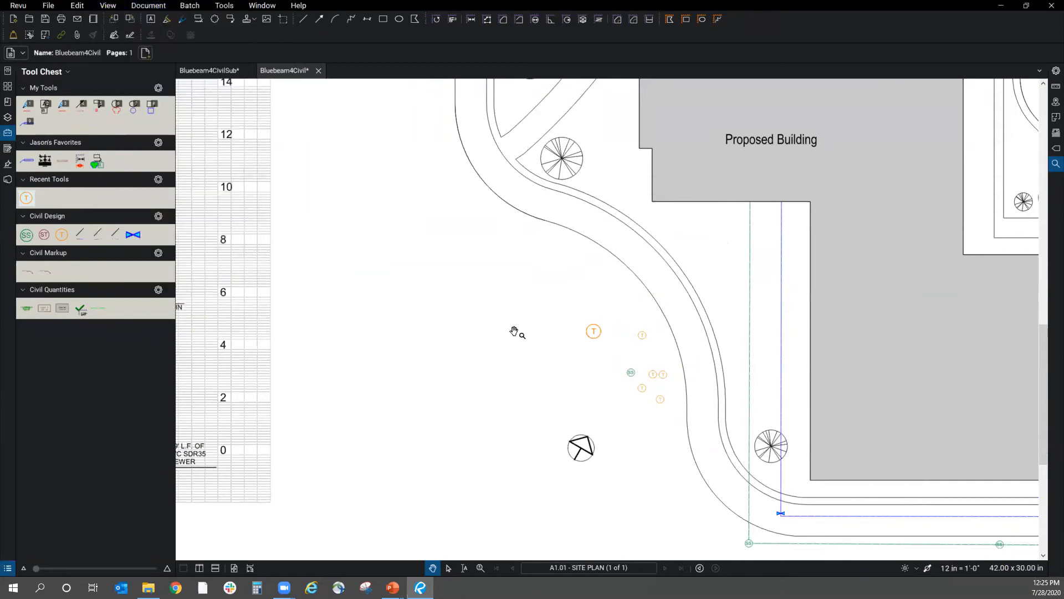
{"action": "scroll", "coordinate": [515, 330], "scroll_direction": "down", "scroll_amount": 3}
{"action": "scroll", "coordinate": [702, 438], "scroll_direction": "up", "scroll_amount": 3}
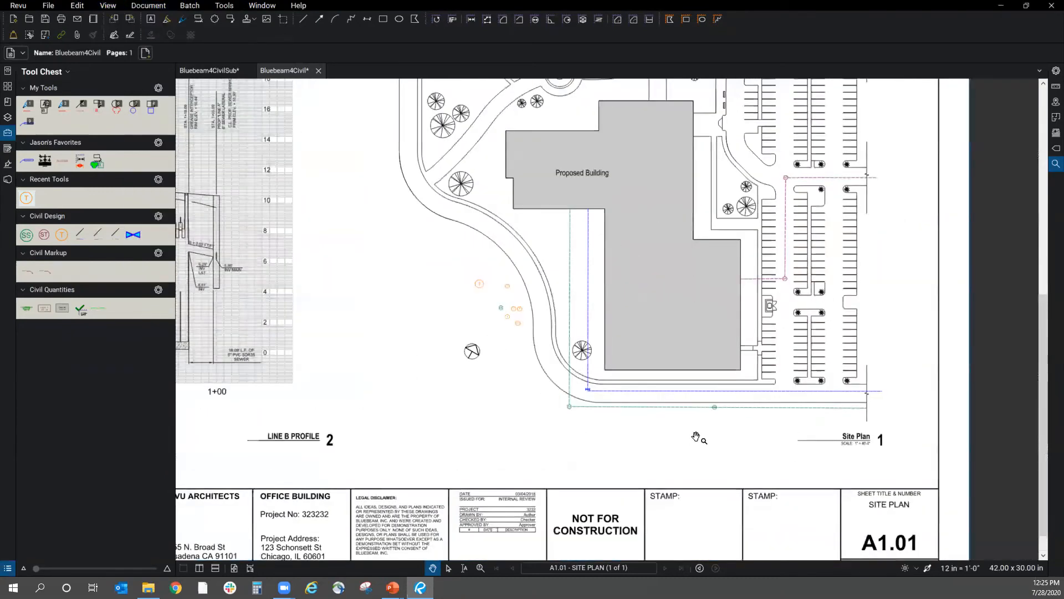
{"action": "scroll", "coordinate": [495, 302], "scroll_direction": "up", "scroll_amount": 2}
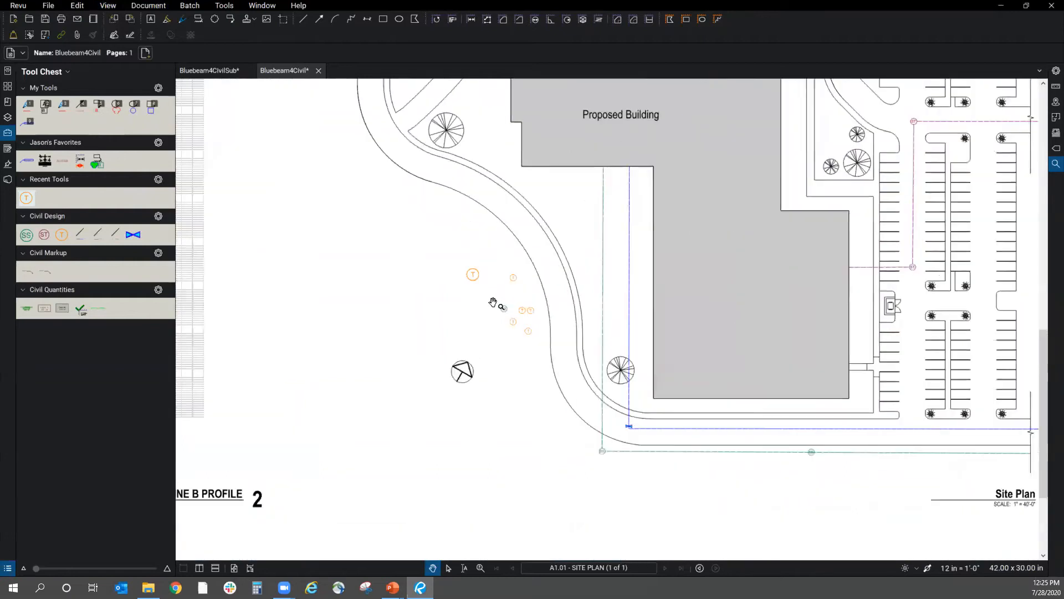
{"action": "scroll", "coordinate": [610, 465], "scroll_direction": "up", "scroll_amount": 4}
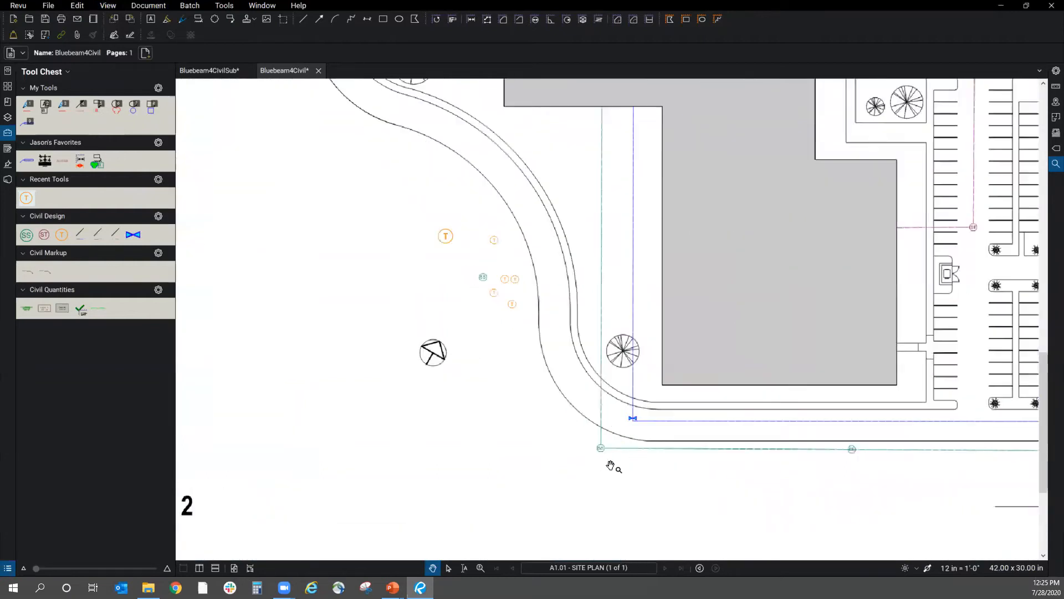
{"action": "scroll", "coordinate": [583, 452], "scroll_direction": "up", "scroll_amount": 2}
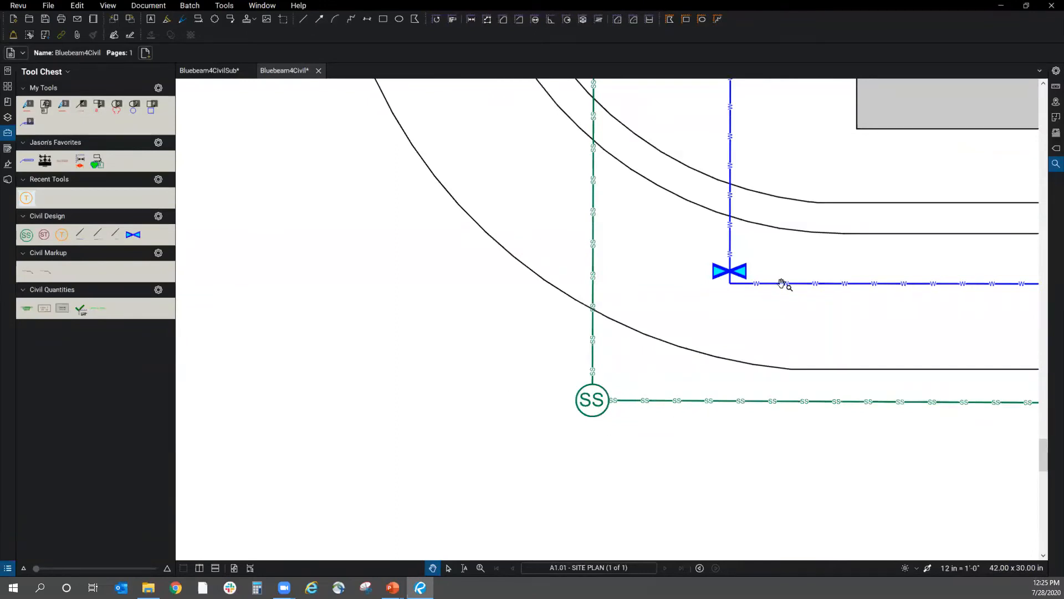
- Place two T symbols from the Civil Design tool set in the parking aisles, one below the ST symbol and one in the next aisle east
{"action": "scroll", "coordinate": [658, 419], "scroll_direction": "down", "scroll_amount": 3}
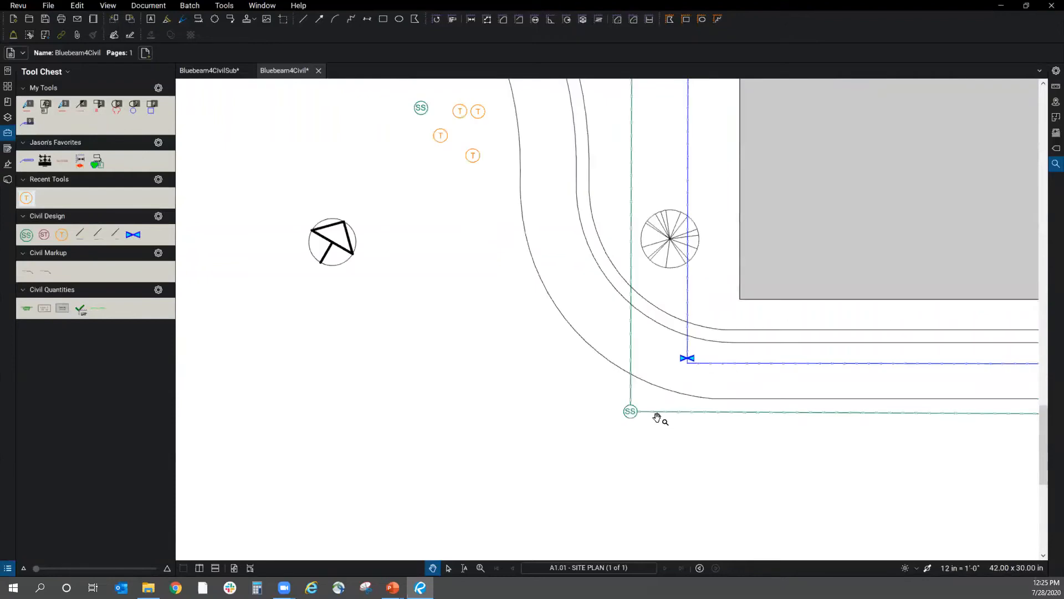
{"action": "left_click", "coordinate": [61, 234]}
{"action": "scroll", "coordinate": [533, 499], "scroll_direction": "down", "scroll_amount": 2}
{"action": "scroll", "coordinate": [533, 499], "scroll_direction": "down", "scroll_amount": 1}
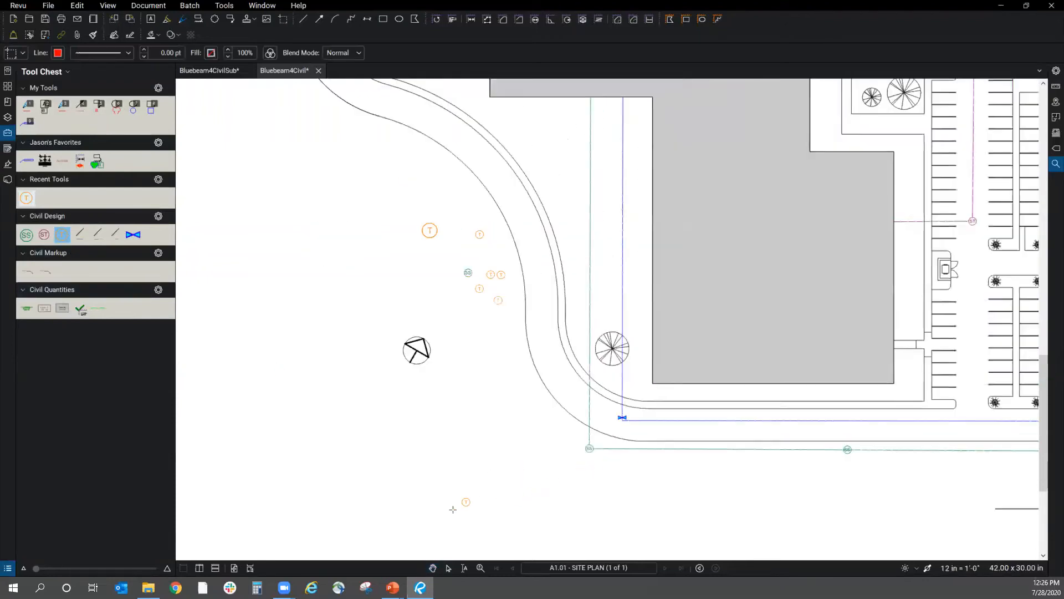
{"action": "scroll", "coordinate": [466, 502], "scroll_direction": "down", "scroll_amount": 2}
{"action": "scroll", "coordinate": [775, 398], "scroll_direction": "up", "scroll_amount": 3}
{"action": "left_click", "coordinate": [752, 377]}
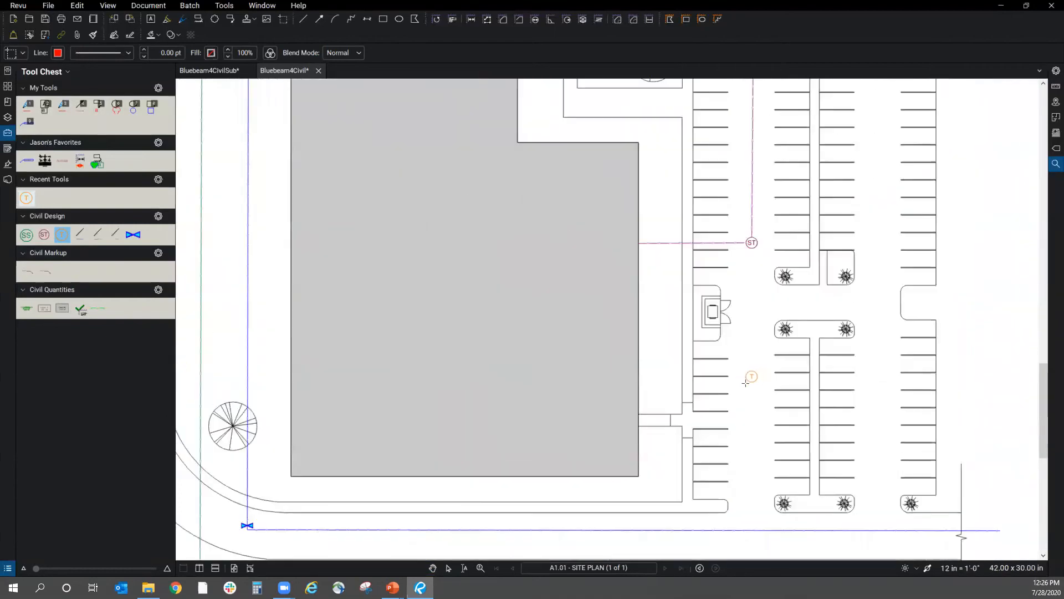
{"action": "left_click", "coordinate": [61, 234]}
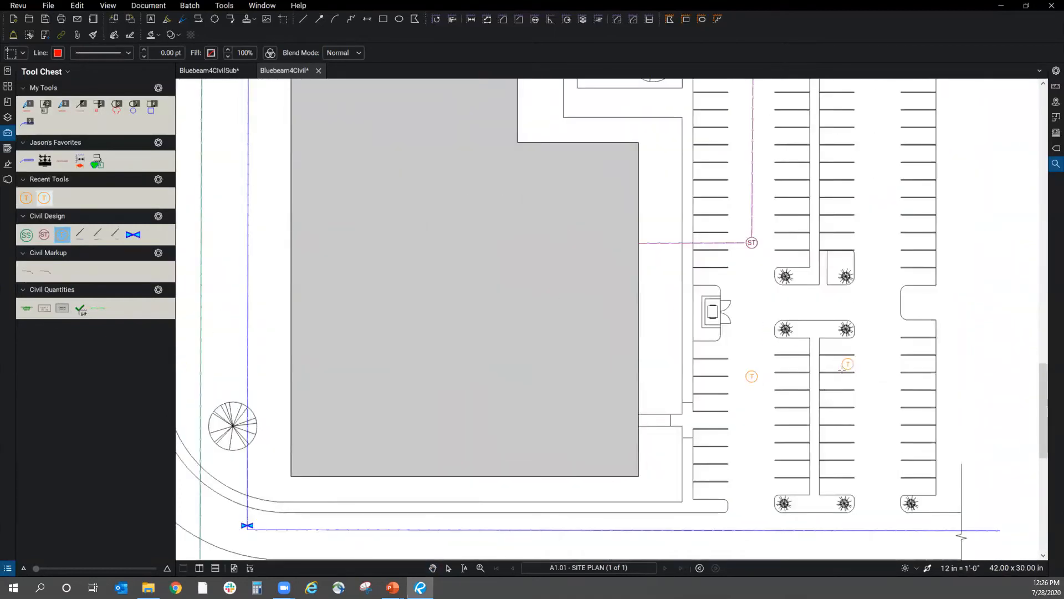
{"action": "left_click", "coordinate": [871, 380]}
{"action": "key", "text": "Escape"}
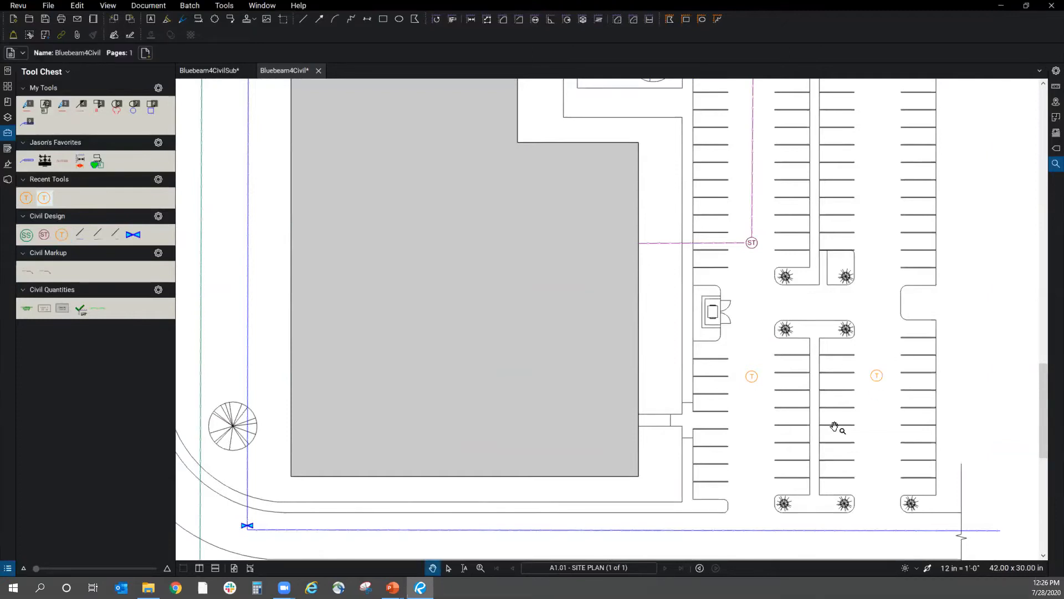
- Start the Line tool and open the Advanced line style set for modification
{"action": "scroll", "coordinate": [837, 427], "scroll_direction": "up", "scroll_amount": 2}
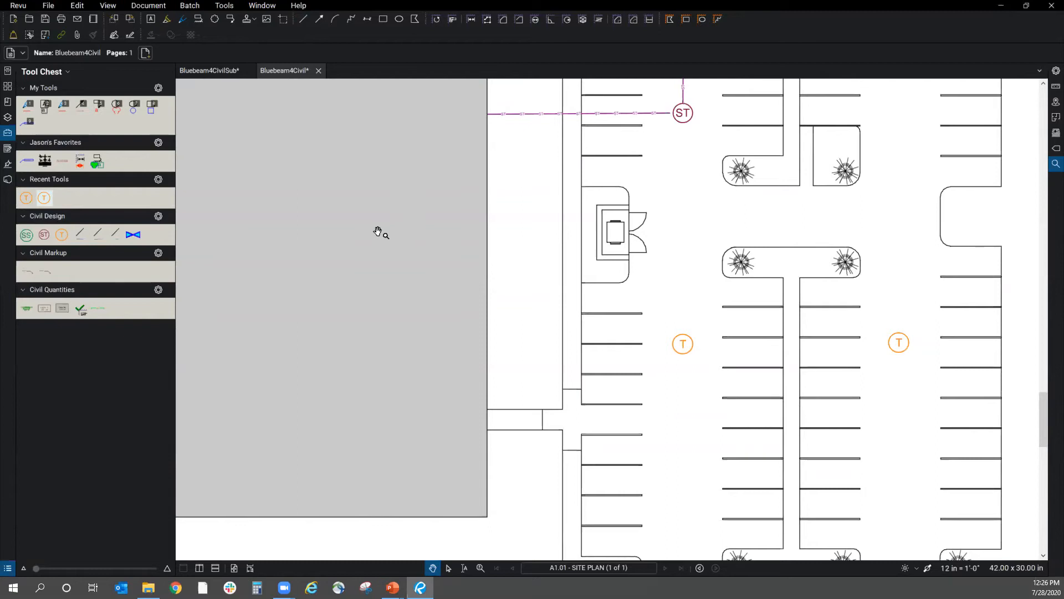
{"action": "key", "text": "l"}
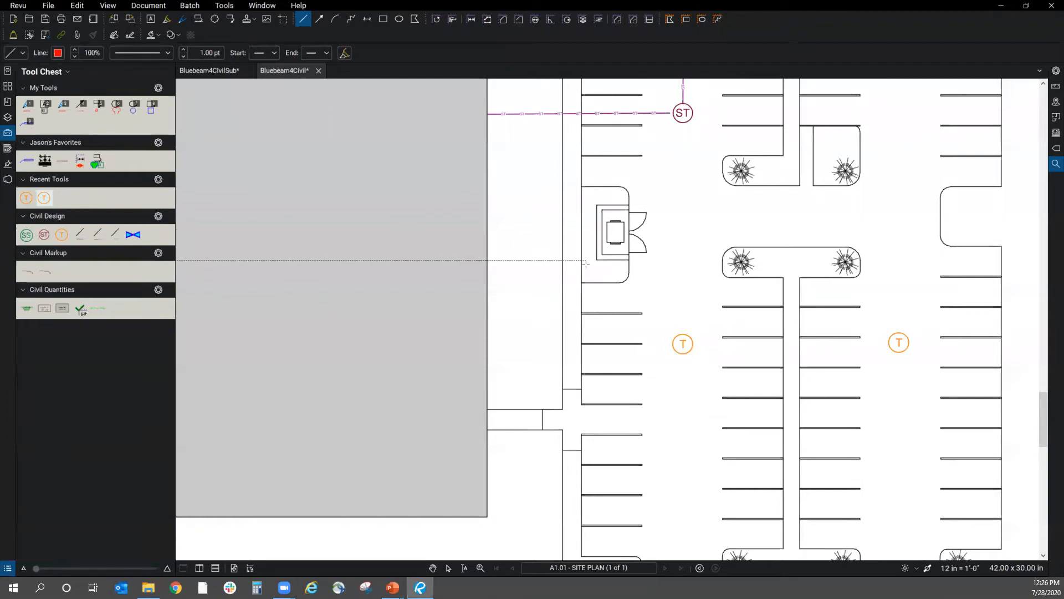
{"action": "left_click", "coordinate": [22, 53]}
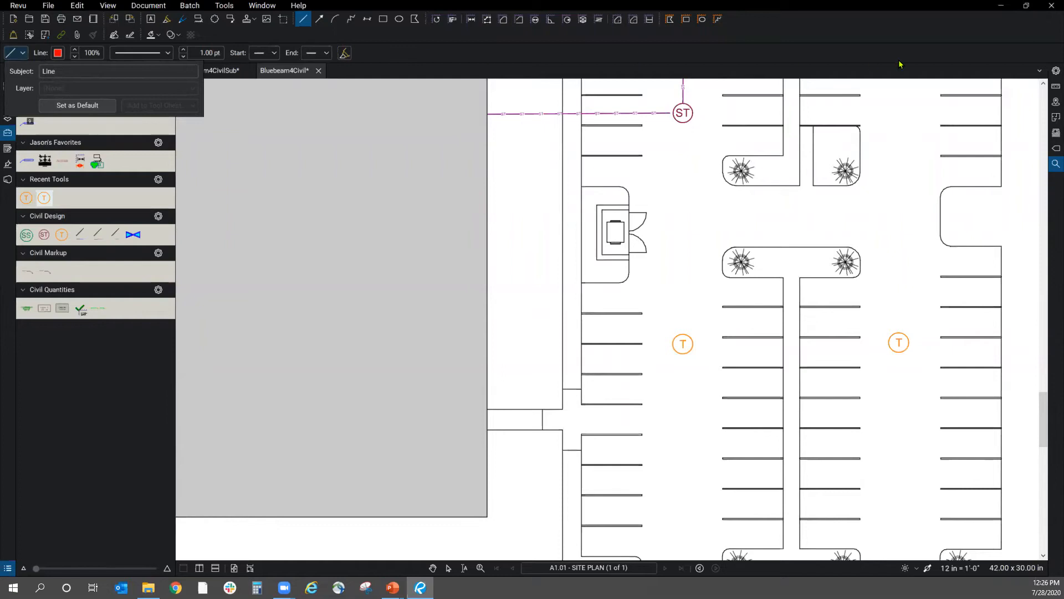
{"action": "left_click", "coordinate": [149, 54]}
{"action": "left_click", "coordinate": [149, 54]}
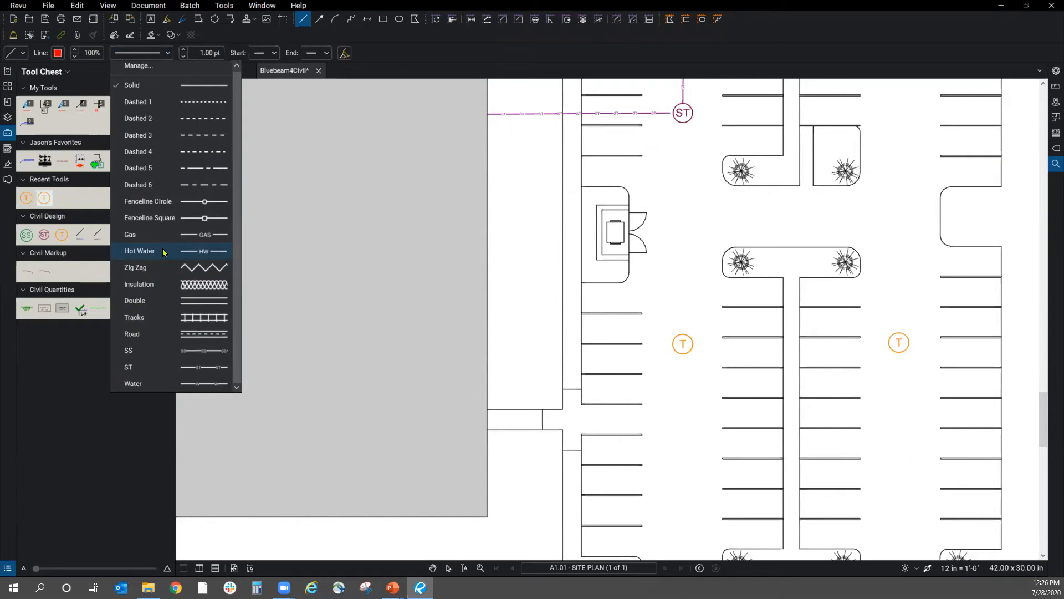
{"action": "left_click", "coordinate": [137, 66]}
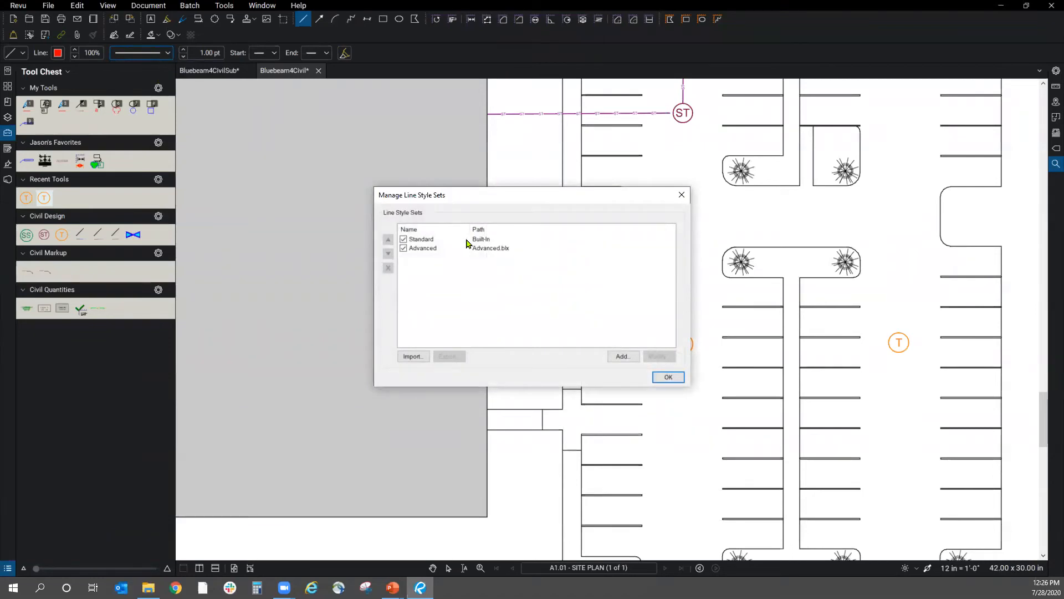
{"action": "left_click", "coordinate": [407, 356]}
{"action": "left_click", "coordinate": [493, 250]}
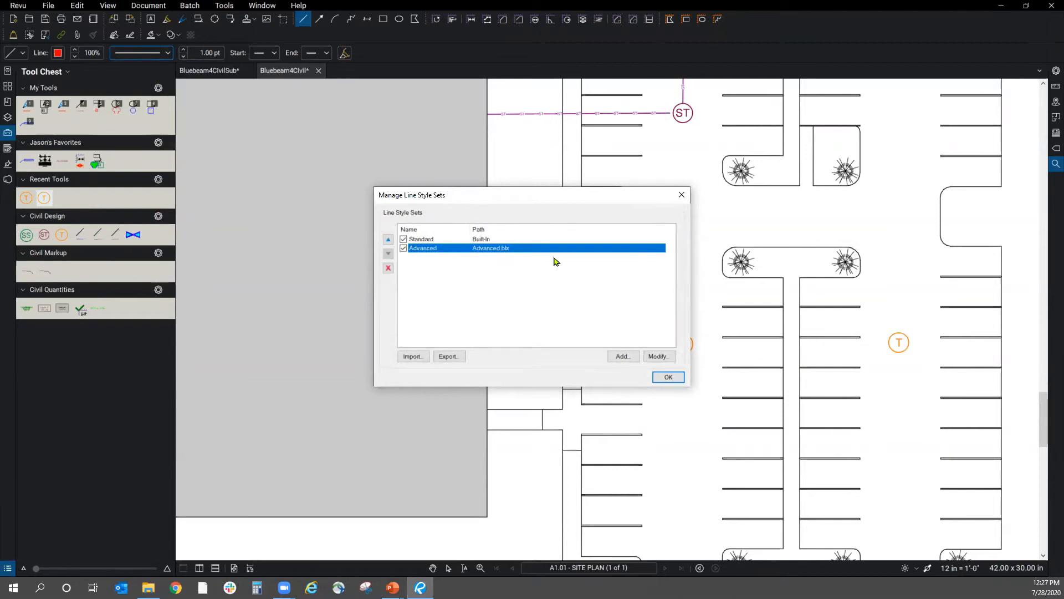
{"action": "left_click", "coordinate": [656, 357]}
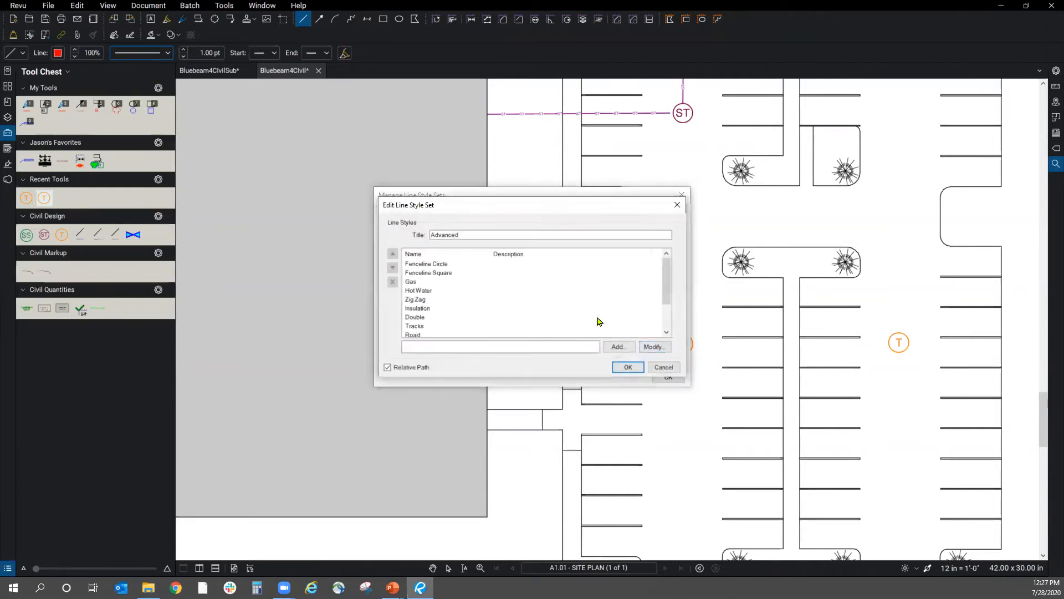
- Add a new line style named Tele to the Advanced line style set
{"action": "left_click_drag", "start_coordinate": [668, 284], "coordinate": [669, 313]}
{"action": "scroll", "coordinate": [416, 310], "scroll_direction": "up", "scroll_amount": 2}
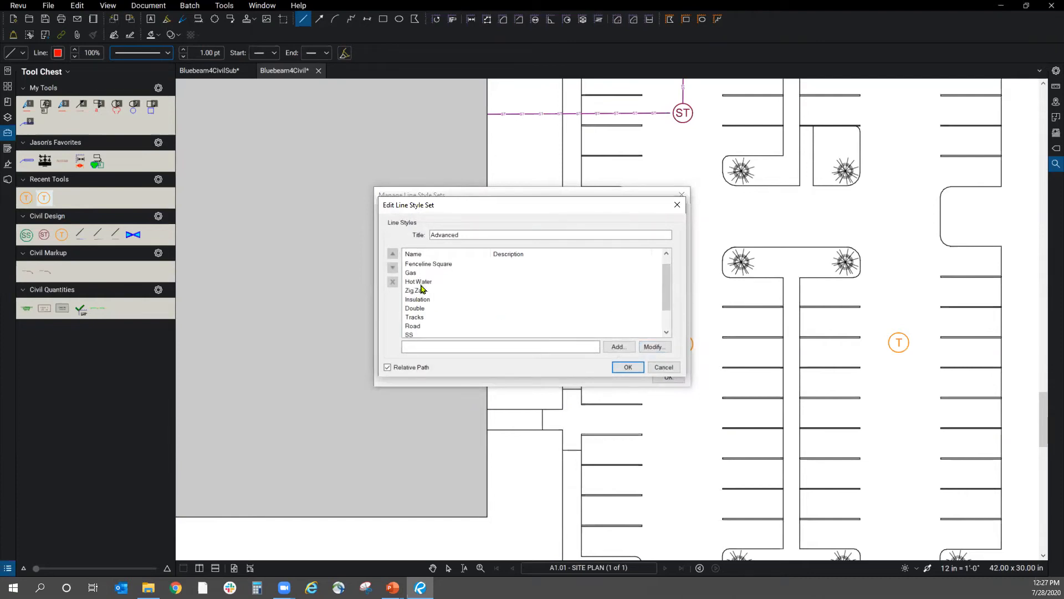
{"action": "left_click", "coordinate": [618, 347]}
{"action": "type", "text": "Tele"}
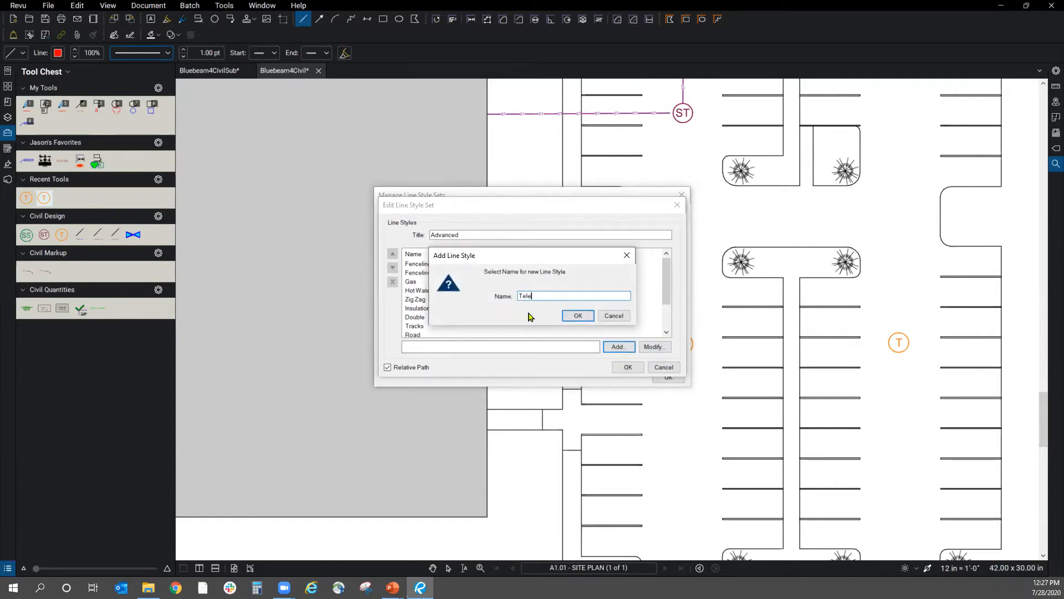
{"action": "left_click", "coordinate": [575, 316]}
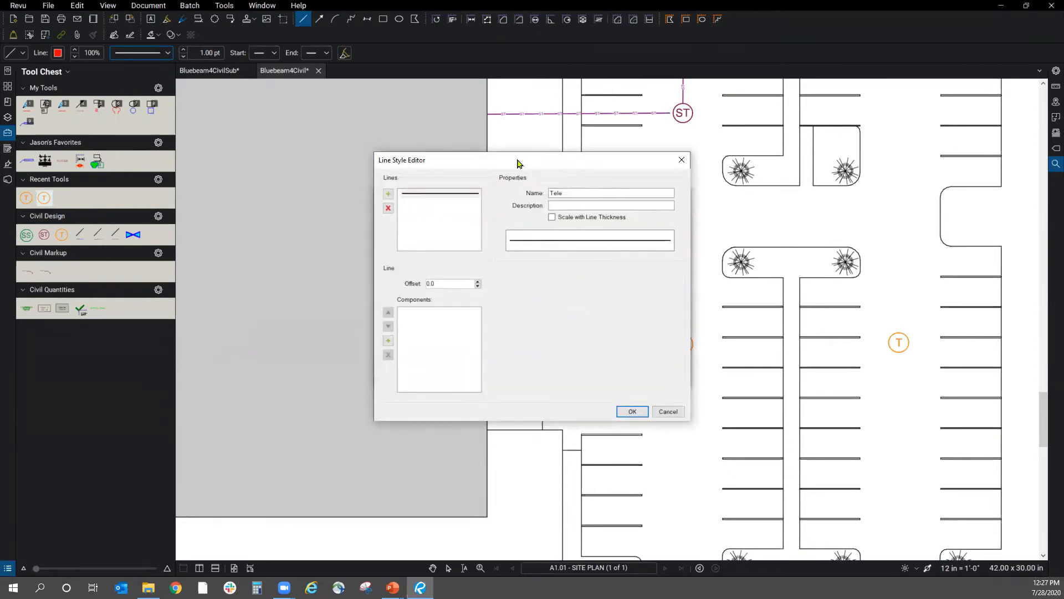
{"action": "left_click_drag", "start_coordinate": [518, 162], "coordinate": [514, 168]}
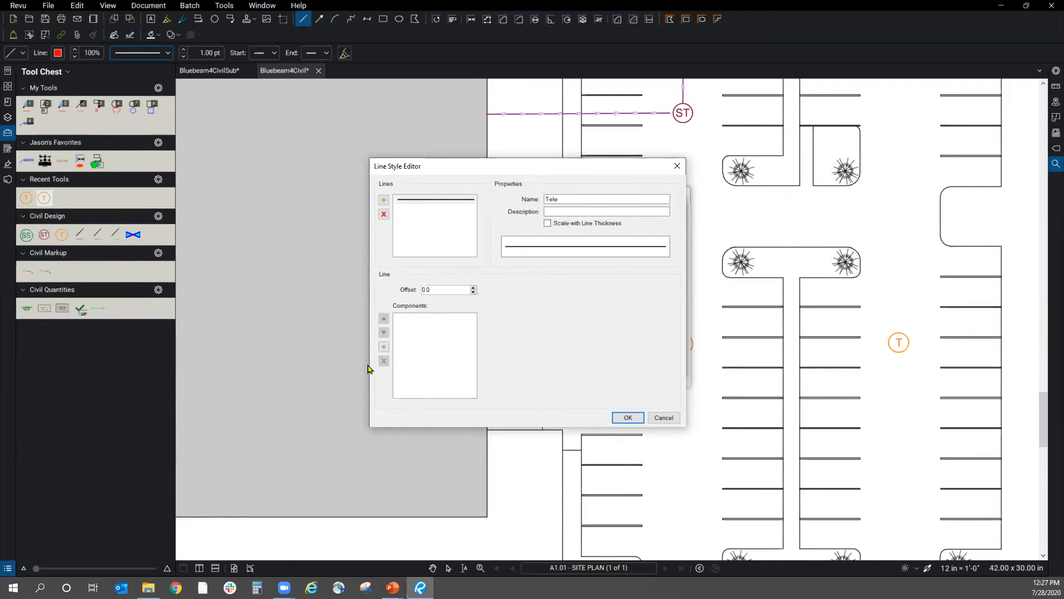
- Add a Dash component with a width of 15 to the Tele line style
{"action": "left_click", "coordinate": [383, 348]}
{"action": "left_click", "coordinate": [496, 302]}
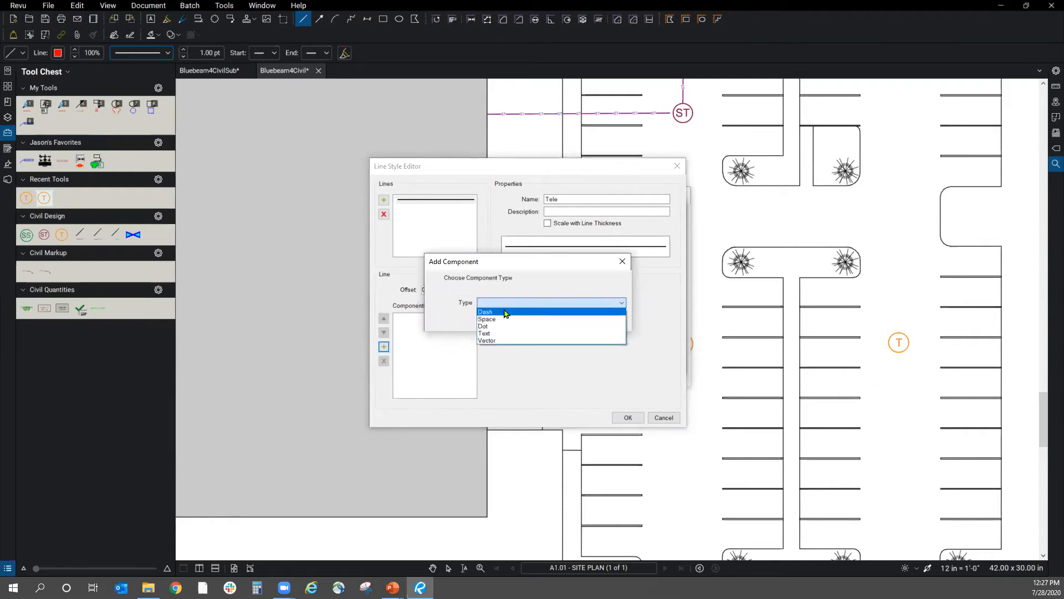
{"action": "left_click", "coordinate": [506, 312]}
{"action": "left_click", "coordinate": [564, 321]}
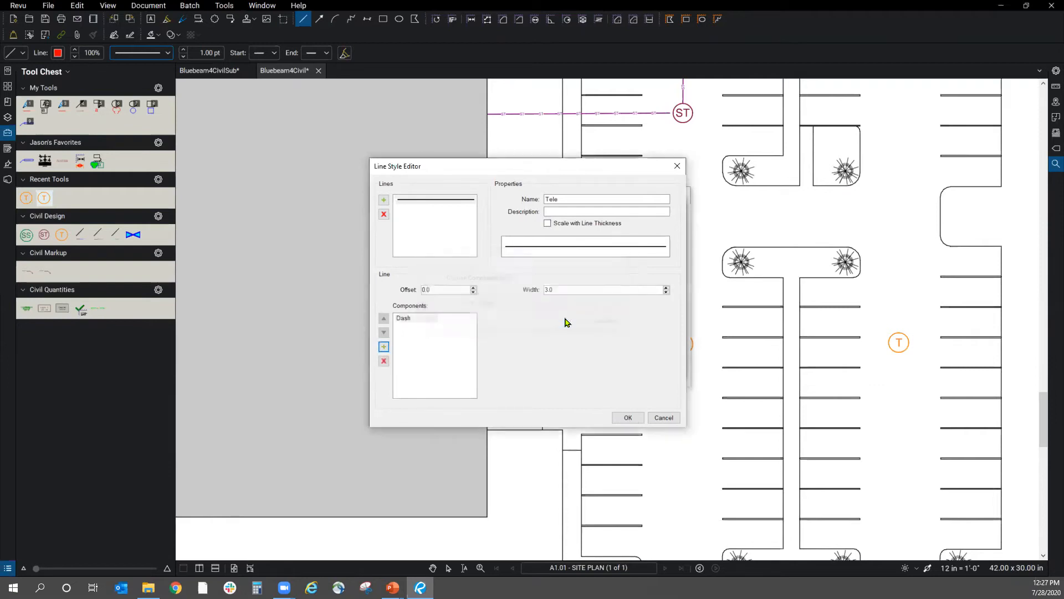
{"action": "left_click_drag", "start_coordinate": [554, 286], "coordinate": [514, 290]}
{"action": "type", "text": "15"}
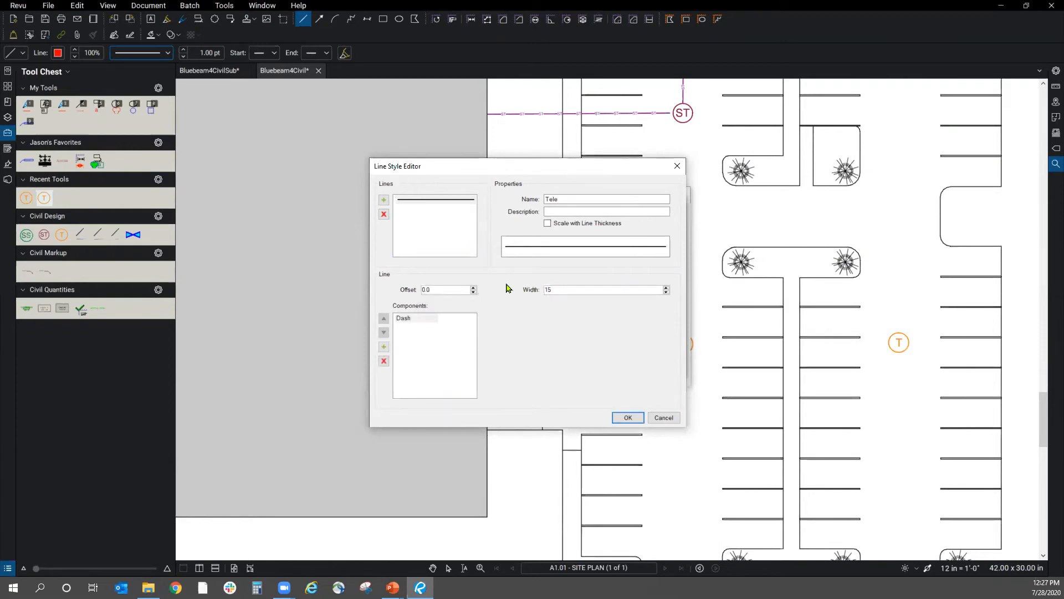
- Add a Text component reading T after the dash and save the Tele line style in the Advanced set
{"action": "left_click", "coordinate": [384, 347]}
{"action": "left_click", "coordinate": [516, 303]}
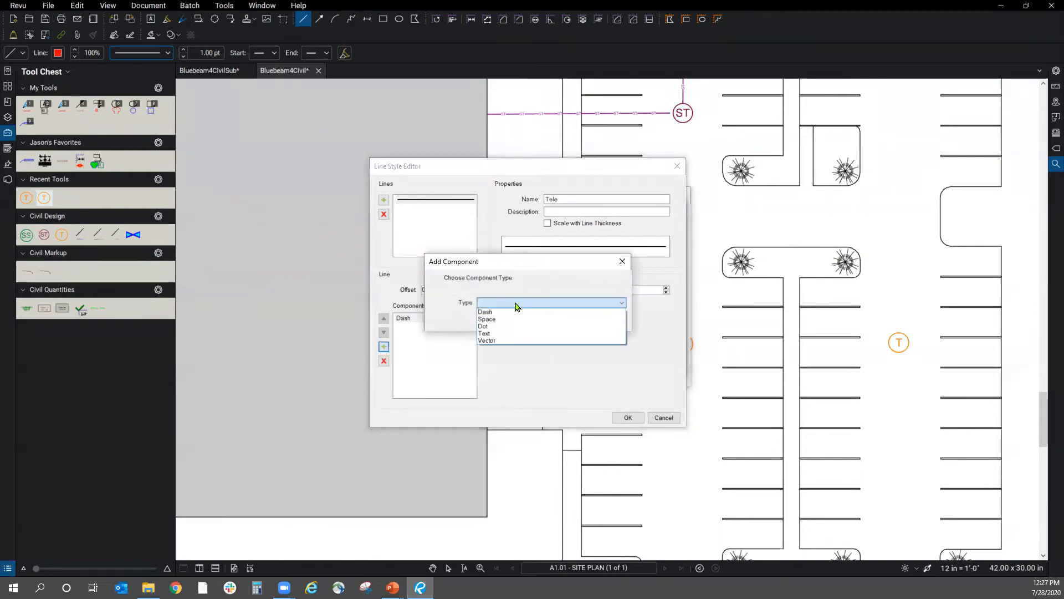
{"action": "left_click", "coordinate": [497, 334]}
{"action": "left_click", "coordinate": [576, 324]}
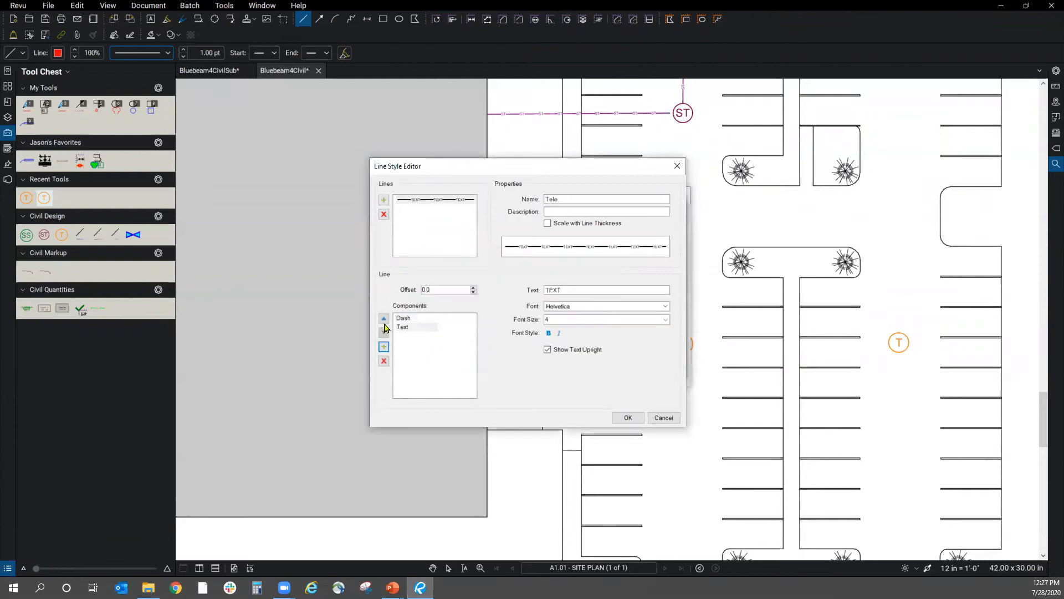
{"action": "double_click", "coordinate": [566, 290]}
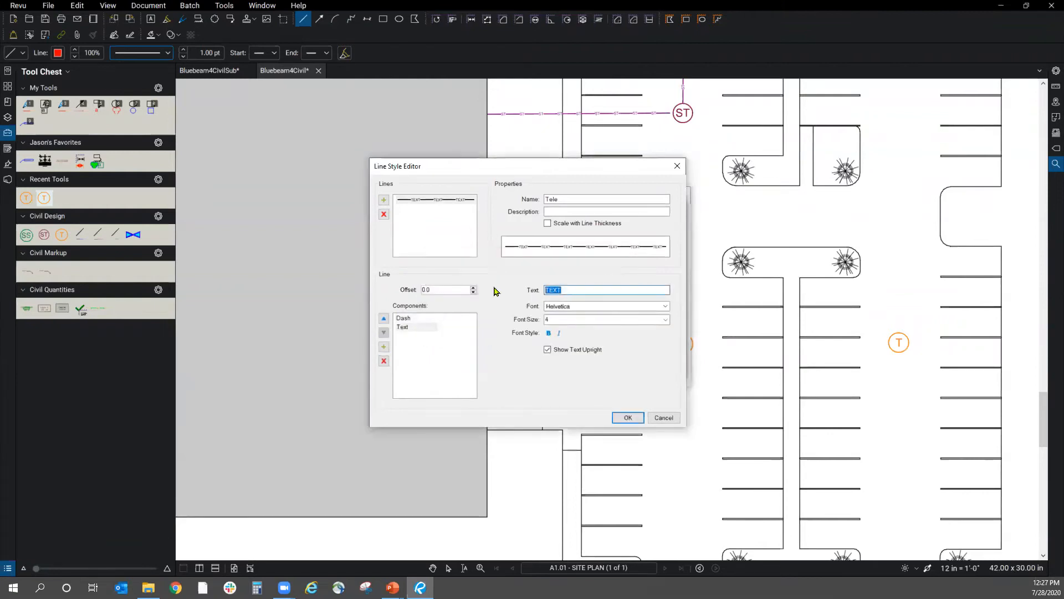
{"action": "type", "text": "T"}
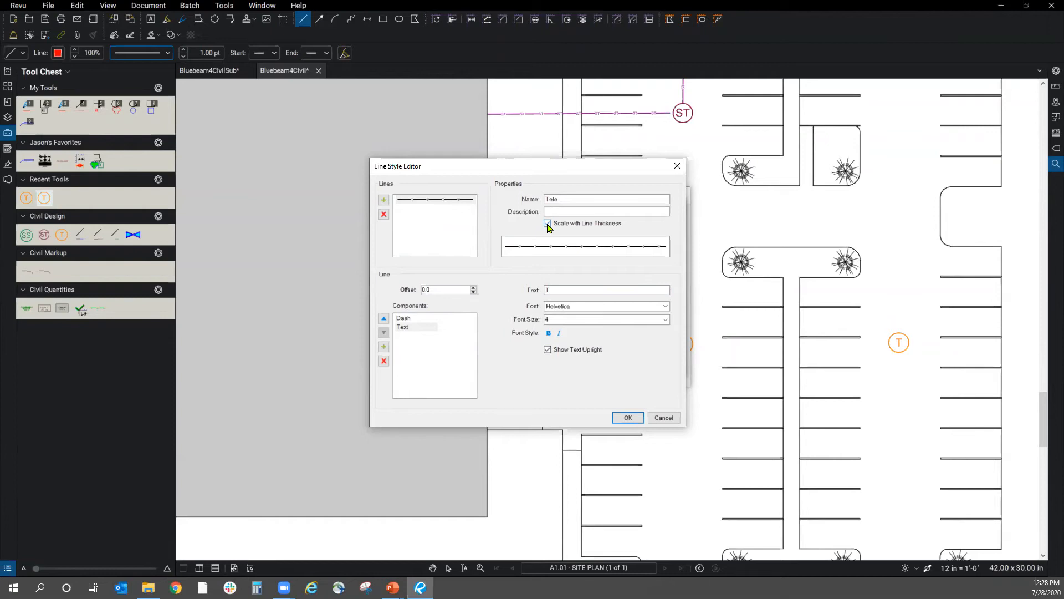
{"action": "left_click", "coordinate": [628, 418]}
{"action": "left_click", "coordinate": [627, 367]}
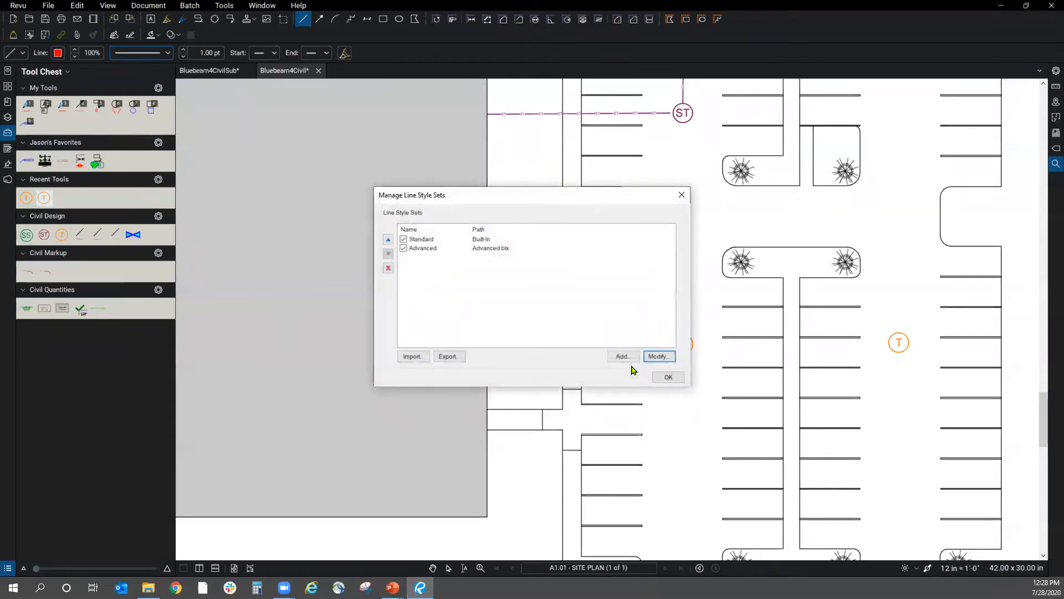
{"action": "left_click", "coordinate": [669, 377]}
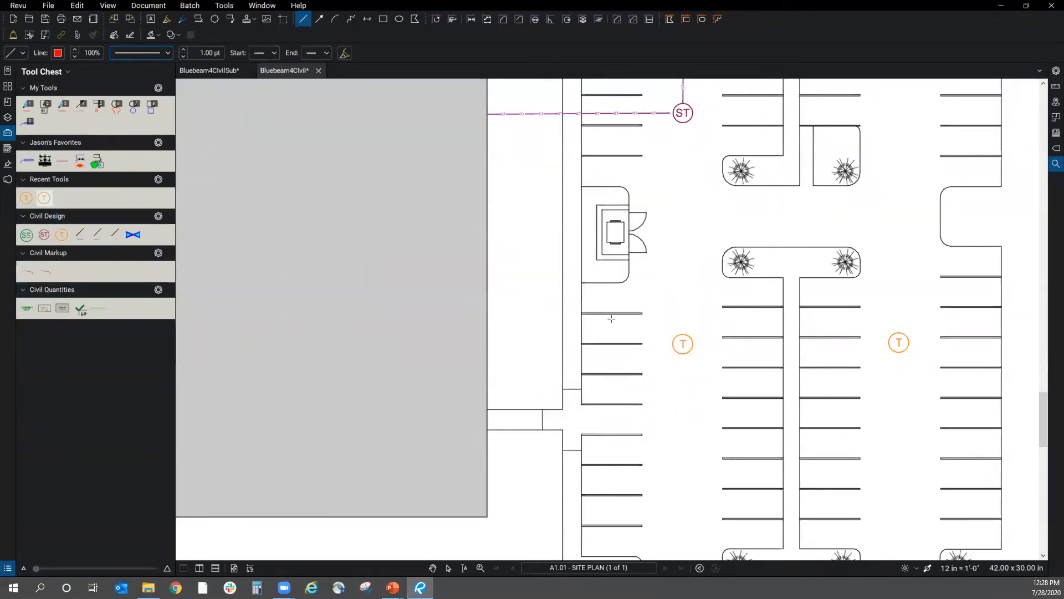
- Draw a Tele-style line about 1.34 inches long from the building's east wall to the T symbol below ST
{"action": "left_click", "coordinate": [148, 56]}
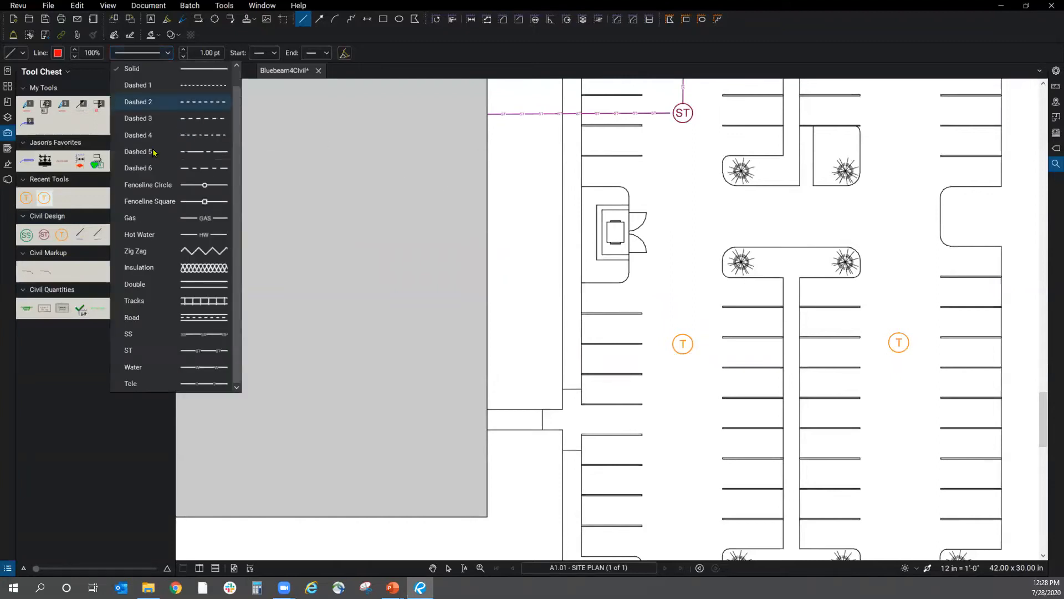
{"action": "left_click", "coordinate": [159, 383]}
{"action": "left_click", "coordinate": [493, 344]}
{"action": "left_click", "coordinate": [673, 344]}
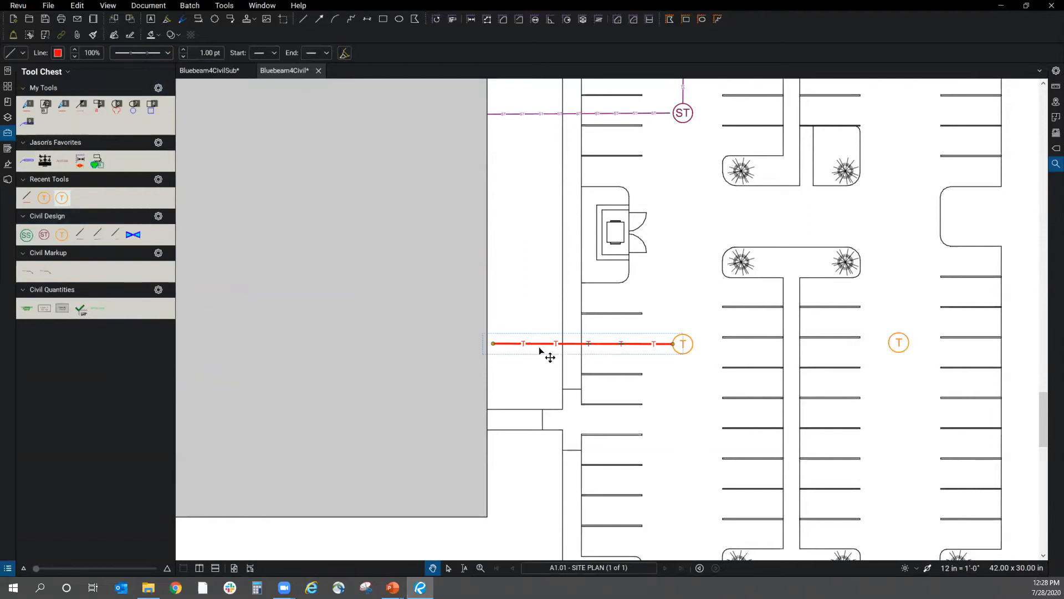
- Set the new line's subject to Telecom and its color to orange
{"action": "left_click", "coordinate": [1056, 71]}
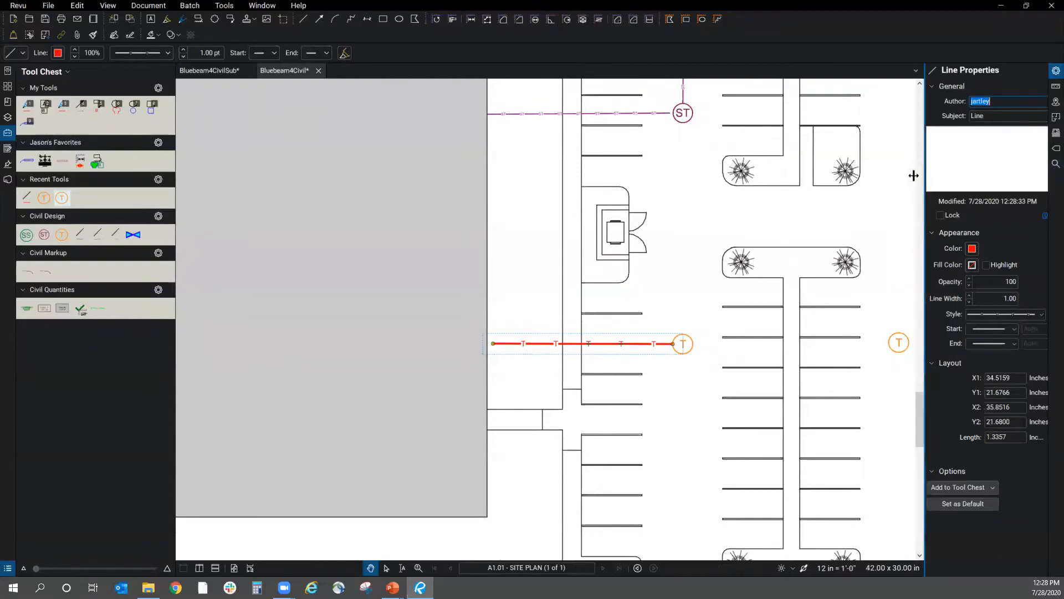
{"action": "left_click", "coordinate": [967, 117]}
{"action": "double_click", "coordinate": [967, 118]}
{"action": "type", "text": "Telecom"}
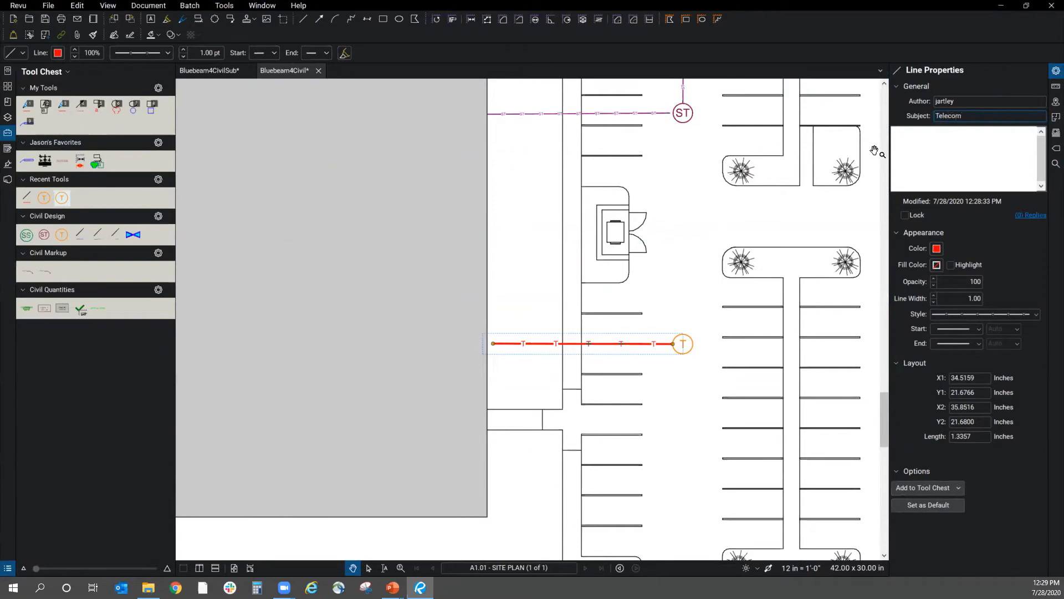
{"action": "left_click", "coordinate": [937, 251]}
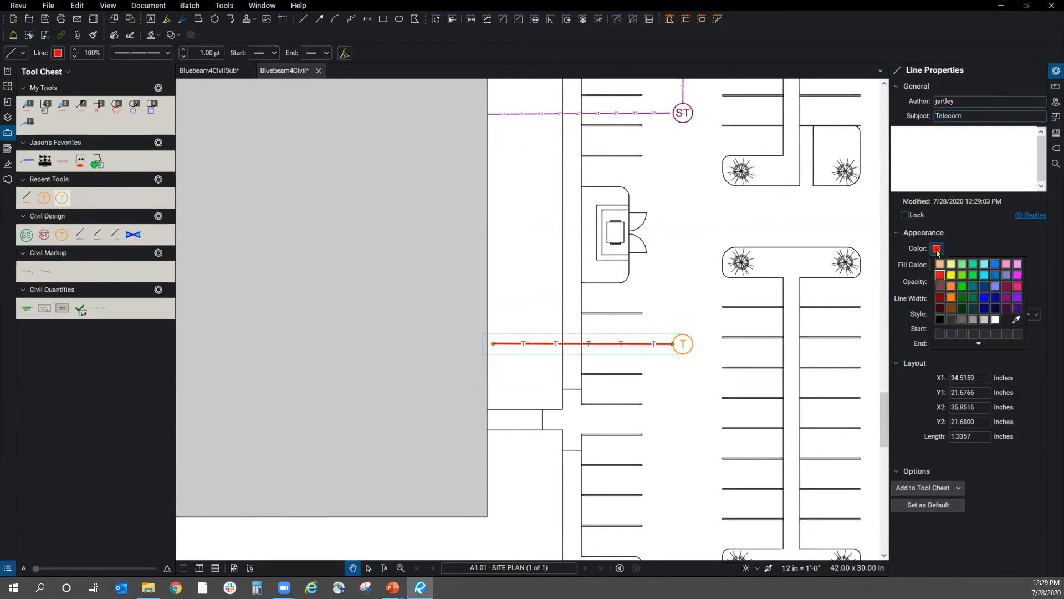
{"action": "left_click", "coordinate": [948, 296]}
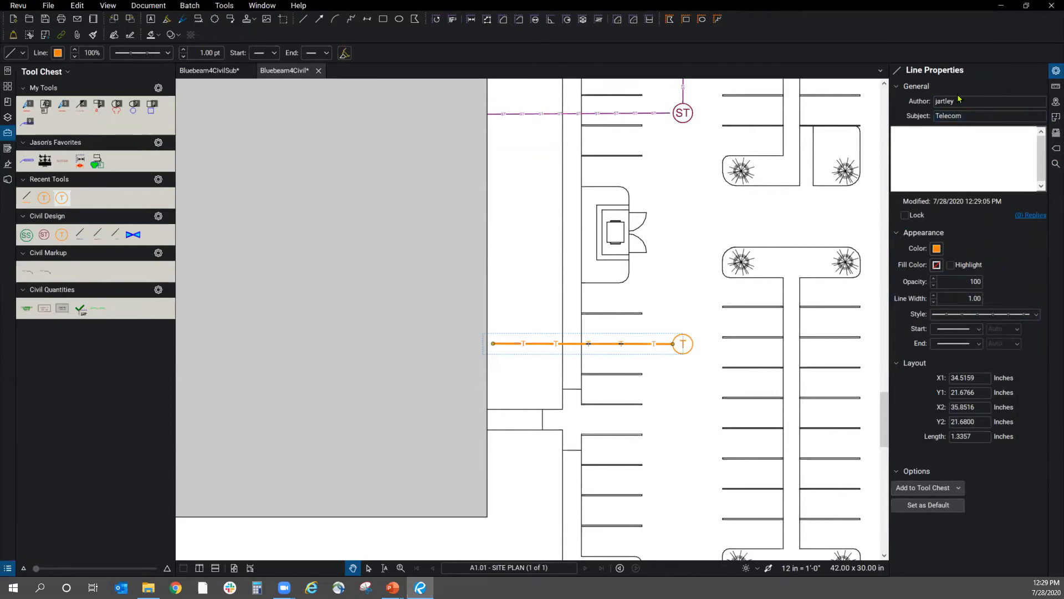
- Add the orange Telecom line to the Civil Design tool set
{"action": "left_click", "coordinate": [929, 495]}
{"action": "left_click", "coordinate": [928, 495]}
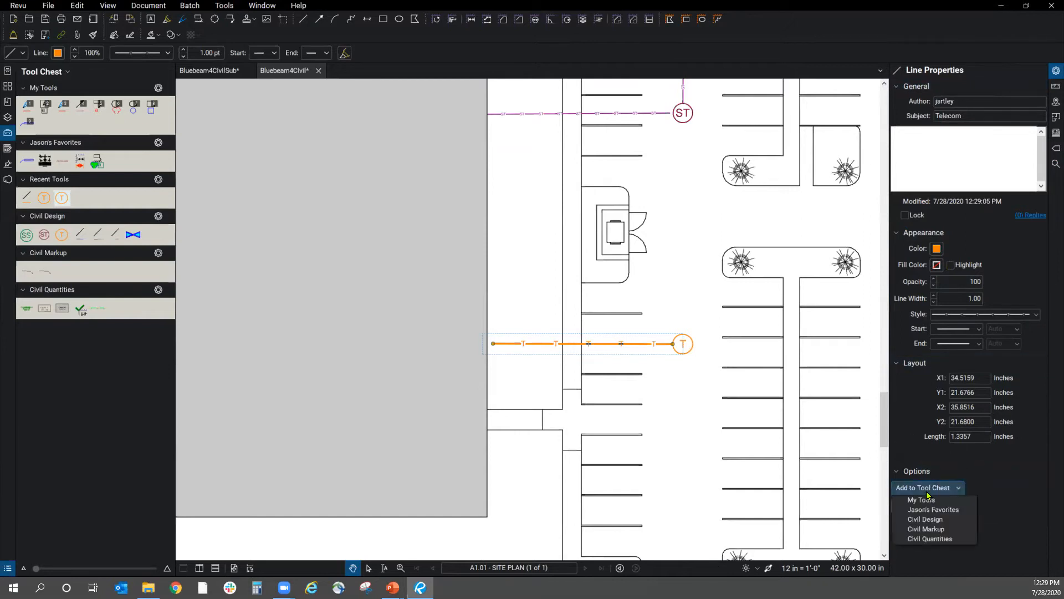
{"action": "left_click", "coordinate": [951, 523]}
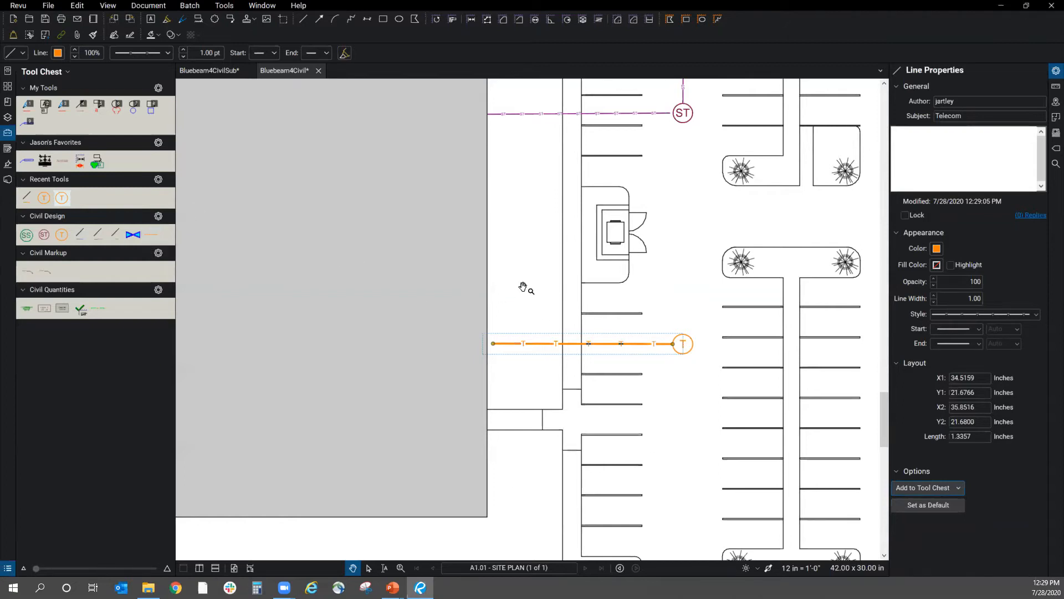
- Place a Telecom line from the Civil Design tool set in the blank area below the horizontal sanitary sewer line
{"action": "scroll", "coordinate": [549, 289], "scroll_direction": "down", "scroll_amount": 2}
{"action": "scroll", "coordinate": [613, 216], "scroll_direction": "down", "scroll_amount": 2}
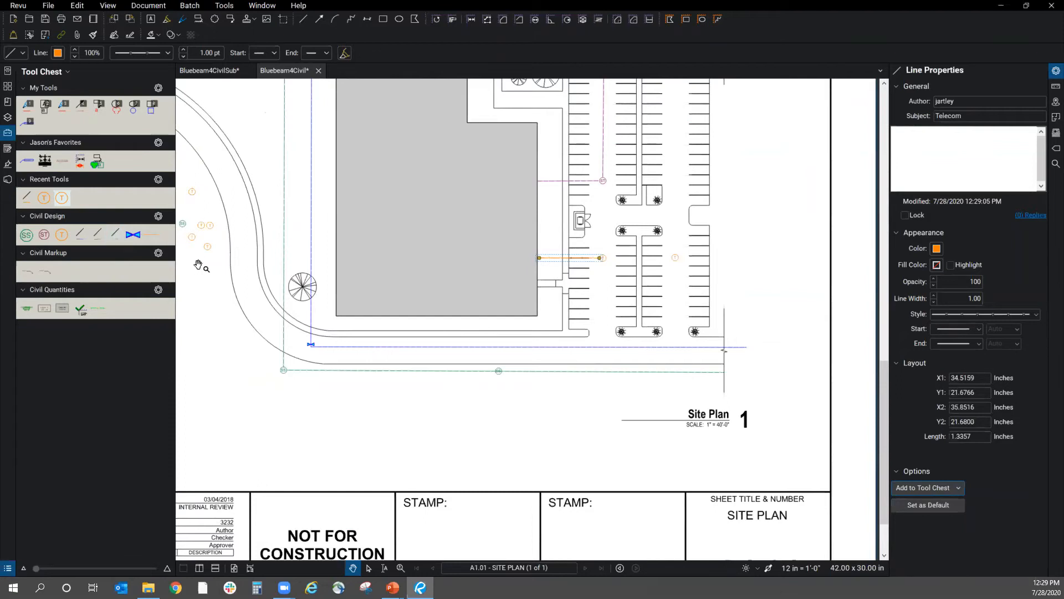
{"action": "left_click", "coordinate": [154, 238]}
{"action": "left_click", "coordinate": [447, 403]}
{"action": "scroll", "coordinate": [475, 433], "scroll_direction": "up", "scroll_amount": 5}
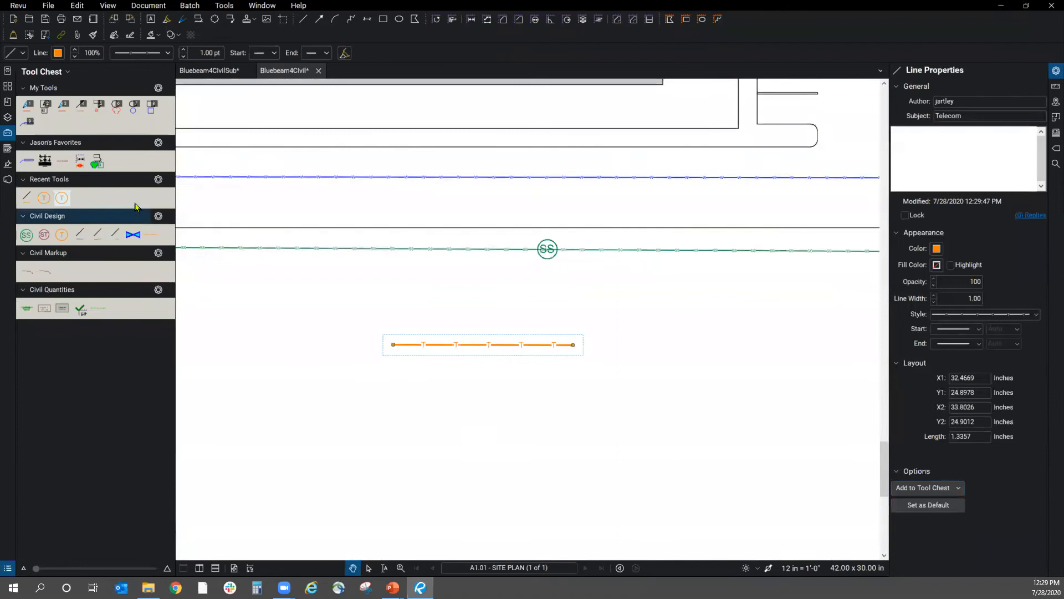
- Place a second Telecom line below the first one, and switch the Civil Design Telecom line tool to Properties Mode
{"action": "left_click", "coordinate": [152, 237]}
{"action": "left_click", "coordinate": [424, 377]}
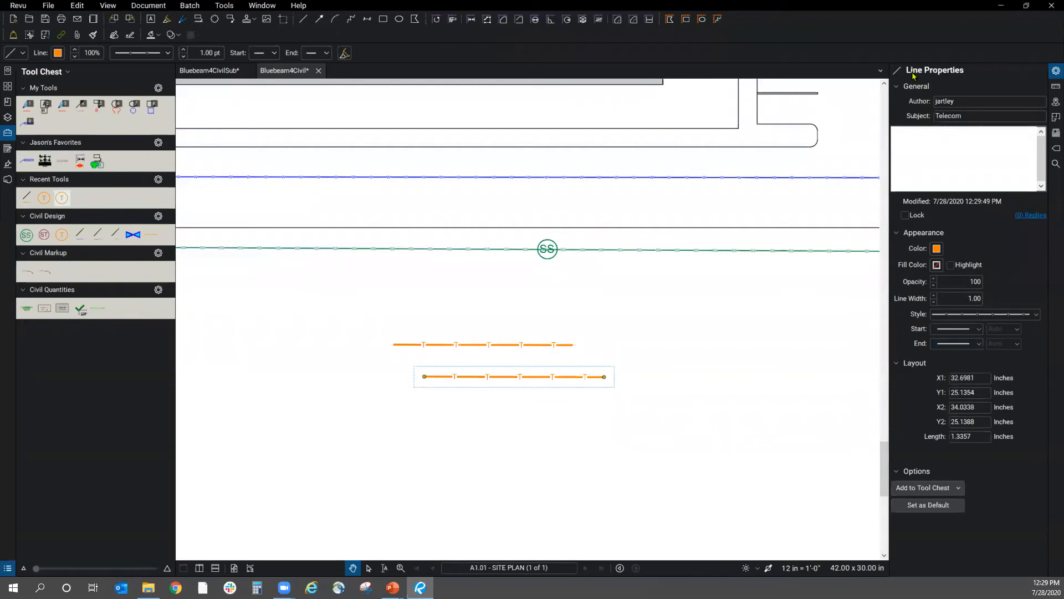
{"action": "right_click", "coordinate": [153, 239]}
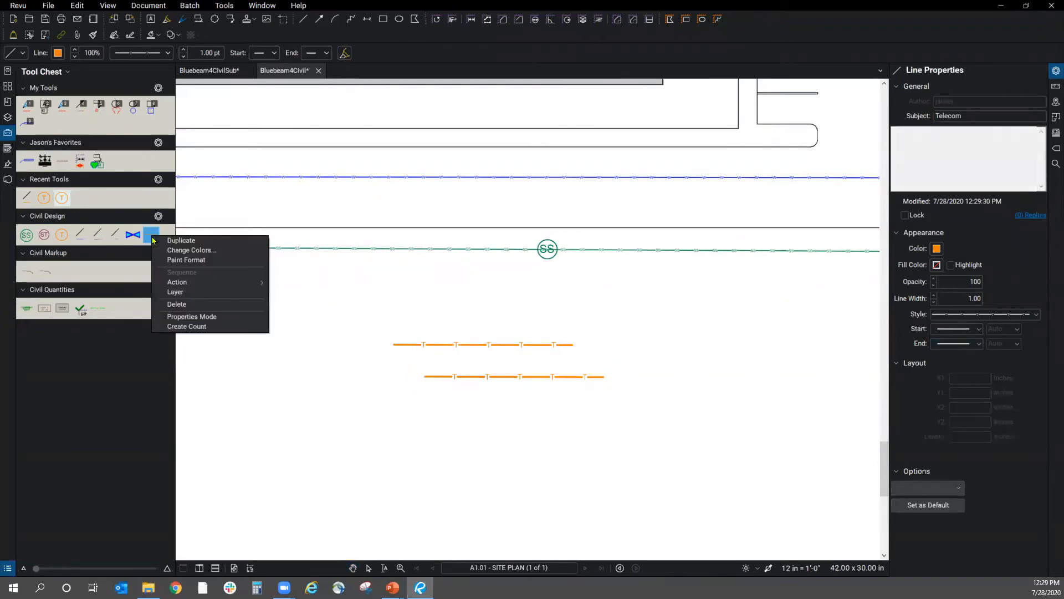
{"action": "left_click", "coordinate": [214, 316]}
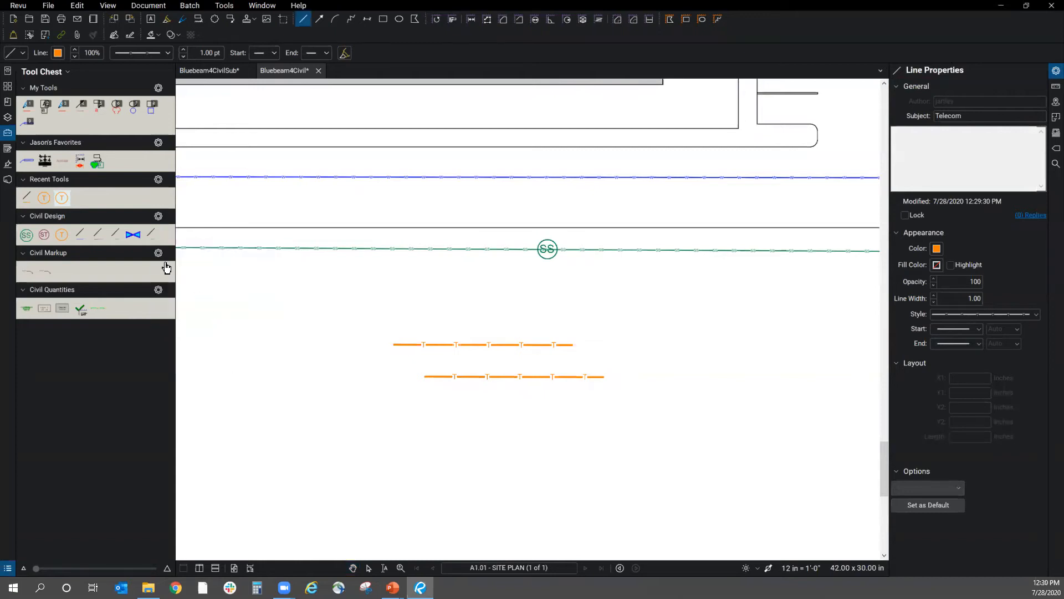
- Draw two freely sized Telecom lines around the placed ones: a sloping one about 2.85 inches long and one about 2.15 inches long above
{"action": "left_click", "coordinate": [151, 234]}
{"action": "left_click", "coordinate": [287, 377]}
{"action": "left_click", "coordinate": [649, 498]}
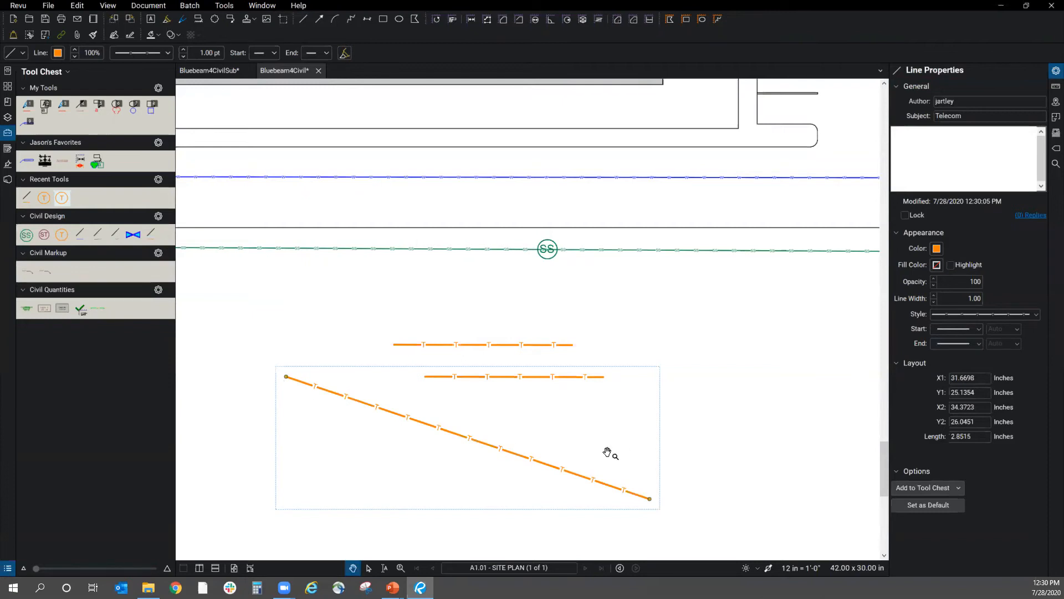
{"action": "left_click", "coordinate": [153, 235]}
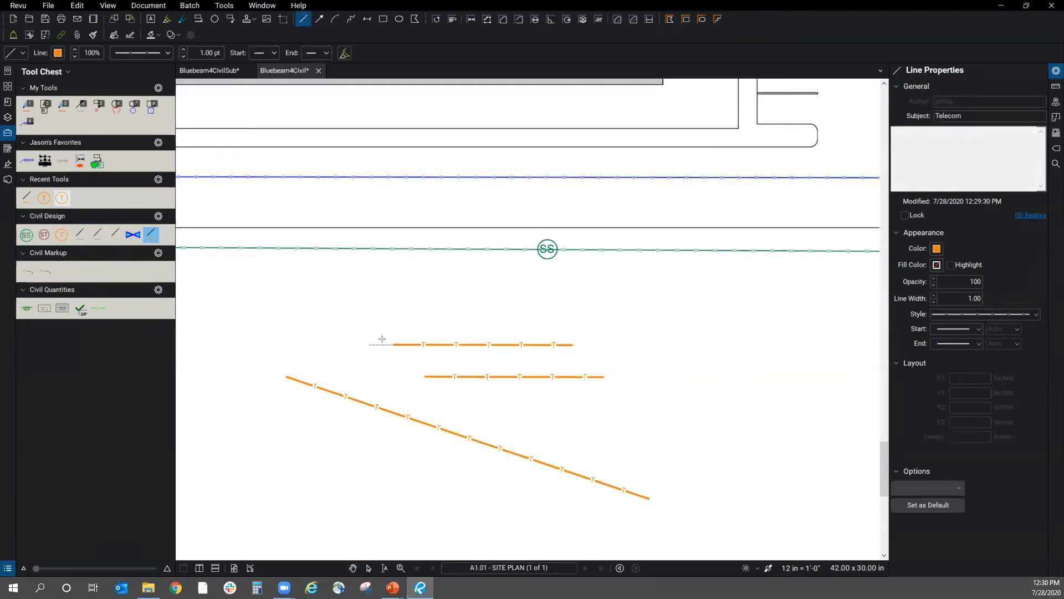
{"action": "left_click", "coordinate": [649, 296]}
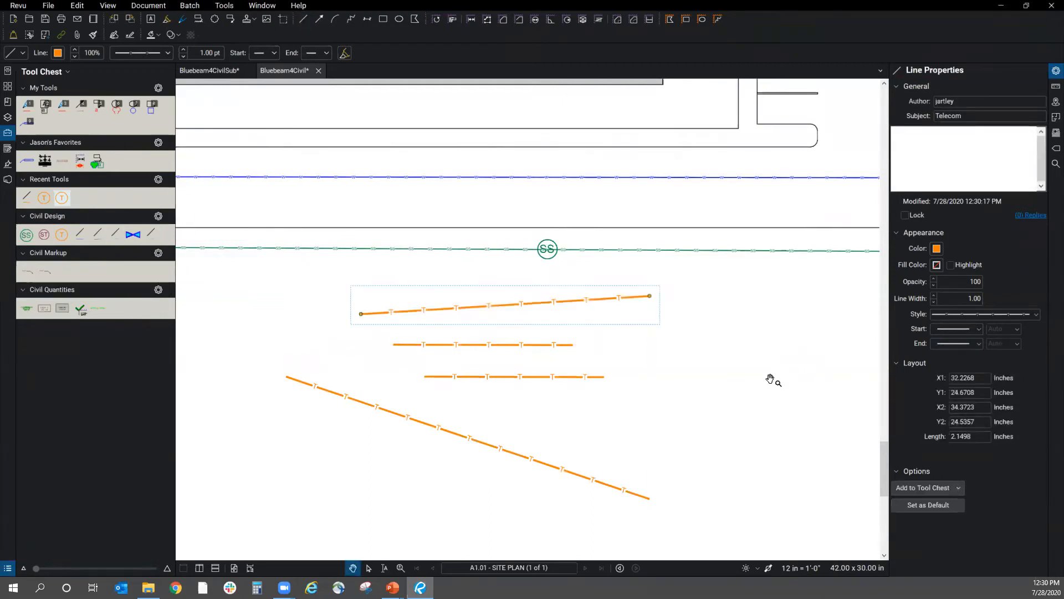
{"action": "key", "text": "Escape"}
- Try line widths of 6.00 and 0.75 on the upper of the two equal-length Telecom lines
{"action": "scroll", "coordinate": [502, 423], "scroll_direction": "down", "scroll_amount": 4}
{"action": "scroll", "coordinate": [500, 419], "scroll_direction": "down", "scroll_amount": 2}
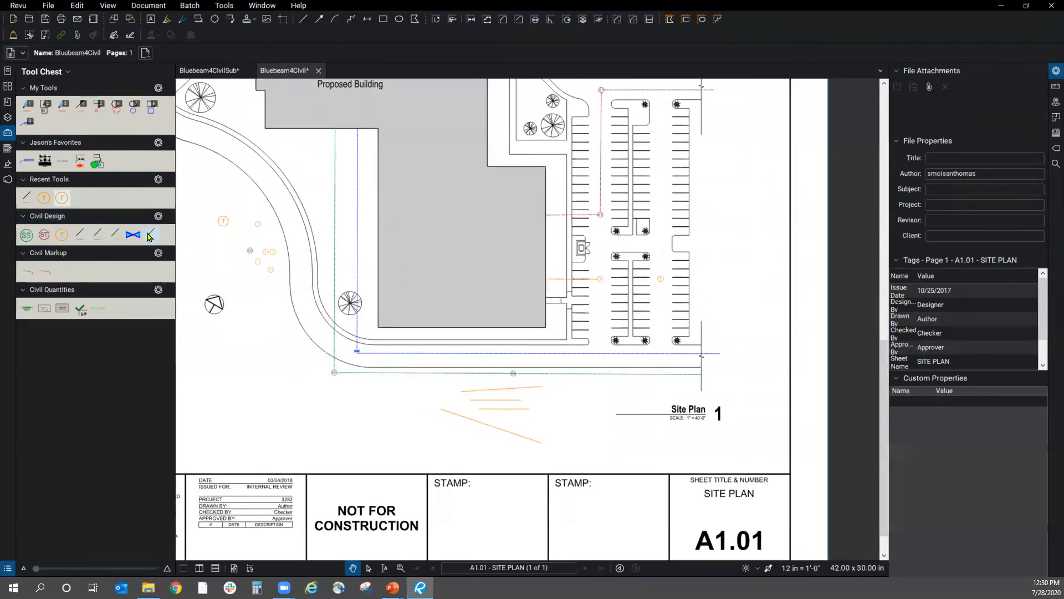
{"action": "scroll", "coordinate": [510, 417], "scroll_direction": "up", "scroll_amount": 5}
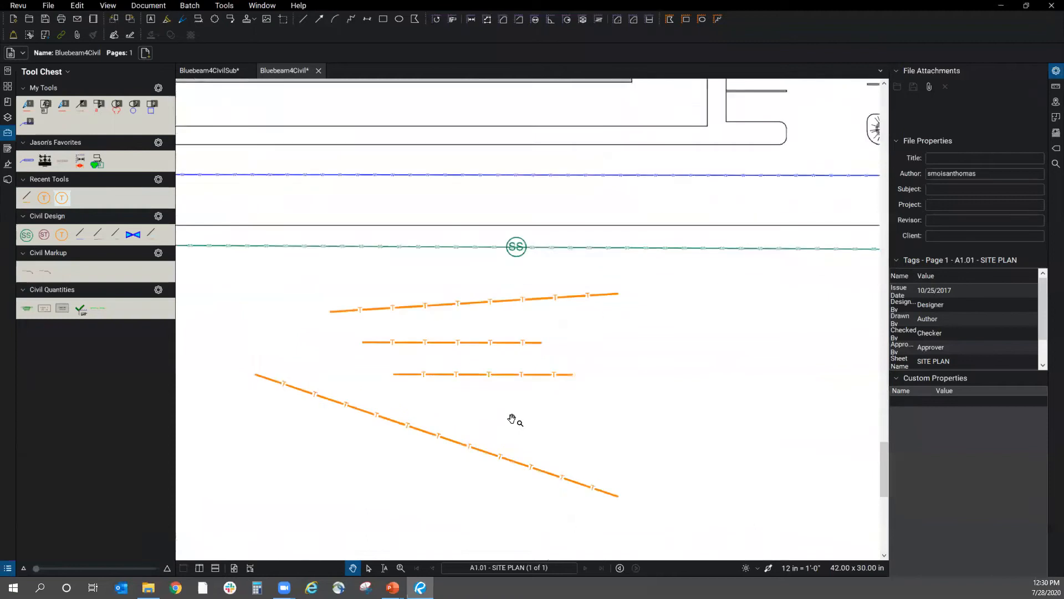
{"action": "scroll", "coordinate": [512, 420], "scroll_direction": "up", "scroll_amount": 1}
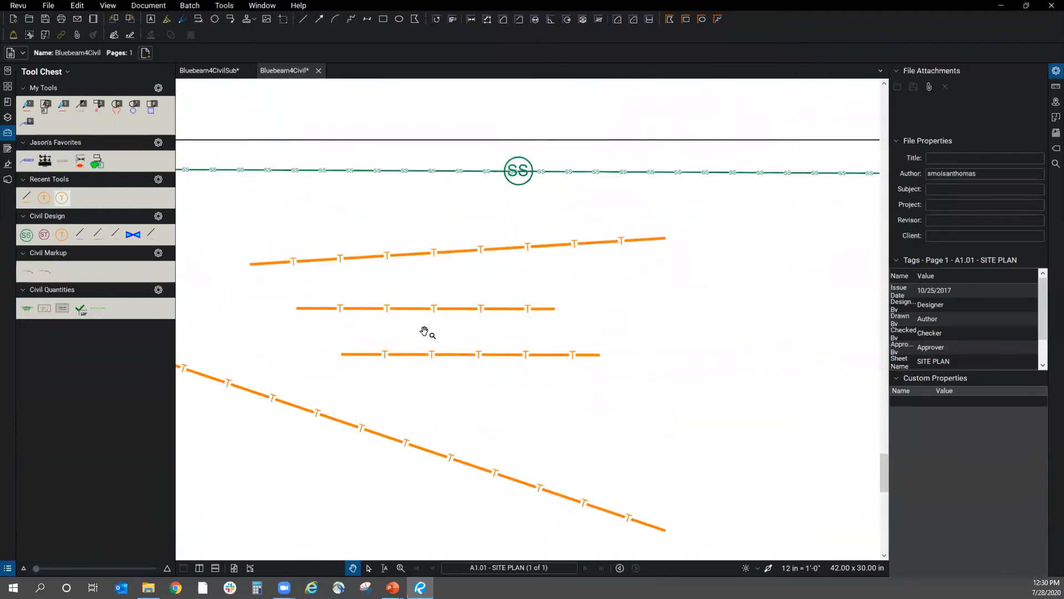
{"action": "scroll", "coordinate": [424, 331], "scroll_direction": "down", "scroll_amount": 1}
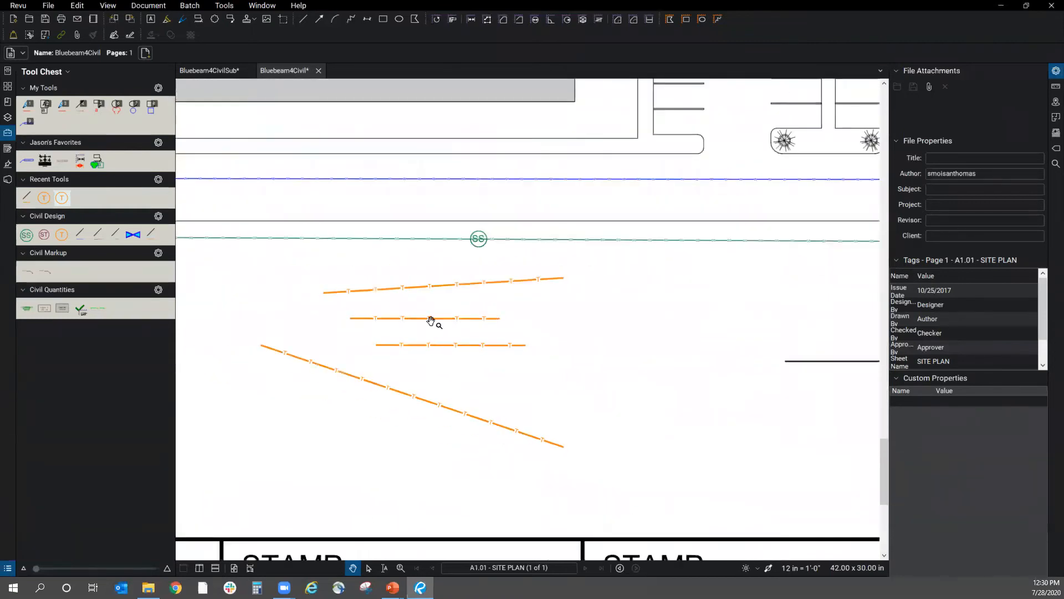
{"action": "left_click", "coordinate": [468, 320]}
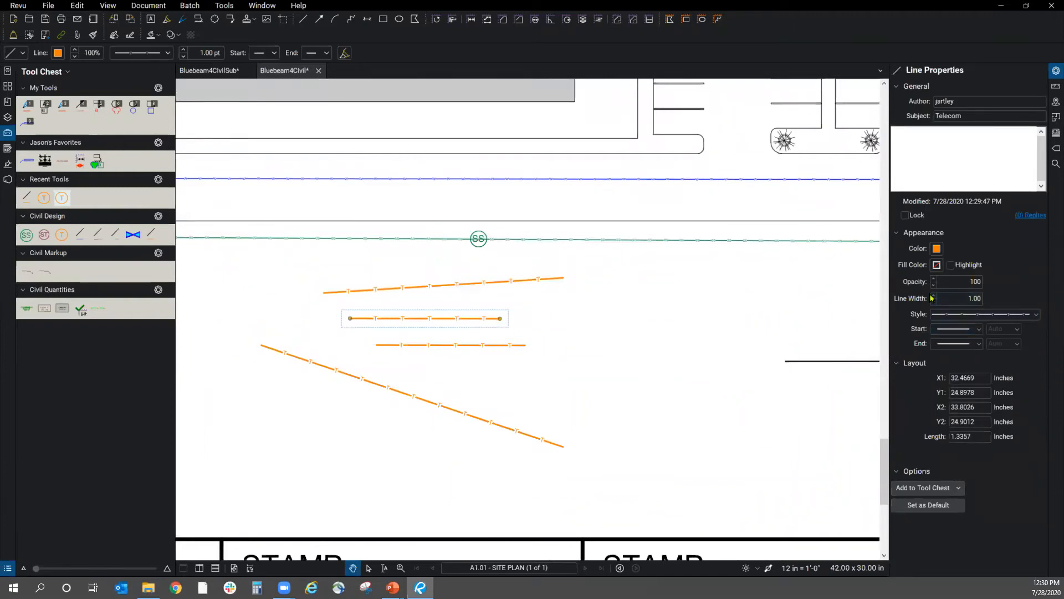
{"action": "scroll", "coordinate": [934, 298], "scroll_direction": "up", "scroll_amount": 6}
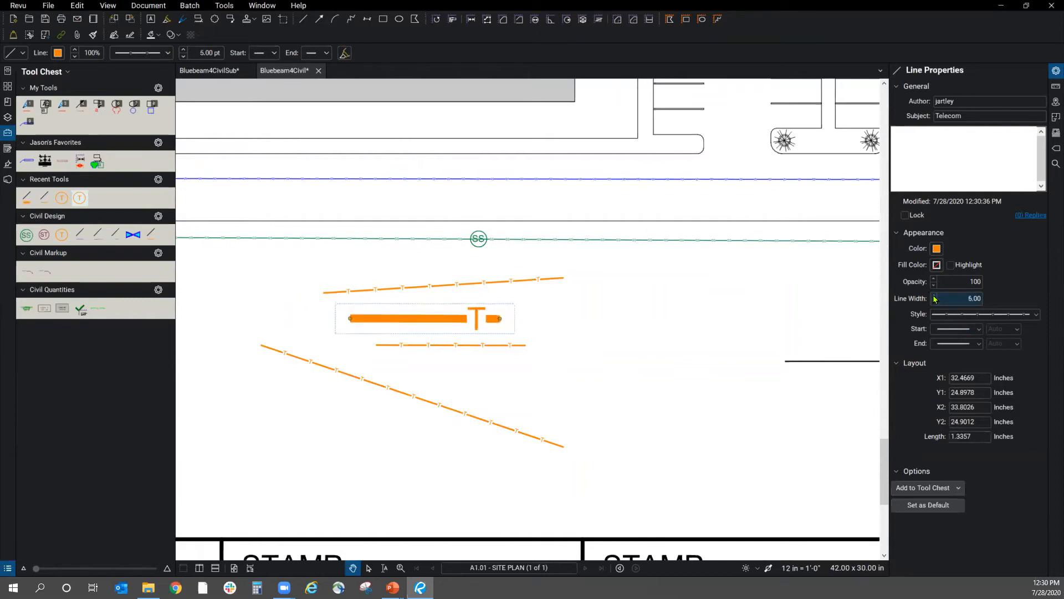
{"action": "scroll", "coordinate": [935, 304], "scroll_direction": "down", "scroll_amount": 7}
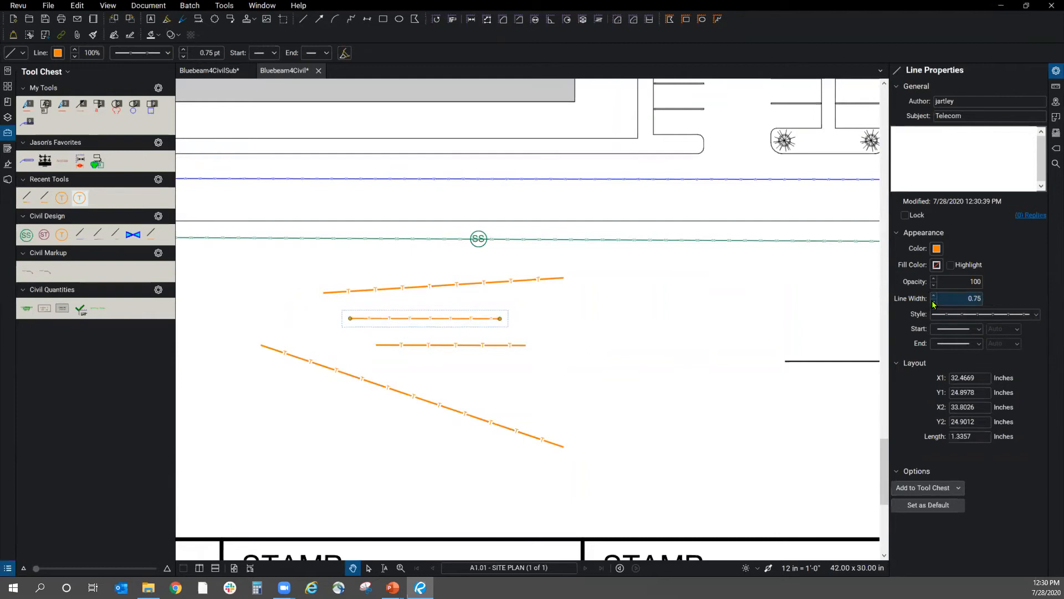
{"action": "scroll", "coordinate": [933, 298], "scroll_direction": "up", "scroll_amount": 1}
{"action": "scroll", "coordinate": [933, 298], "scroll_direction": "up", "scroll_amount": 1}
{"action": "left_click", "coordinate": [934, 302]}
{"action": "left_click", "coordinate": [600, 400]}
- Remove the four practice Telecom lines from the blank area below the horizontal sanitary sewer line
{"action": "scroll", "coordinate": [509, 442], "scroll_direction": "down", "scroll_amount": 3}
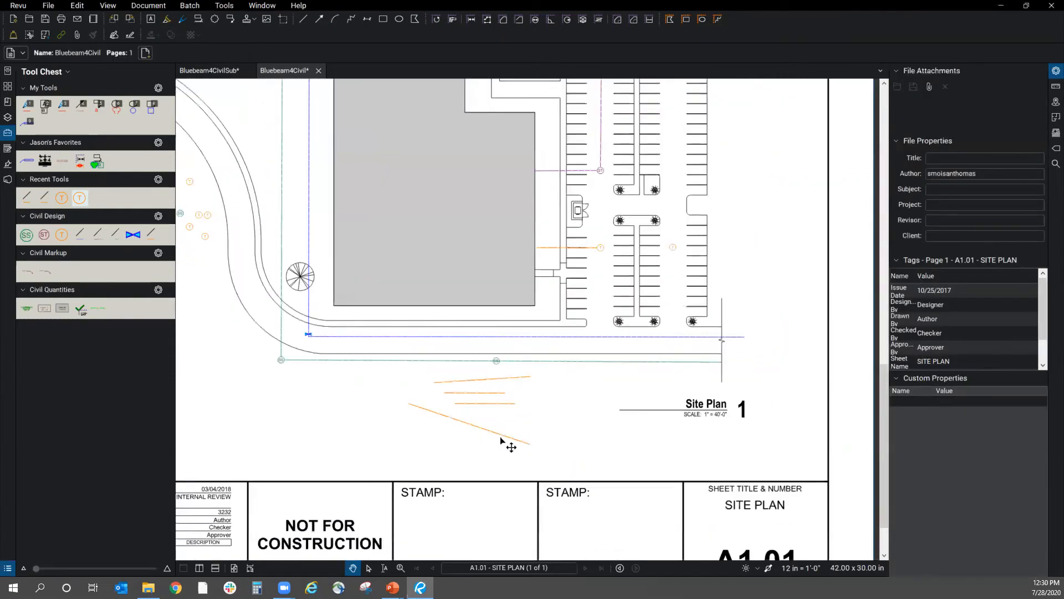
{"action": "left_click", "coordinate": [499, 436]}
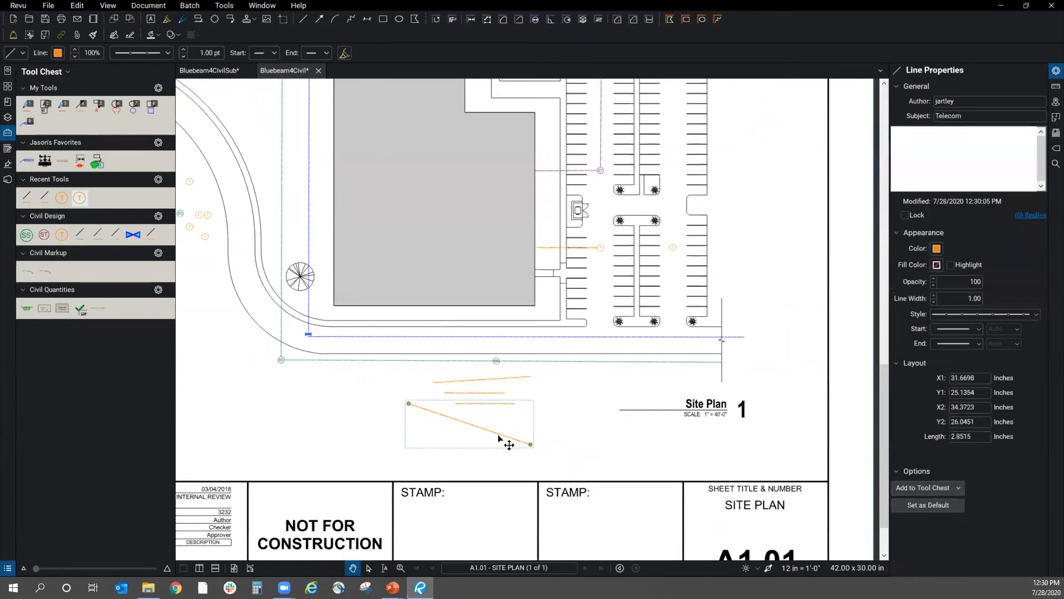
{"action": "key", "text": "ctrl+z"}
{"action": "key", "text": "ctrl+z"}
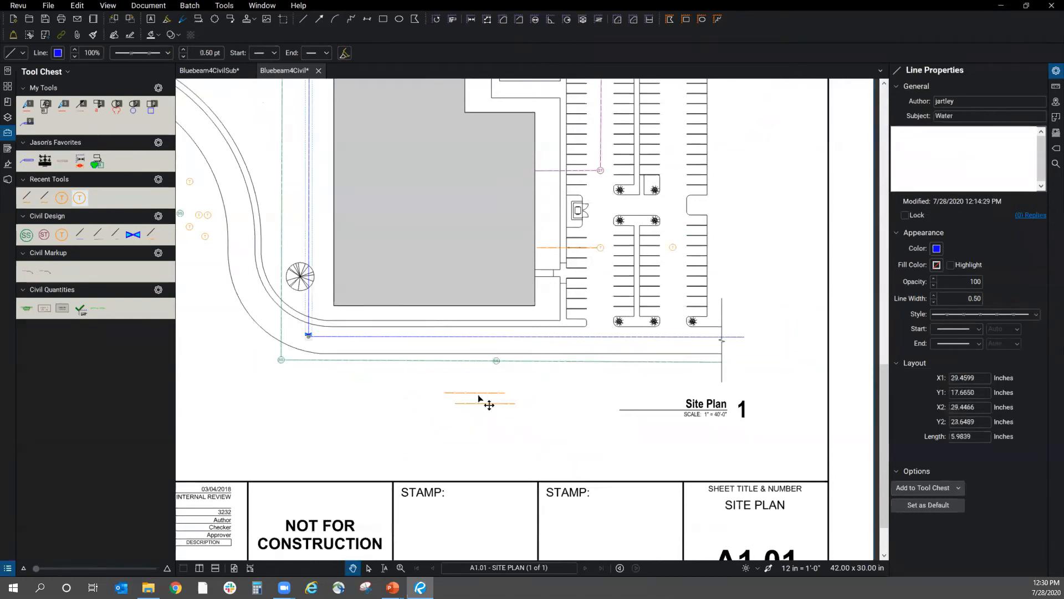
{"action": "left_click", "coordinate": [479, 399]}
{"action": "left_click", "coordinate": [477, 393]}
{"action": "key", "text": "ctrl+z"}
{"action": "key", "text": "ctrl+z"}
{"action": "left_click", "coordinate": [479, 430]}
- Draw a Telecom line about 1.46 inches long between the two T symbols in the parking lot using the Civil Design tool
{"action": "scroll", "coordinate": [547, 440], "scroll_direction": "down", "scroll_amount": 3}
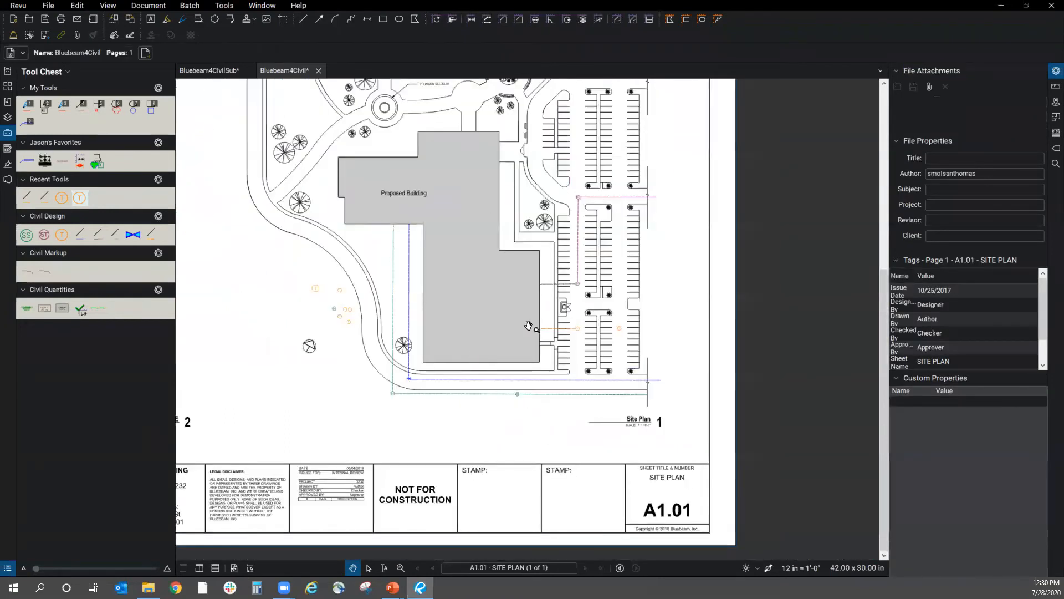
{"action": "scroll", "coordinate": [581, 338], "scroll_direction": "up", "scroll_amount": 2}
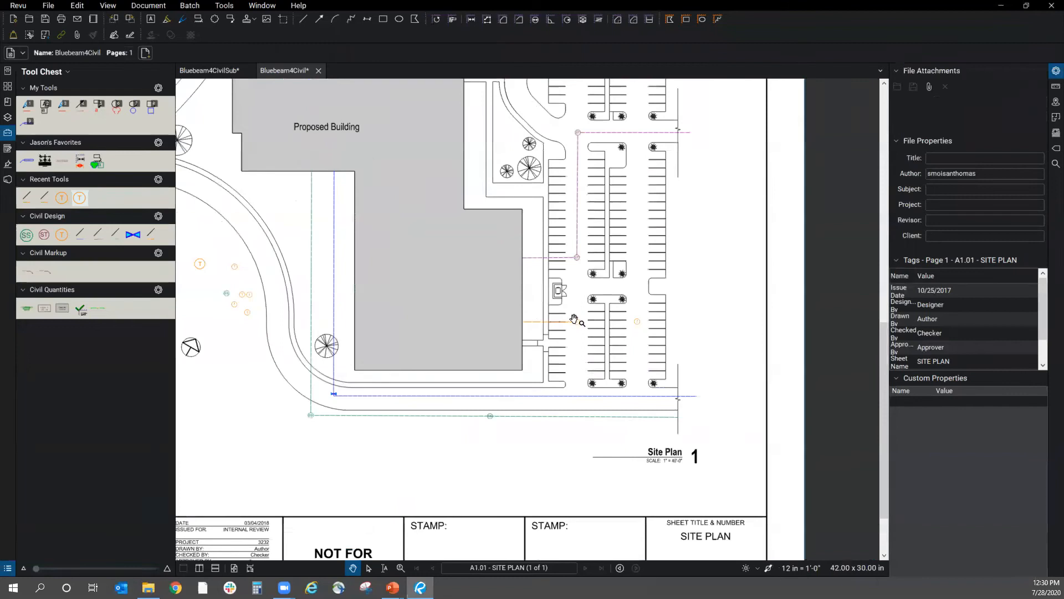
{"action": "scroll", "coordinate": [299, 281], "scroll_direction": "up", "scroll_amount": 2}
{"action": "left_click", "coordinate": [152, 235]}
{"action": "scroll", "coordinate": [624, 327], "scroll_direction": "up", "scroll_amount": 4}
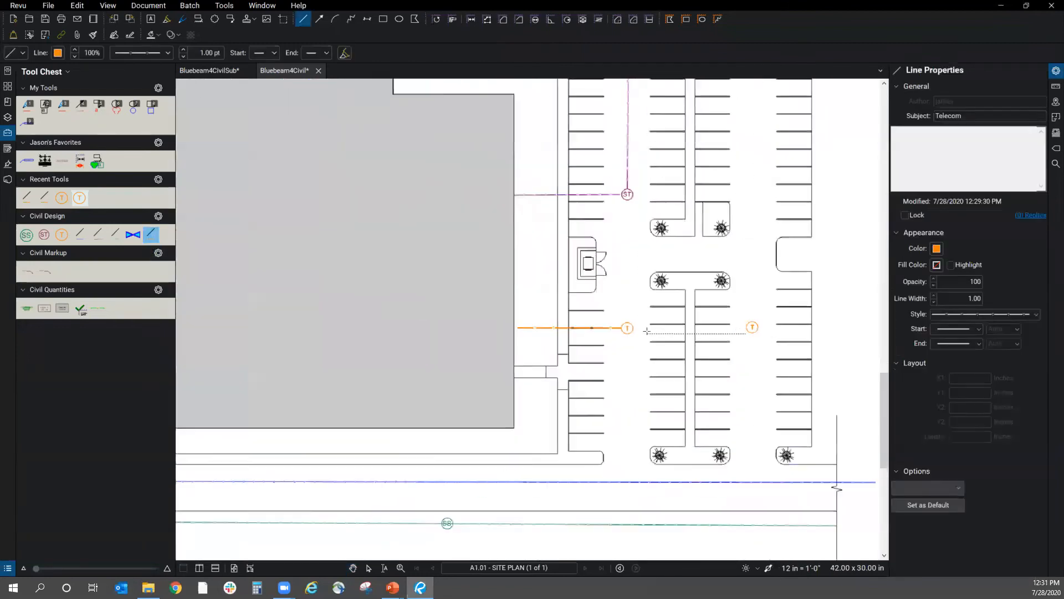
{"action": "left_click", "coordinate": [624, 327]}
{"action": "scroll", "coordinate": [820, 326], "scroll_direction": "up", "scroll_amount": 2}
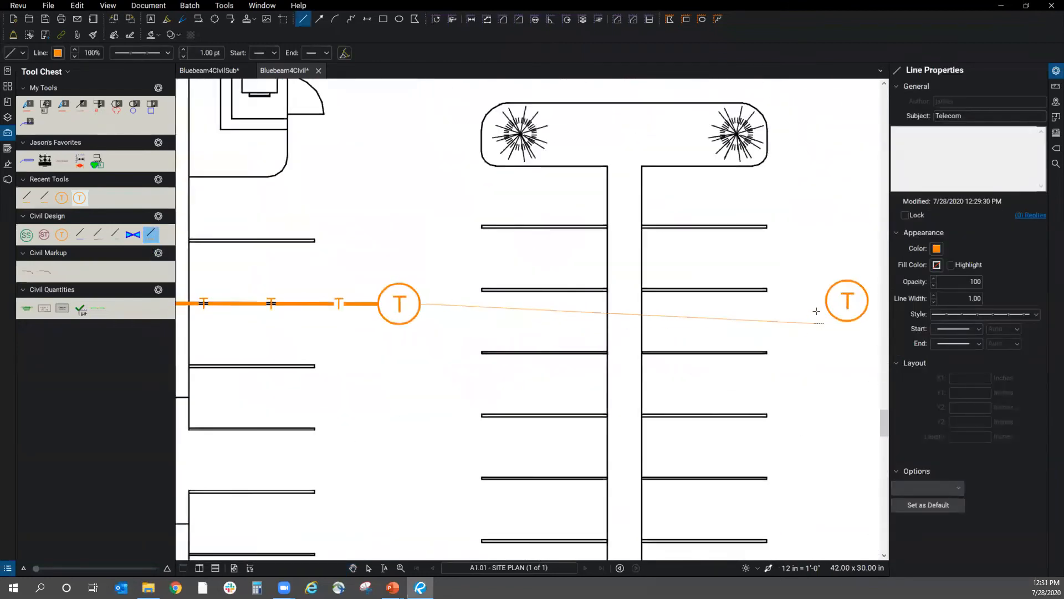
{"action": "left_click", "coordinate": [826, 302]}
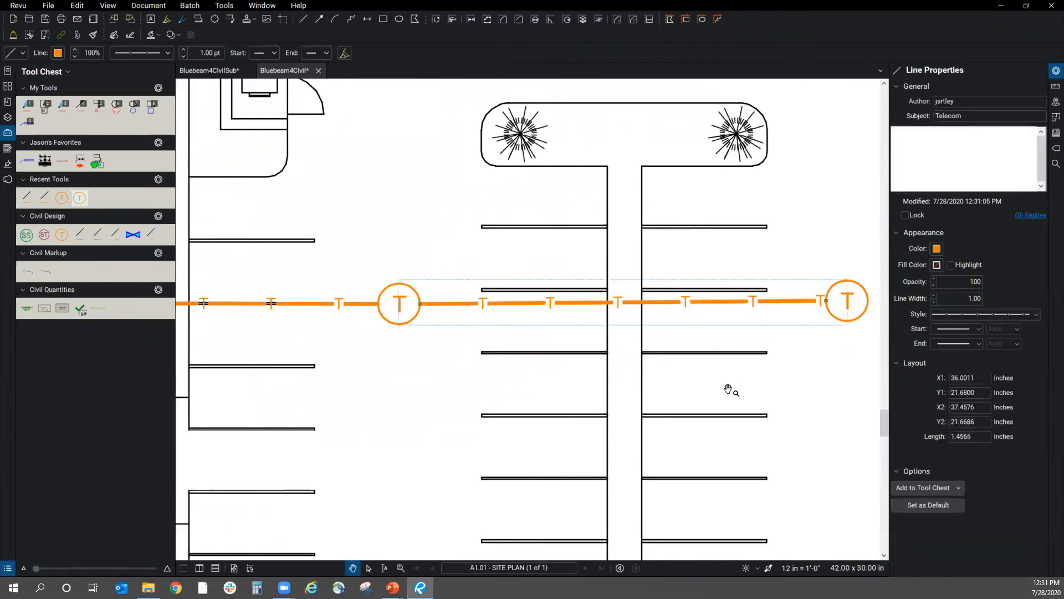
{"action": "scroll", "coordinate": [601, 373], "scroll_direction": "down", "scroll_amount": 1}
{"action": "left_click", "coordinate": [616, 391]}
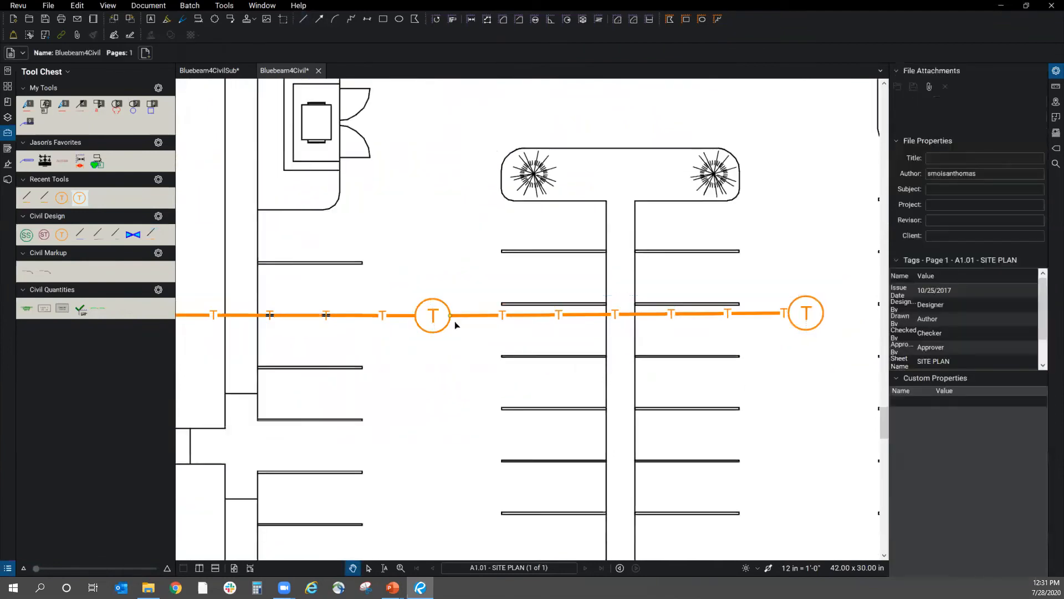
{"action": "left_click", "coordinate": [153, 235]}
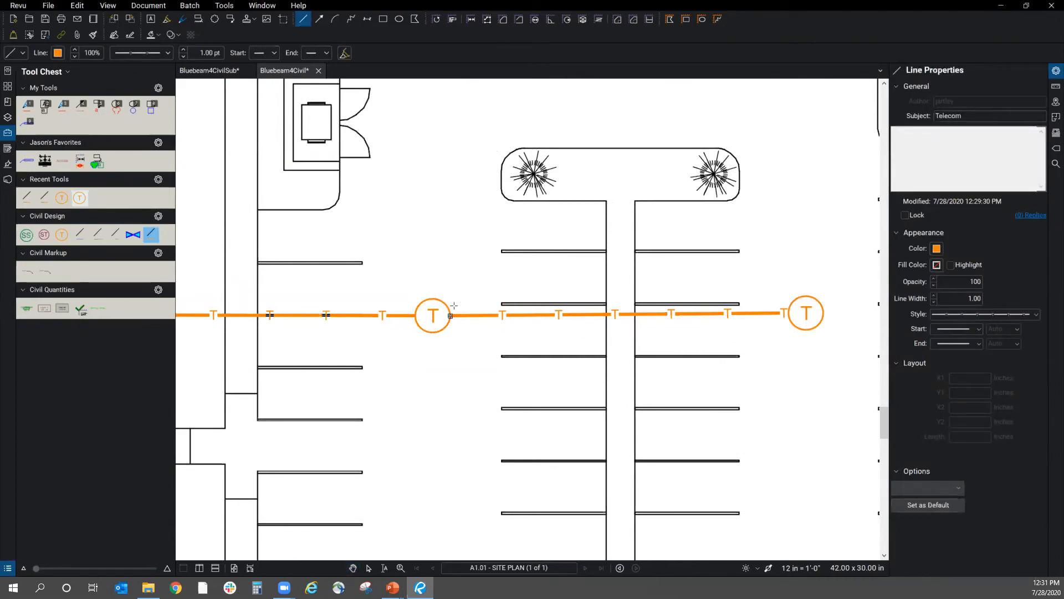
{"action": "key", "text": "Escape"}
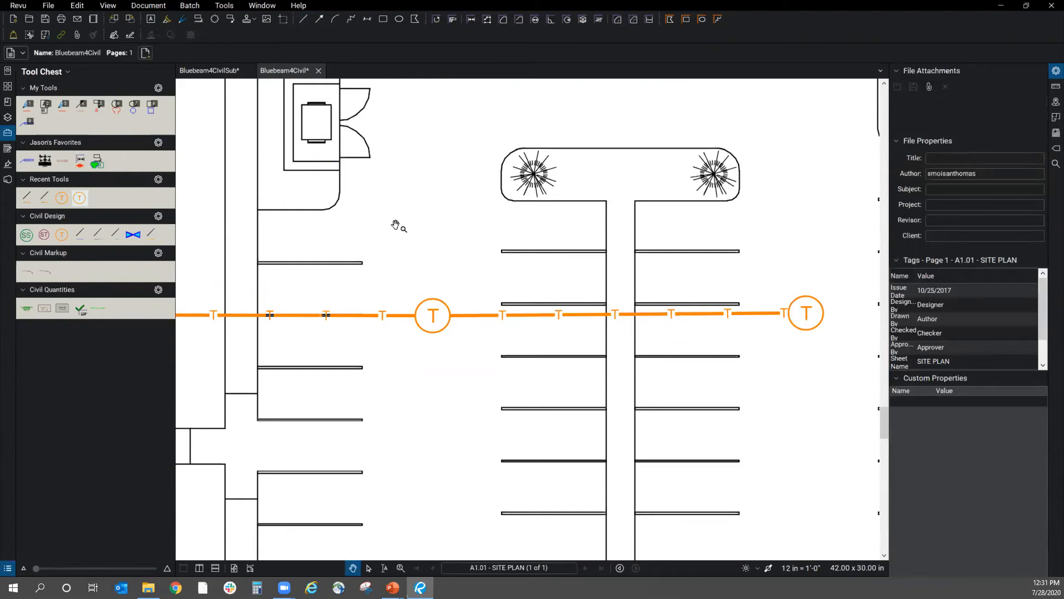
{"action": "left_click", "coordinate": [104, 7]}
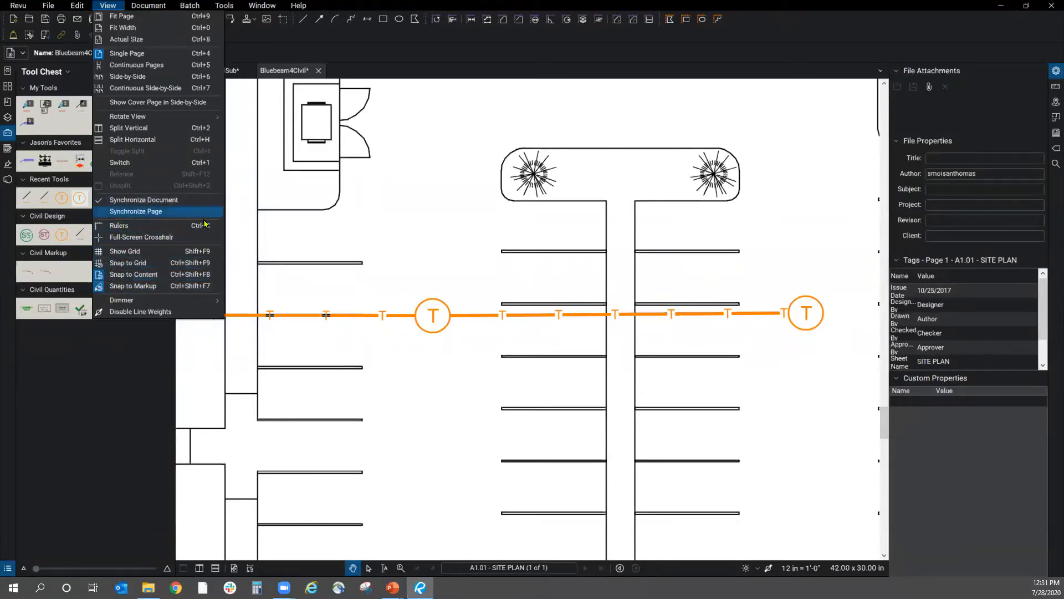
{"action": "left_click", "coordinate": [473, 291]}
- Hide the Properties panel and show the Markups List to review the markups grouped by subject
{"action": "scroll", "coordinate": [431, 315], "scroll_direction": "down", "scroll_amount": 4}
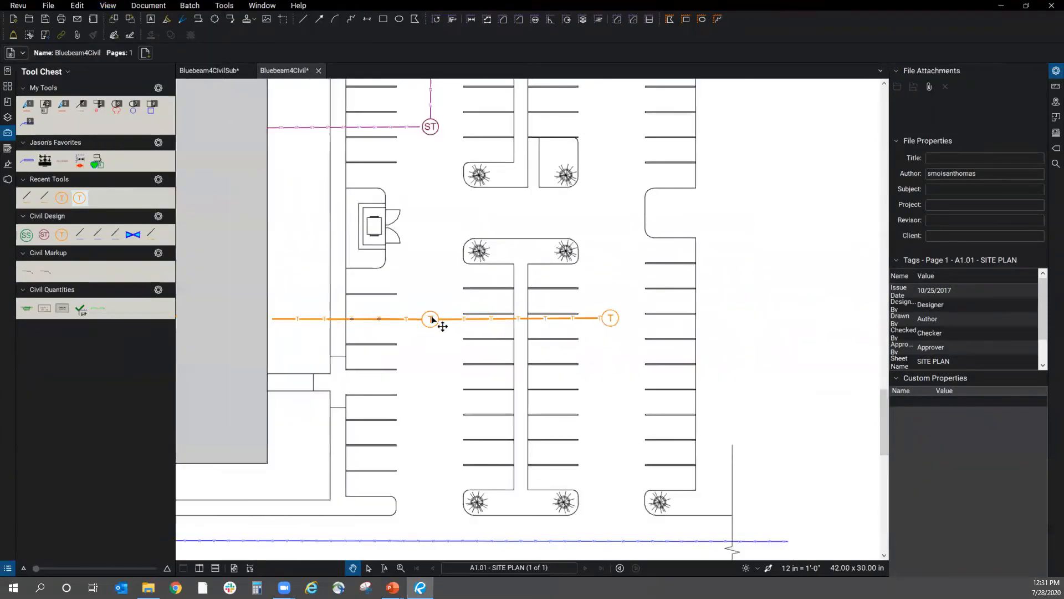
{"action": "scroll", "coordinate": [597, 348], "scroll_direction": "down", "scroll_amount": 2}
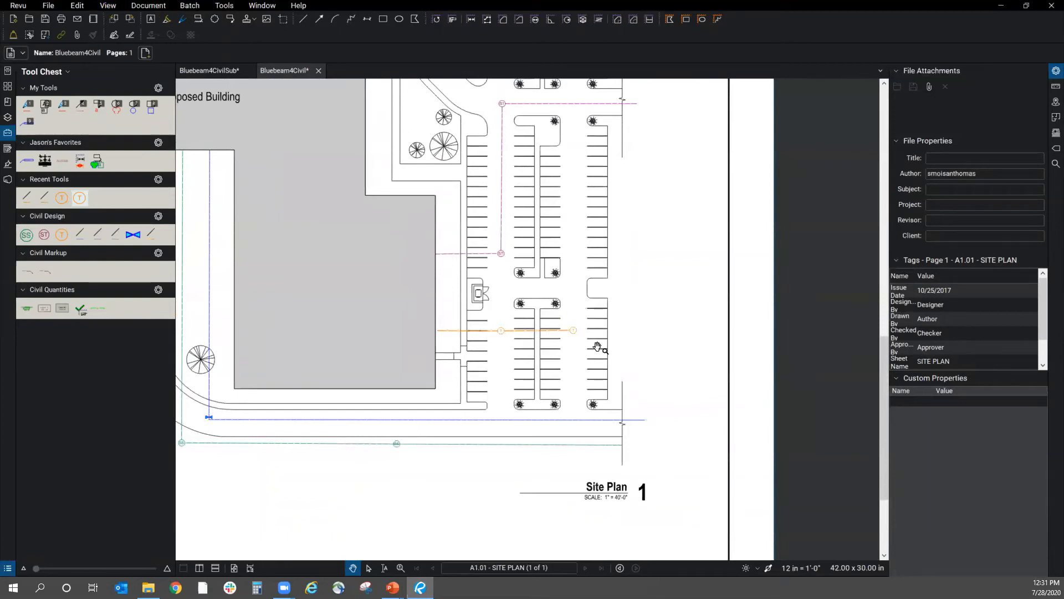
{"action": "scroll", "coordinate": [687, 363], "scroll_direction": "down", "scroll_amount": 3}
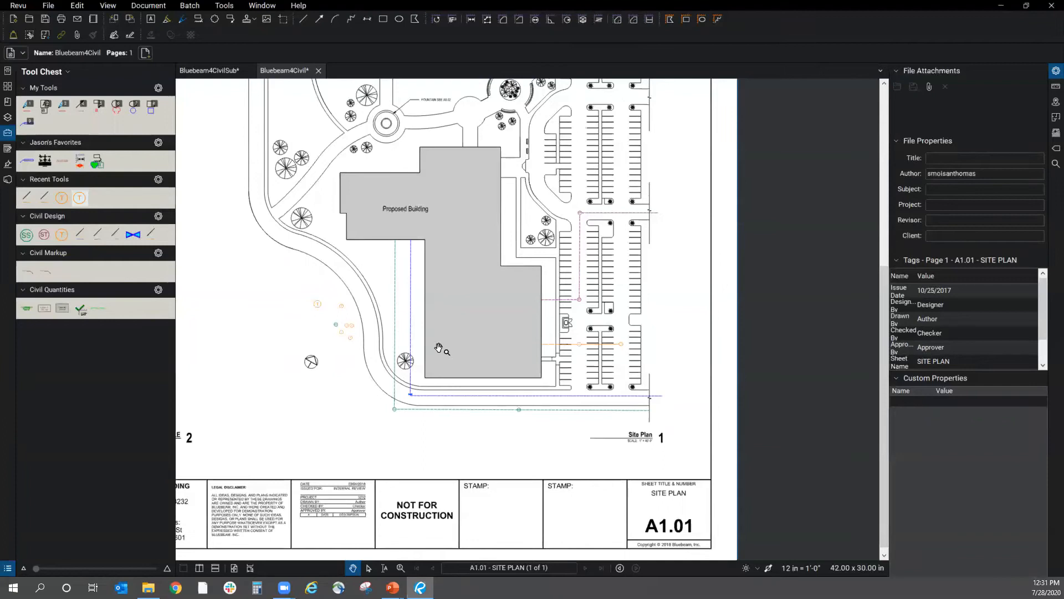
{"action": "scroll", "coordinate": [569, 260], "scroll_direction": "up", "scroll_amount": 2}
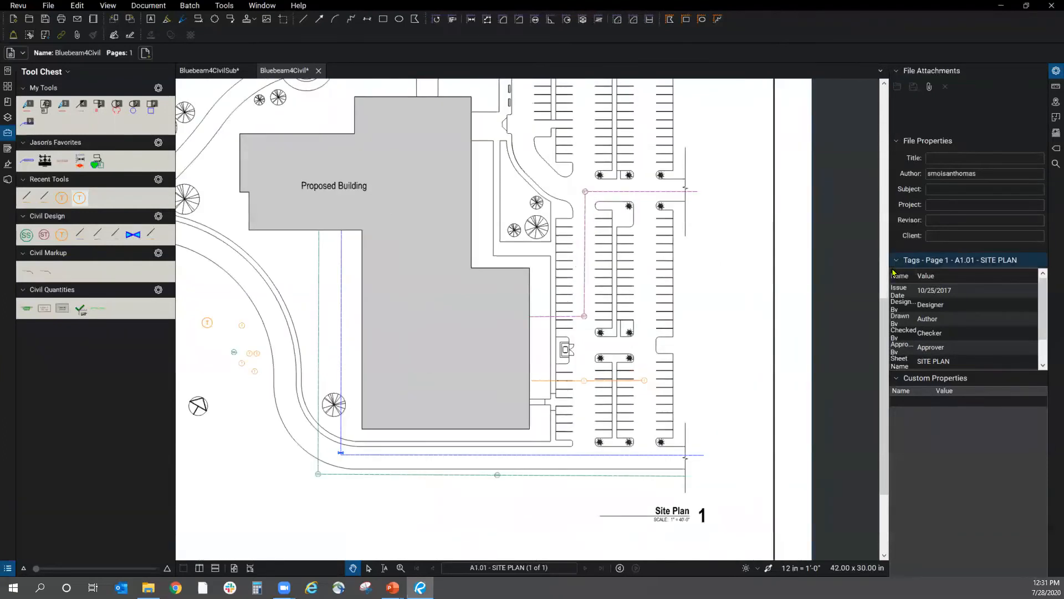
{"action": "left_click", "coordinate": [1056, 71]}
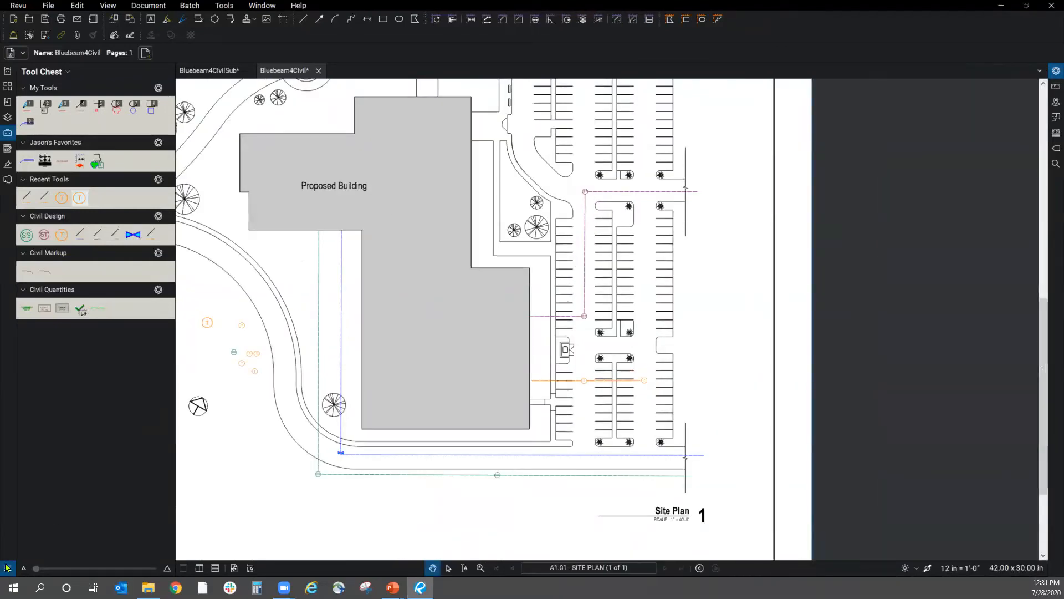
{"action": "left_click", "coordinate": [8, 567]}
{"action": "scroll", "coordinate": [490, 454], "scroll_direction": "up", "scroll_amount": 1}
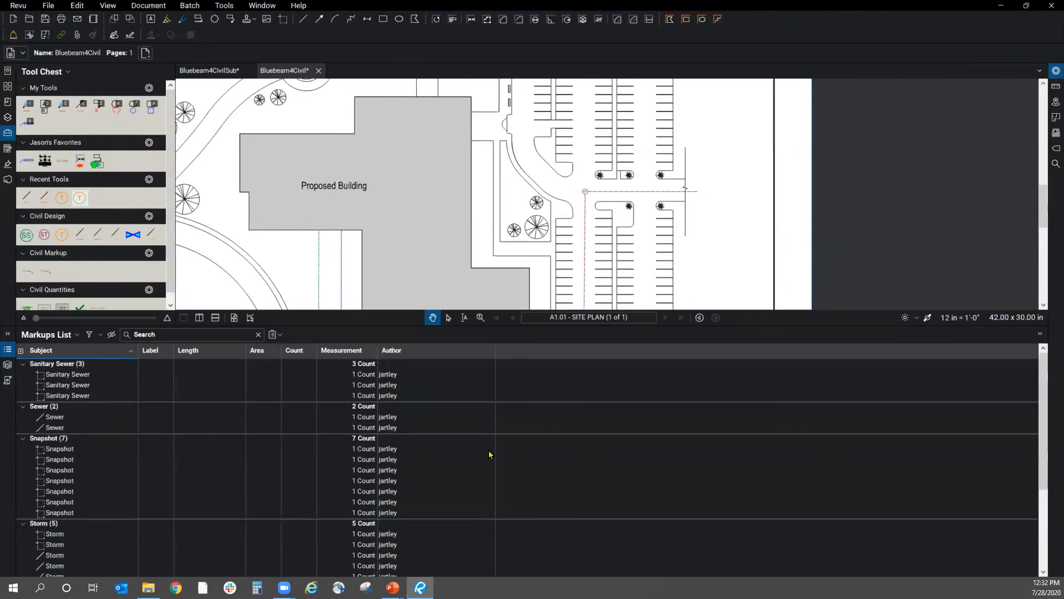
{"action": "scroll", "coordinate": [266, 460], "scroll_direction": "down", "scroll_amount": 4}
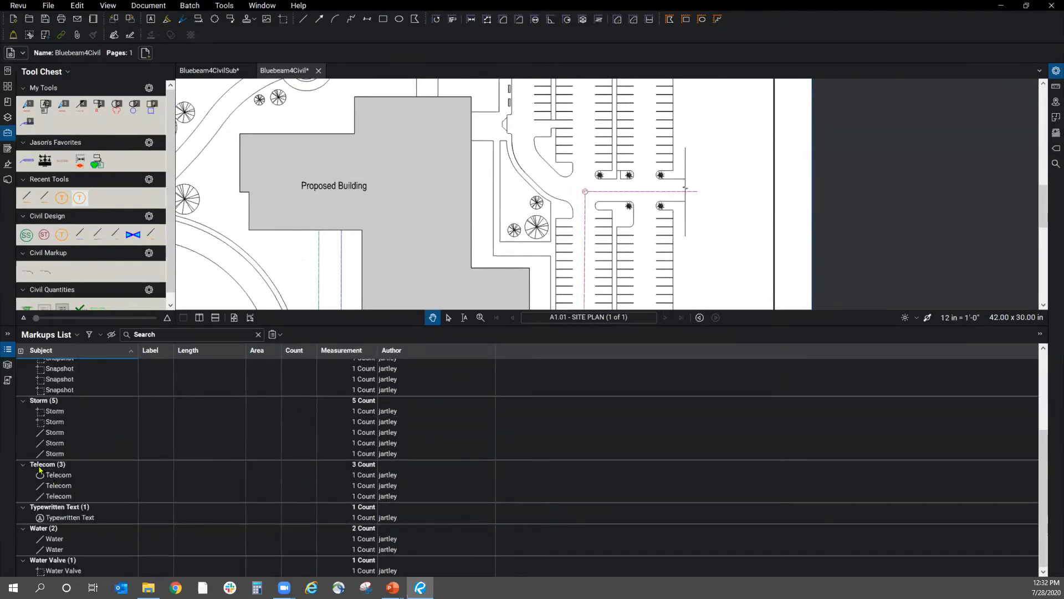
{"action": "key", "text": "ctrl"}
{"action": "scroll", "coordinate": [82, 451], "scroll_direction": "up", "scroll_amount": 4}
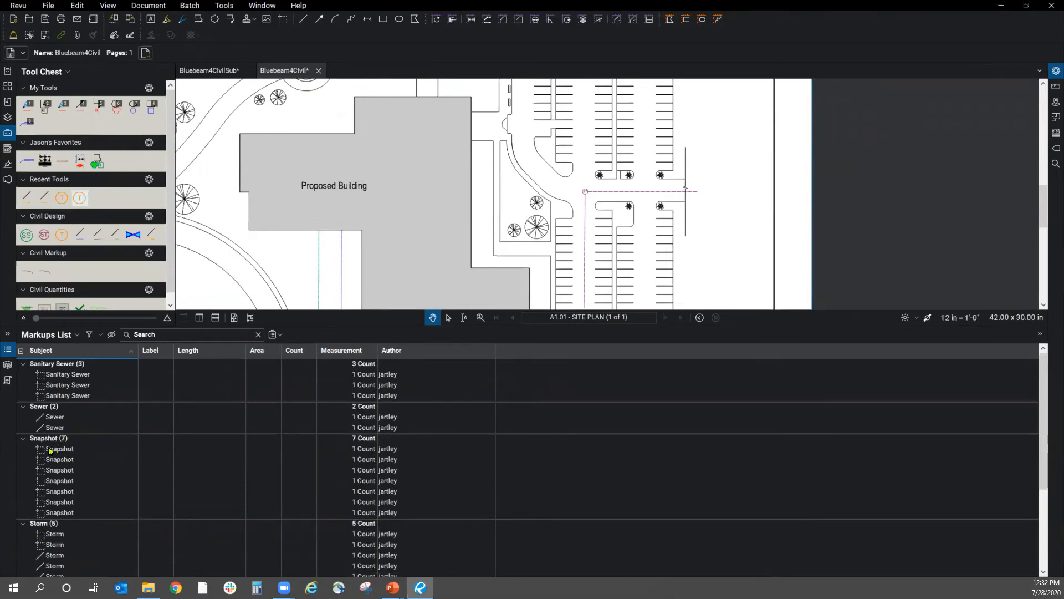
{"action": "left_click_drag", "start_coordinate": [319, 265], "coordinate": [495, 126]}
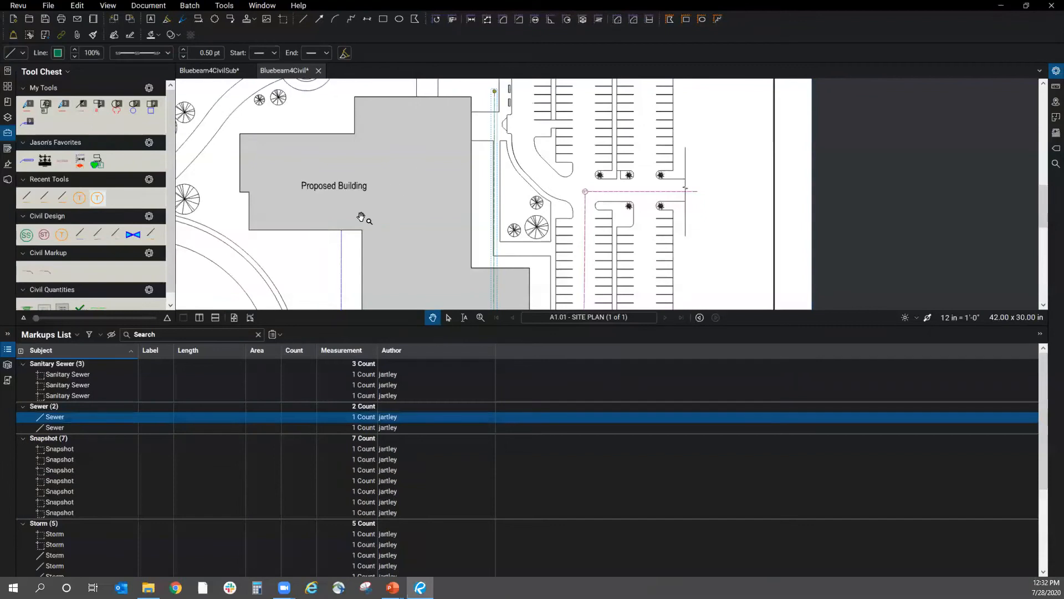
{"action": "key", "text": "ctrl+8"}
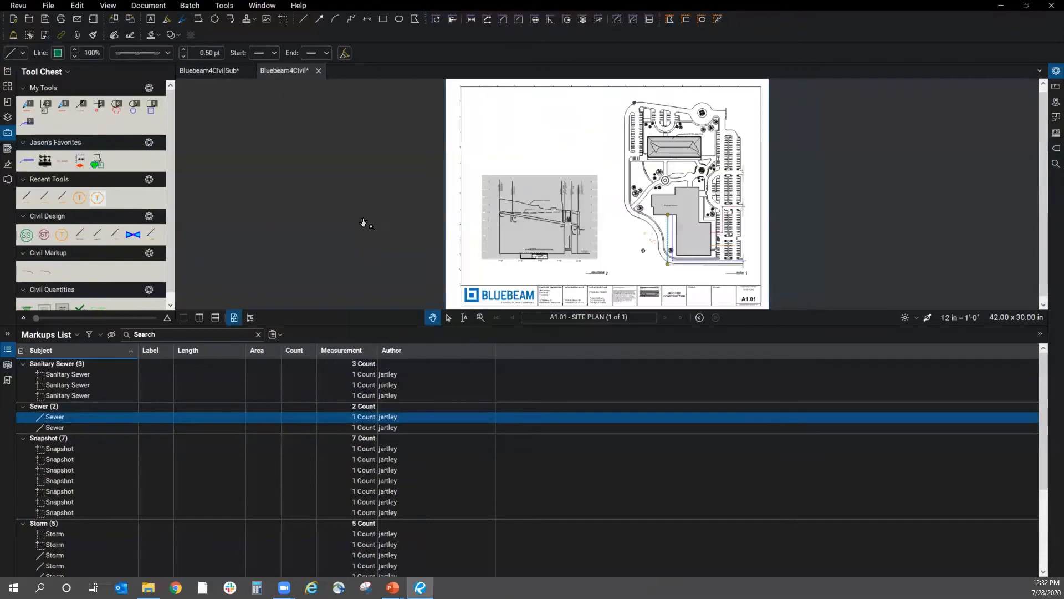
{"action": "scroll", "coordinate": [659, 244], "scroll_direction": "up", "scroll_amount": 3}
{"action": "left_click", "coordinate": [650, 254]}
- Collapse the Sanitary Sewer group in the Markups List
{"action": "scroll", "coordinate": [649, 252], "scroll_direction": "up", "scroll_amount": 2}
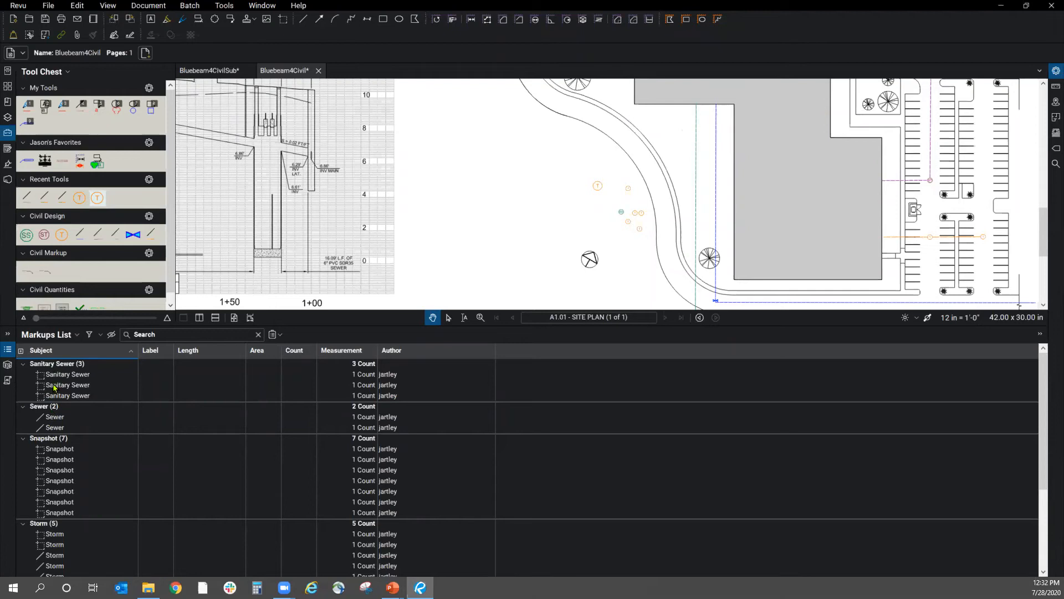
{"action": "double_click", "coordinate": [63, 364]}
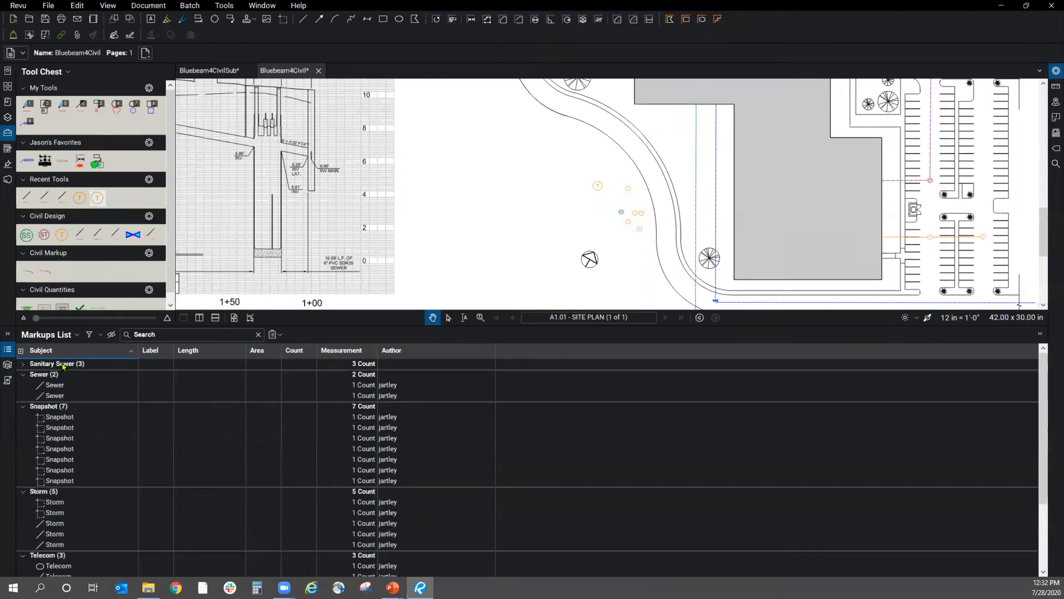
- Expand the Sanitary Sewer group in the Markups List, review the groups down to Water Valve, and hide the list
{"action": "double_click", "coordinate": [62, 365]}
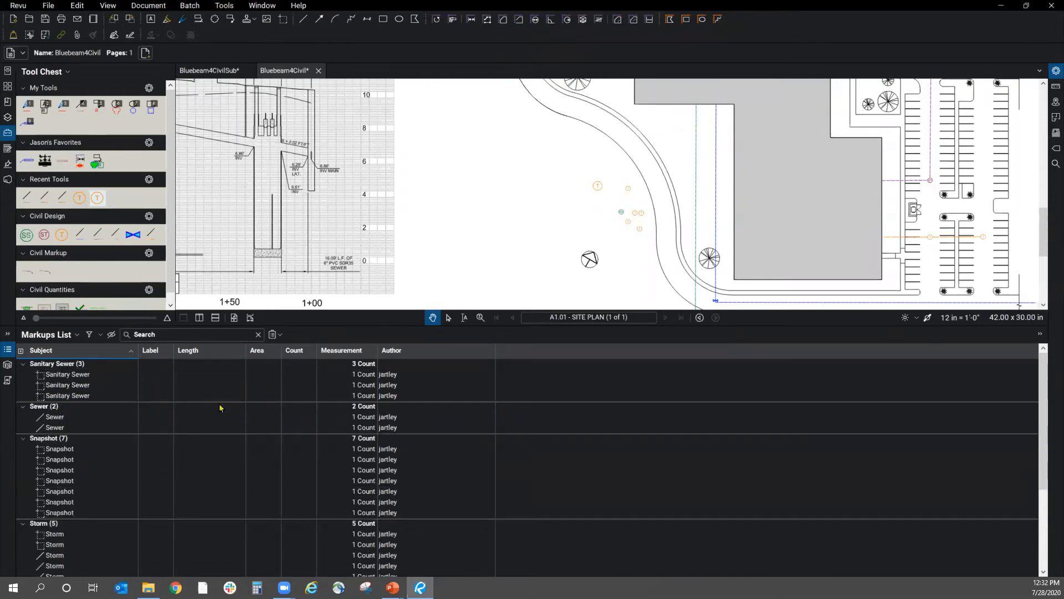
{"action": "scroll", "coordinate": [311, 408], "scroll_direction": "down", "scroll_amount": 4}
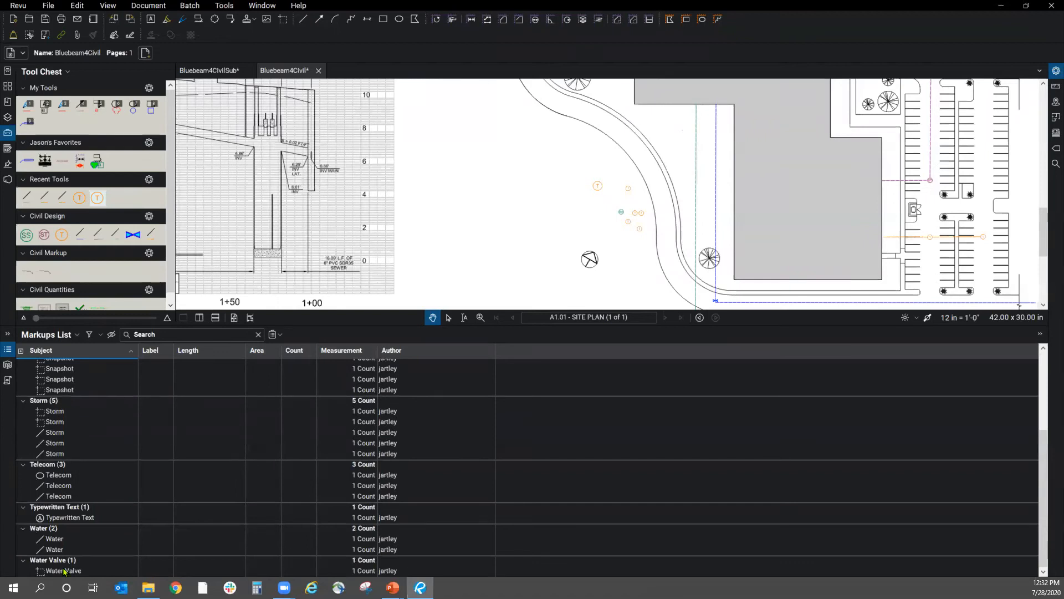
{"action": "left_click_drag", "start_coordinate": [546, 200], "coordinate": [356, 200]}
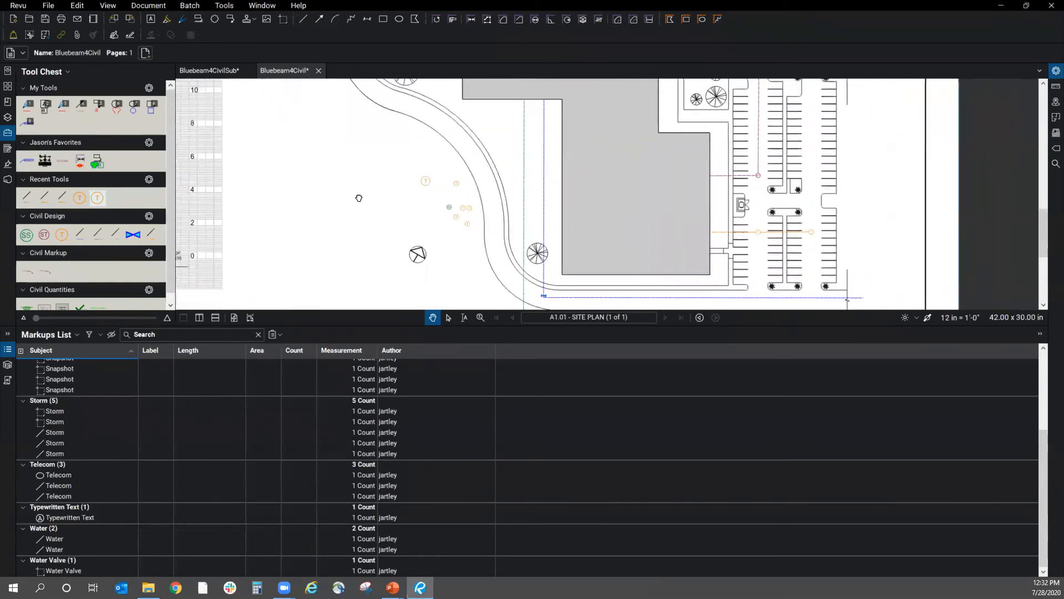
{"action": "left_click", "coordinate": [7, 349]}
- Place the saved "Invert?" callout pointing at the sanitary sewer manhole at the corner of the green sewer line
{"action": "mouse_move", "coordinate": [432, 348]}
{"action": "left_mouse_down"}
{"action": "mouse_move", "coordinate": [432, 435]}
{"action": "mouse_move", "coordinate": [419, 464]}
{"action": "left_mouse_up"}
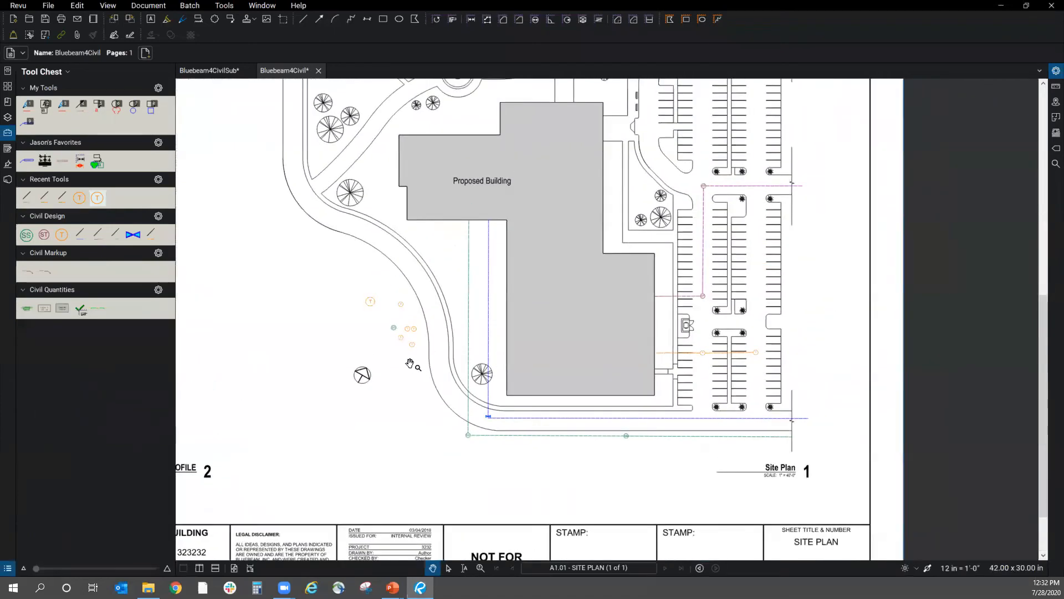
{"action": "left_click_drag", "start_coordinate": [279, 300], "coordinate": [257, 361]}
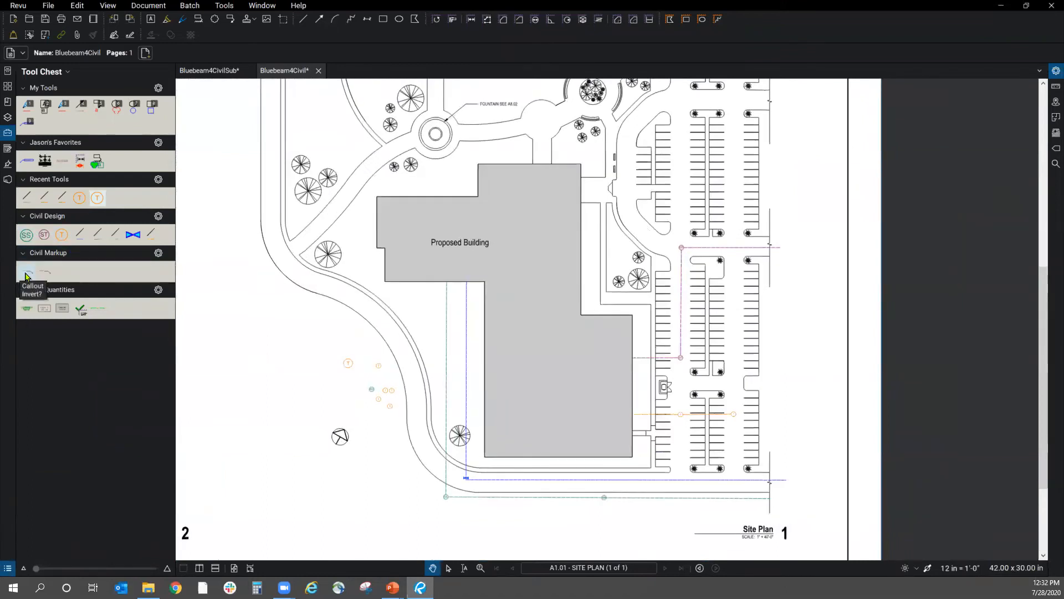
{"action": "scroll", "coordinate": [566, 532], "scroll_direction": "up", "scroll_amount": 2}
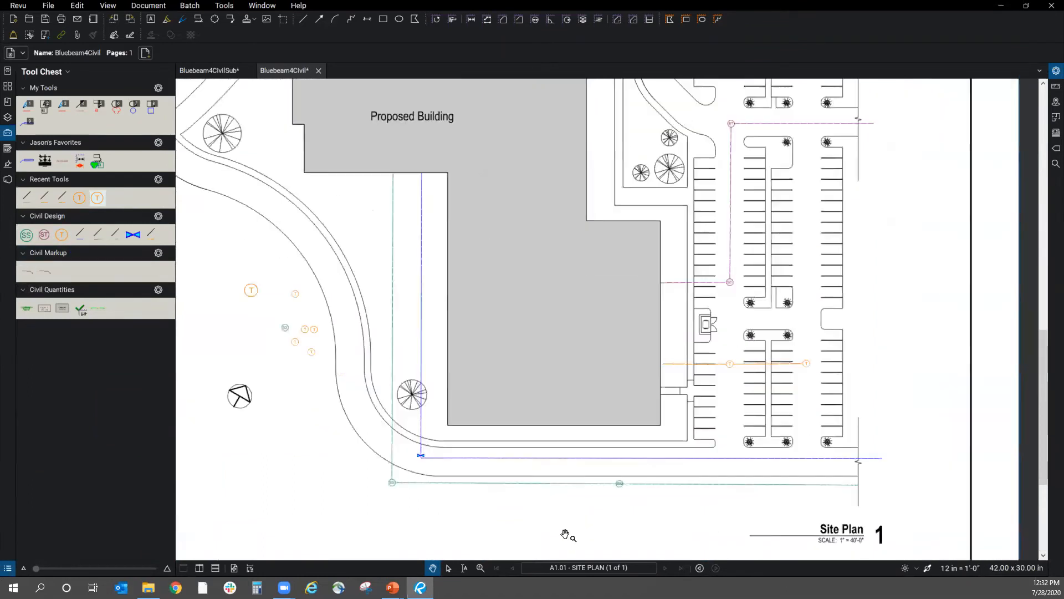
{"action": "left_click_drag", "start_coordinate": [565, 535], "coordinate": [578, 368]}
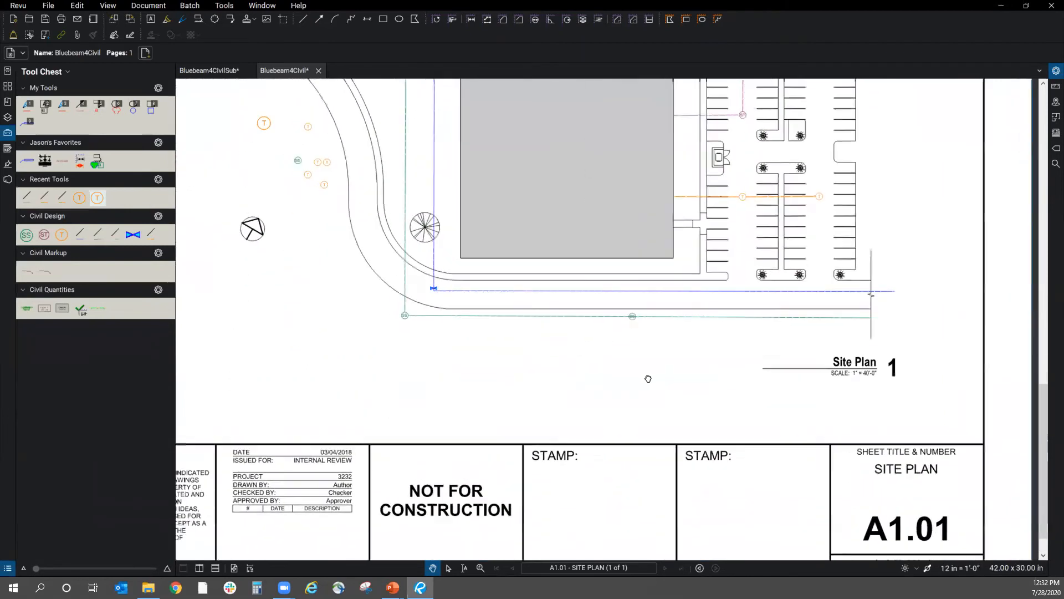
{"action": "left_click_drag", "start_coordinate": [648, 378], "coordinate": [657, 386]}
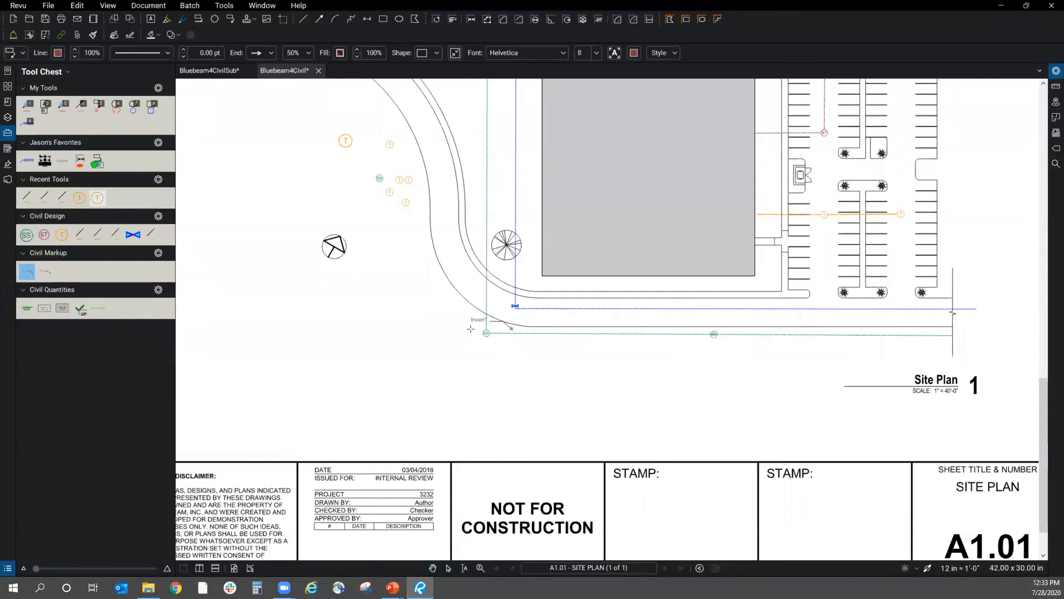
{"action": "scroll", "coordinate": [436, 336], "scroll_direction": "up", "scroll_amount": 2}
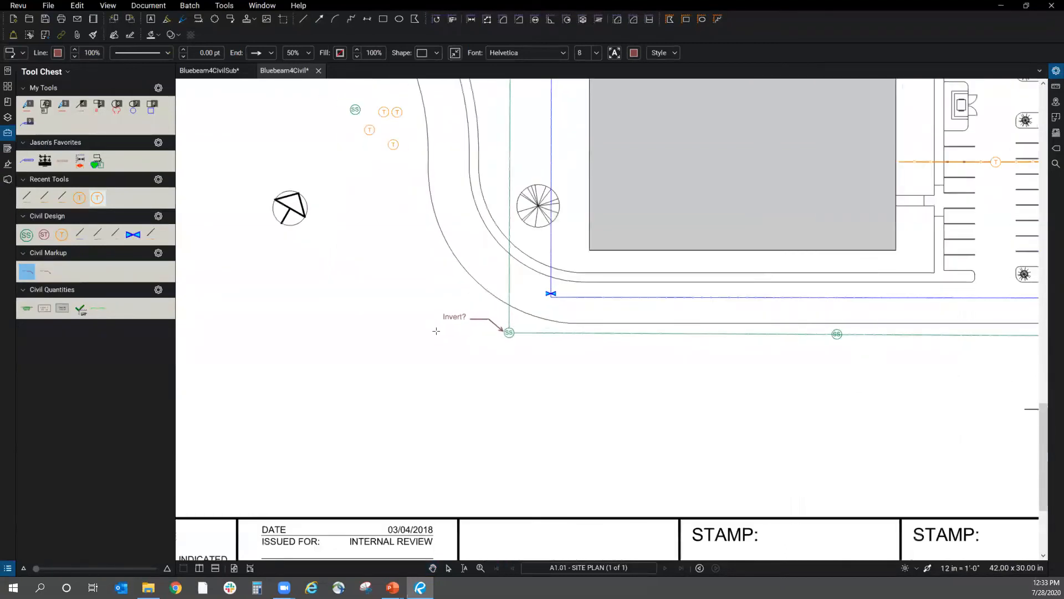
{"action": "left_click", "coordinate": [435, 333]}
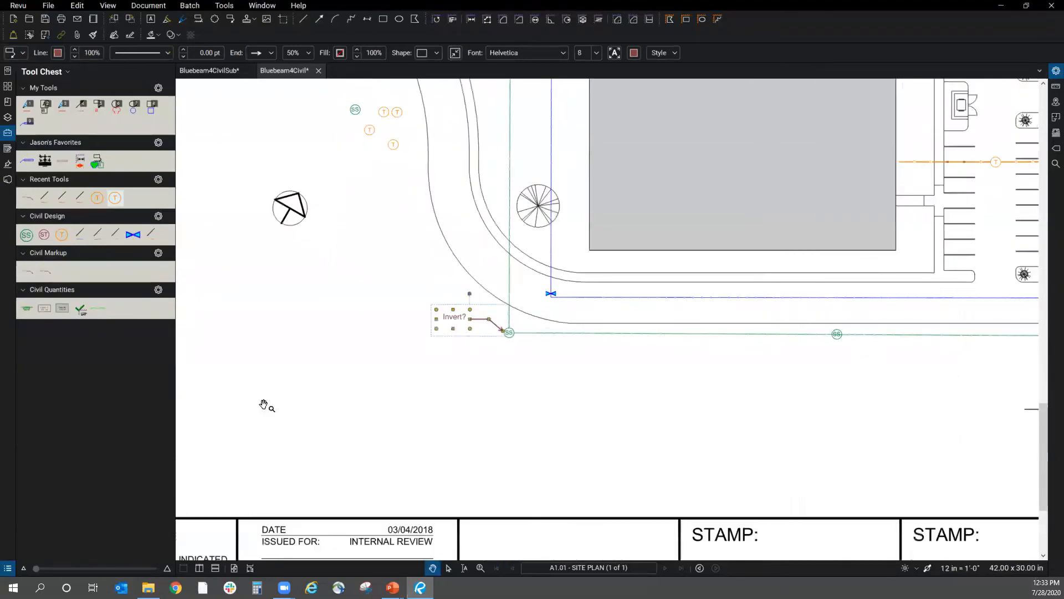
- Place the saved "Slope?" callout on the horizontal sewer line near the Site Plan title and shift it slightly upward
{"action": "left_click", "coordinate": [45, 271]}
{"action": "scroll", "coordinate": [201, 431], "scroll_direction": "down", "scroll_amount": 3}
{"action": "scroll", "coordinate": [571, 381], "scroll_direction": "up", "scroll_amount": 4}
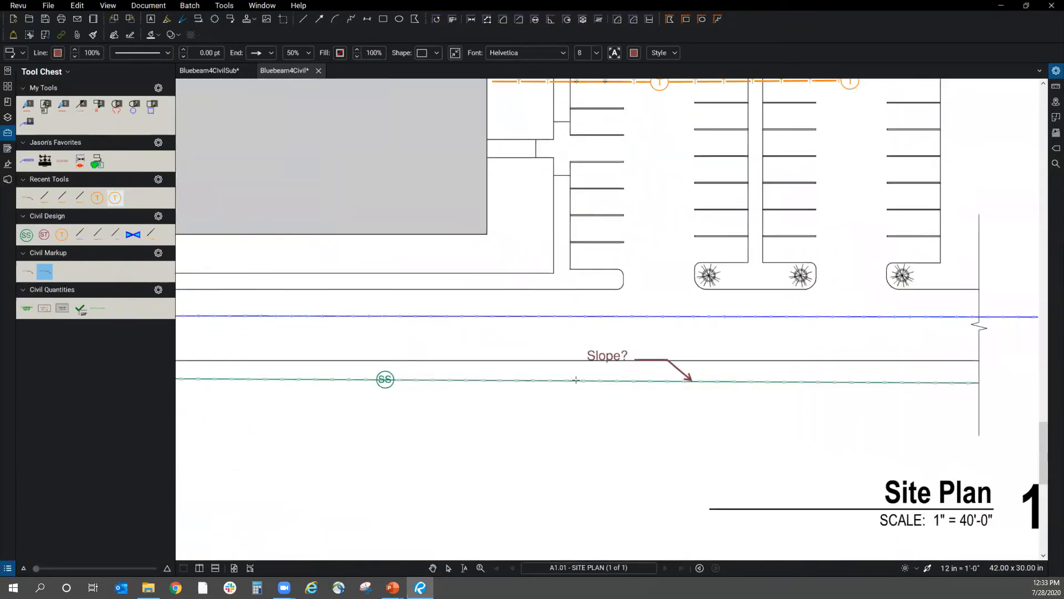
{"action": "left_click", "coordinate": [577, 372]}
{"action": "left_click_drag", "start_coordinate": [609, 358], "coordinate": [611, 352]}
{"action": "left_click", "coordinate": [642, 444]}
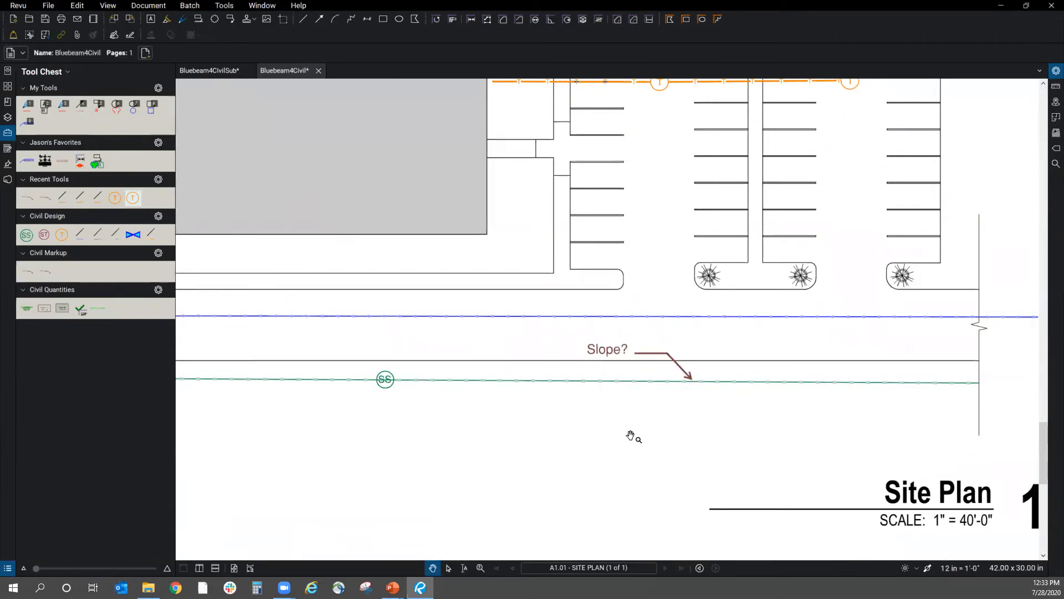
- Reopen the Markups List and review which columns are available for display
{"action": "scroll", "coordinate": [760, 394], "scroll_direction": "down", "scroll_amount": 2}
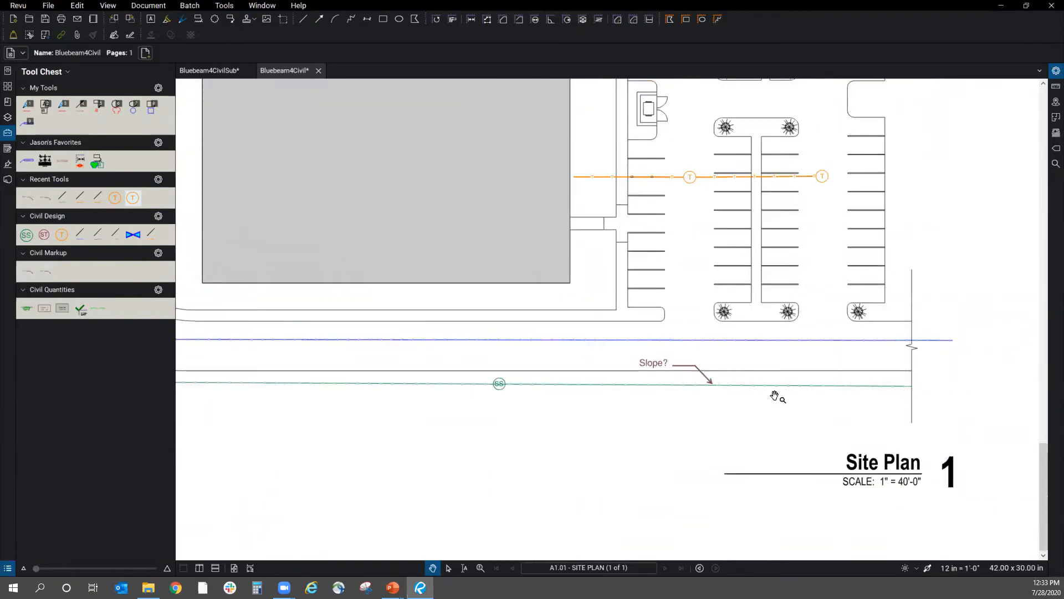
{"action": "scroll", "coordinate": [775, 394], "scroll_direction": "down", "scroll_amount": 2}
{"action": "scroll", "coordinate": [366, 398], "scroll_direction": "up", "scroll_amount": 2}
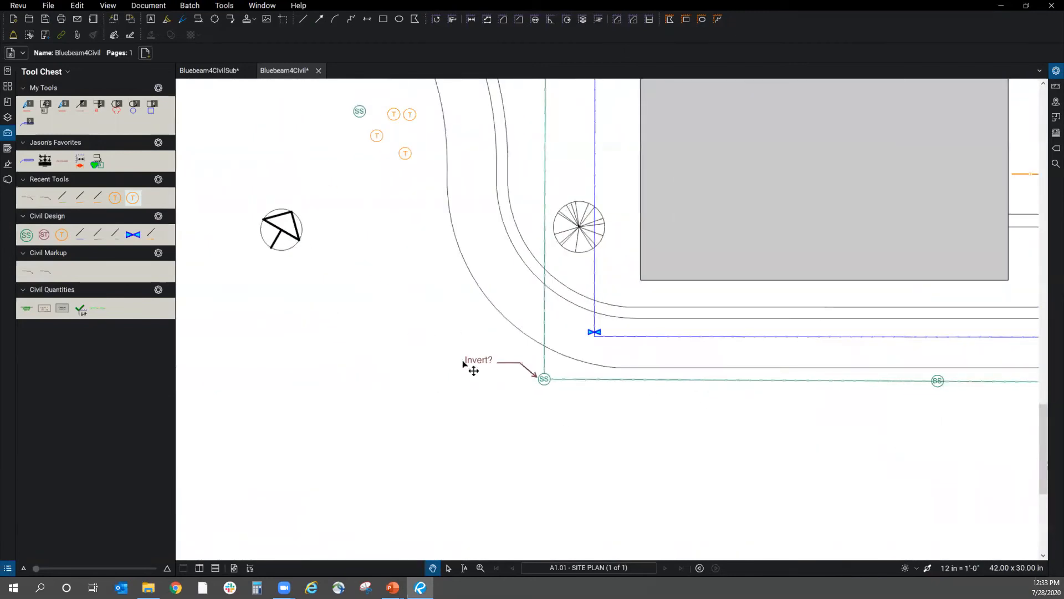
{"action": "left_click", "coordinate": [8, 569]}
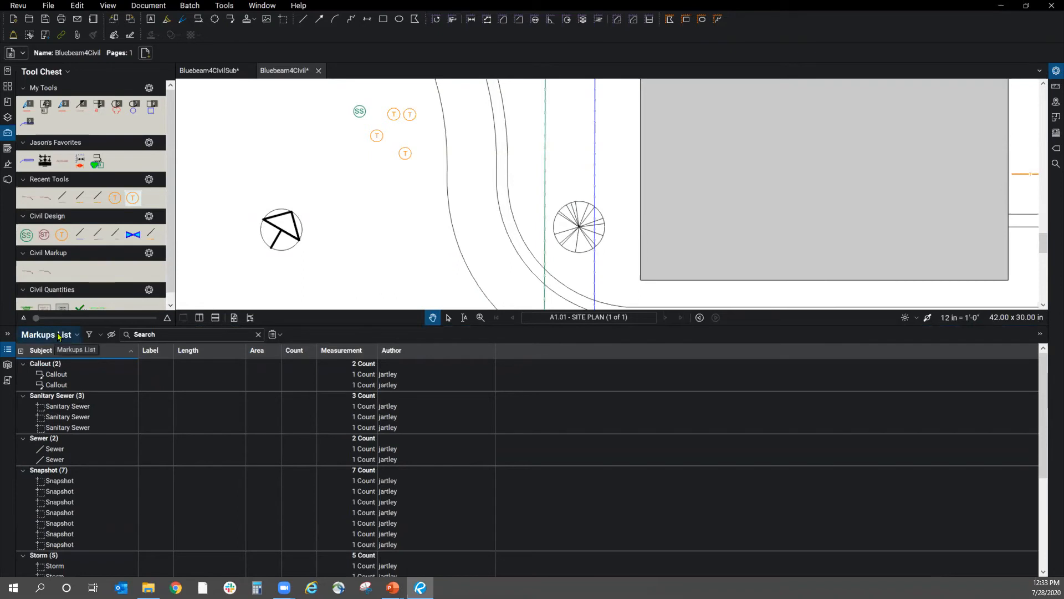
{"action": "left_click", "coordinate": [77, 336]}
{"action": "mouse_move", "coordinate": [67, 352]}
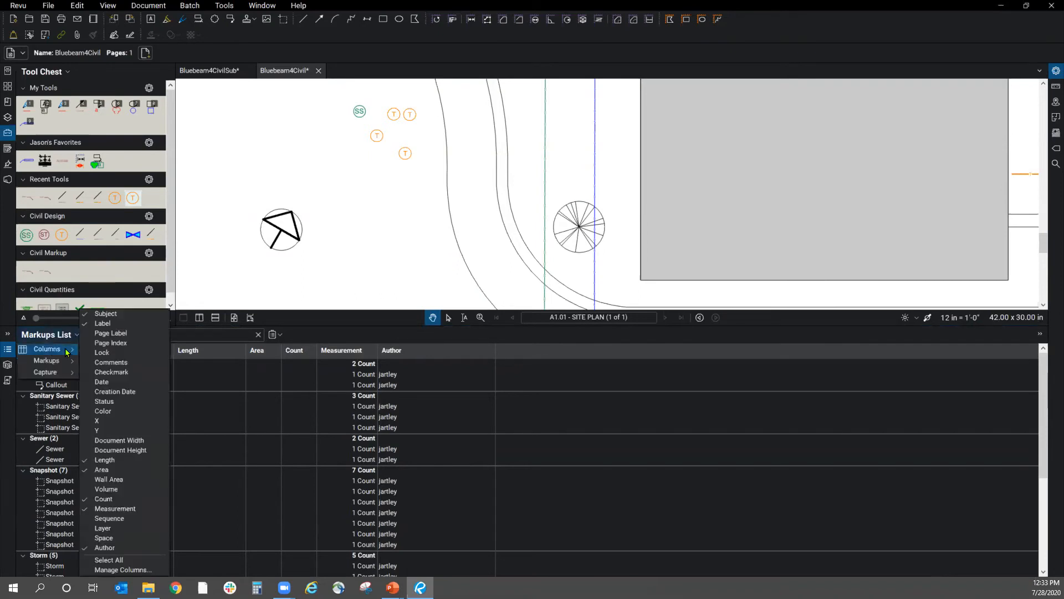
{"action": "left_click", "coordinate": [68, 337]}
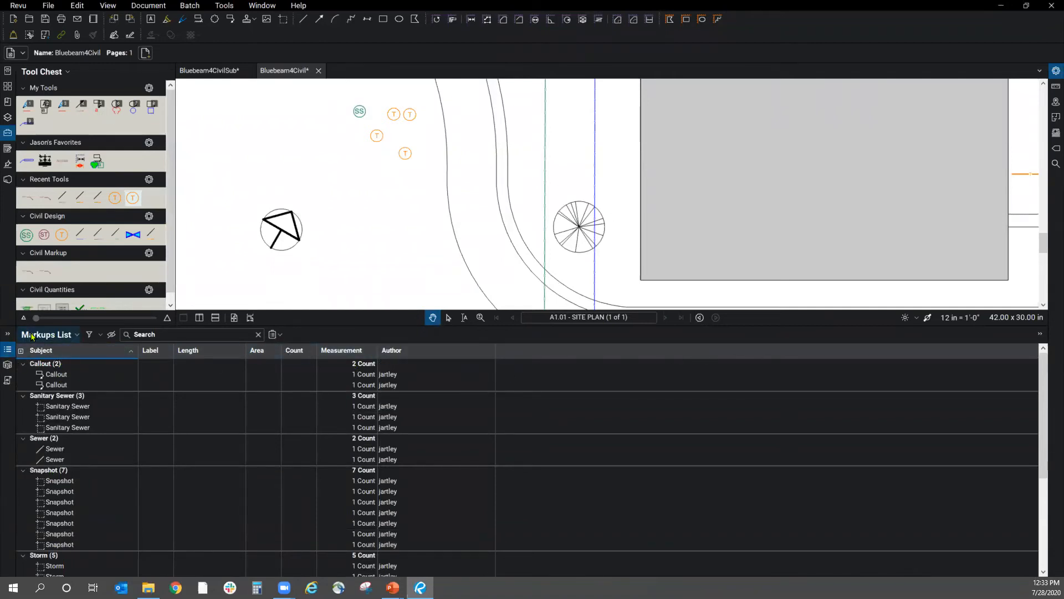
{"action": "left_click", "coordinate": [45, 336]}
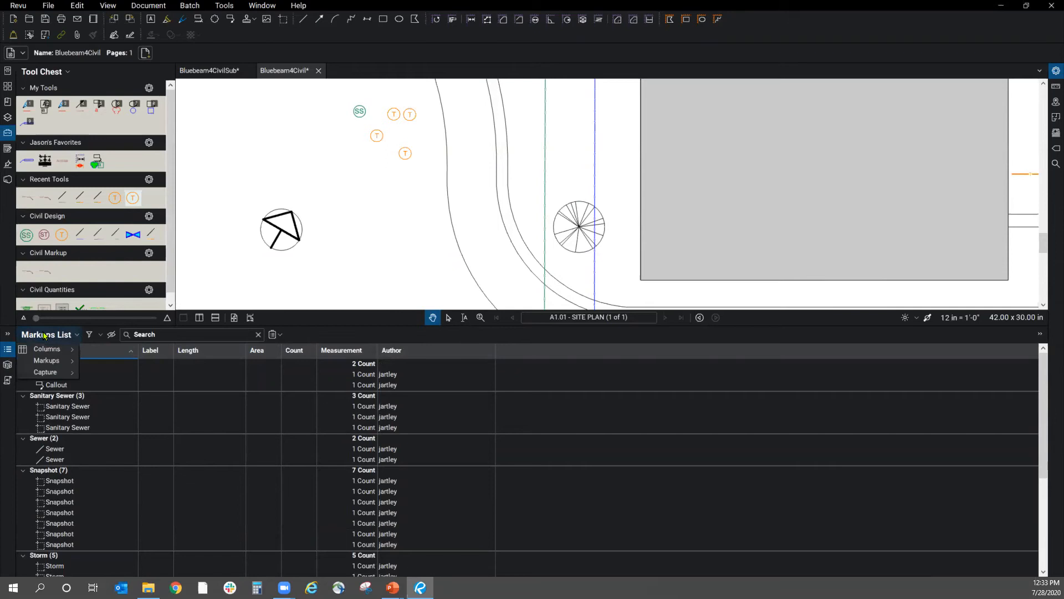
{"action": "mouse_move", "coordinate": [51, 349]}
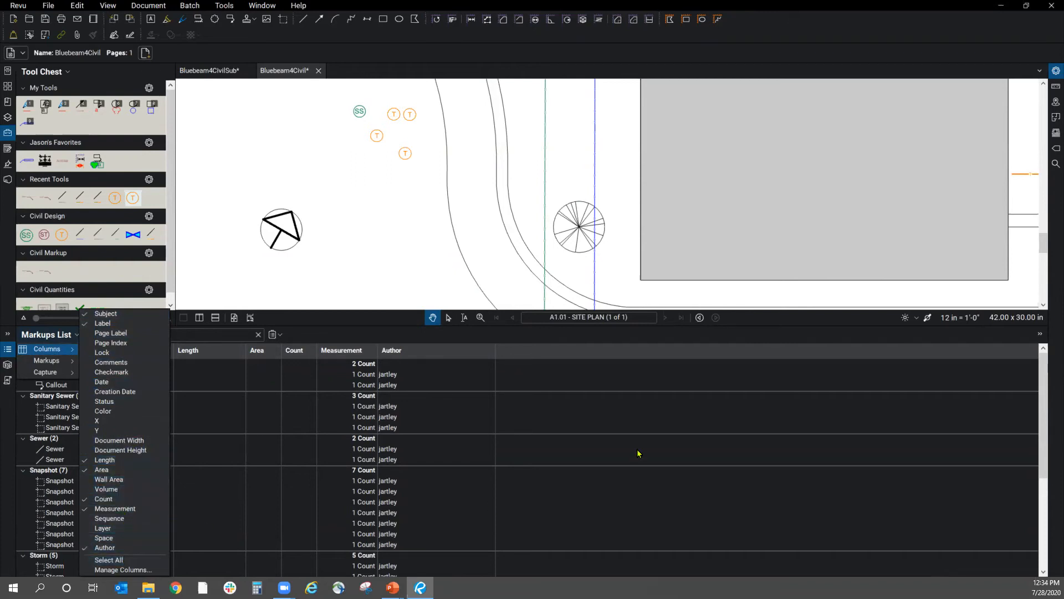
{"action": "left_click", "coordinate": [630, 504]}
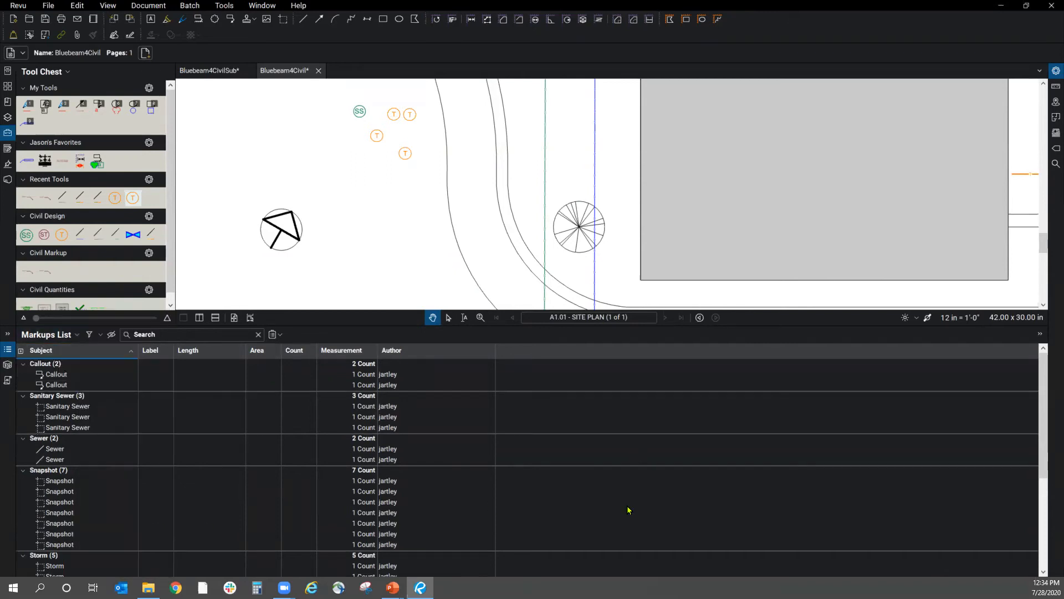
- Examine the column display order in Manage Columns, select the Author entry, and cancel without changes
{"action": "left_click", "coordinate": [48, 335]}
{"action": "mouse_move", "coordinate": [62, 354]}
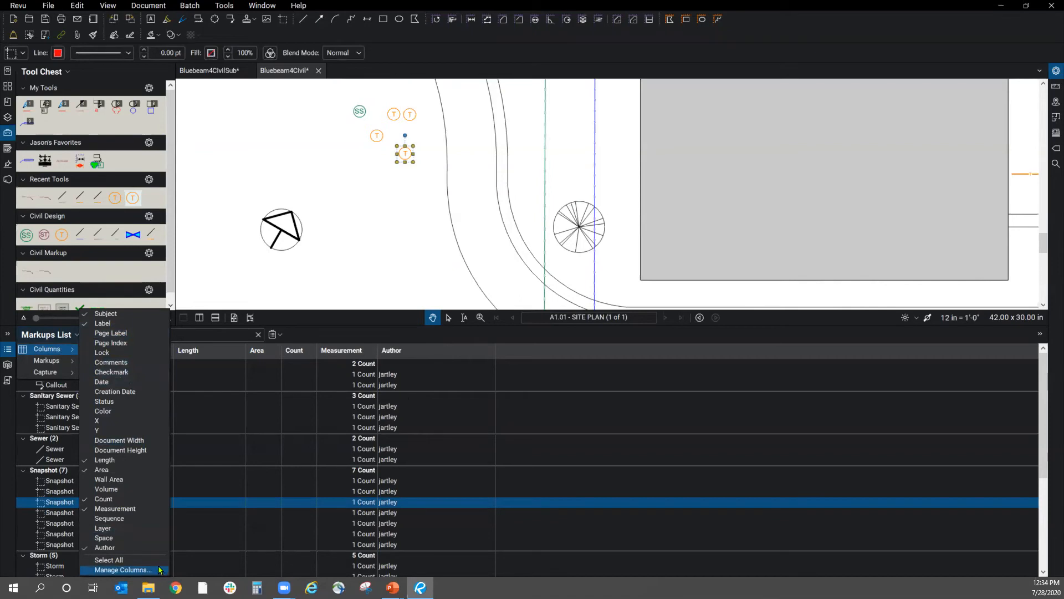
{"action": "left_click", "coordinate": [124, 570]}
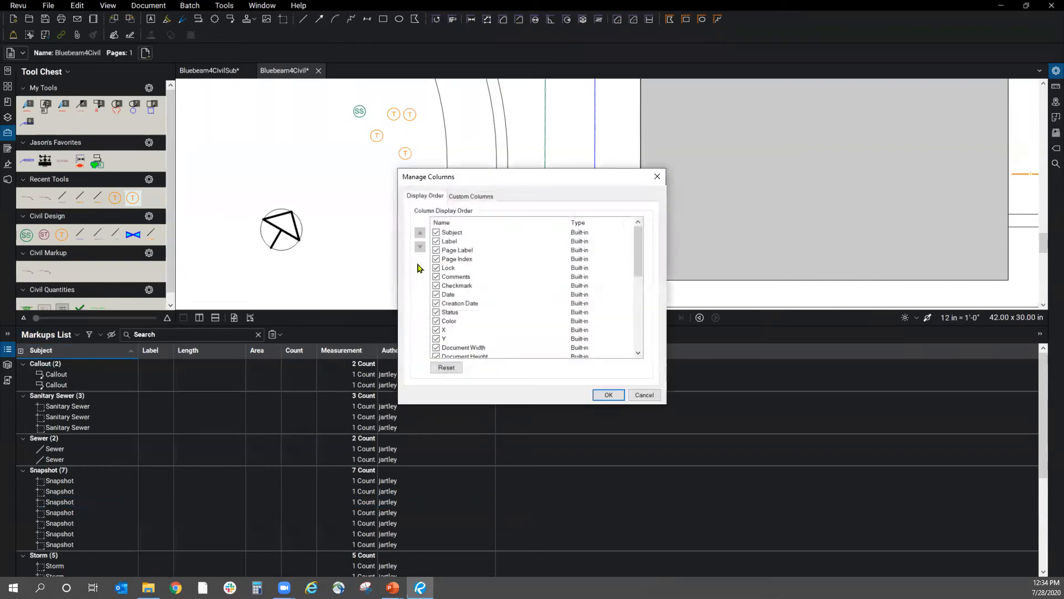
{"action": "left_click_drag", "start_coordinate": [639, 231], "coordinate": [638, 327]}
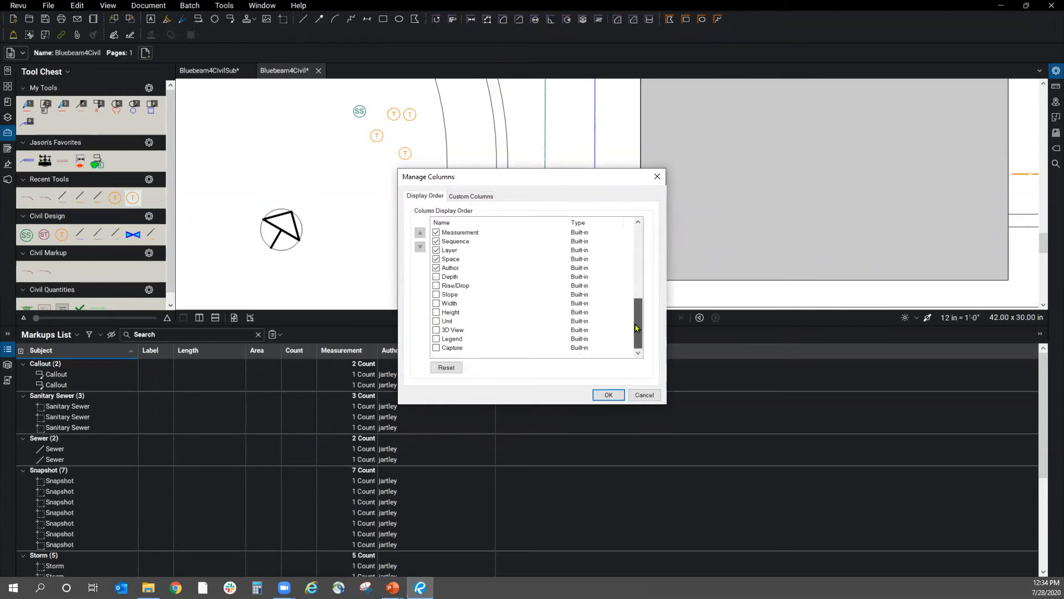
{"action": "left_click", "coordinate": [450, 270]}
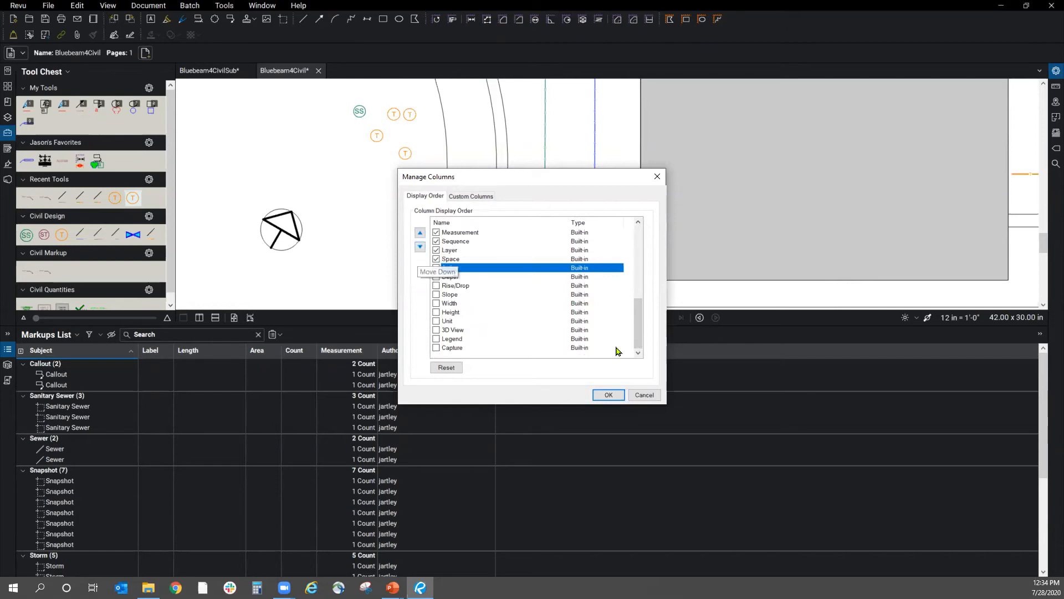
{"action": "left_click", "coordinate": [644, 395]}
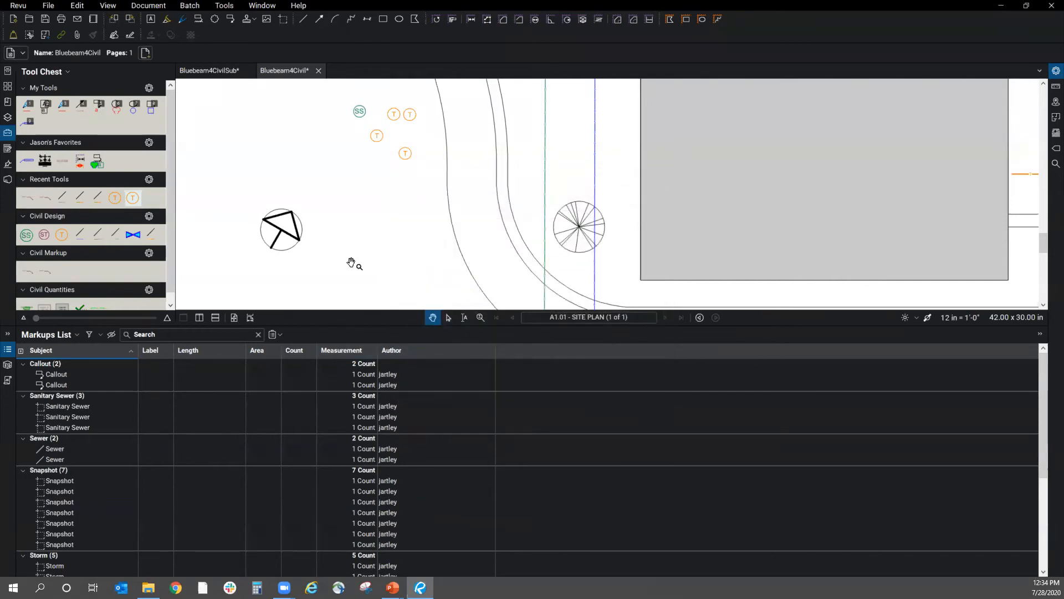
- Hide the Markups List and show the site plan with the new office building and the proposed building
{"action": "left_click", "coordinate": [8, 350]}
{"action": "scroll", "coordinate": [310, 513], "scroll_direction": "down", "scroll_amount": 5}
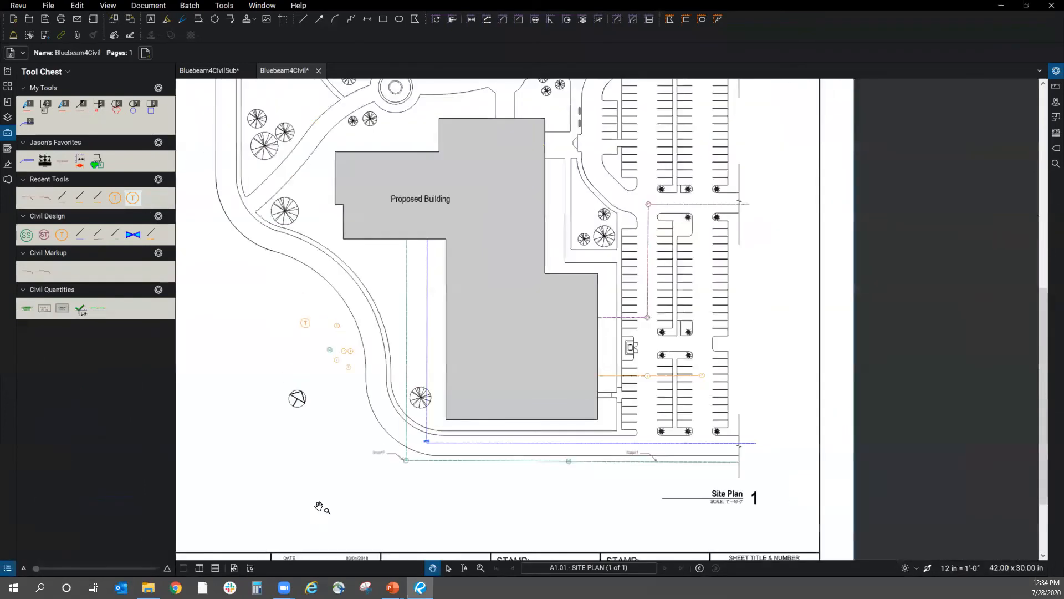
{"action": "scroll", "coordinate": [320, 508], "scroll_direction": "down", "scroll_amount": 1}
{"action": "left_click_drag", "start_coordinate": [280, 385], "coordinate": [289, 347]}
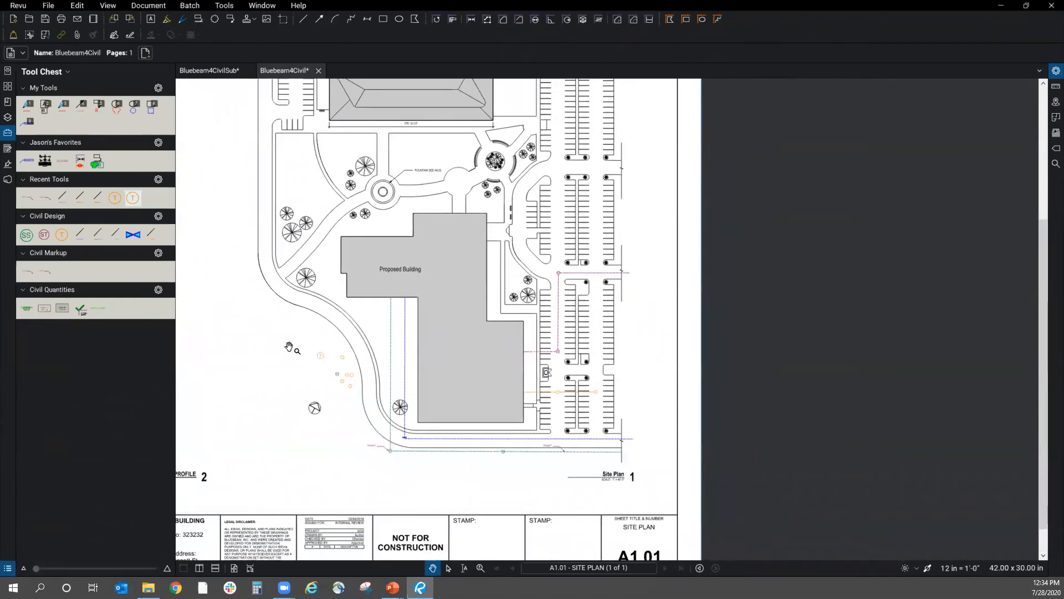
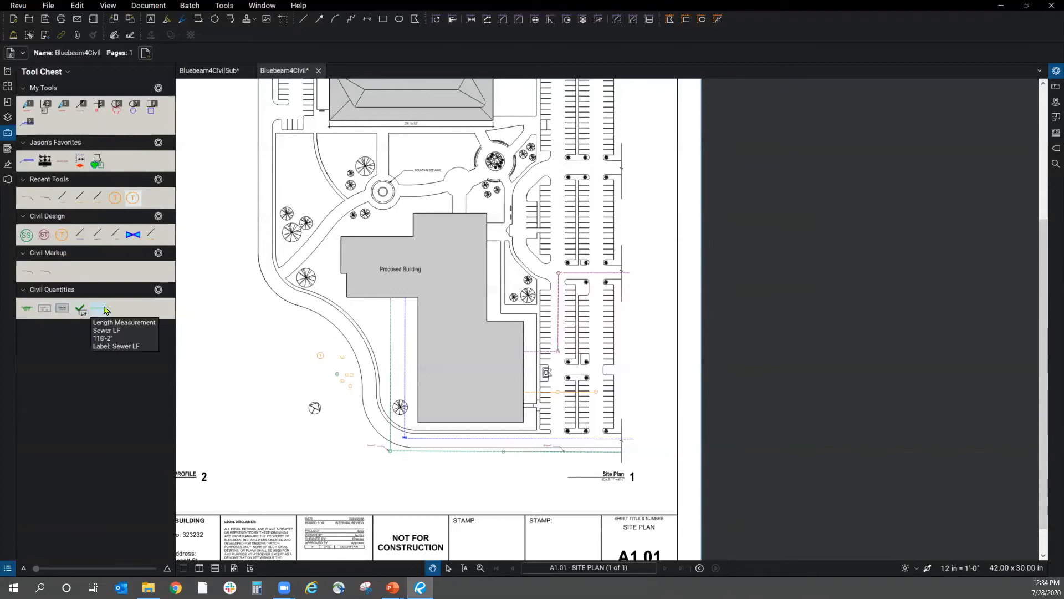
{"action": "left_click_drag", "start_coordinate": [366, 347], "coordinate": [458, 444]}
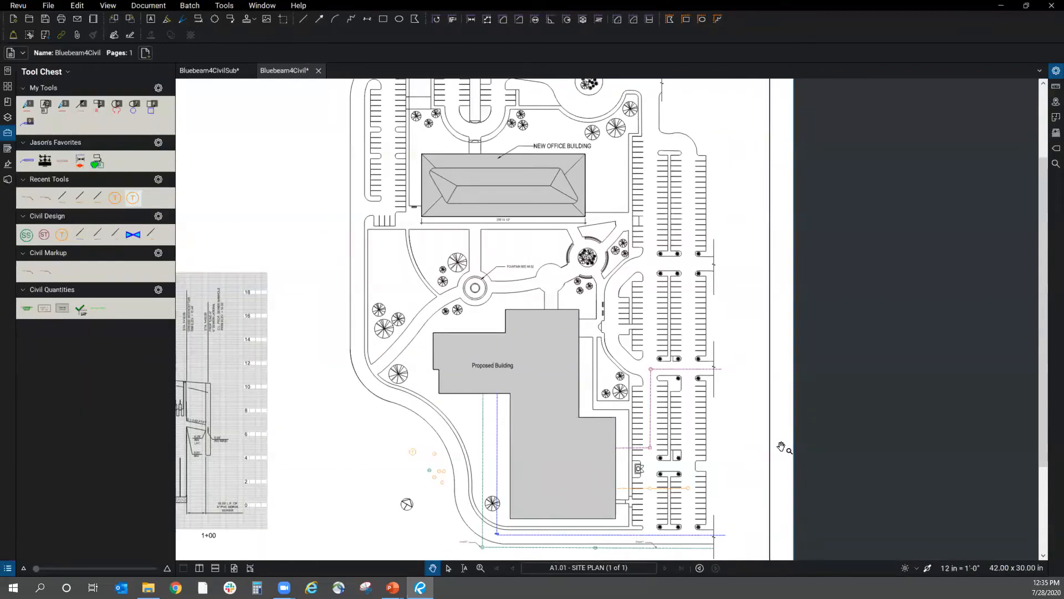
- View the export dialog for saving the Civil Quantities tool set as a .btx file, and cancel it
{"action": "left_click", "coordinate": [160, 293]}
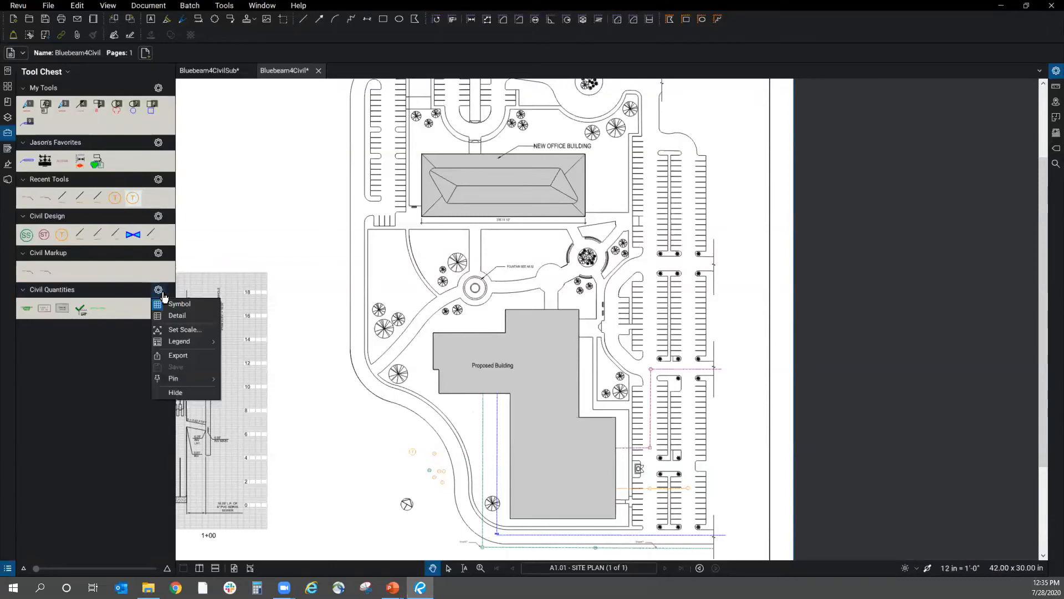
{"action": "left_click", "coordinate": [183, 356]}
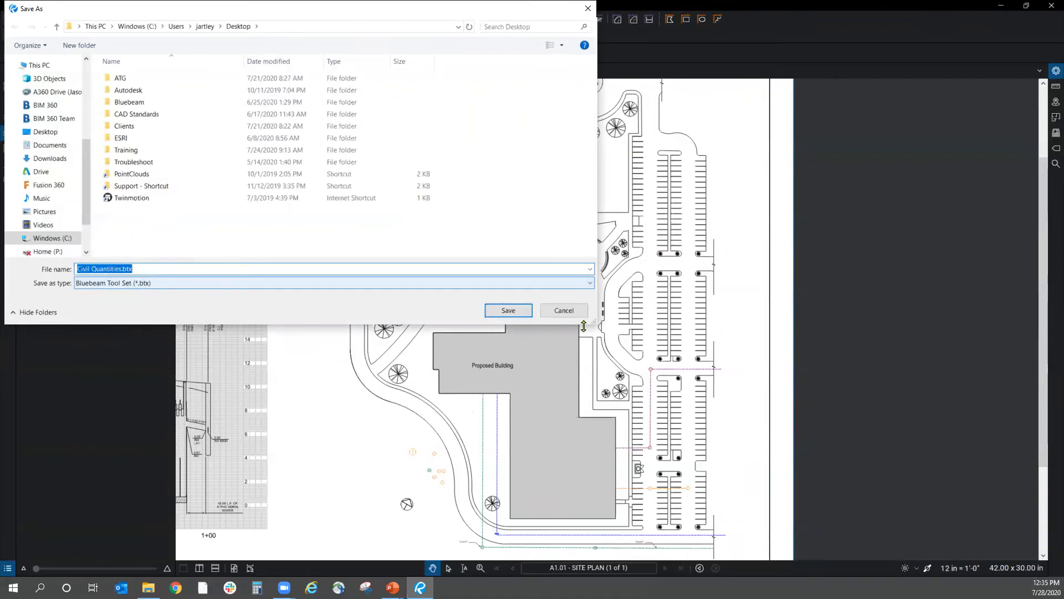
{"action": "left_click", "coordinate": [563, 311]}
- View the tool set import option in Manage Tool Sets, cancel the file selection, and close the dialog
{"action": "left_click", "coordinate": [65, 72]}
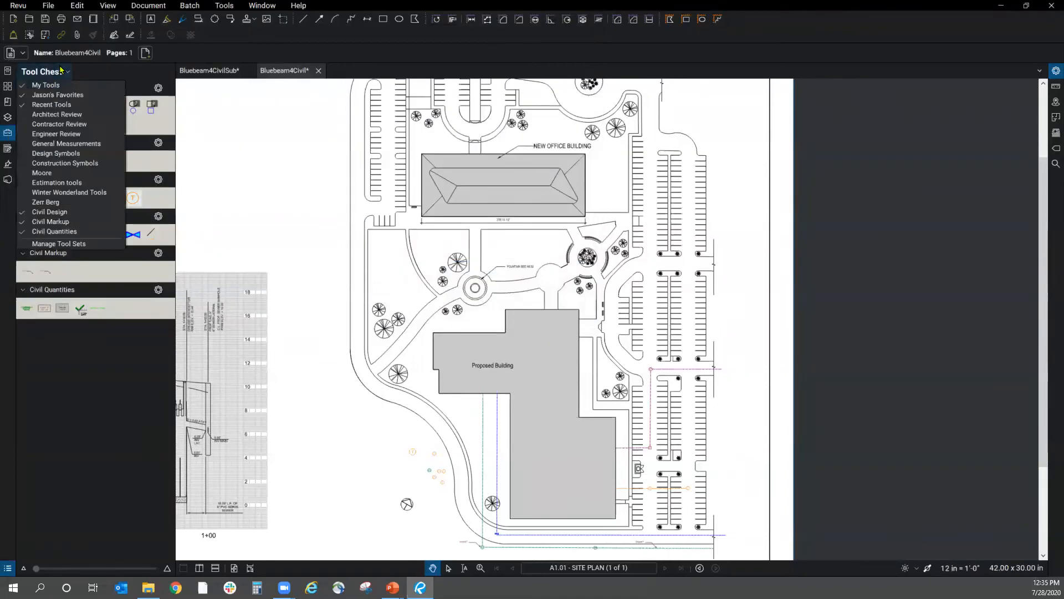
{"action": "left_click", "coordinate": [59, 244]}
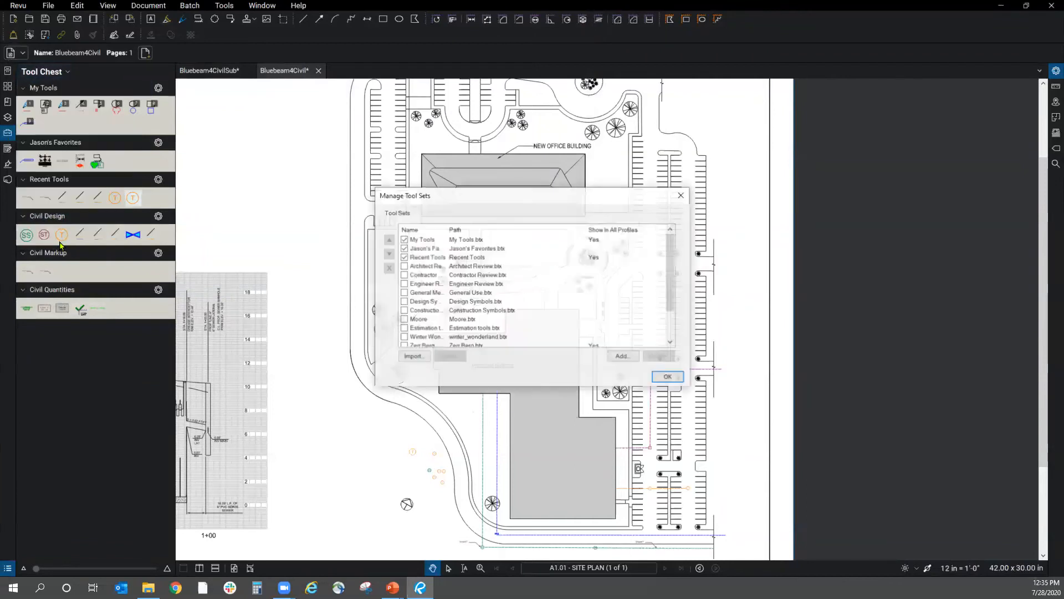
{"action": "left_click", "coordinate": [412, 357]}
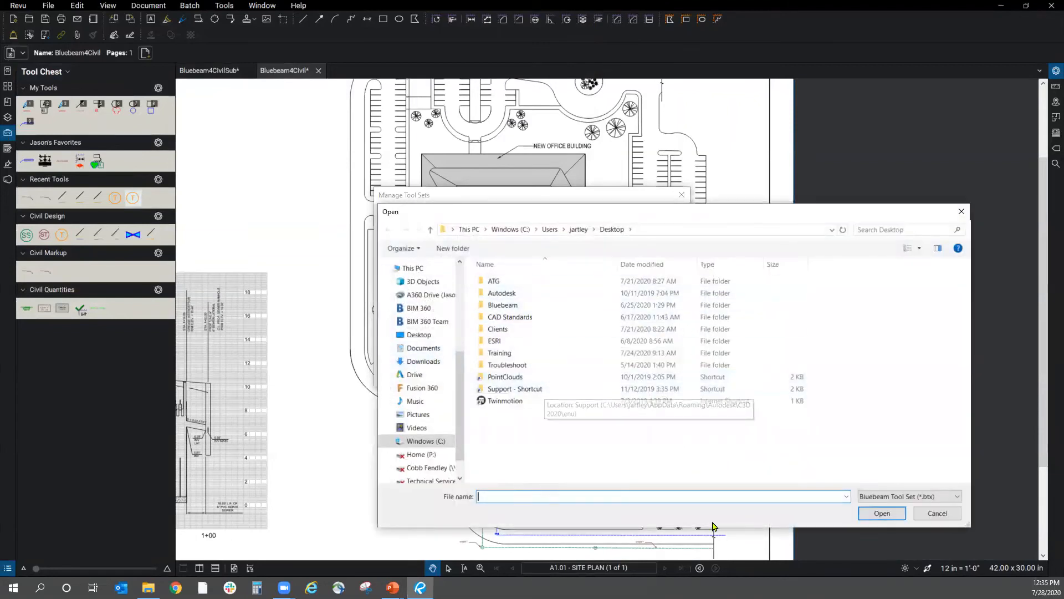
{"action": "left_click", "coordinate": [938, 513]}
{"action": "left_click", "coordinate": [668, 378]}
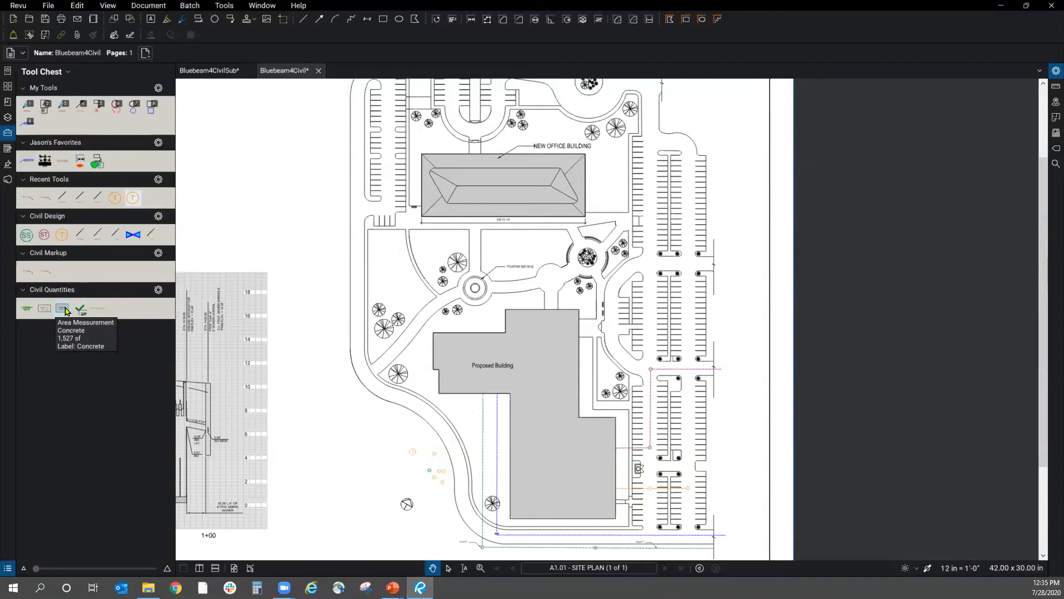
- Draw a rectangular area measurement about 1.58 by 0.84 inches in the blank space beside the site plan
{"action": "scroll", "coordinate": [410, 260], "scroll_direction": "down", "scroll_amount": 5}
{"action": "scroll", "coordinate": [410, 260], "scroll_direction": "up", "scroll_amount": 6}
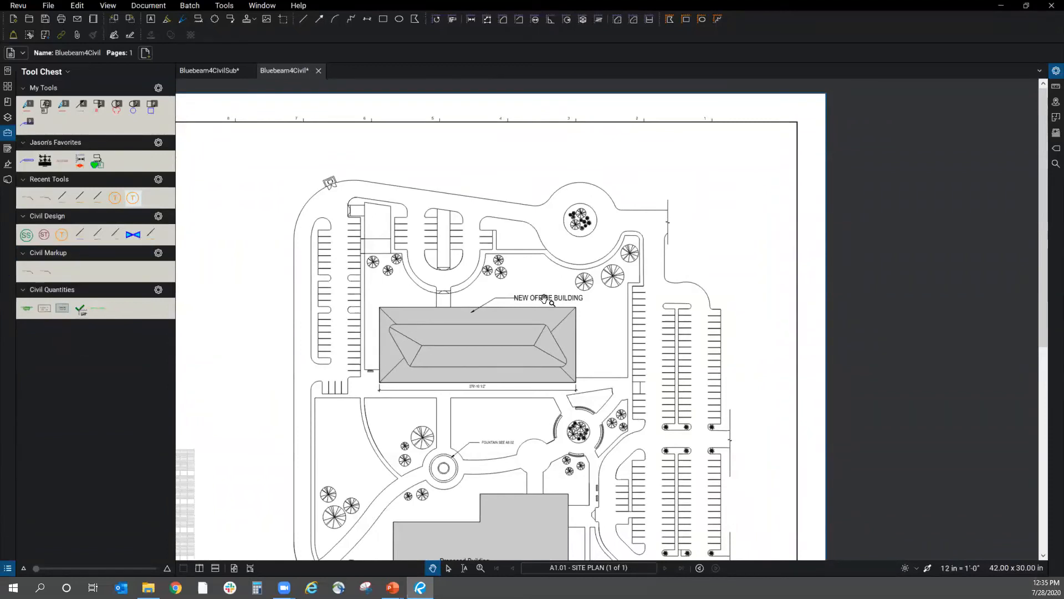
{"action": "left_click", "coordinate": [232, 10]}
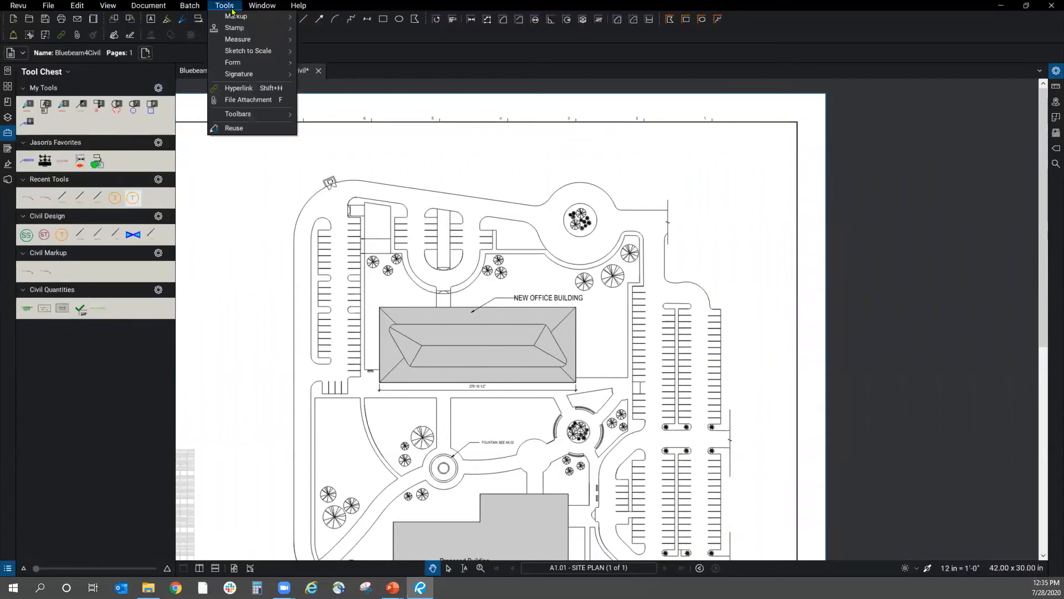
{"action": "mouse_move", "coordinate": [235, 20]}
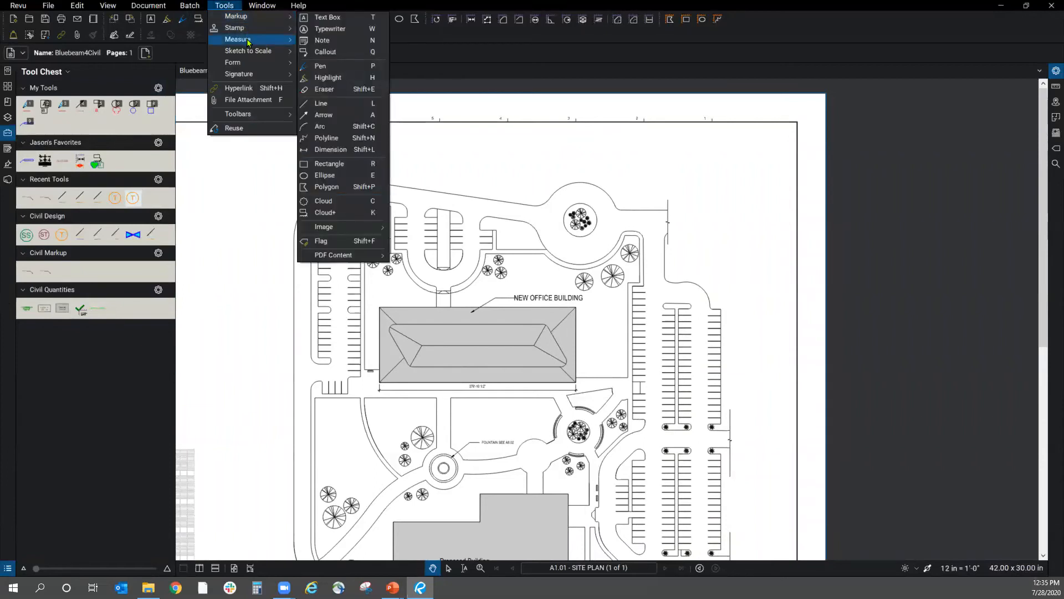
{"action": "left_click", "coordinate": [314, 272]}
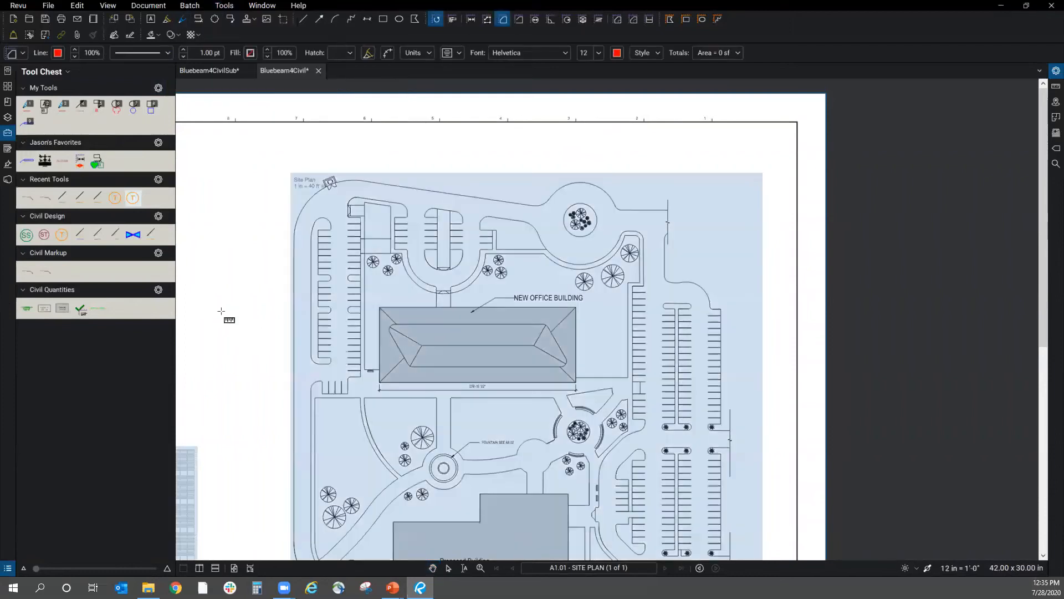
{"action": "left_click_drag", "start_coordinate": [221, 311], "coordinate": [265, 334]}
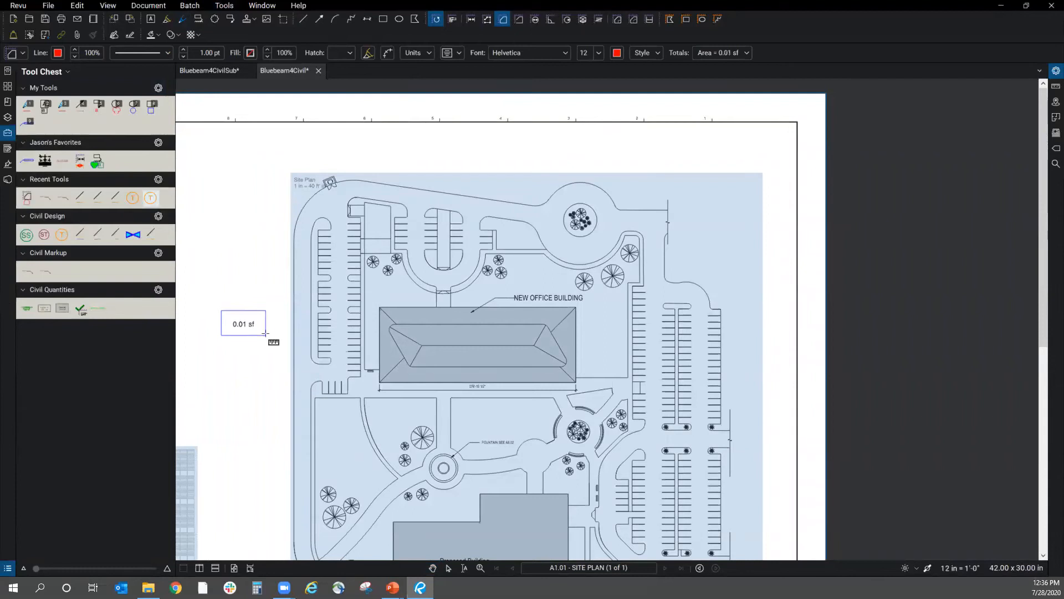
- Label the area measurement Gravel and set both its line color and fill color to light orange
{"action": "left_click", "coordinate": [1055, 71]}
{"action": "left_click", "coordinate": [971, 130]}
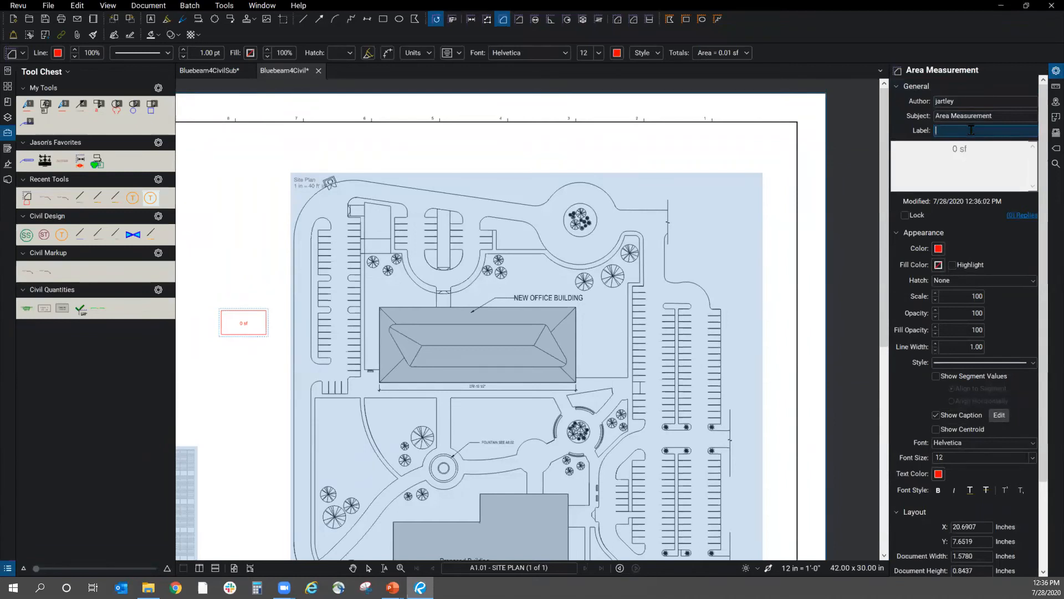
{"action": "type", "text": "G"}
{"action": "left_click", "coordinate": [939, 249]}
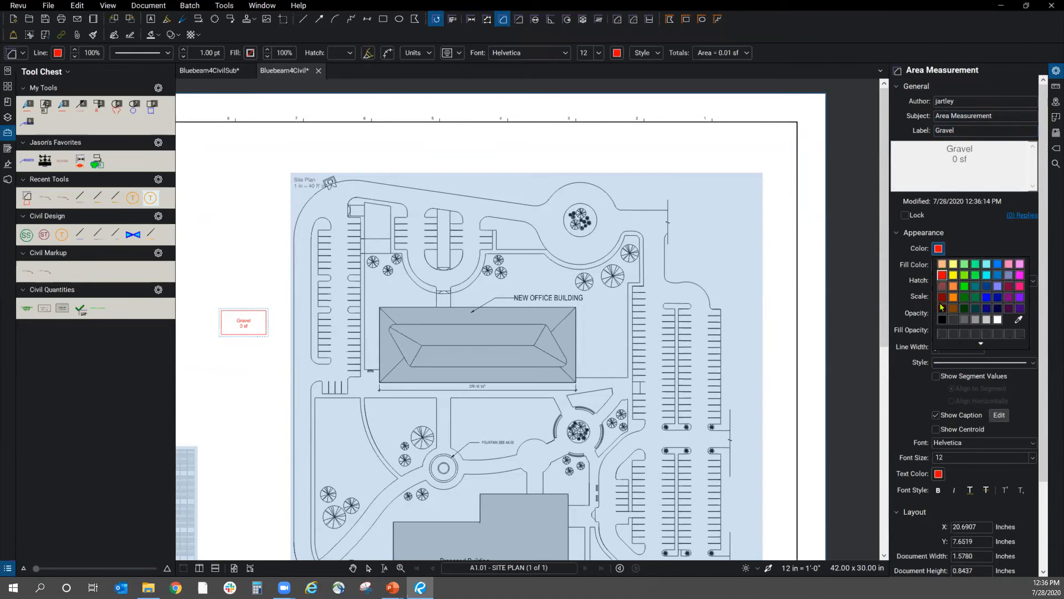
{"action": "left_click", "coordinate": [942, 264]}
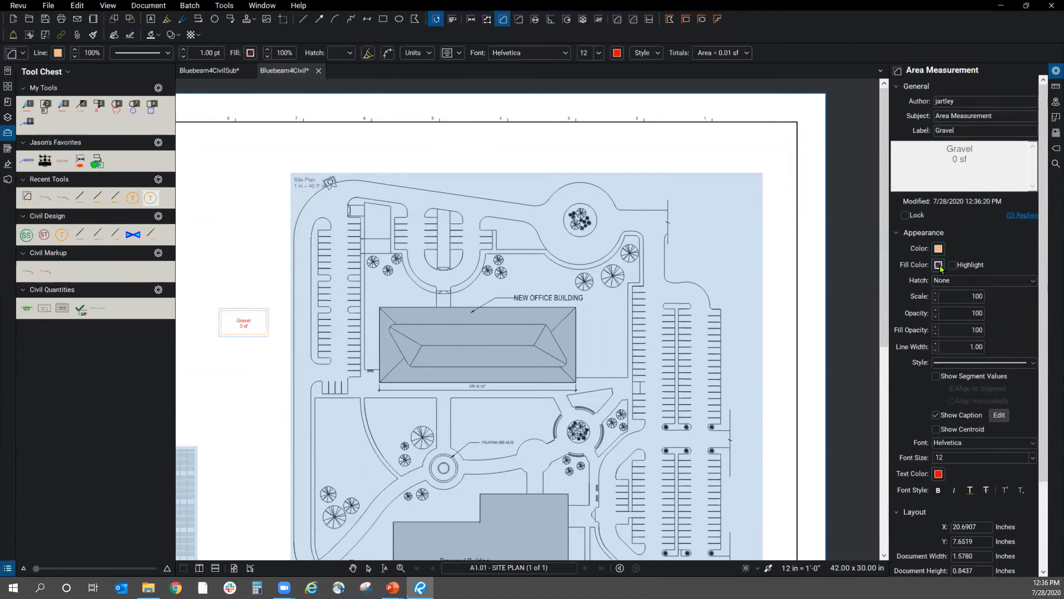
{"action": "left_click", "coordinate": [941, 266]}
{"action": "left_click", "coordinate": [943, 281]}
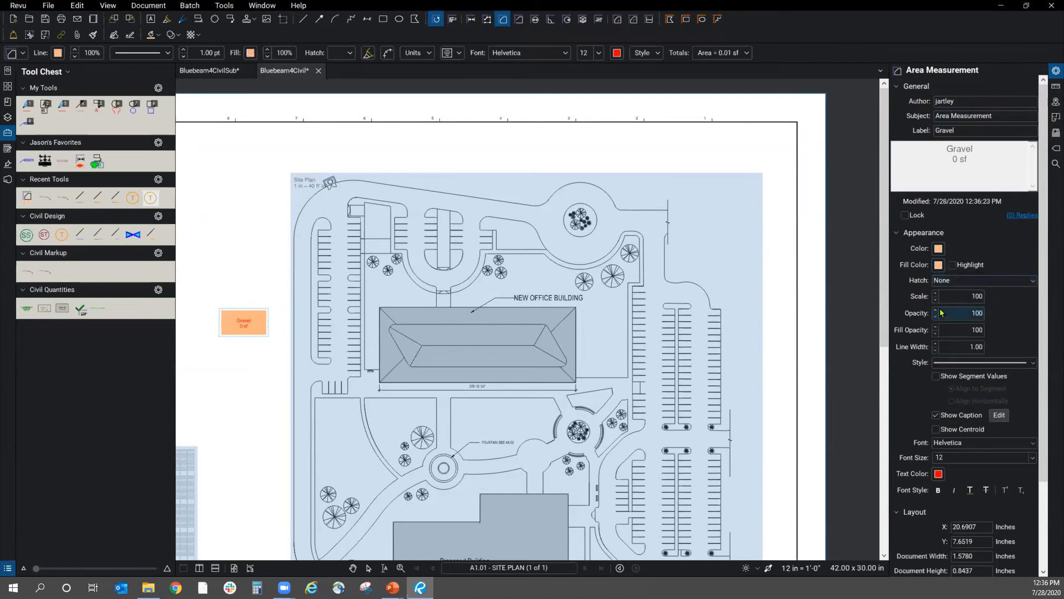
- Give the Gravel area measurement a 10% Dots hatch and set its fill opacity to 40
{"action": "left_click", "coordinate": [953, 282]}
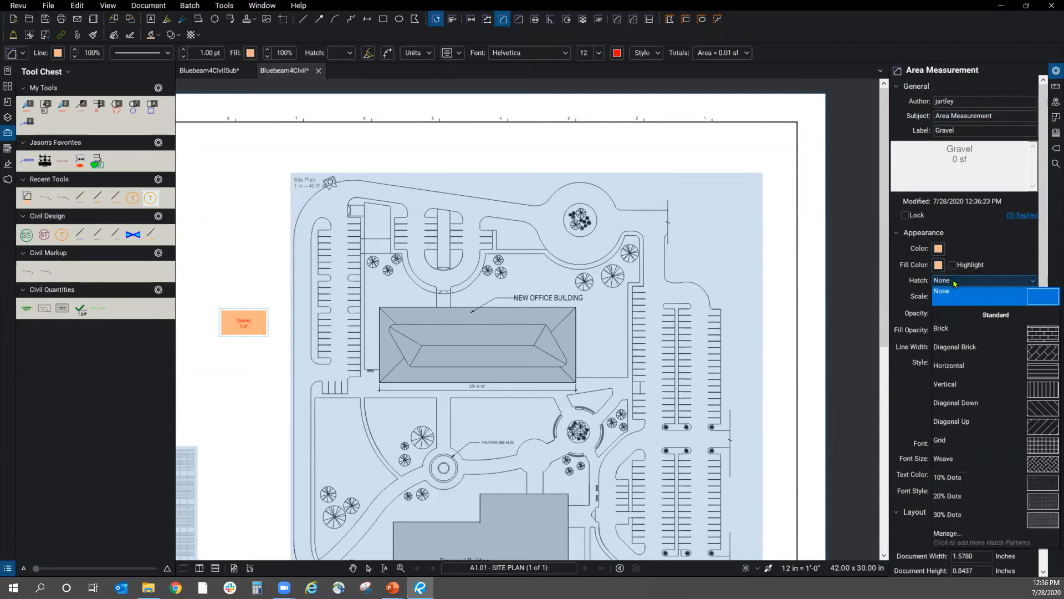
{"action": "left_click", "coordinate": [1045, 483]}
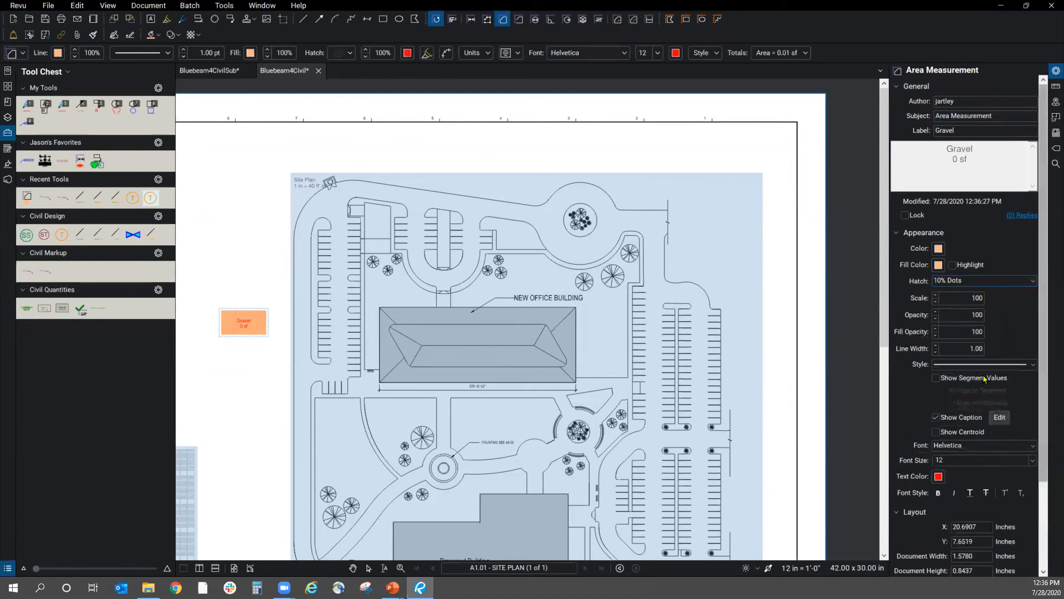
{"action": "left_click", "coordinate": [936, 335]}
{"action": "left_click", "coordinate": [936, 335]}
{"action": "left_click", "coordinate": [936, 335]}
{"action": "left_click", "coordinate": [936, 335]}
{"action": "left_click", "coordinate": [936, 335]}
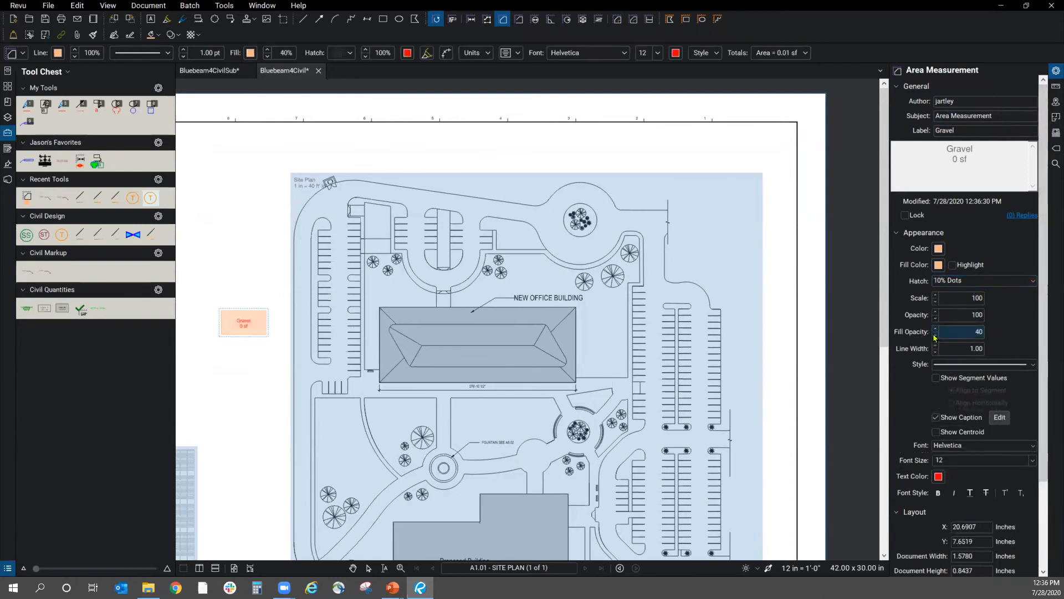
- Set the Gravel measurement's caption text to black and its font to Courier
{"action": "left_click", "coordinate": [939, 476]}
{"action": "left_click", "coordinate": [943, 493]}
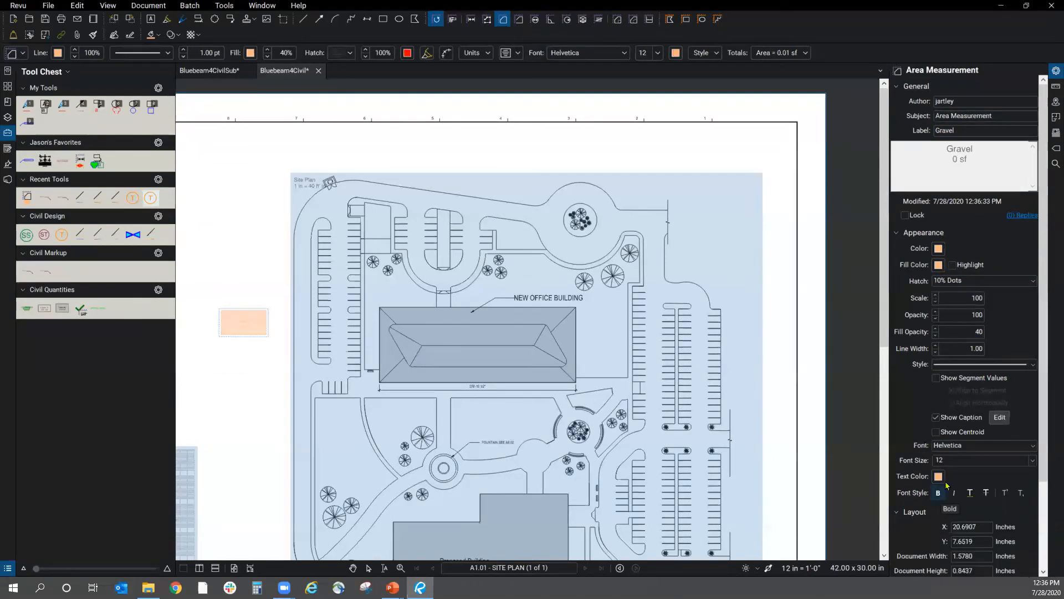
{"action": "left_click", "coordinate": [939, 476]}
{"action": "left_click", "coordinate": [943, 547]}
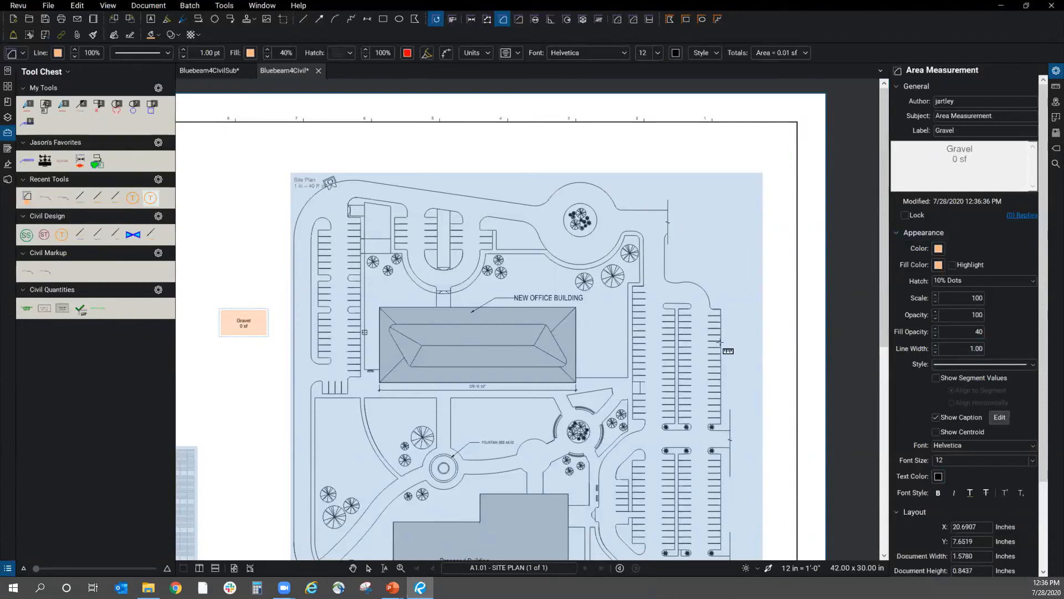
{"action": "scroll", "coordinate": [936, 334], "scroll_direction": "down", "scroll_amount": 3}
{"action": "left_click", "coordinate": [942, 339]}
{"action": "type", "text": "Courier"}
- Add the Gravel area measurement to the Civil Quantities tool set and delete the drawn sample from the sheet
{"action": "left_click", "coordinate": [922, 526]}
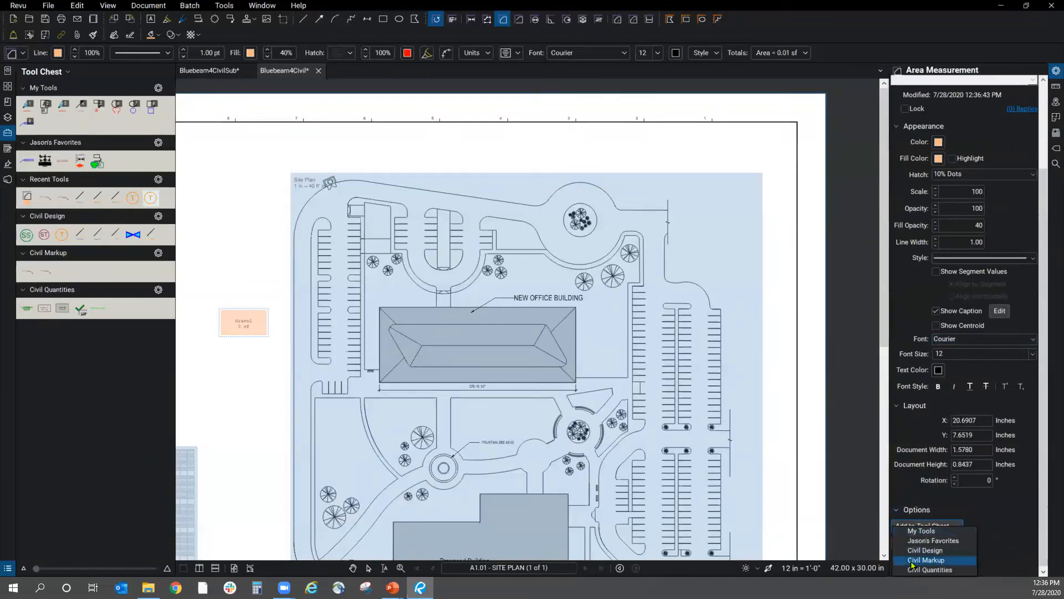
{"action": "left_click", "coordinate": [904, 570]}
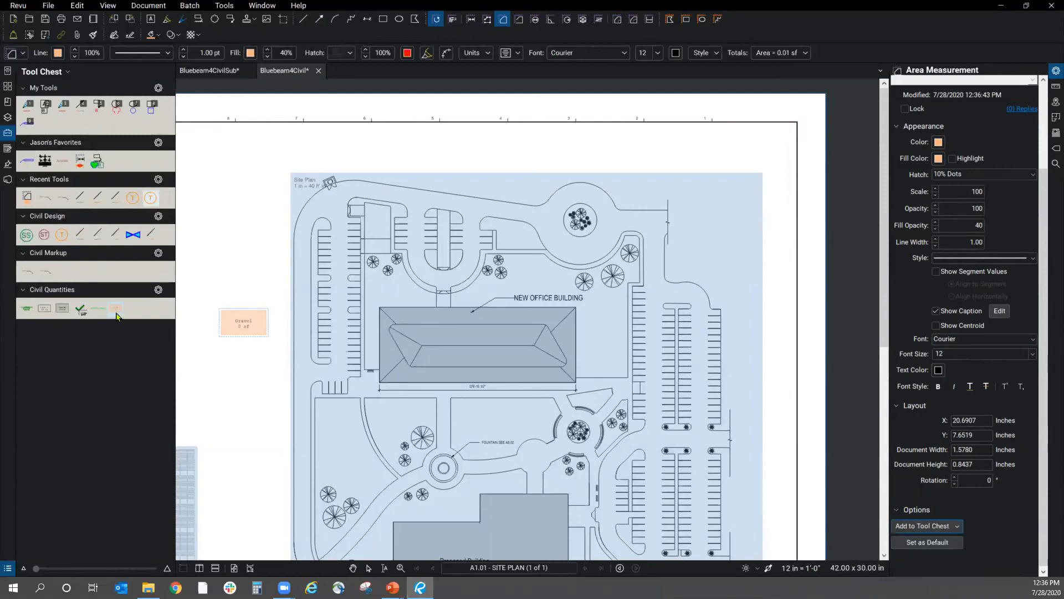
{"action": "left_click", "coordinate": [116, 315]}
{"action": "key", "text": "Escape"}
{"action": "left_click", "coordinate": [236, 330]}
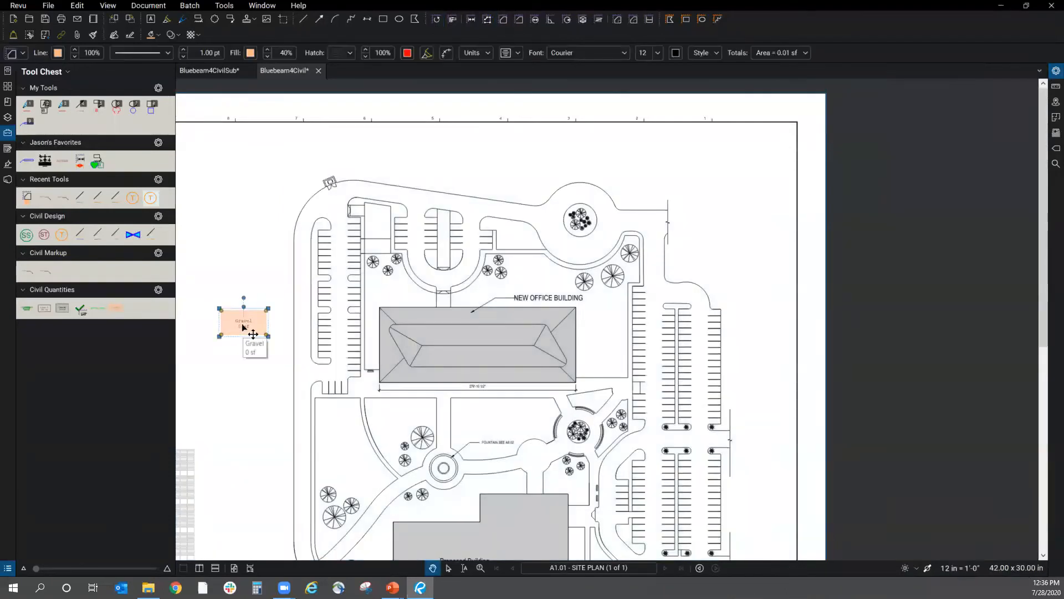
{"action": "key", "text": "Delete"}
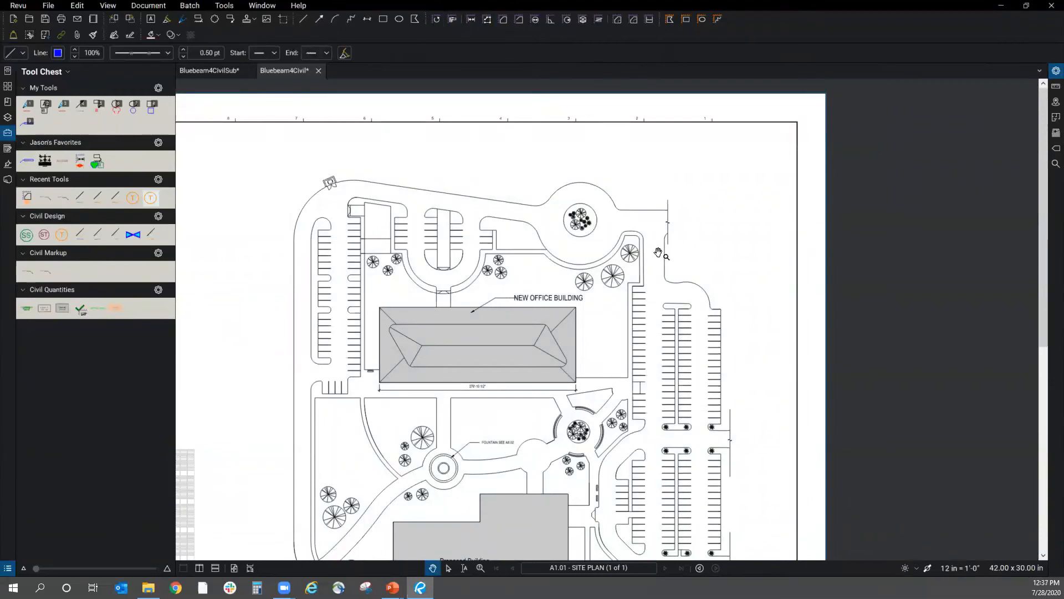
- Start Dynamic Fill for the fountain area of the site plan and set it to create the Civil Quantities Gravel area measurement
{"action": "scroll", "coordinate": [578, 303], "scroll_direction": "down", "scroll_amount": 2}
{"action": "scroll", "coordinate": [435, 312], "scroll_direction": "up", "scroll_amount": 3}
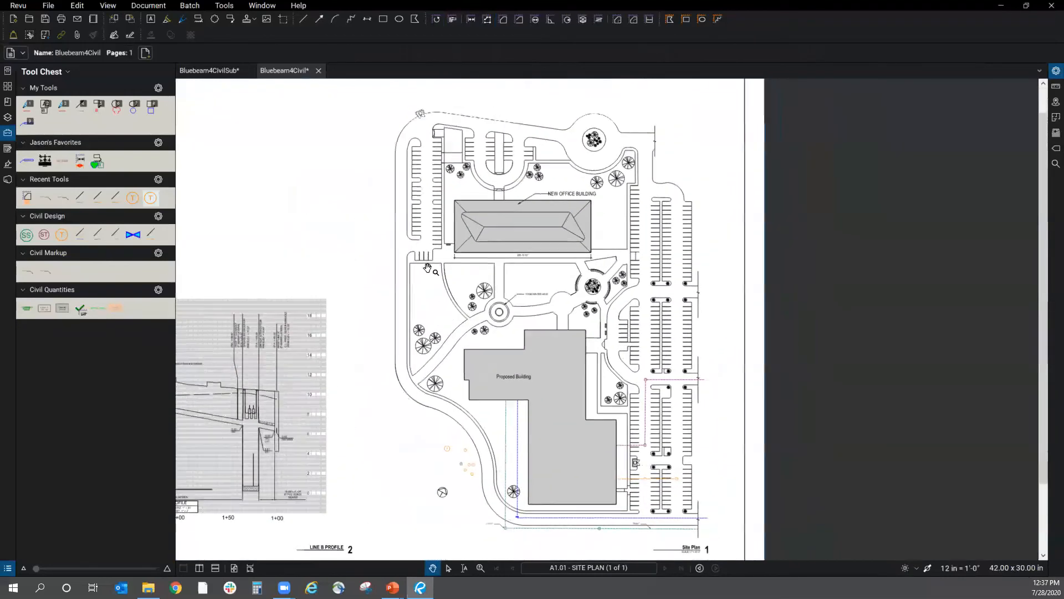
{"action": "scroll", "coordinate": [435, 312], "scroll_direction": "up", "scroll_amount": 2}
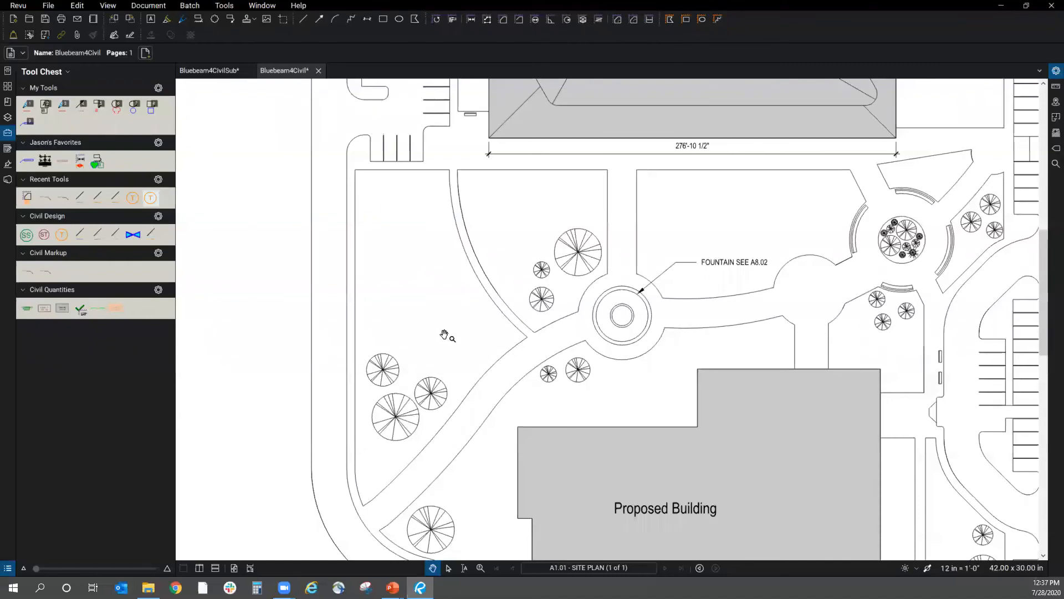
{"action": "left_click", "coordinate": [220, 5]}
{"action": "mouse_move", "coordinate": [239, 41]}
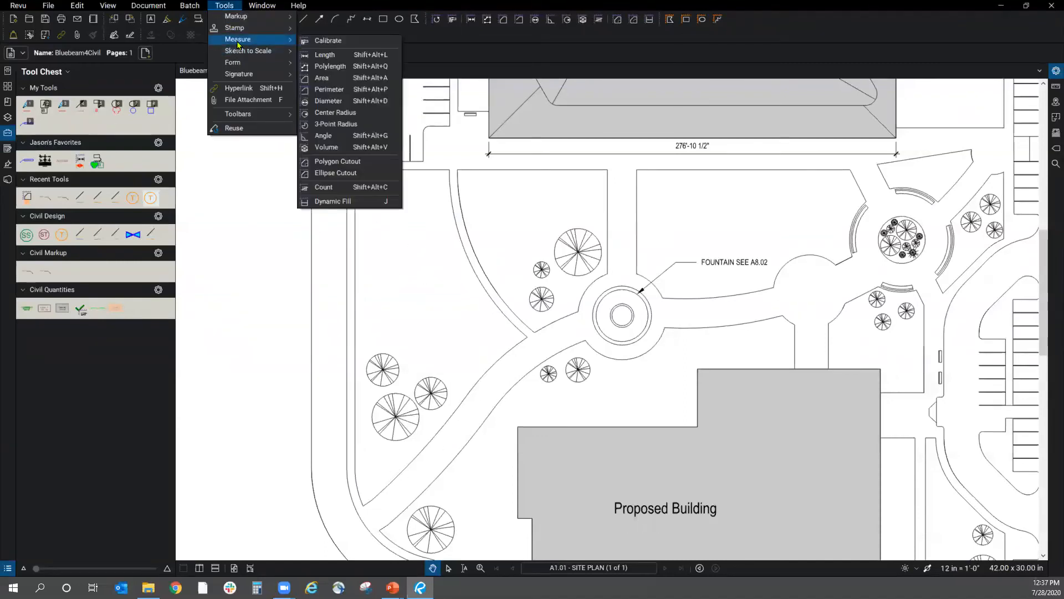
{"action": "left_click", "coordinate": [370, 209]}
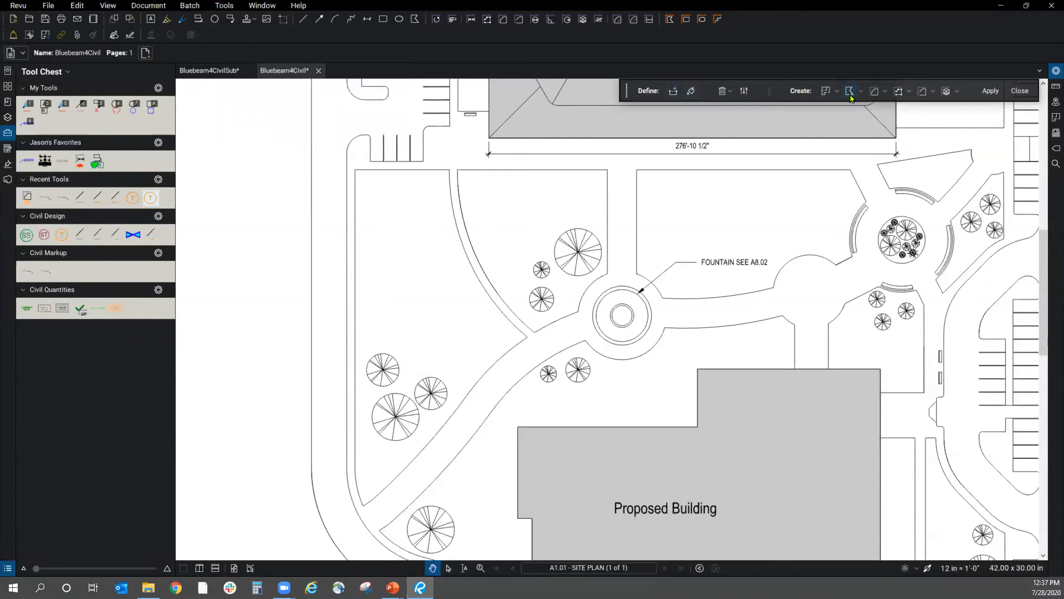
{"action": "left_click", "coordinate": [885, 92]}
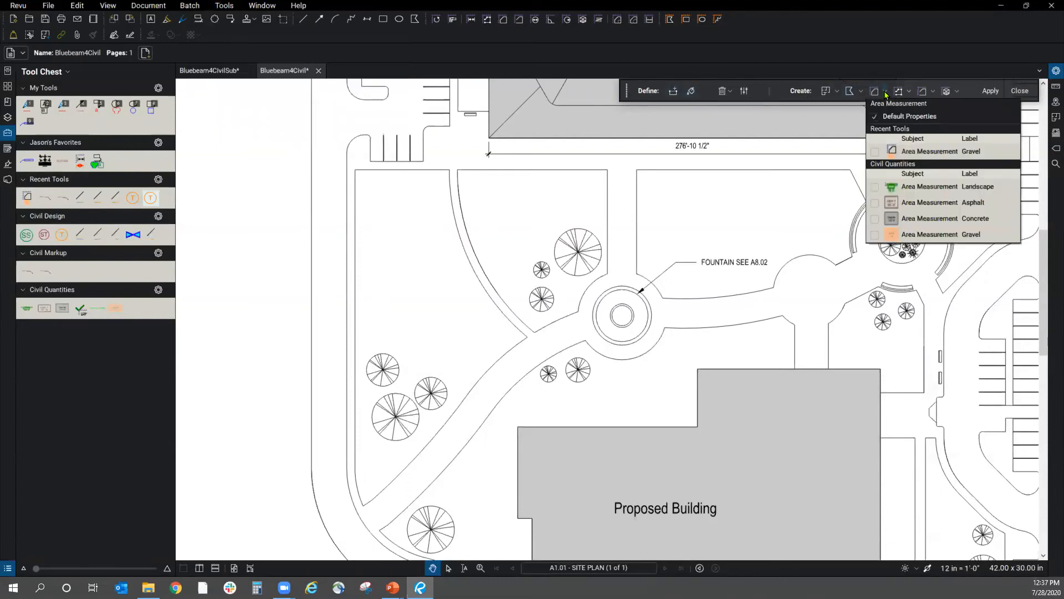
{"action": "left_click", "coordinate": [885, 92]}
{"action": "left_click", "coordinate": [885, 91]}
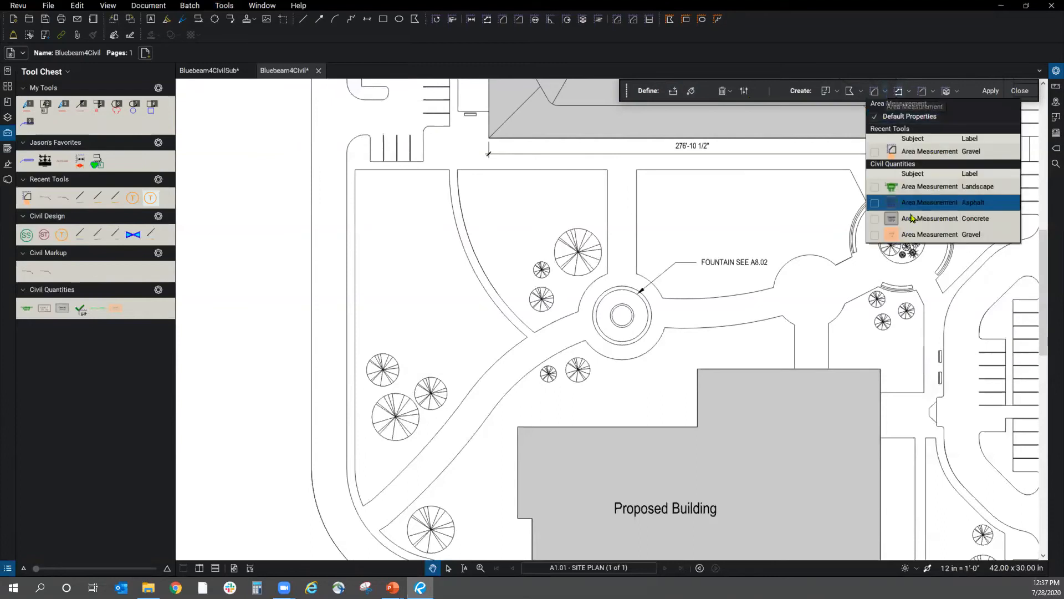
{"action": "left_click", "coordinate": [946, 236]}
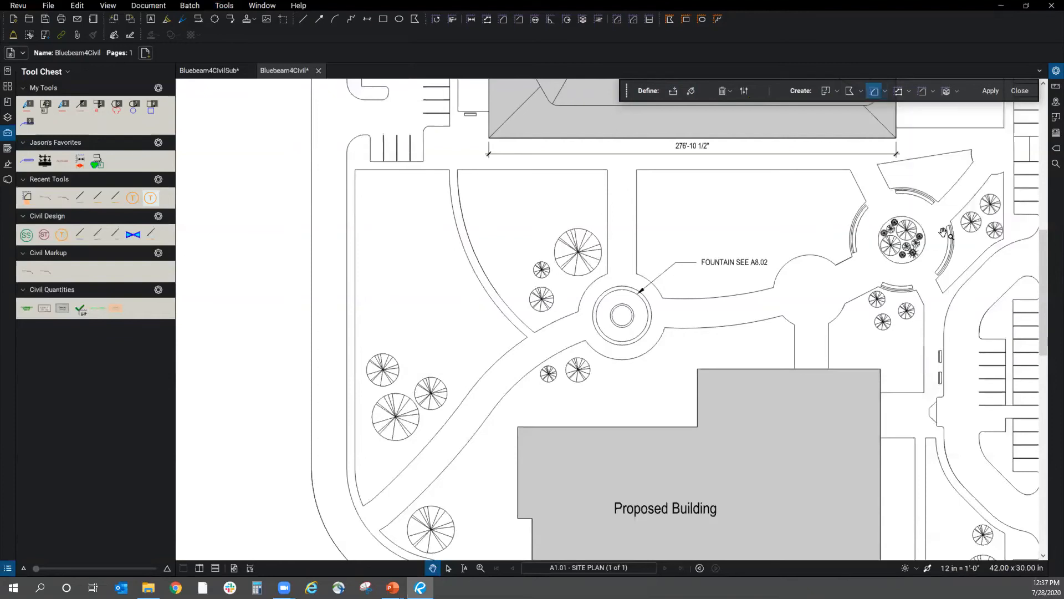
- Fill the large planting area west of the curved walkway as a Gravel measurement and move its caption above the trees
{"action": "left_click", "coordinate": [692, 92]}
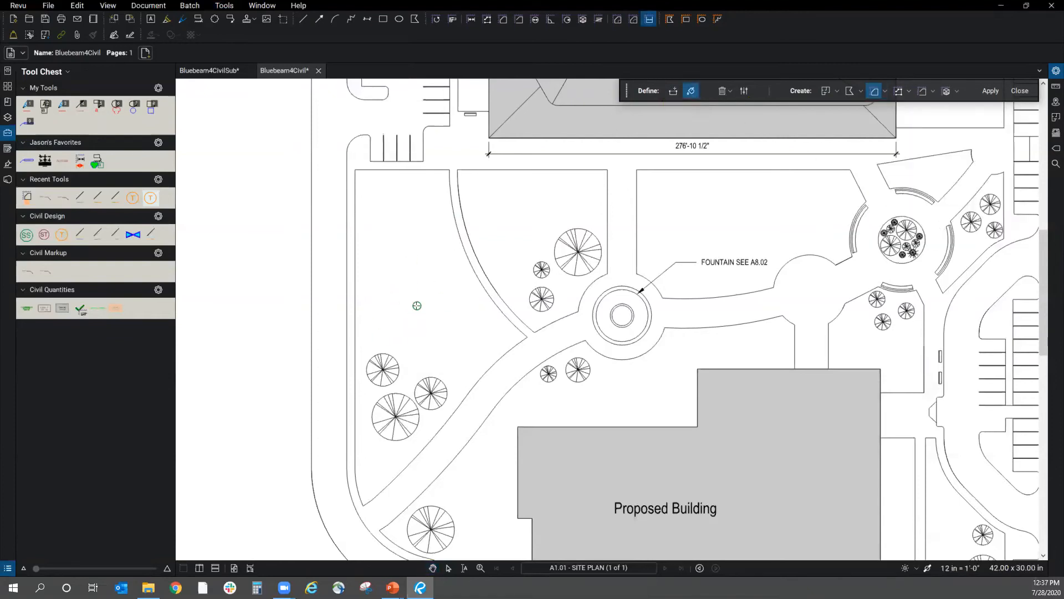
{"action": "left_click_drag", "start_coordinate": [417, 305], "coordinate": [416, 305]}
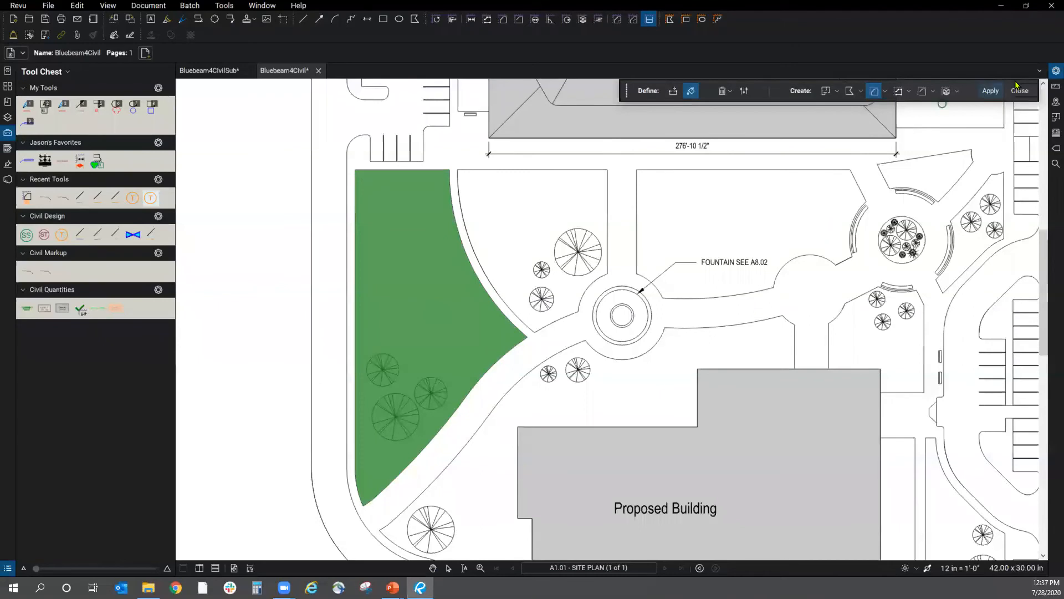
{"action": "left_click", "coordinate": [987, 91]}
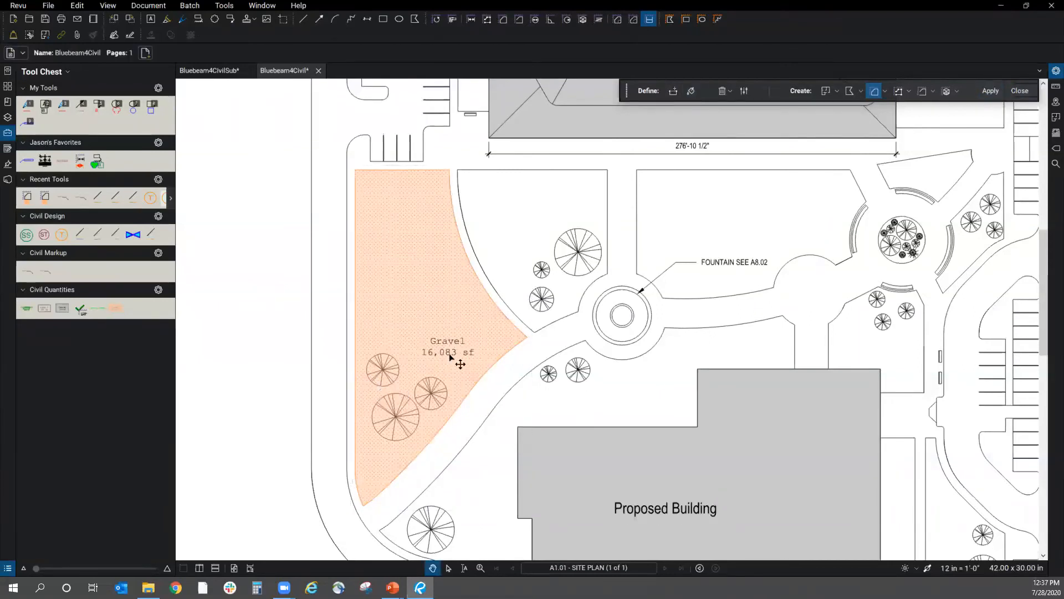
{"action": "left_click_drag", "start_coordinate": [450, 356], "coordinate": [413, 301]}
{"action": "left_click", "coordinate": [610, 383]}
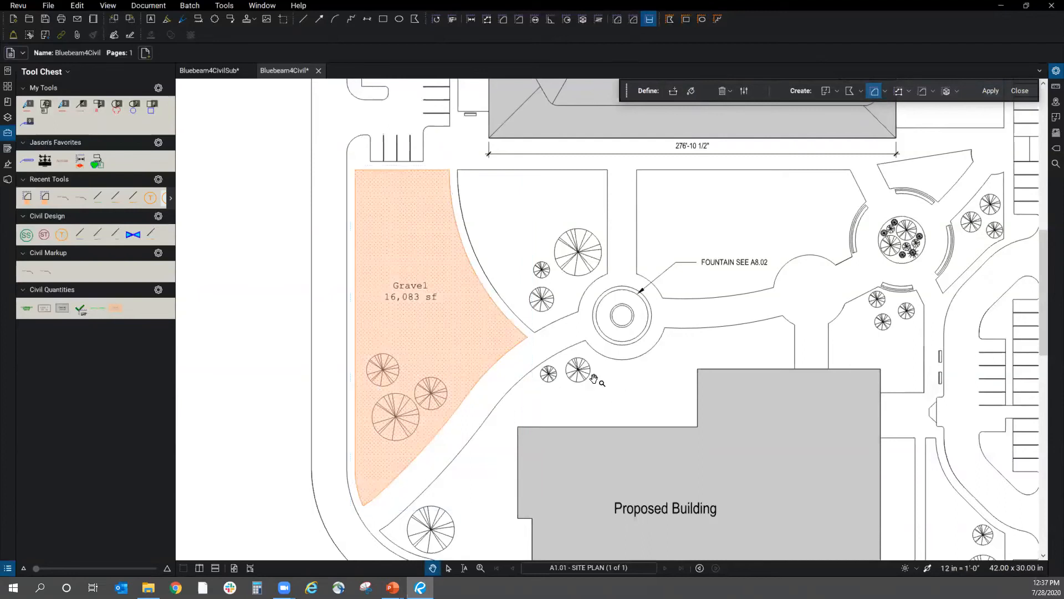
- Use Dynamic Fill with the Civil Quantities Landscape tool to create an area measurement over the same planting area
{"action": "left_click", "coordinate": [886, 96]}
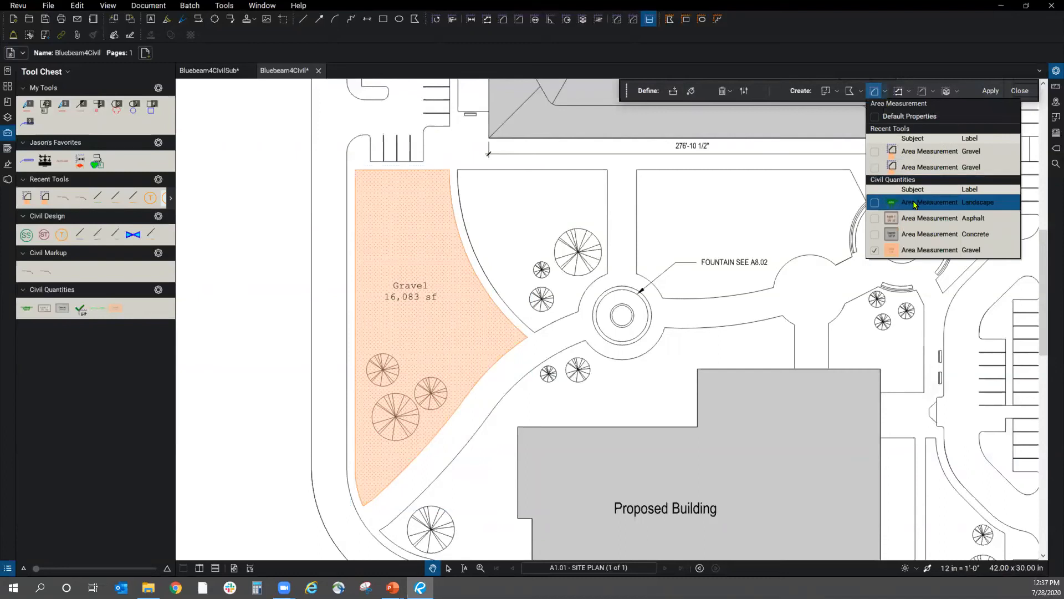
{"action": "left_click", "coordinate": [915, 203]}
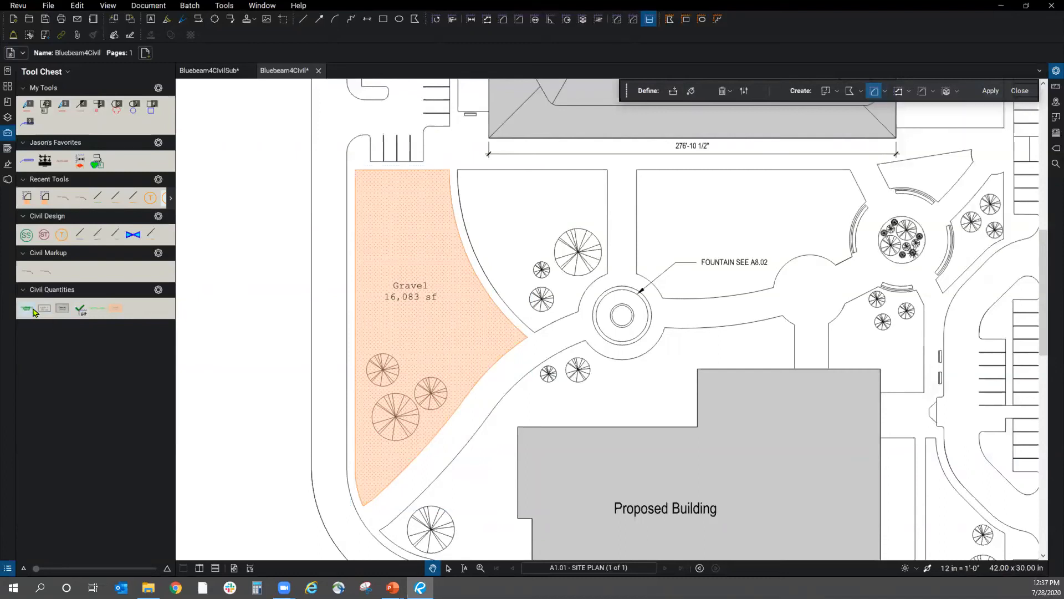
{"action": "left_click", "coordinate": [691, 92]}
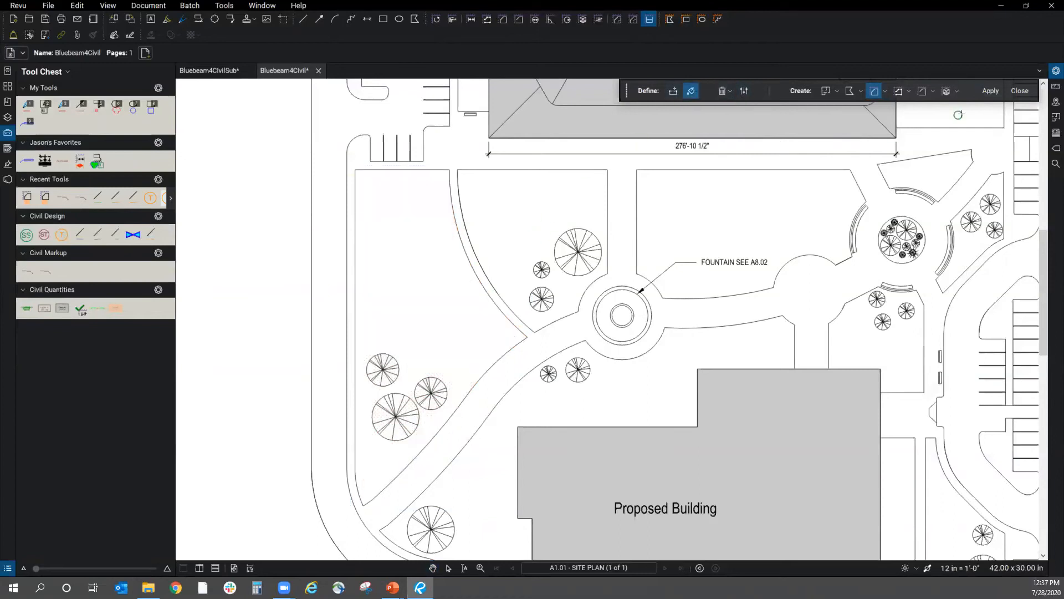
{"action": "left_click", "coordinate": [406, 304]}
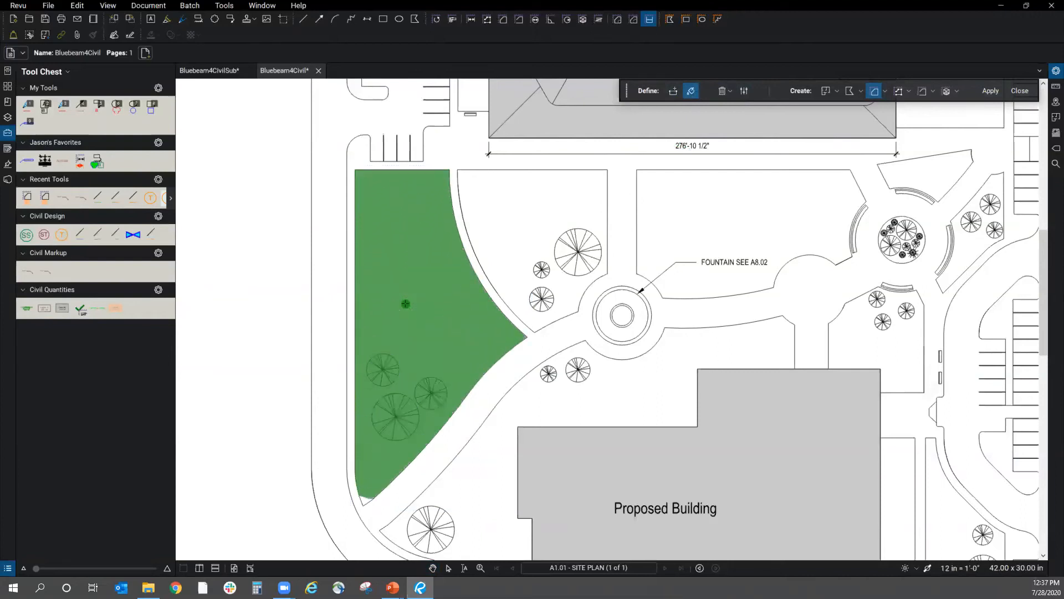
{"action": "left_click", "coordinate": [990, 91]}
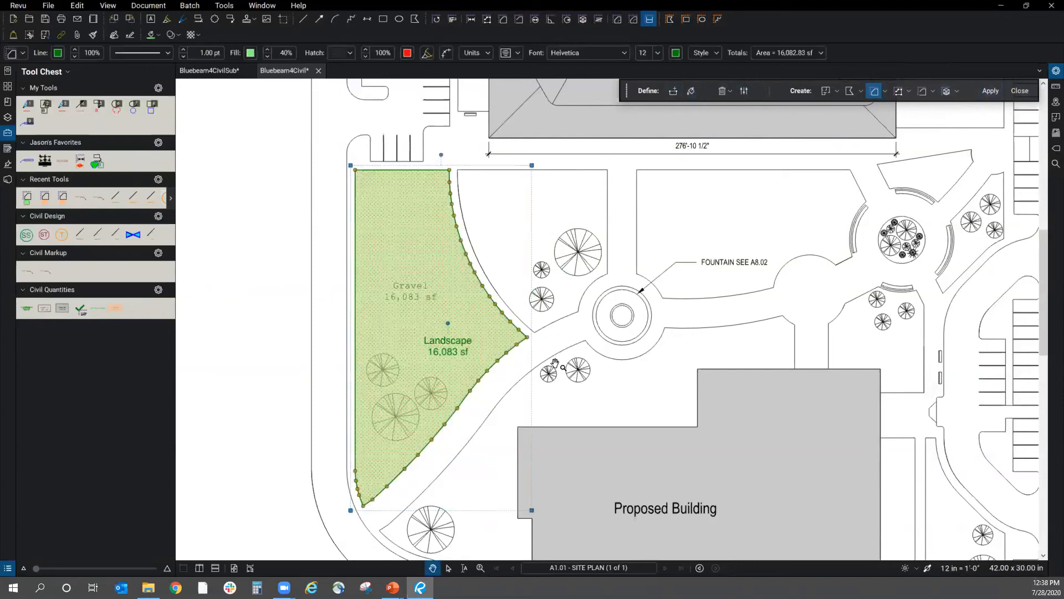
{"action": "left_click", "coordinate": [499, 367]}
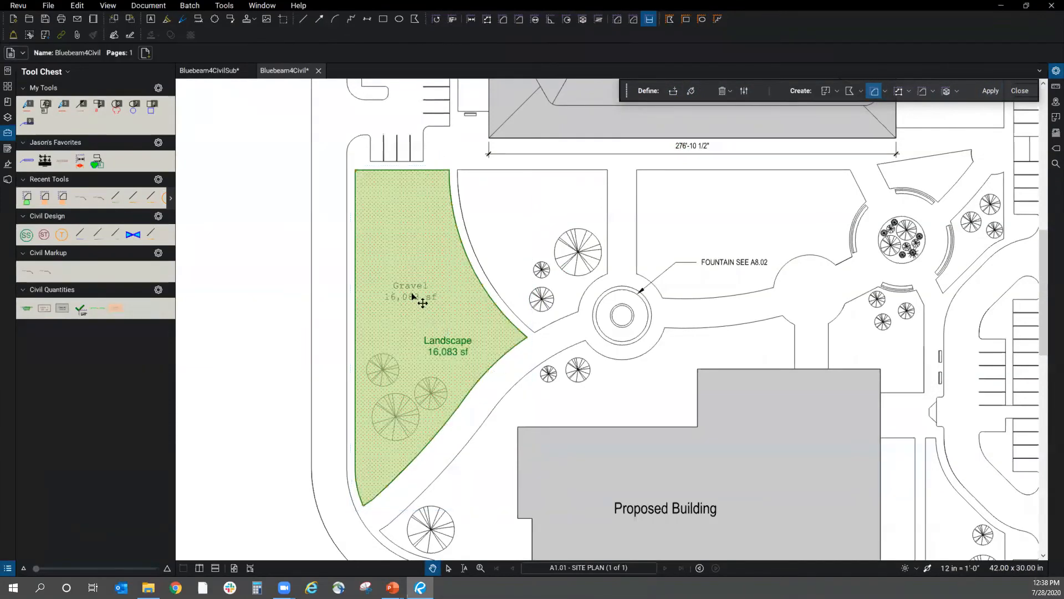
- Delete the Landscape measurement overlapping the Gravel area west of the curved walkway and close Dynamic Fill
{"action": "left_click_drag", "start_coordinate": [451, 356], "coordinate": [700, 272]}
{"action": "key", "text": "Delete"}
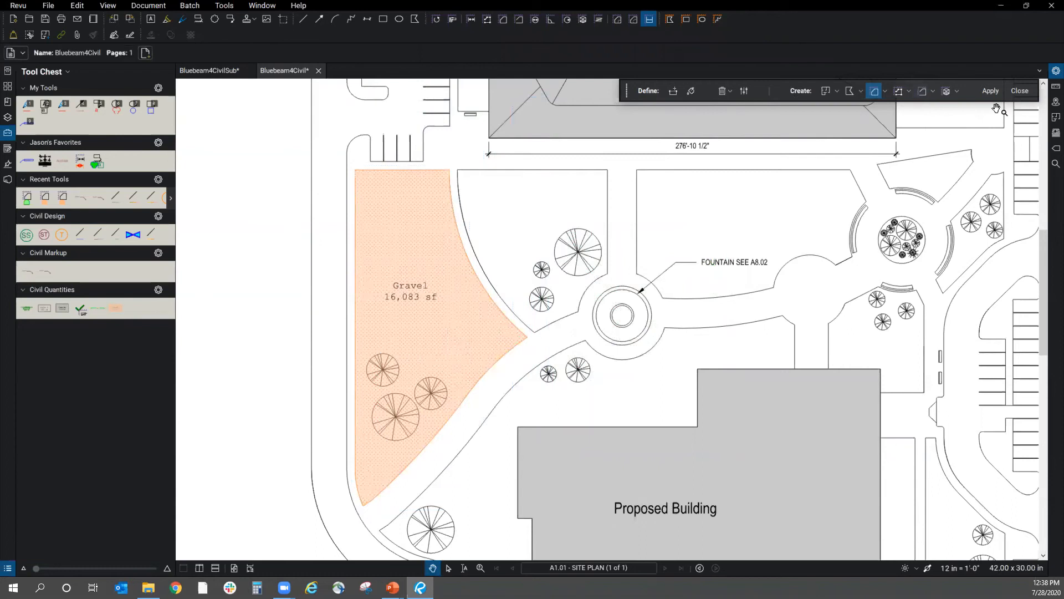
{"action": "left_click", "coordinate": [1020, 90]}
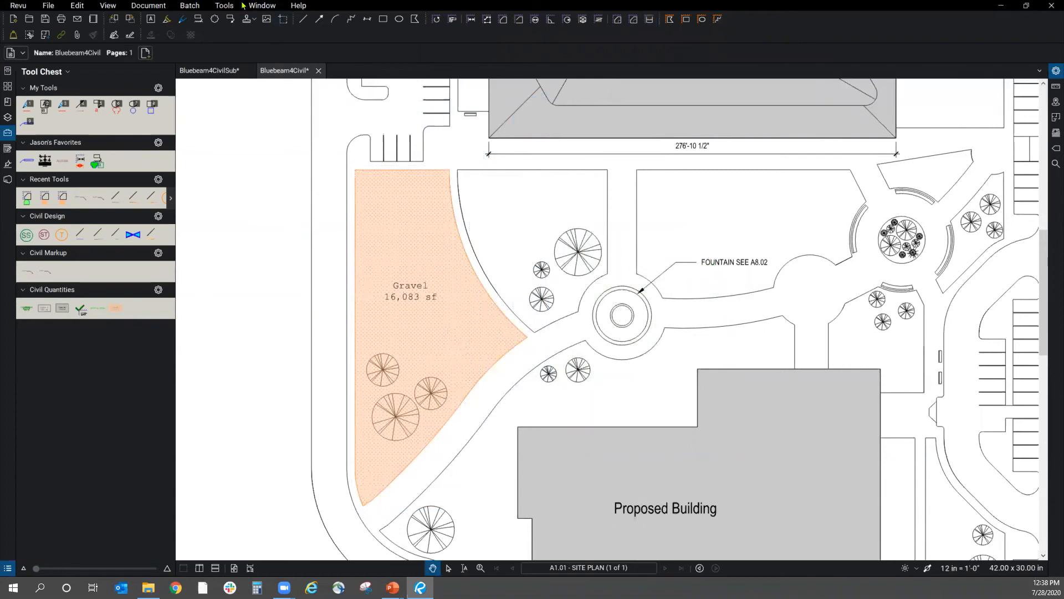
- Use Dynamic Fill with the Civil Quantities Landscape tool to measure the planting area northwest of the fountain, and move its caption above the trees
{"action": "key", "text": "j"}
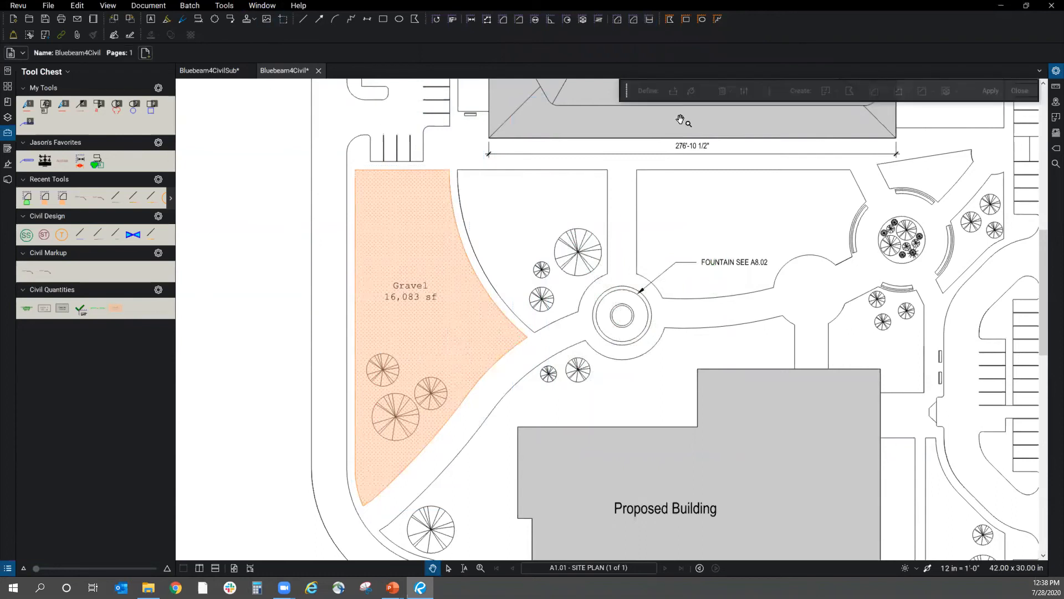
{"action": "left_click", "coordinate": [885, 93]}
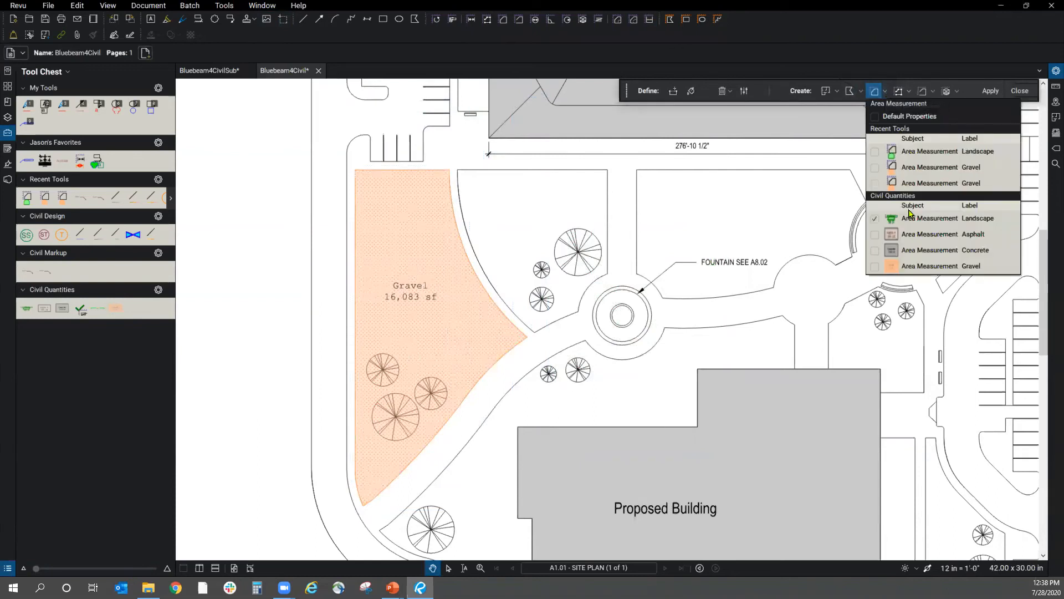
{"action": "left_click", "coordinate": [935, 223]}
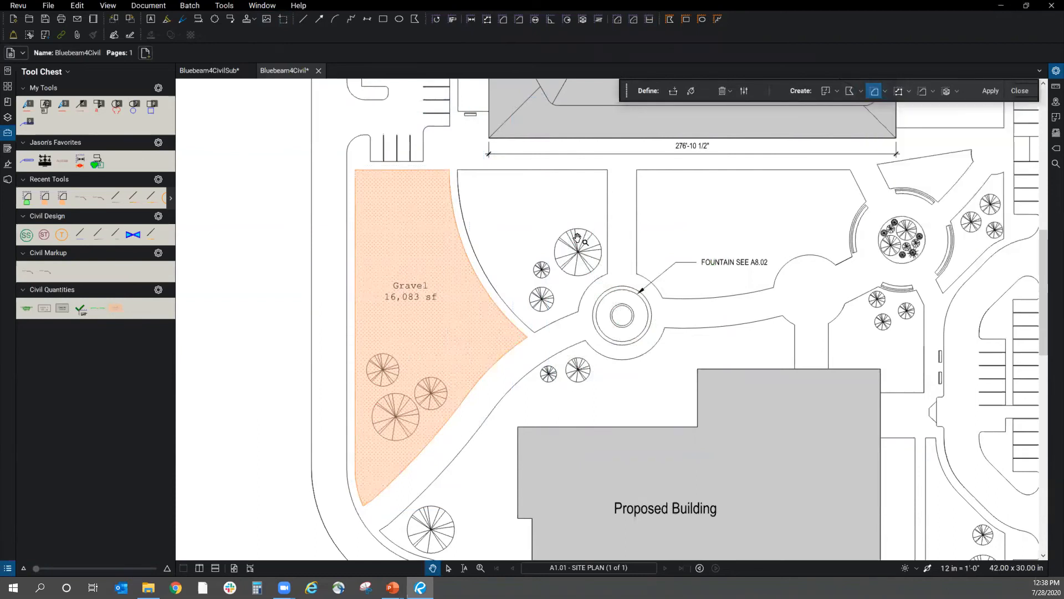
{"action": "left_click", "coordinate": [691, 92]}
{"action": "left_click", "coordinate": [543, 220]}
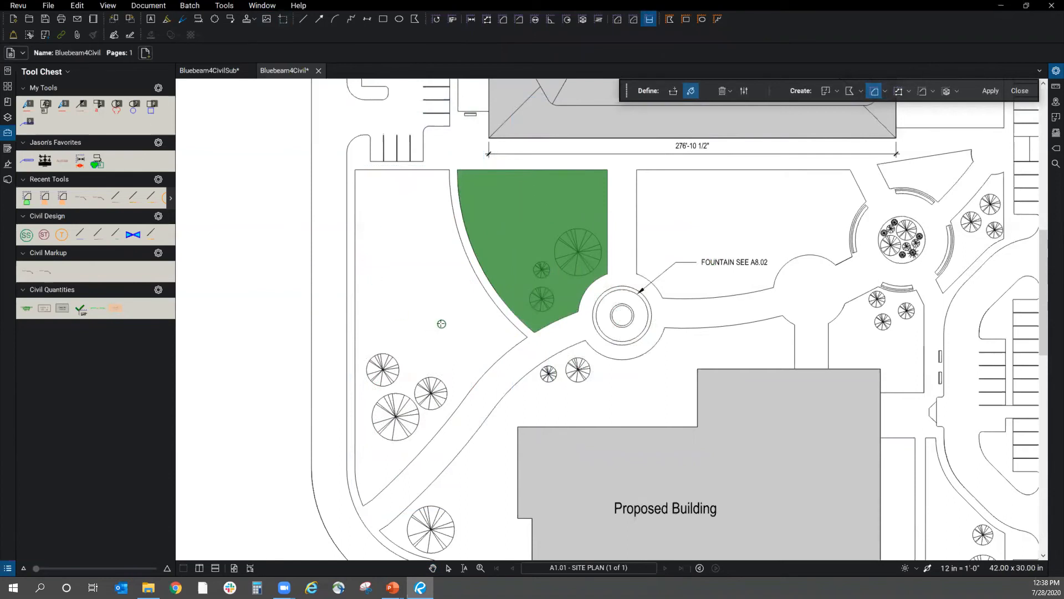
{"action": "left_click", "coordinate": [990, 92]}
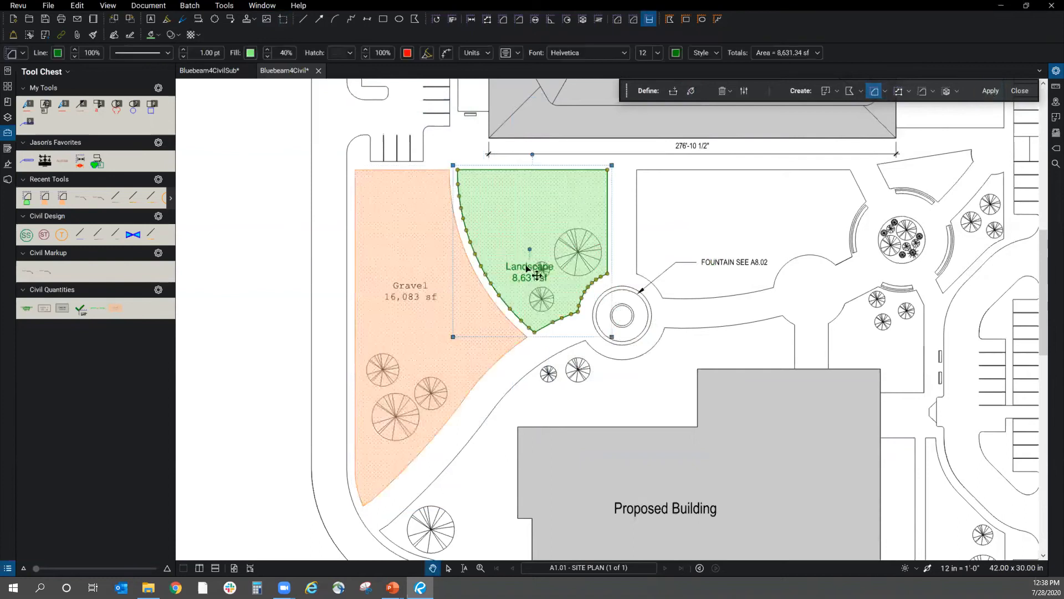
{"action": "left_click_drag", "start_coordinate": [522, 272], "coordinate": [524, 230]}
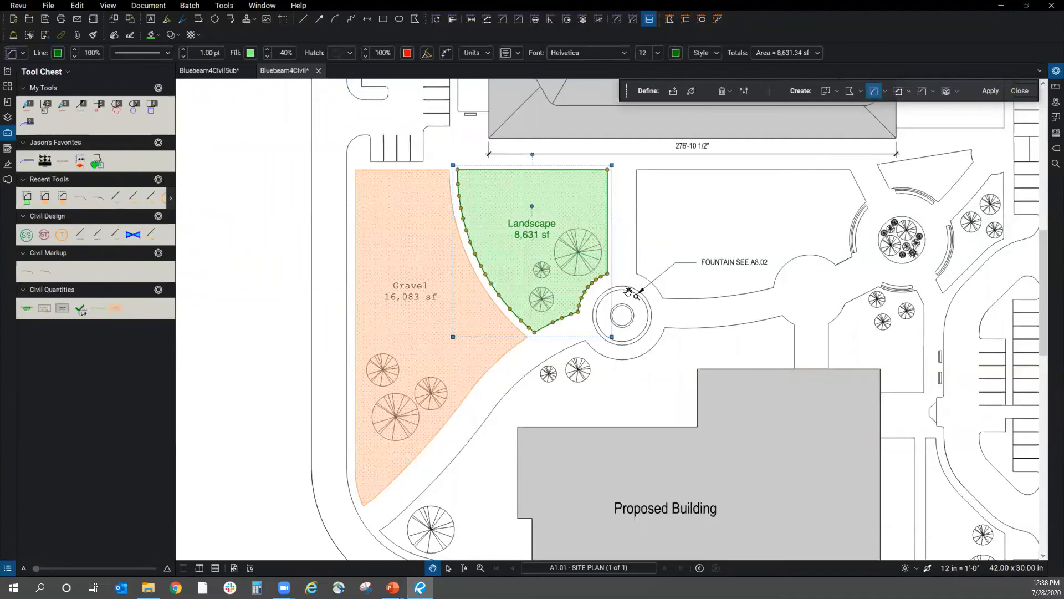
{"action": "left_click", "coordinate": [743, 332]}
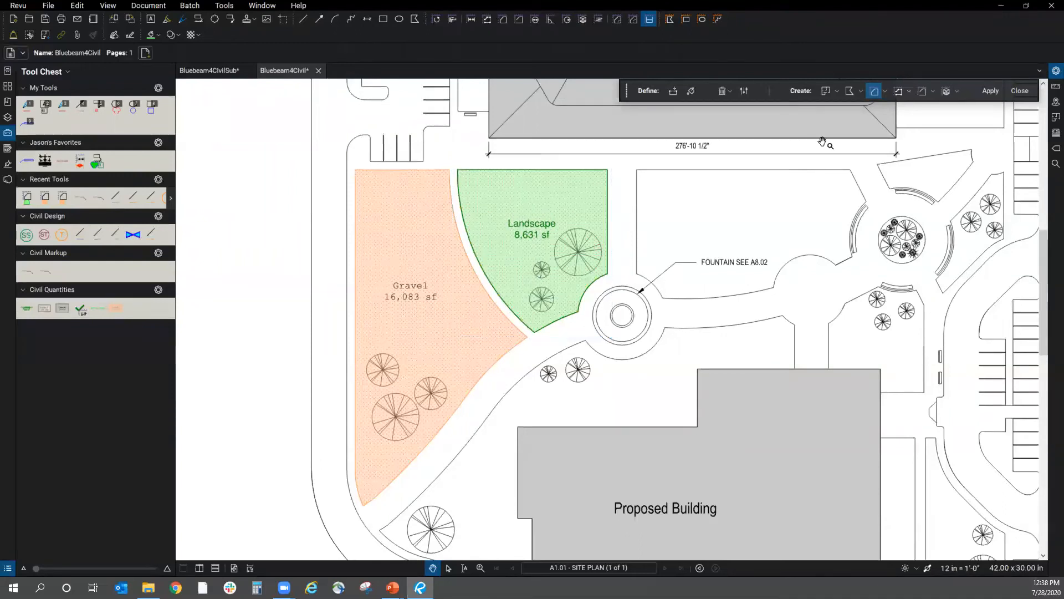
- Fill the open area northeast of the fountain as a Civil Quantities Concrete measurement and move its caption above the fountain note
{"action": "left_click", "coordinate": [886, 91]}
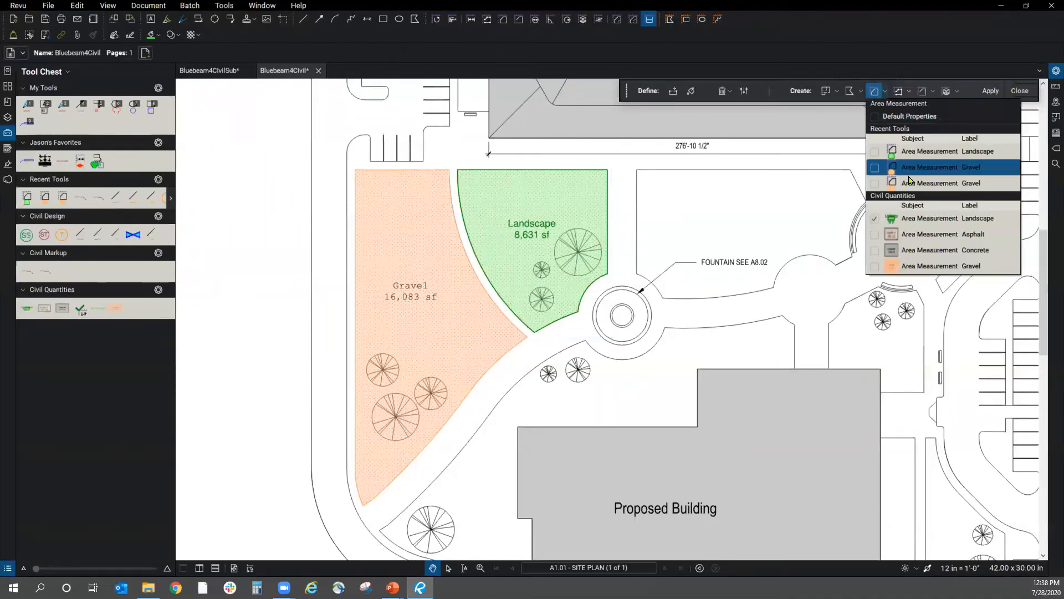
{"action": "left_click", "coordinate": [924, 255]}
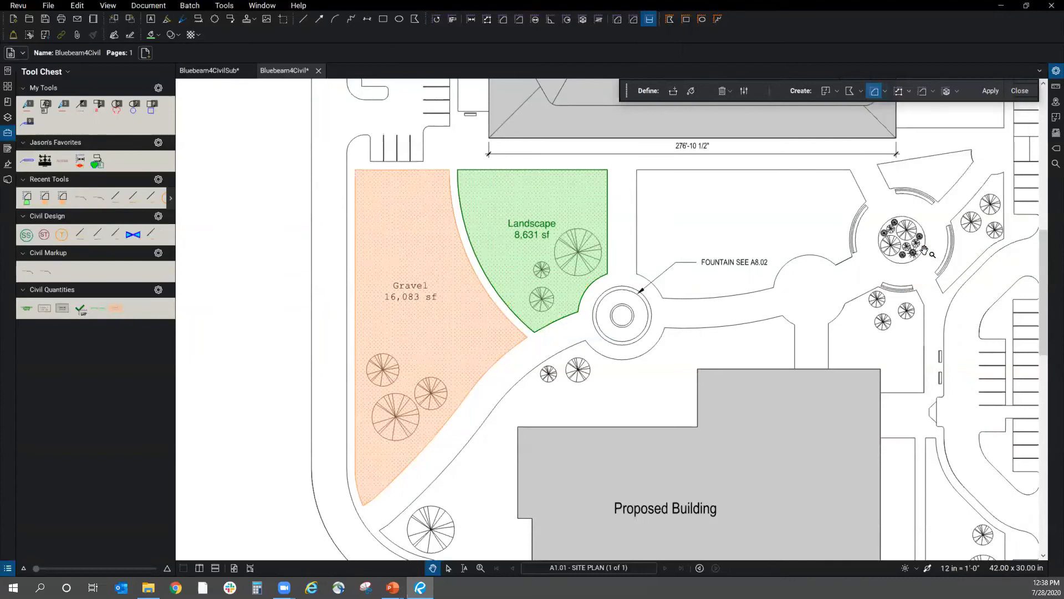
{"action": "left_click", "coordinate": [691, 91]}
{"action": "left_click_drag", "start_coordinate": [721, 224], "coordinate": [721, 224]}
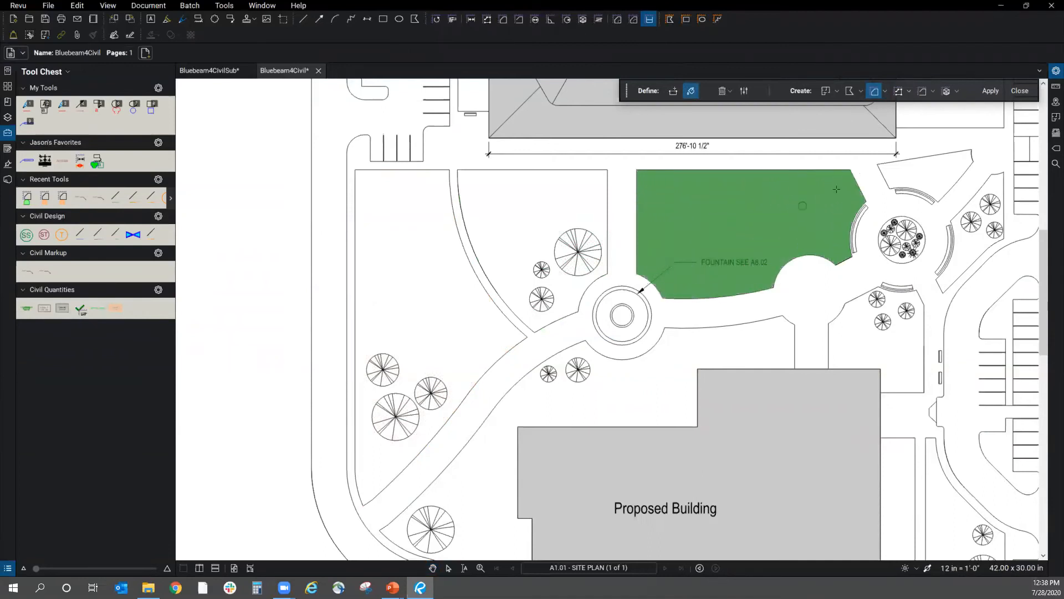
{"action": "left_click", "coordinate": [991, 90]}
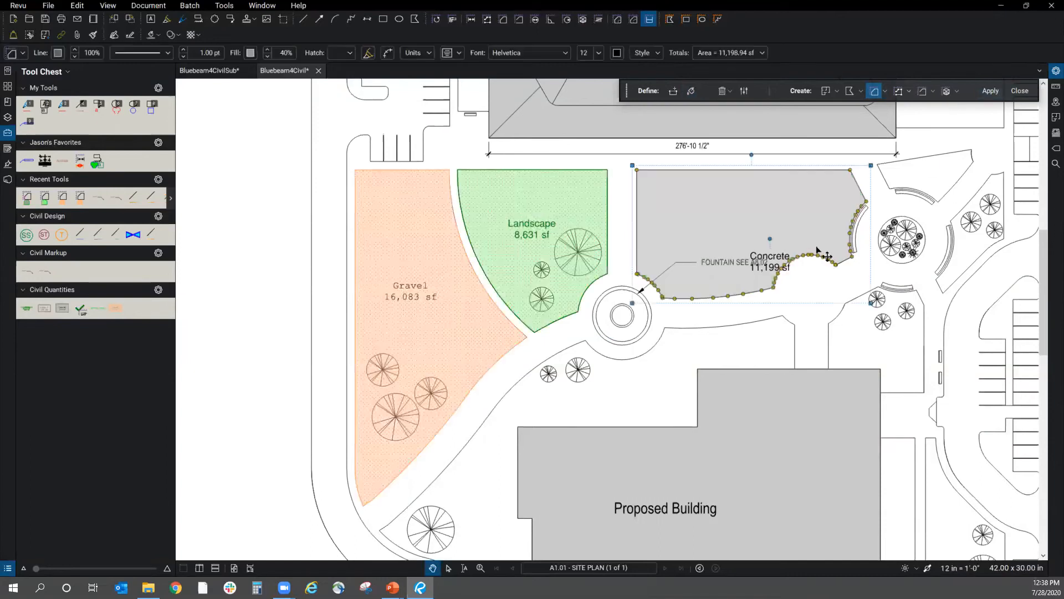
{"action": "left_click_drag", "start_coordinate": [770, 262], "coordinate": [743, 218]}
{"action": "key", "text": "Escape"}
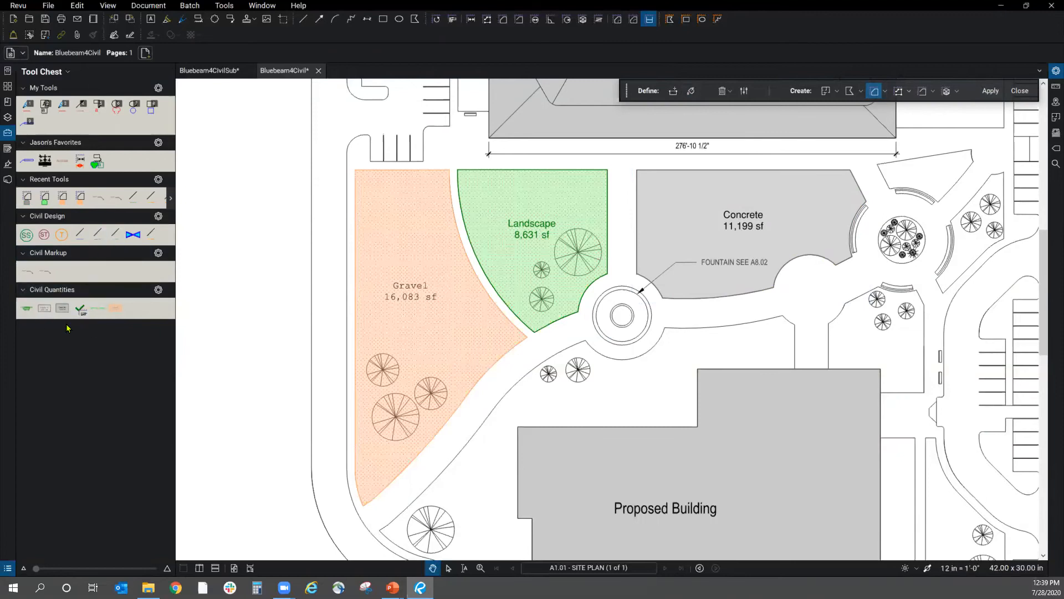
- Show the Markups List and examine the lengths and areas of the Gravel, Landscape and Concrete measurements
{"action": "left_click", "coordinate": [885, 92]}
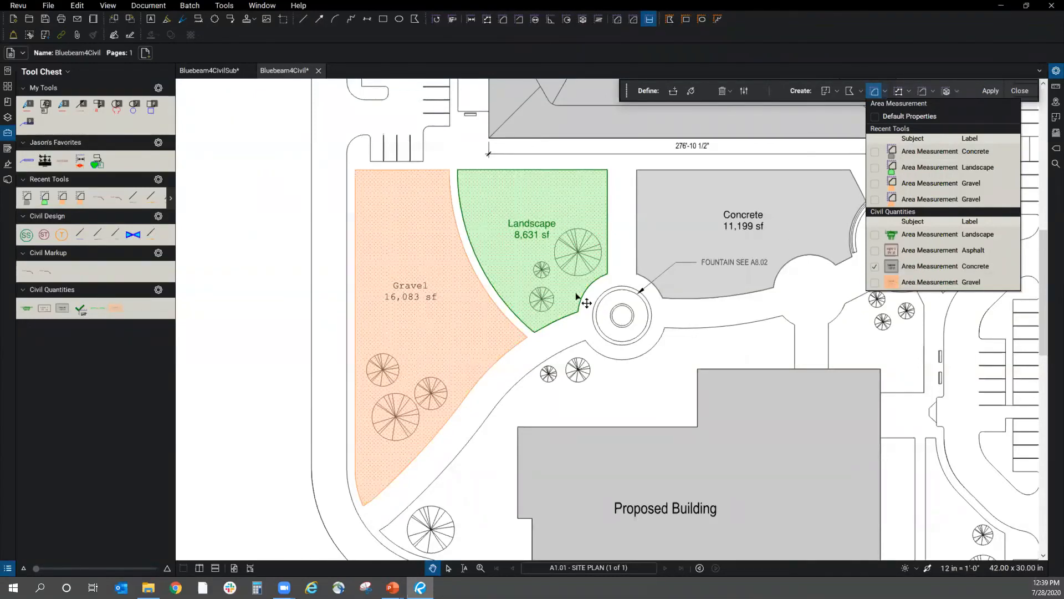
{"action": "left_click", "coordinate": [8, 568]}
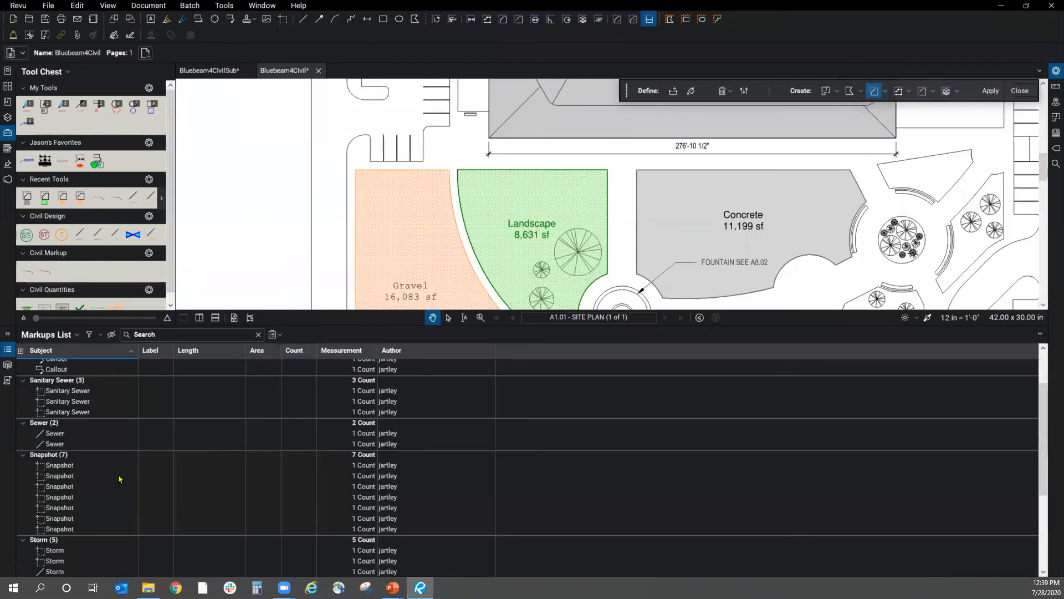
{"action": "scroll", "coordinate": [295, 458], "scroll_direction": "down", "scroll_amount": 5}
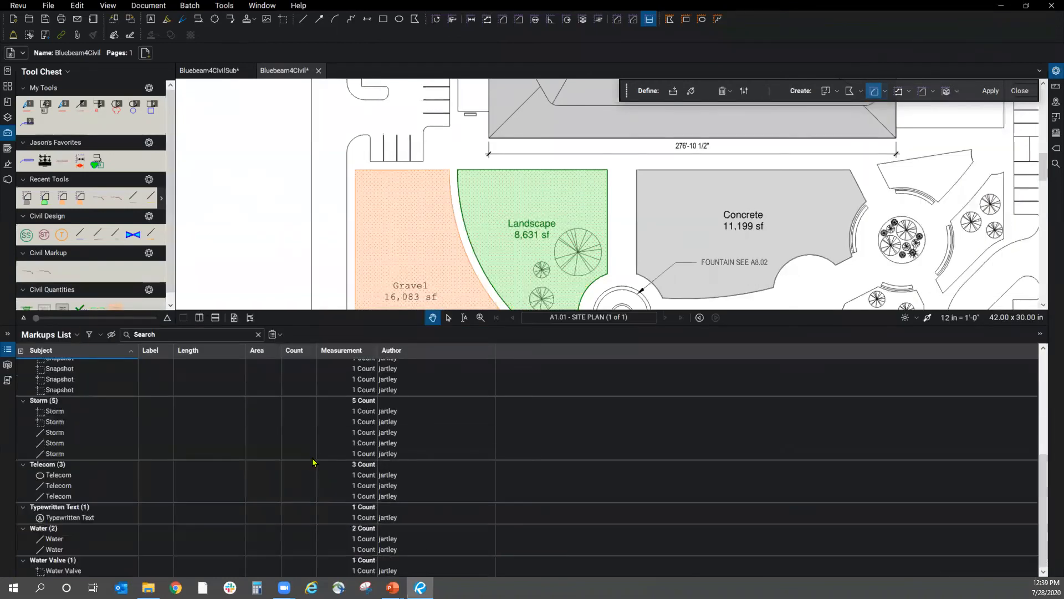
{"action": "scroll", "coordinate": [316, 463], "scroll_direction": "up", "scroll_amount": 7}
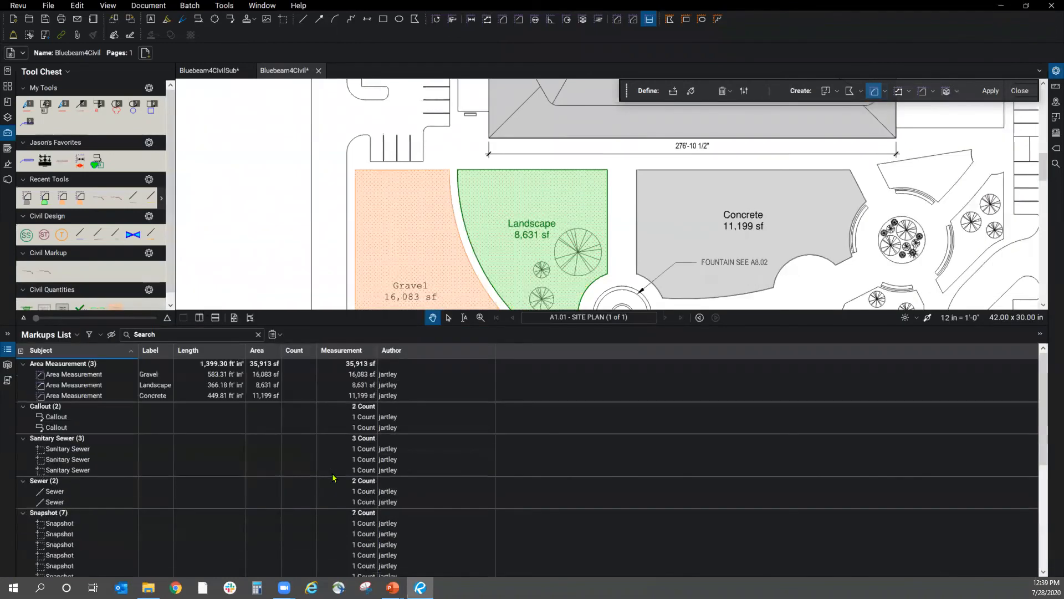
{"action": "left_click", "coordinate": [267, 374]}
- View the custom columns options for the Markups List, dismiss them without changes, and hide the list
{"action": "left_click", "coordinate": [62, 335]}
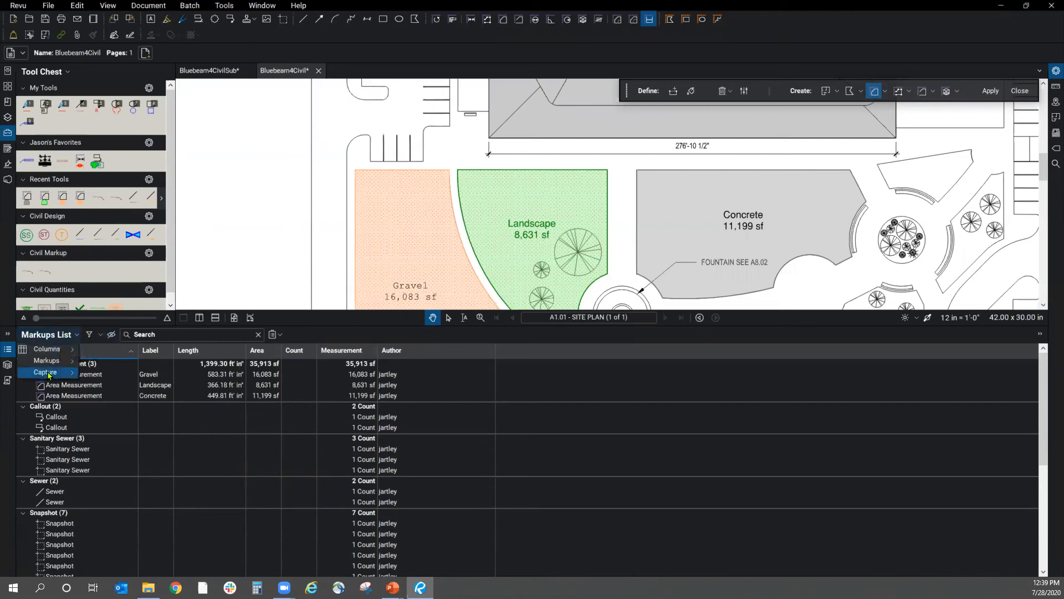
{"action": "mouse_move", "coordinate": [49, 349]}
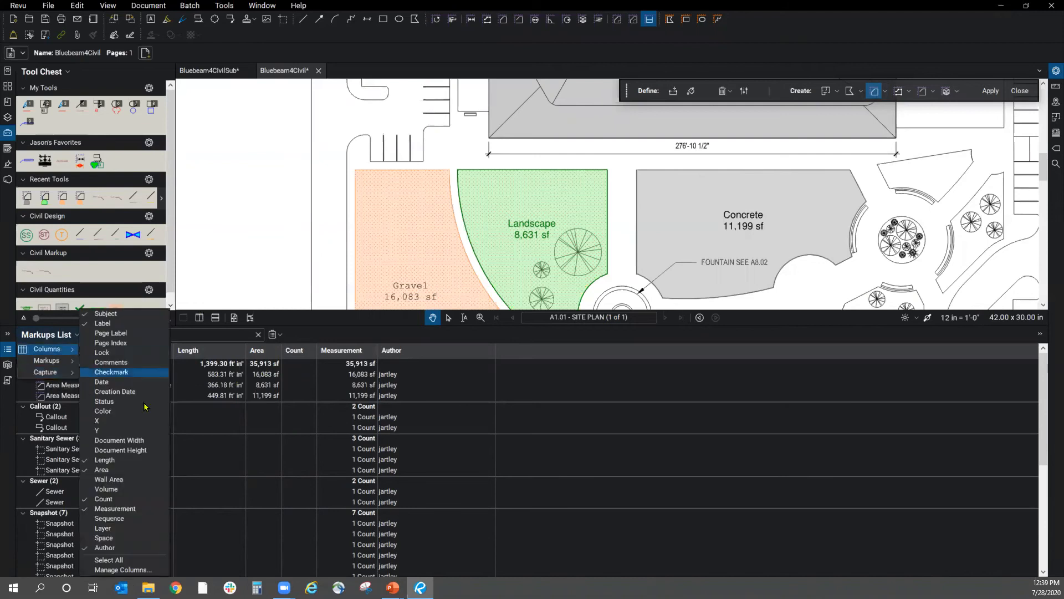
{"action": "left_click", "coordinate": [131, 571]}
{"action": "left_click", "coordinate": [463, 195]}
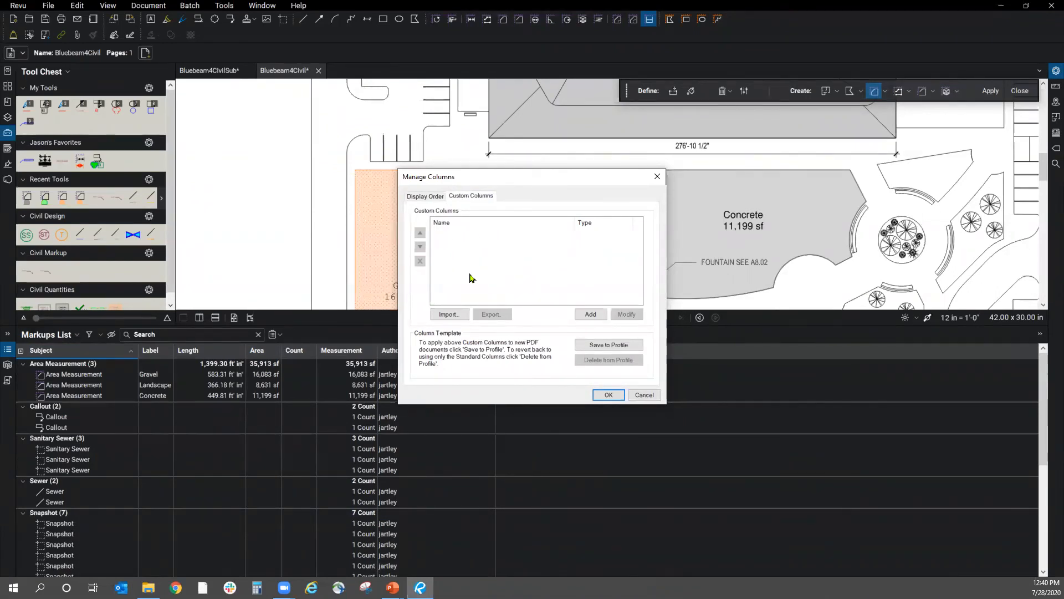
{"action": "left_click", "coordinate": [644, 395]}
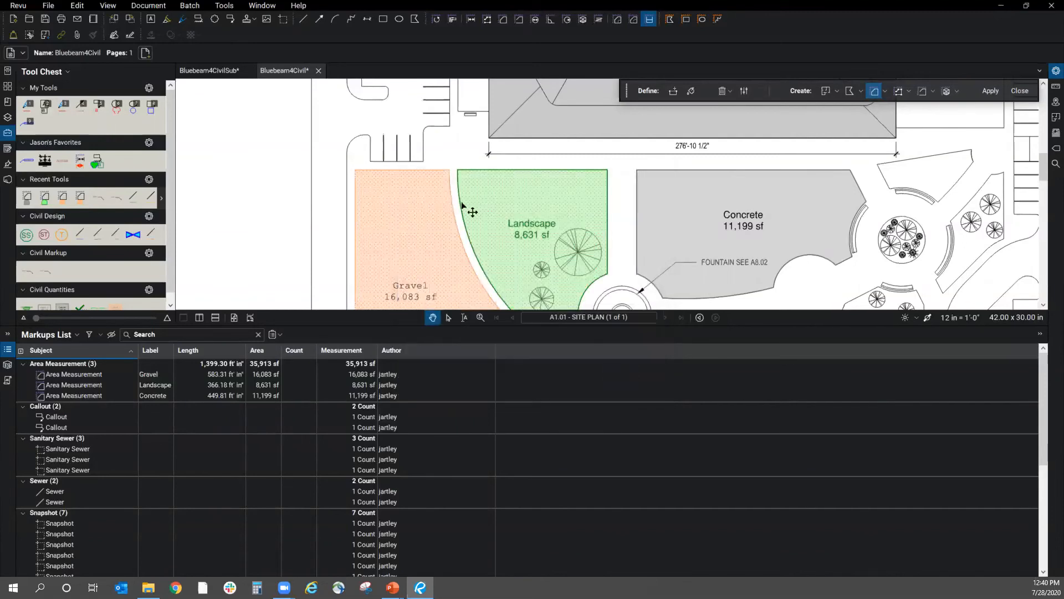
{"action": "left_click", "coordinate": [8, 350]}
- Use Dynamic Fill to create a Concrete area measurement over the long parking island west of the new office building
{"action": "scroll", "coordinate": [347, 374], "scroll_direction": "down", "scroll_amount": 3}
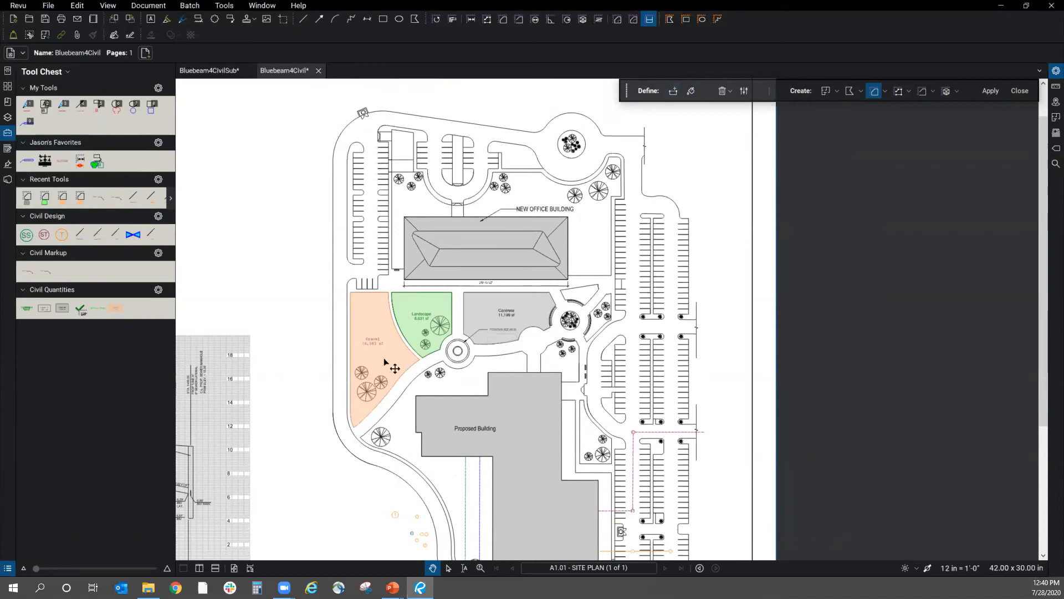
{"action": "scroll", "coordinate": [319, 405], "scroll_direction": "up", "scroll_amount": 3}
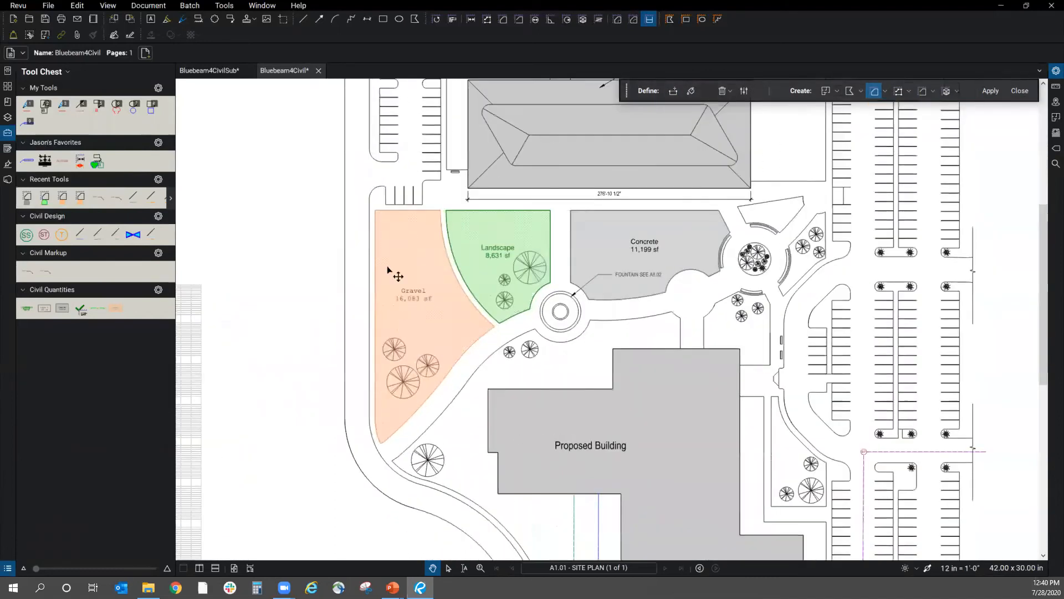
{"action": "scroll", "coordinate": [483, 243], "scroll_direction": "down", "scroll_amount": 5}
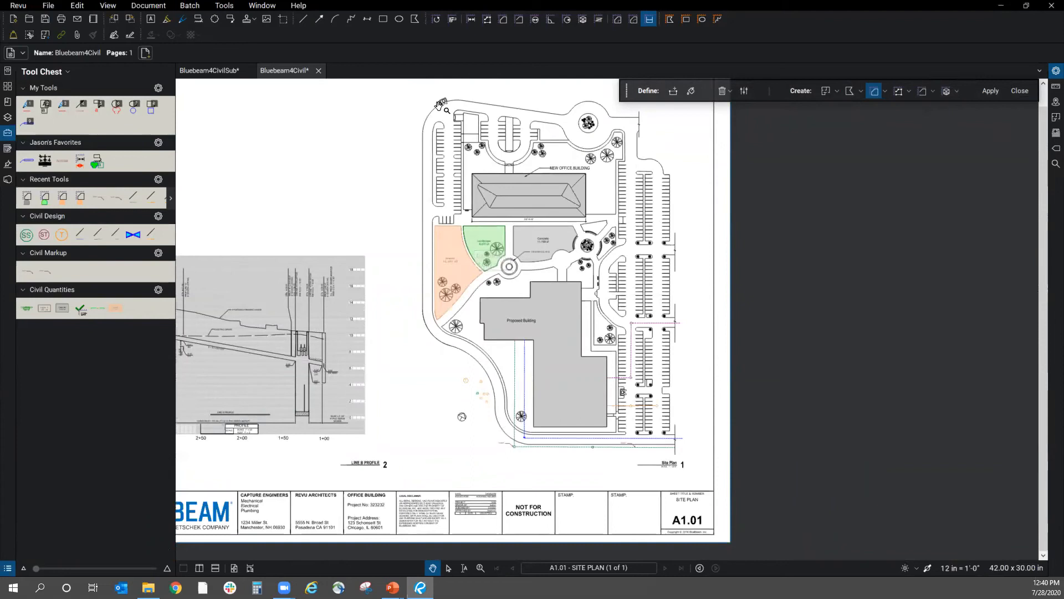
{"action": "scroll", "coordinate": [424, 123], "scroll_direction": "up", "scroll_amount": 3}
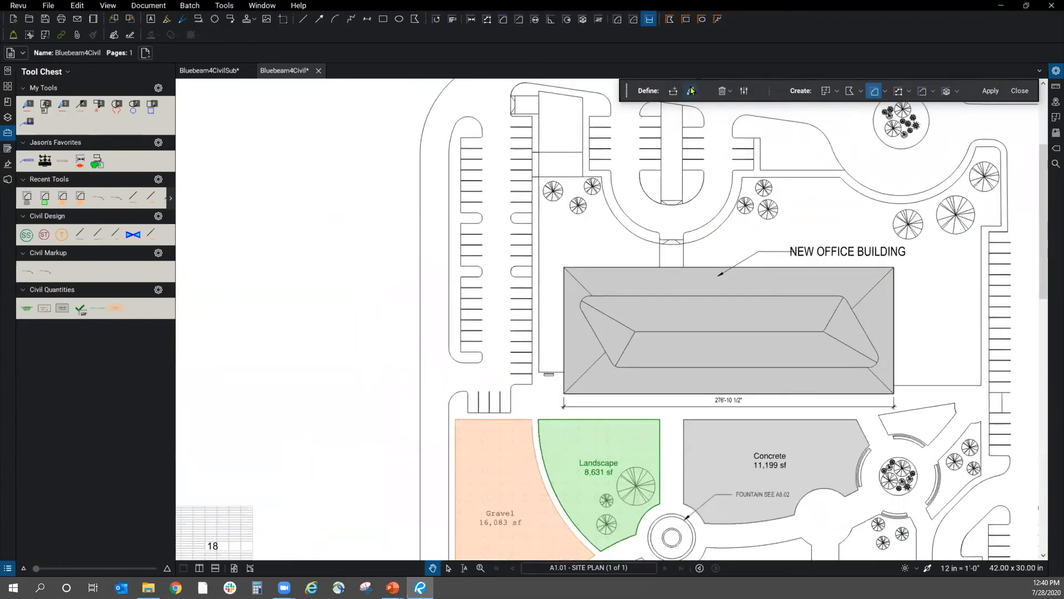
{"action": "left_click", "coordinate": [884, 90]}
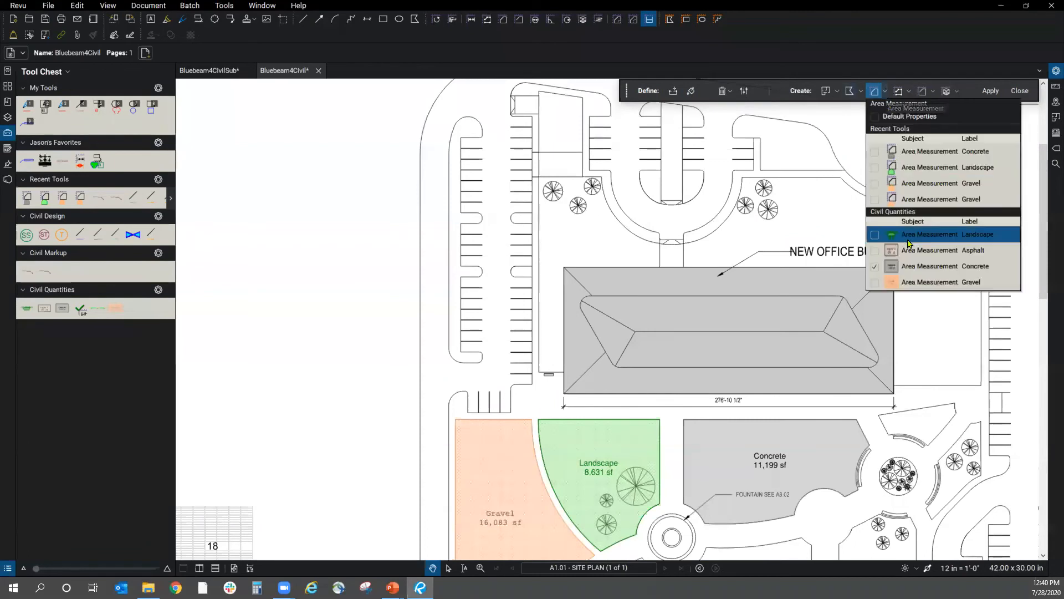
{"action": "left_click", "coordinate": [920, 167]}
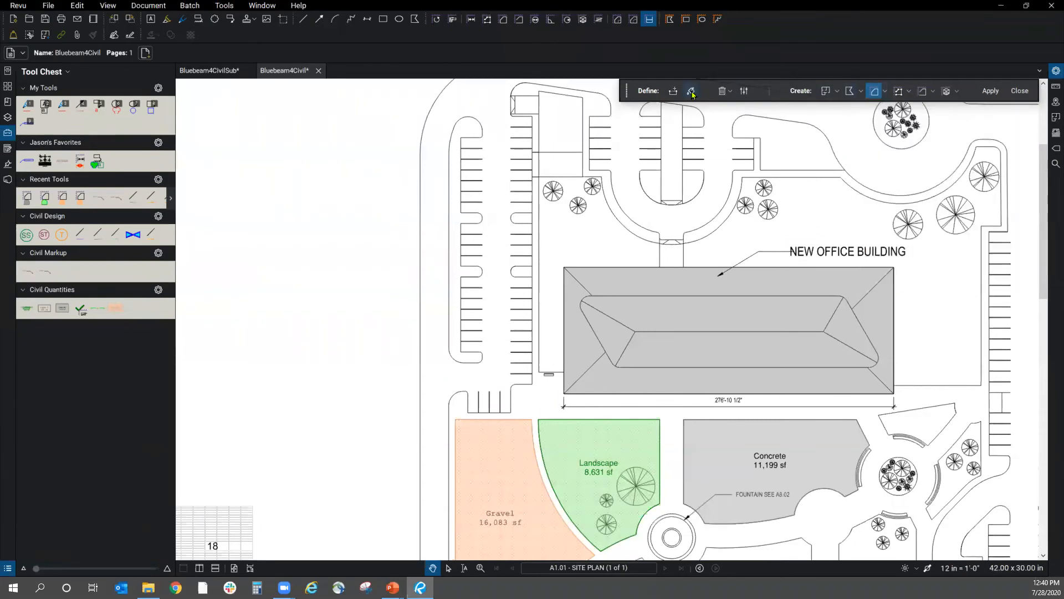
{"action": "left_click", "coordinate": [691, 92]}
{"action": "left_click_drag", "start_coordinate": [457, 216], "coordinate": [457, 216]}
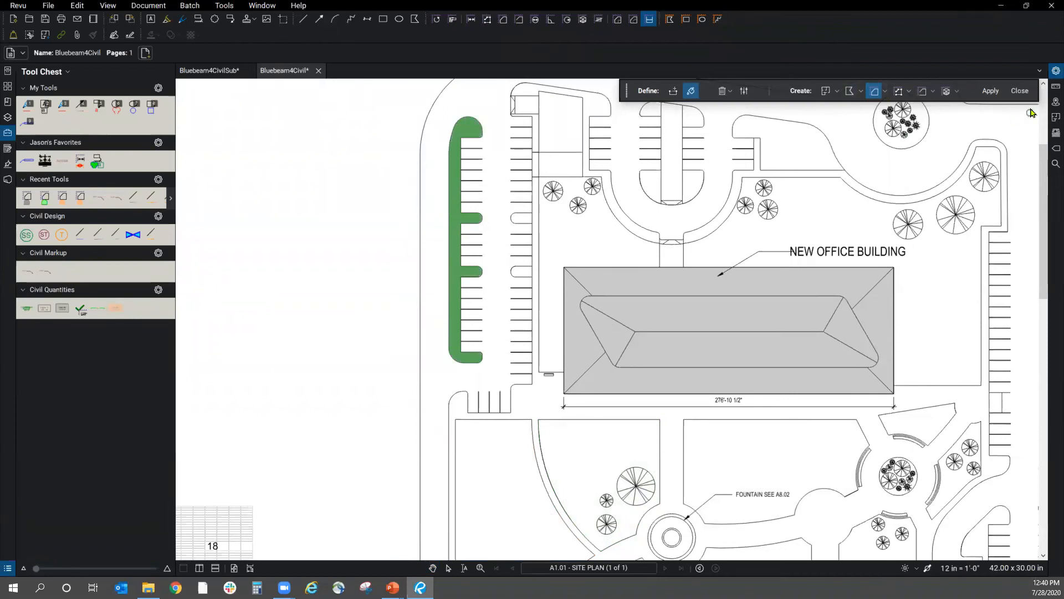
{"action": "left_click", "coordinate": [991, 91]}
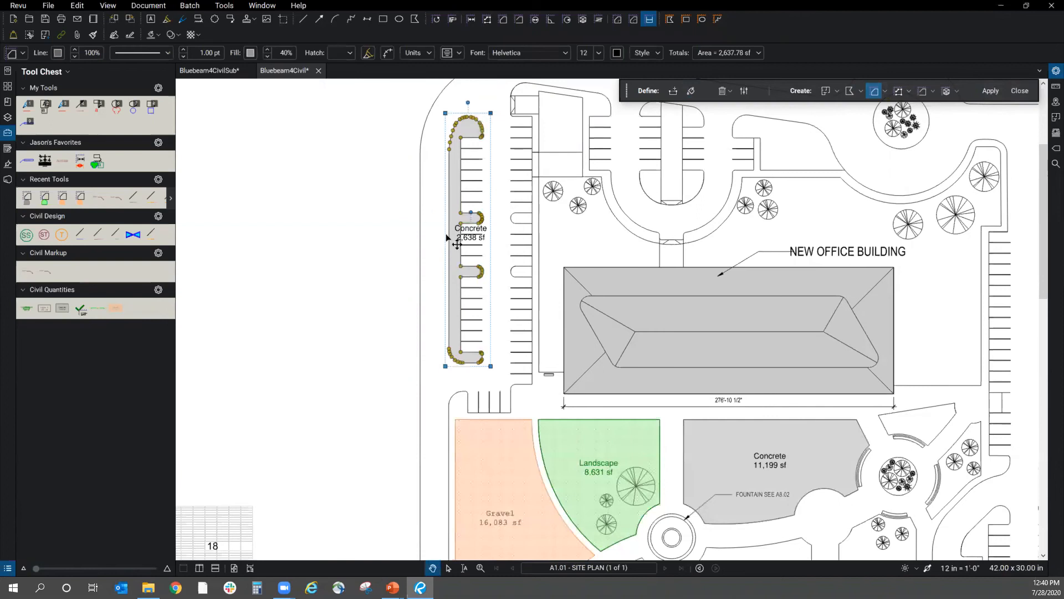
{"action": "left_click", "coordinate": [550, 258]}
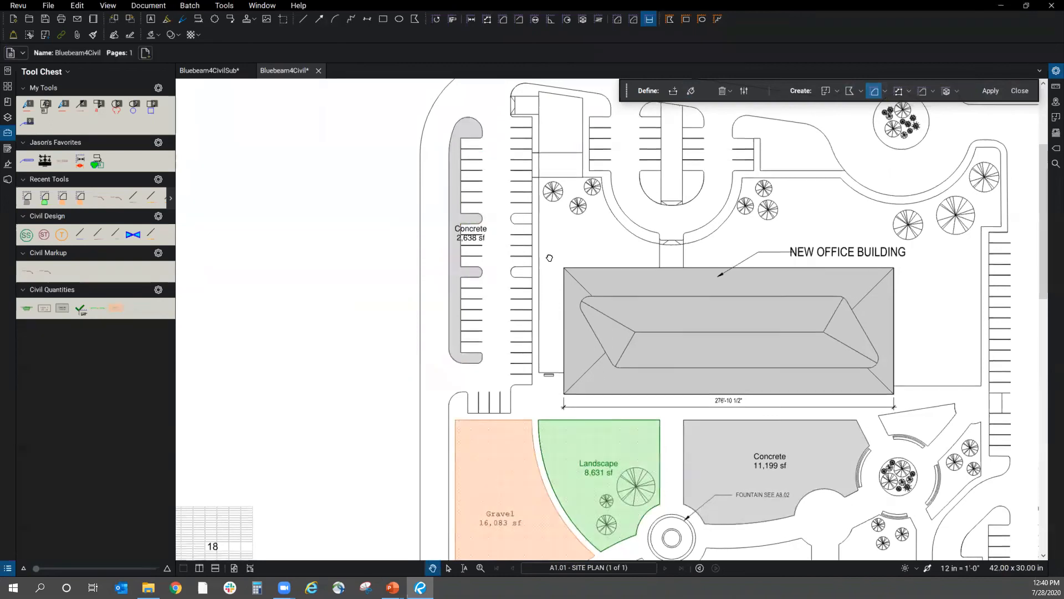
- Try to Dynamic Fill the walkway of the central parking island north of the new office building, and clear all fills
{"action": "scroll", "coordinate": [550, 258], "scroll_direction": "up", "scroll_amount": 4}
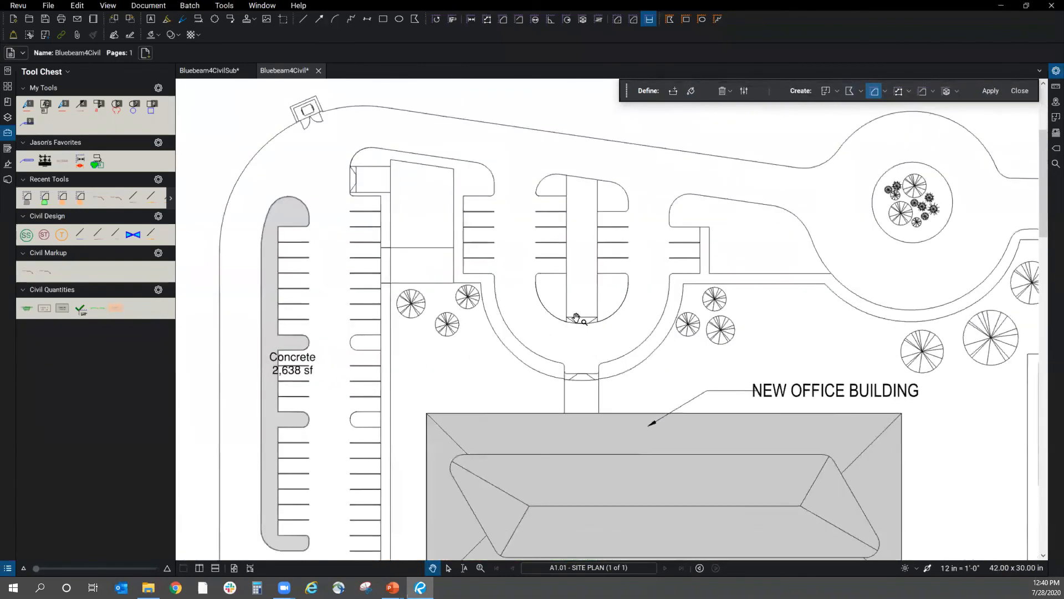
{"action": "scroll", "coordinate": [577, 318], "scroll_direction": "up", "scroll_amount": 1}
{"action": "scroll", "coordinate": [558, 446], "scroll_direction": "up", "scroll_amount": 2}
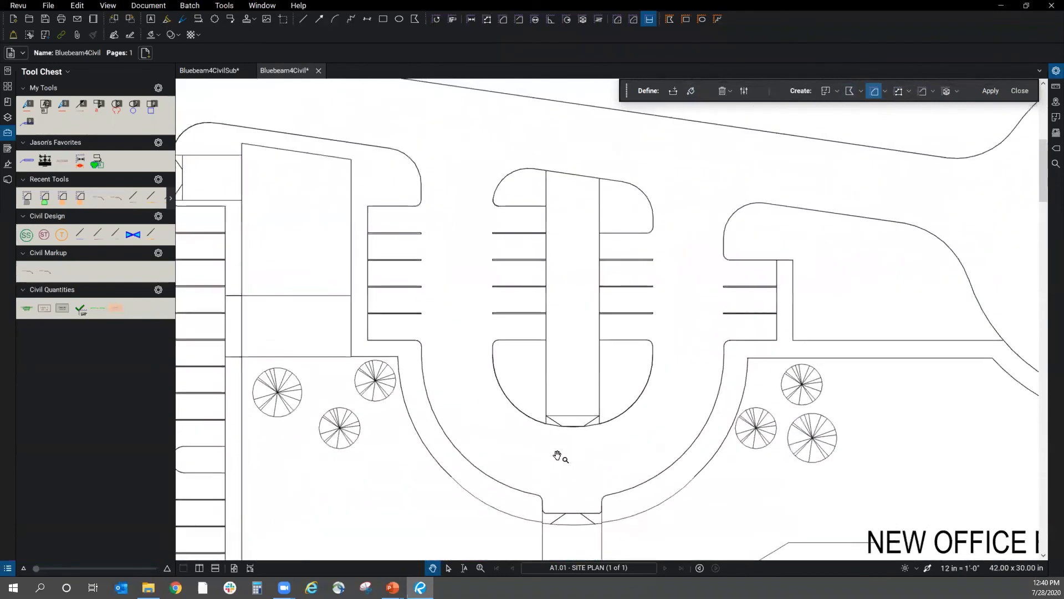
{"action": "left_click", "coordinate": [691, 92]}
{"action": "mouse_move", "coordinate": [577, 409]}
{"action": "left_mouse_down"}
{"action": "mouse_move", "coordinate": [580, 398]}
{"action": "mouse_move", "coordinate": [575, 415]}
{"action": "mouse_move", "coordinate": [555, 418]}
{"action": "mouse_move", "coordinate": [596, 415]}
{"action": "mouse_move", "coordinate": [558, 409]}
{"action": "mouse_move", "coordinate": [563, 418]}
{"action": "mouse_move", "coordinate": [600, 381]}
{"action": "left_mouse_up"}
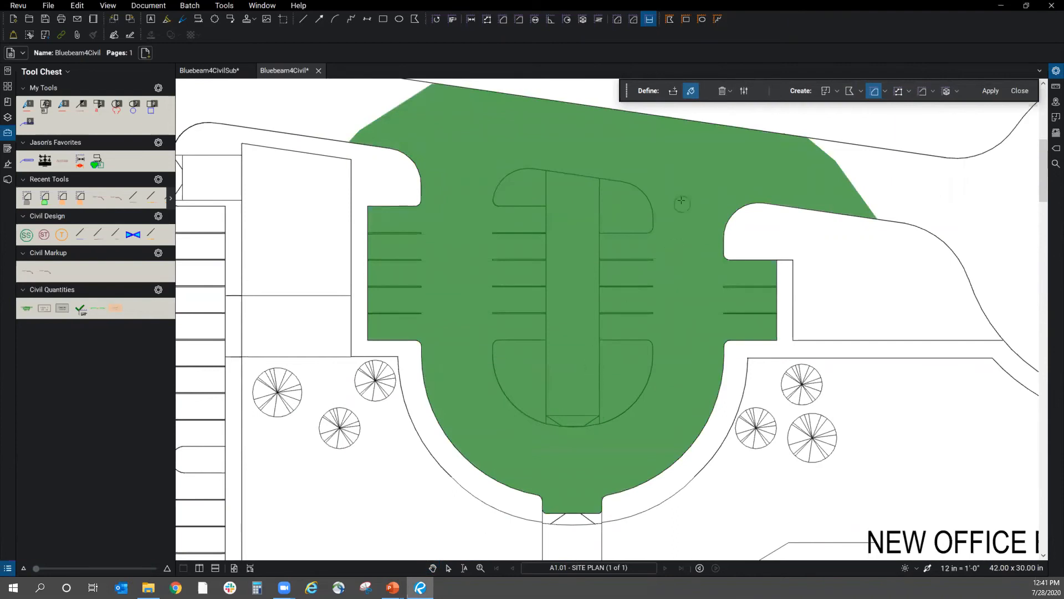
{"action": "left_click", "coordinate": [723, 91]}
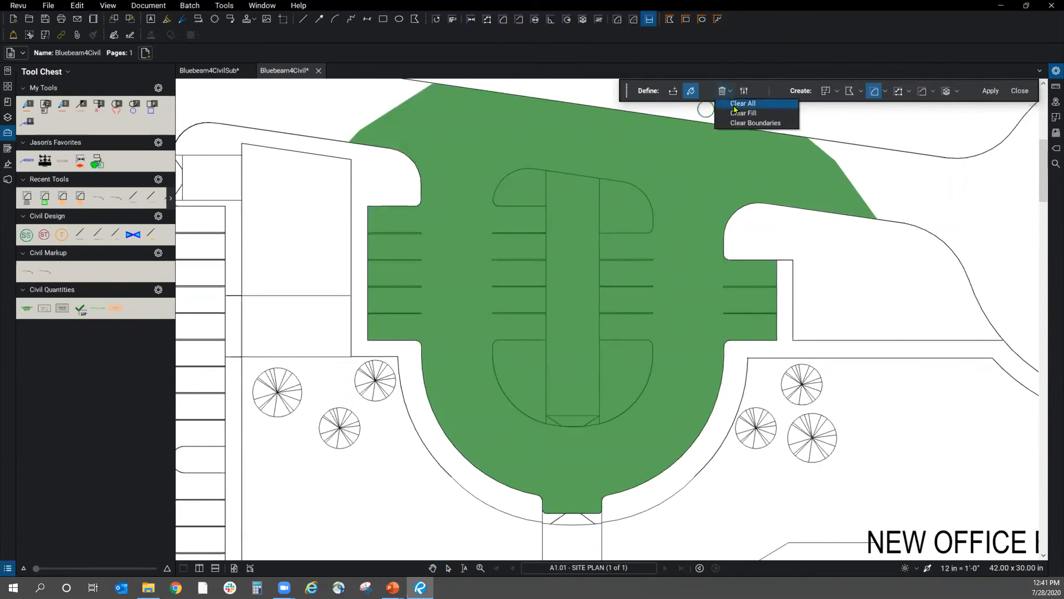
{"action": "left_click", "coordinate": [735, 105]}
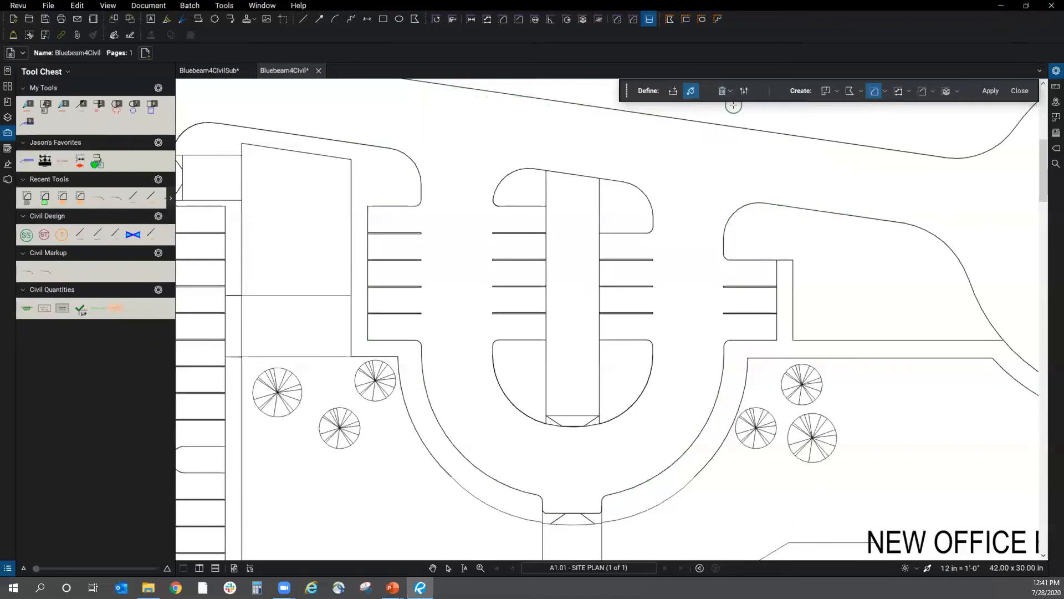
- Define a four-point Dynamic Fill boundary along the curved curb at the ramp on the central island's south end
{"action": "left_click", "coordinate": [673, 91]}
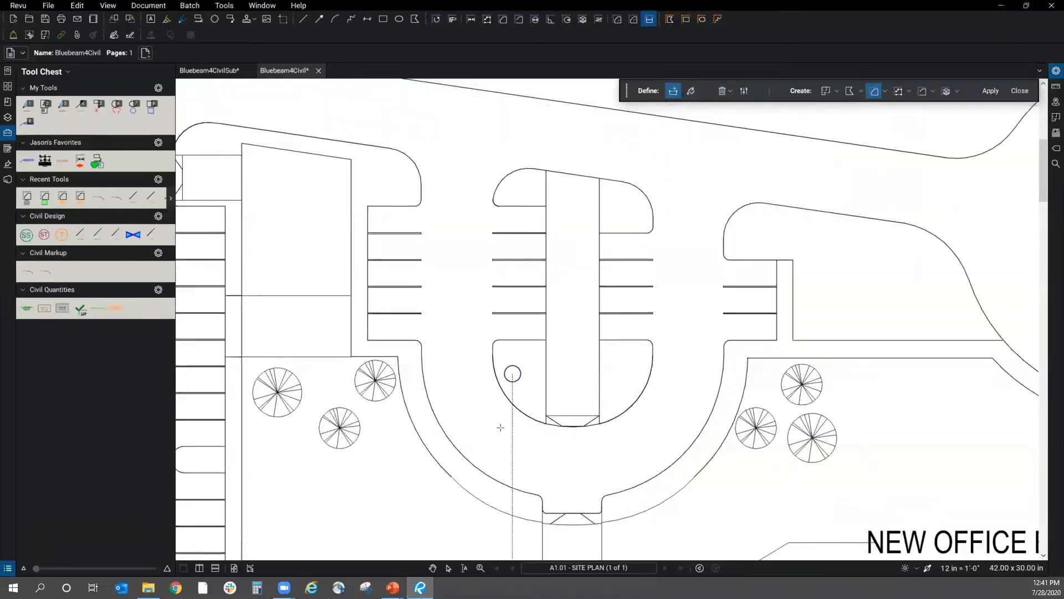
{"action": "scroll", "coordinate": [541, 440], "scroll_direction": "up", "scroll_amount": 4}
{"action": "left_click", "coordinate": [570, 378]}
{"action": "left_click", "coordinate": [609, 383]}
{"action": "left_click", "coordinate": [664, 383]}
{"action": "left_click", "coordinate": [703, 377]}
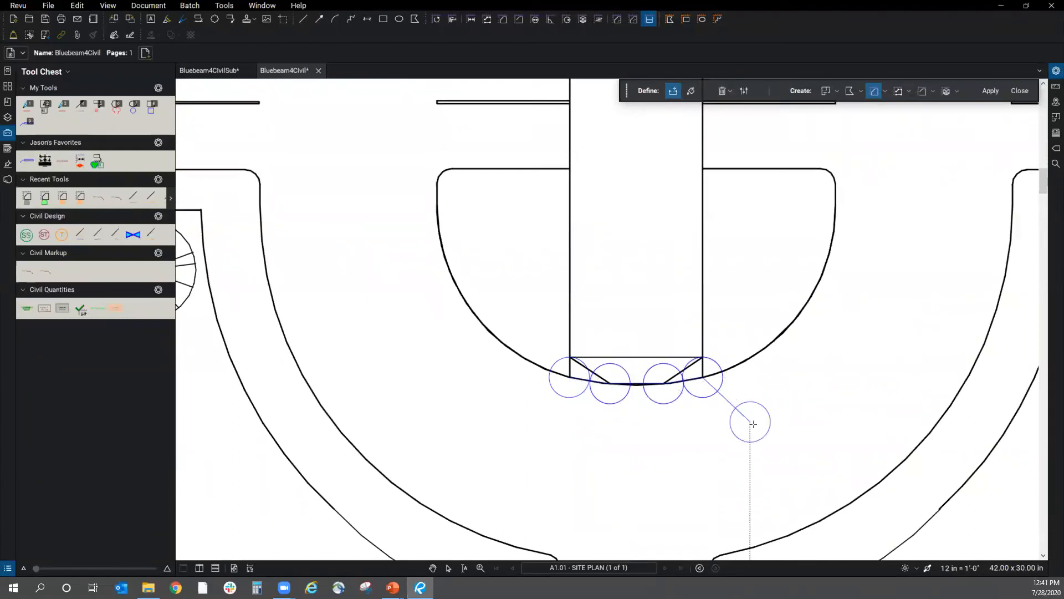
{"action": "key", "text": "Return"}
{"action": "scroll", "coordinate": [627, 451], "scroll_direction": "down", "scroll_amount": 5}
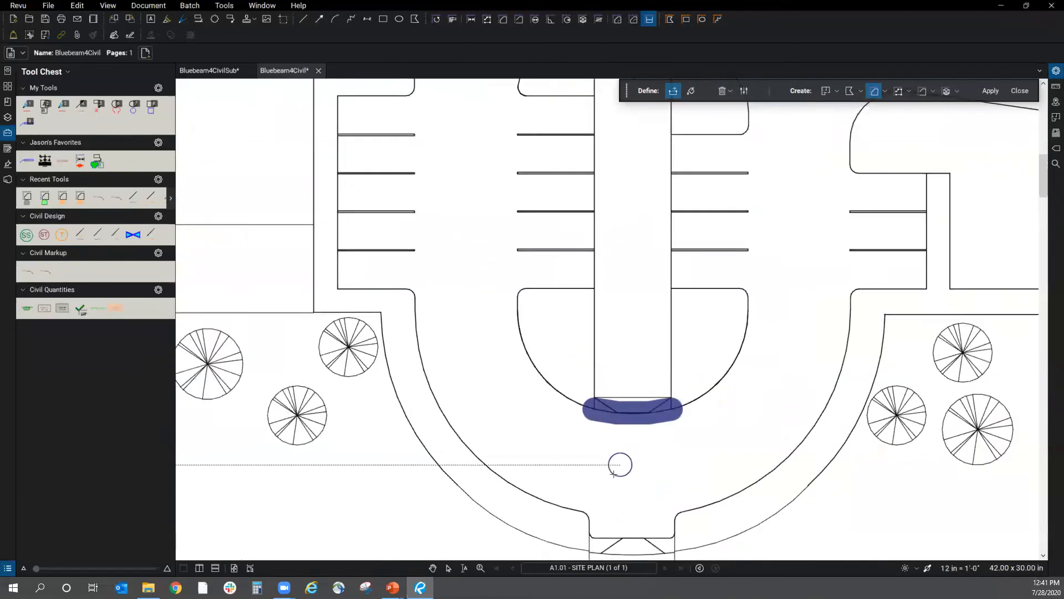
{"action": "scroll", "coordinate": [615, 446], "scroll_direction": "up", "scroll_amount": 3}
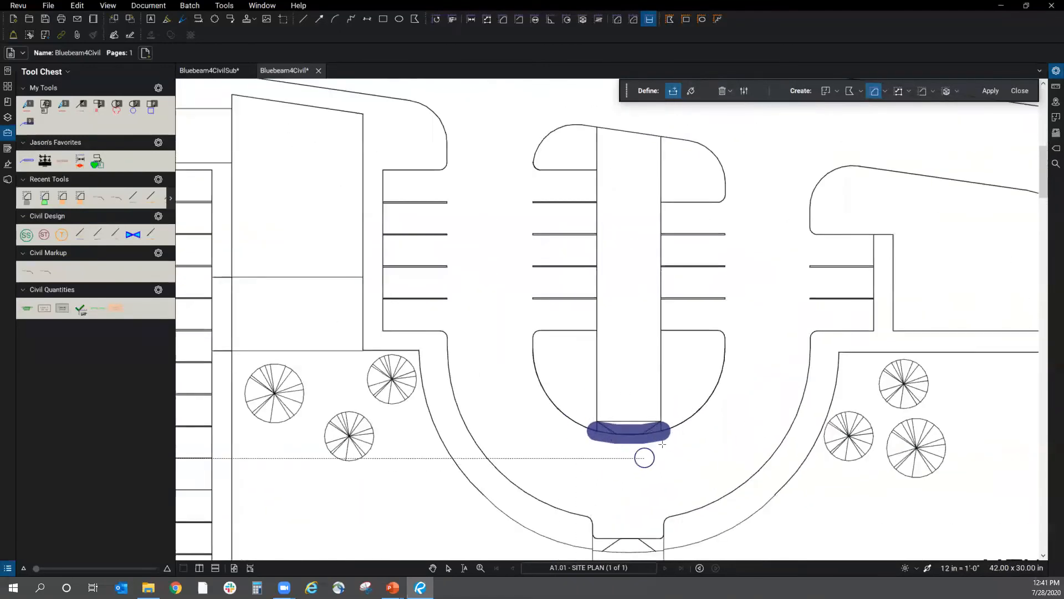
- Fill the central island's walkway and the rounded planting beds beside its ramp, and apply the fill as a Concrete area measurement
{"action": "left_click", "coordinate": [692, 92]}
{"action": "mouse_move", "coordinate": [626, 404]}
{"action": "left_mouse_down"}
{"action": "mouse_move", "coordinate": [635, 305]}
{"action": "mouse_move", "coordinate": [627, 171]}
{"action": "left_mouse_up"}
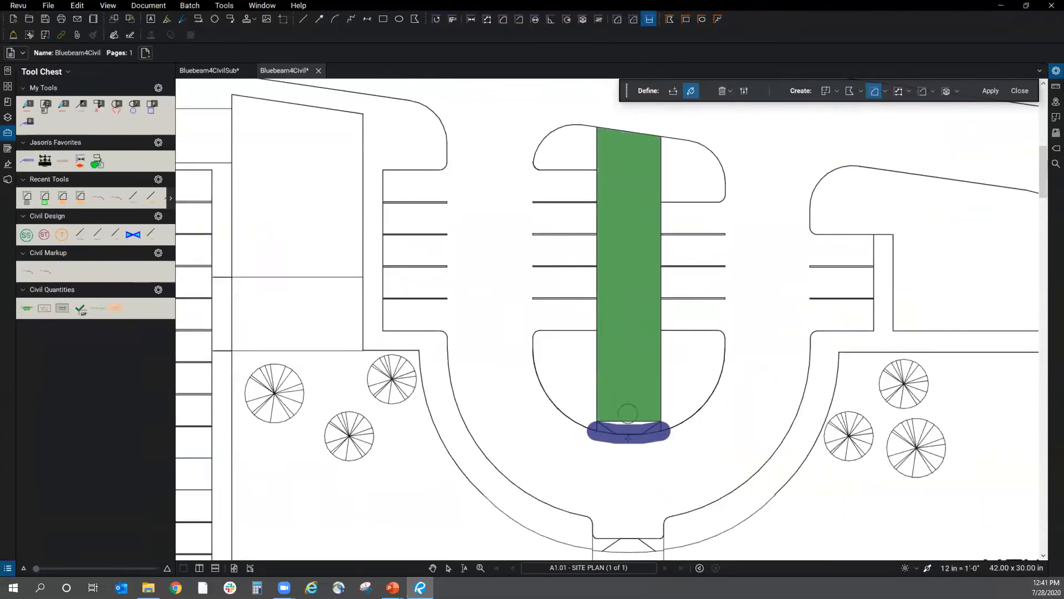
{"action": "scroll", "coordinate": [627, 407], "scroll_direction": "up", "scroll_amount": 3}
{"action": "mouse_move", "coordinate": [627, 406]}
{"action": "left_mouse_down"}
{"action": "mouse_move", "coordinate": [577, 409]}
{"action": "mouse_move", "coordinate": [689, 408]}
{"action": "mouse_move", "coordinate": [577, 404]}
{"action": "left_mouse_up"}
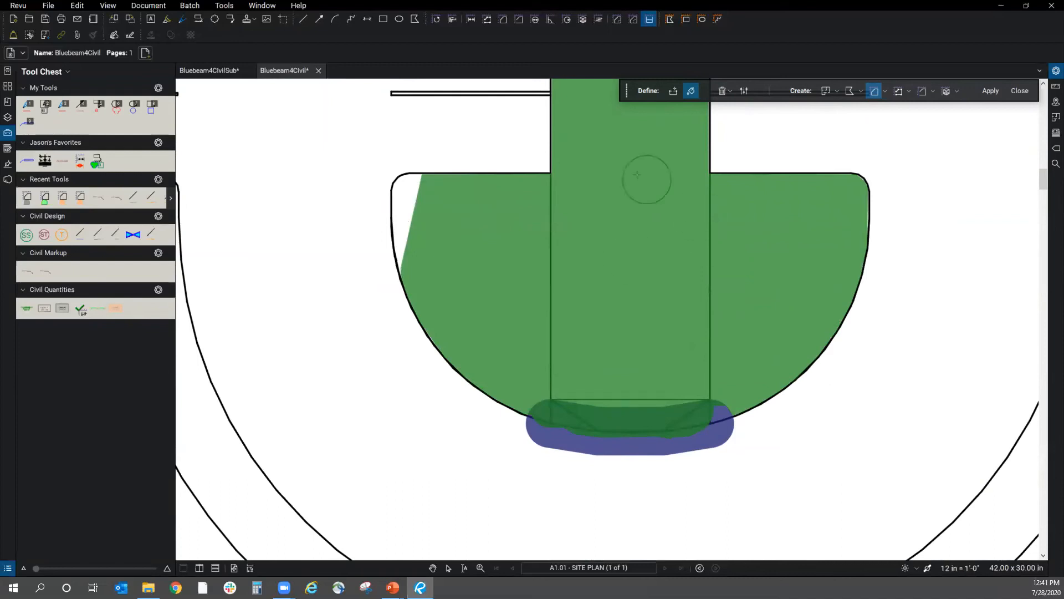
{"action": "left_click", "coordinate": [991, 90]}
{"action": "scroll", "coordinate": [520, 261], "scroll_direction": "down", "scroll_amount": 4}
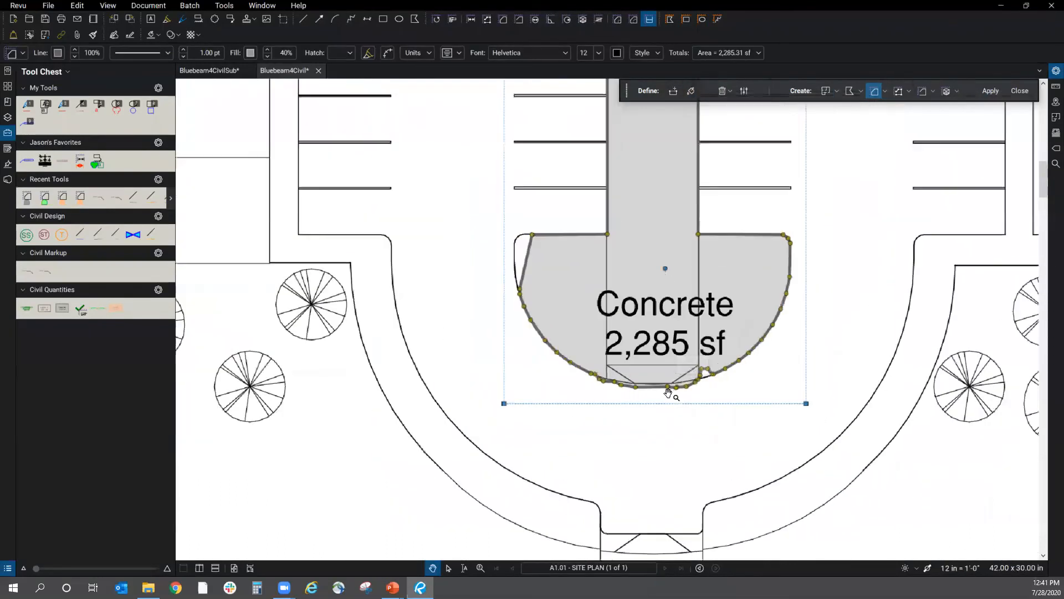
- Adjust the control points of the central island's Concrete area along its curved south edge
{"action": "scroll", "coordinate": [570, 382], "scroll_direction": "up", "scroll_amount": 6}
{"action": "left_click_drag", "start_coordinate": [614, 384], "coordinate": [723, 382]}
{"action": "left_click_drag", "start_coordinate": [836, 376], "coordinate": [731, 382]}
{"action": "mouse_move", "coordinate": [549, 371]}
{"action": "left_mouse_down"}
{"action": "mouse_move", "coordinate": [553, 362]}
{"action": "mouse_move", "coordinate": [538, 356]}
{"action": "left_mouse_up"}
{"action": "scroll", "coordinate": [554, 440], "scroll_direction": "down", "scroll_amount": 5}
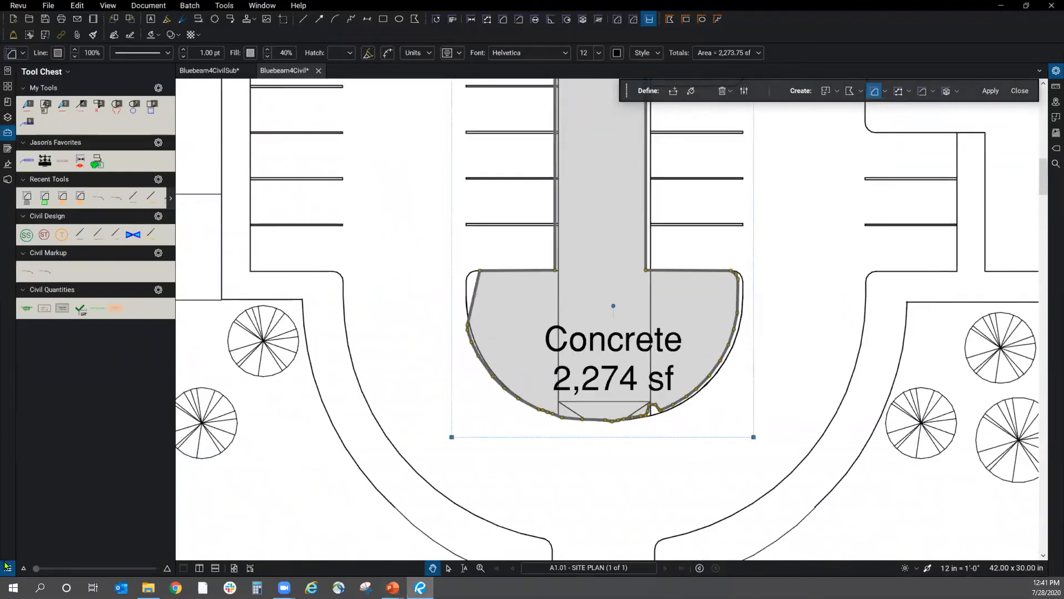
- Review the area measurements in the Markups List, locate the Gravel entry on the plan, and hide the list
{"action": "left_click", "coordinate": [7, 568]}
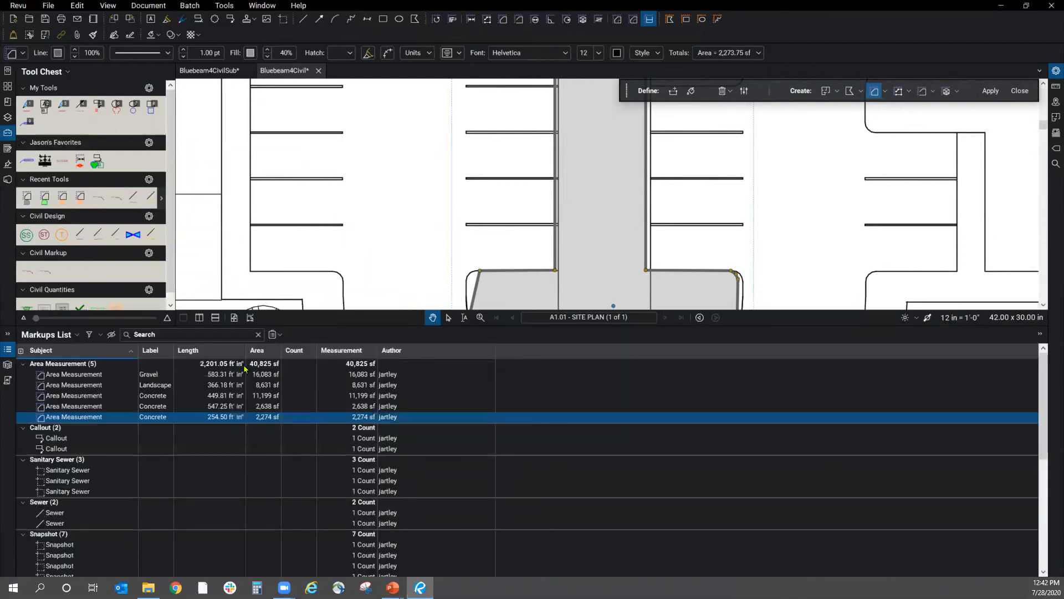
{"action": "right_click", "coordinate": [271, 377]}
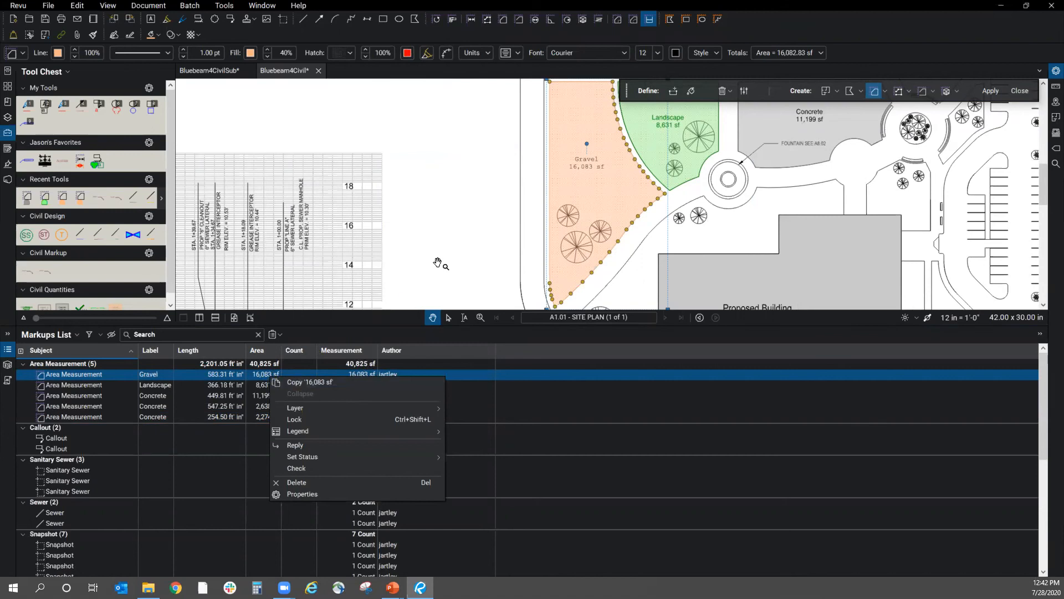
{"action": "left_click", "coordinate": [7, 356]}
{"action": "left_click", "coordinate": [7, 355]}
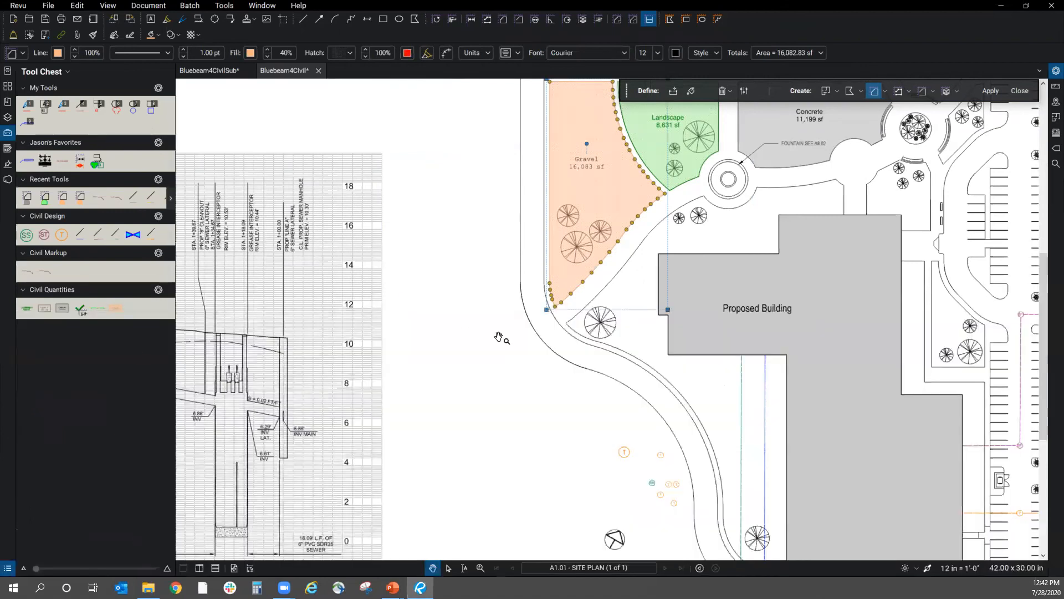
- Examine the measured areas across the site plan and the selected Concrete area over the central island
{"action": "scroll", "coordinate": [495, 459], "scroll_direction": "down", "scroll_amount": 3}
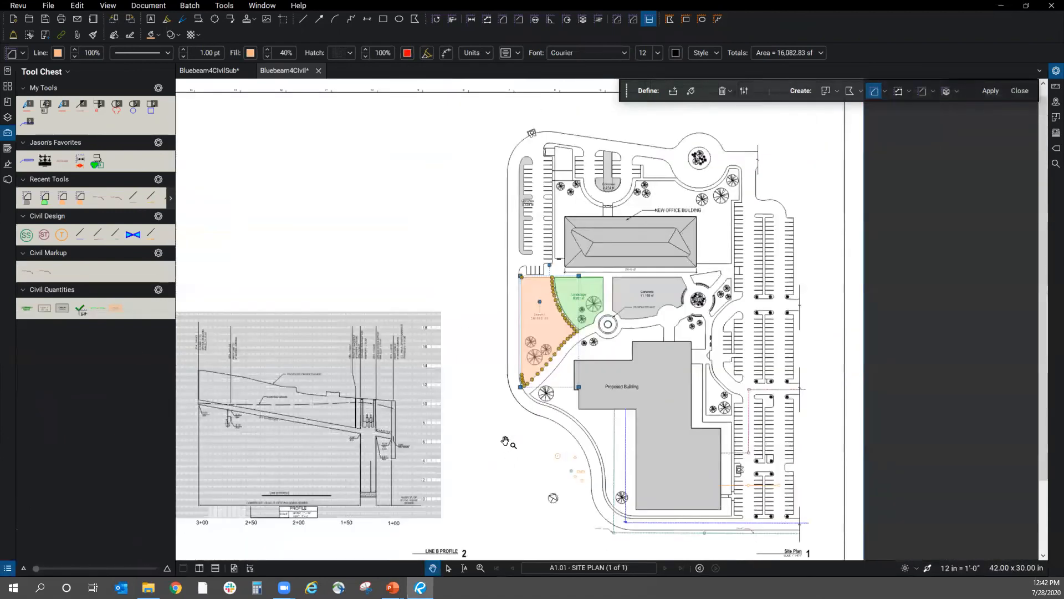
{"action": "left_click", "coordinate": [524, 441]}
{"action": "left_click_drag", "start_coordinate": [525, 441], "coordinate": [508, 434]}
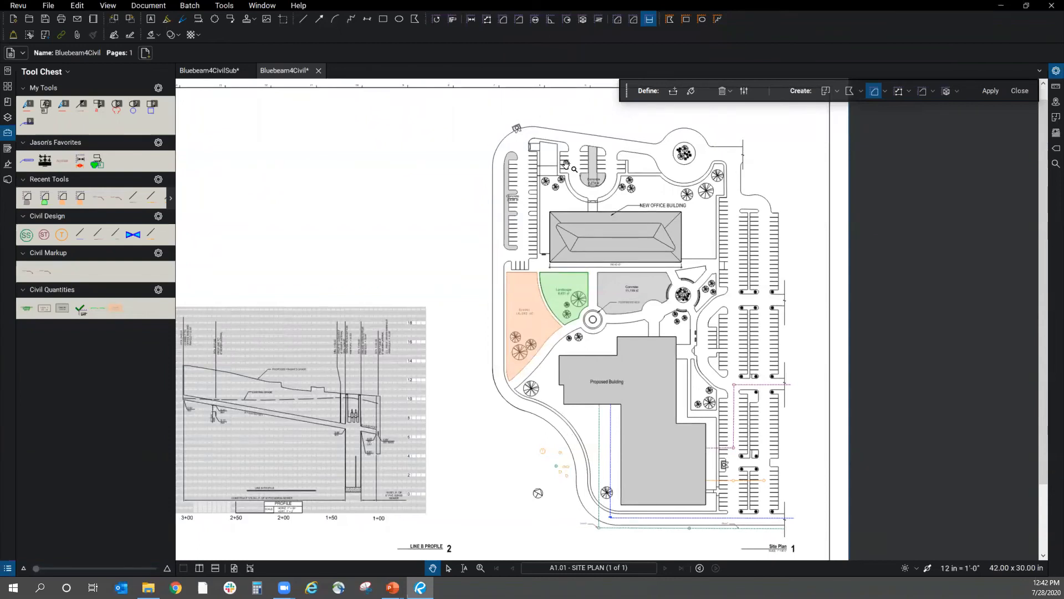
{"action": "scroll", "coordinate": [565, 166], "scroll_direction": "up", "scroll_amount": 3}
{"action": "scroll", "coordinate": [617, 198], "scroll_direction": "up", "scroll_amount": 3}
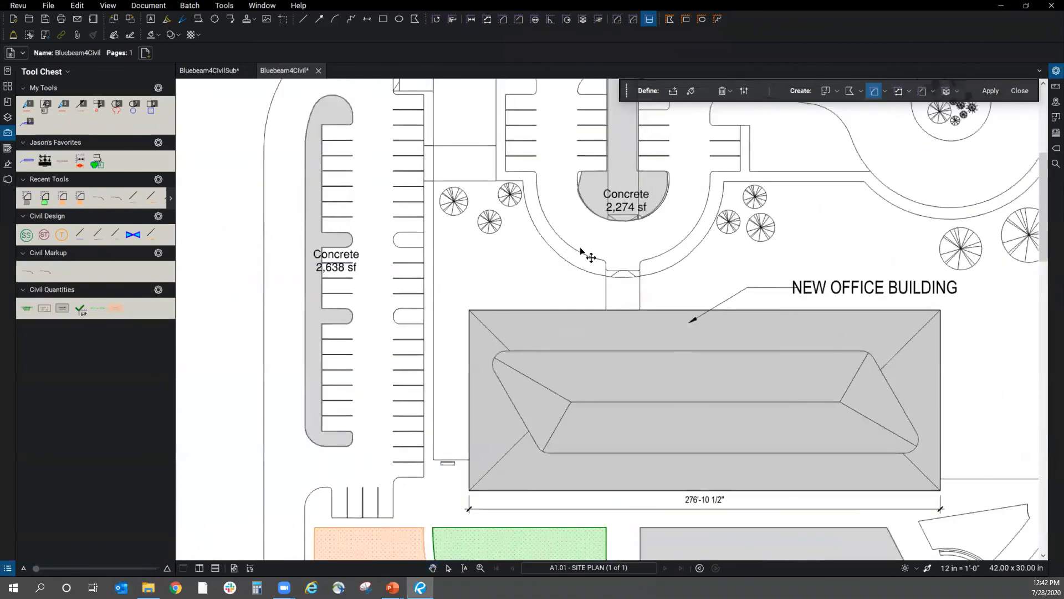
{"action": "left_click", "coordinate": [617, 186]}
{"action": "scroll", "coordinate": [464, 377], "scroll_direction": "down", "scroll_amount": 2}
{"action": "mouse_move", "coordinate": [571, 191]}
{"action": "left_mouse_down"}
{"action": "mouse_move", "coordinate": [549, 193]}
{"action": "mouse_move", "coordinate": [592, 201]}
{"action": "mouse_move", "coordinate": [571, 191]}
{"action": "left_mouse_up"}
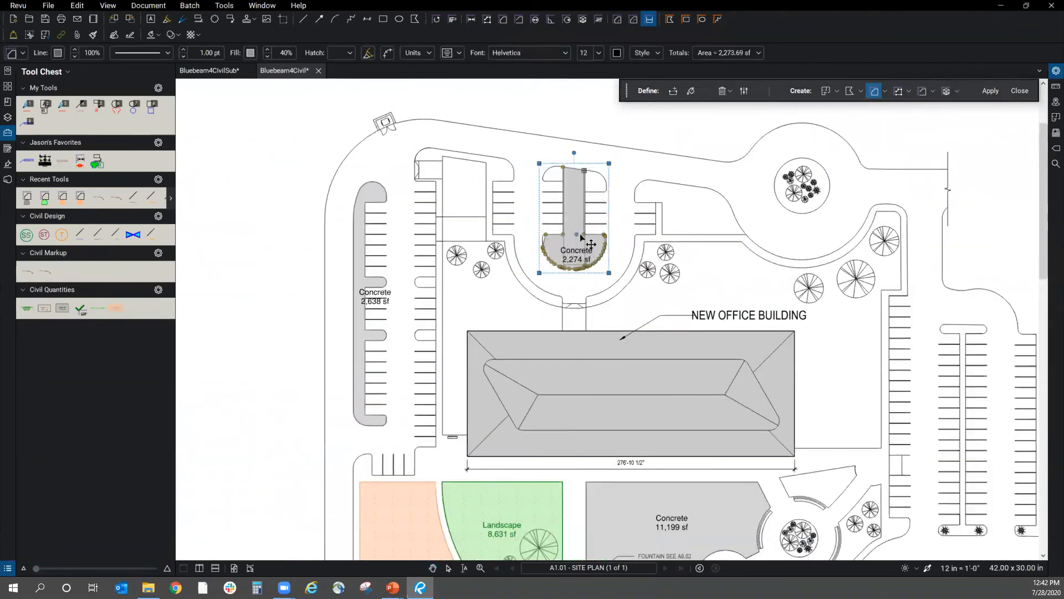
{"action": "left_click", "coordinate": [637, 301]}
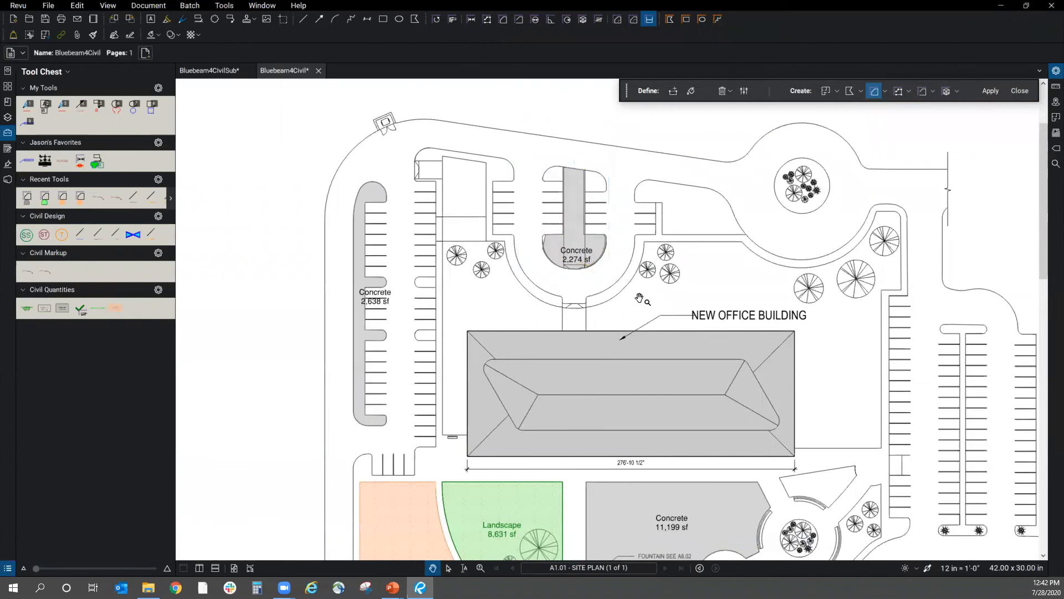
- Draw a rectangular area measurement of about 1,444 sf over the pavement northwest of the new office building
{"action": "left_click", "coordinate": [224, 6]}
{"action": "mouse_move", "coordinate": [241, 41]}
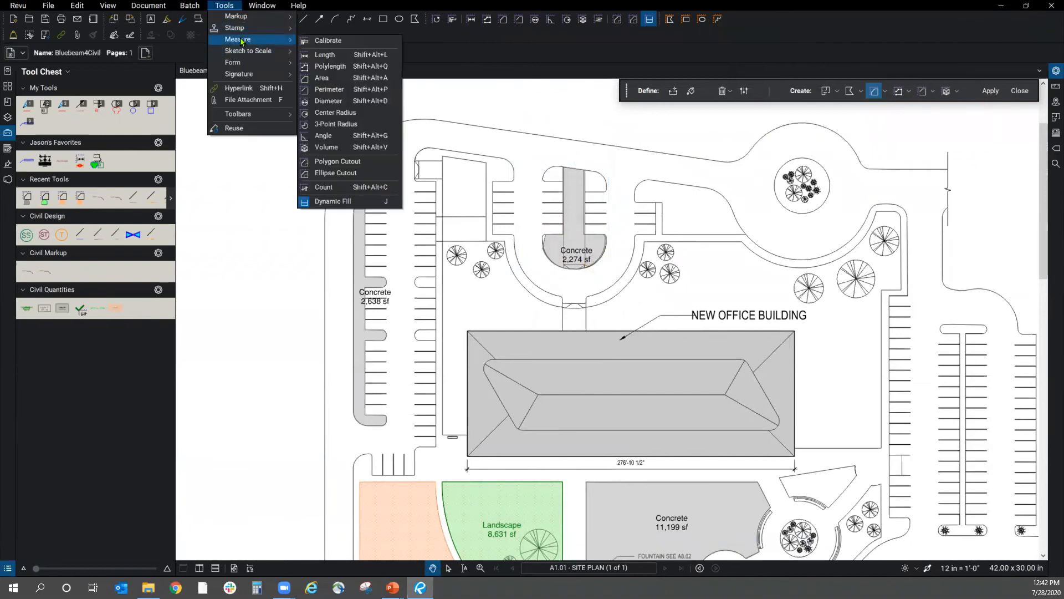
{"action": "left_click", "coordinate": [326, 78]}
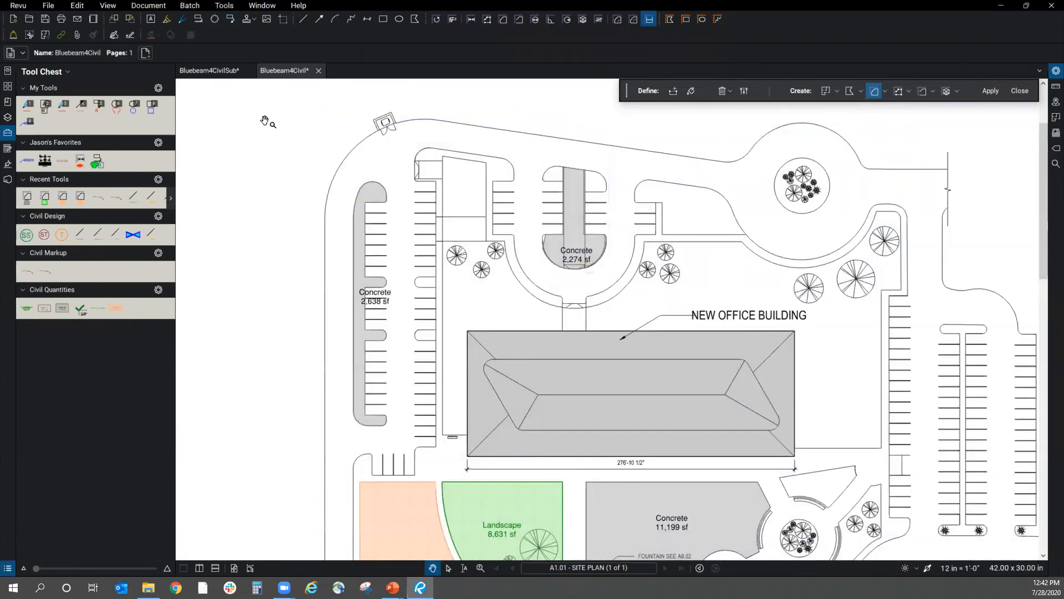
{"action": "left_click", "coordinate": [226, 6]}
{"action": "mouse_move", "coordinate": [221, 39]}
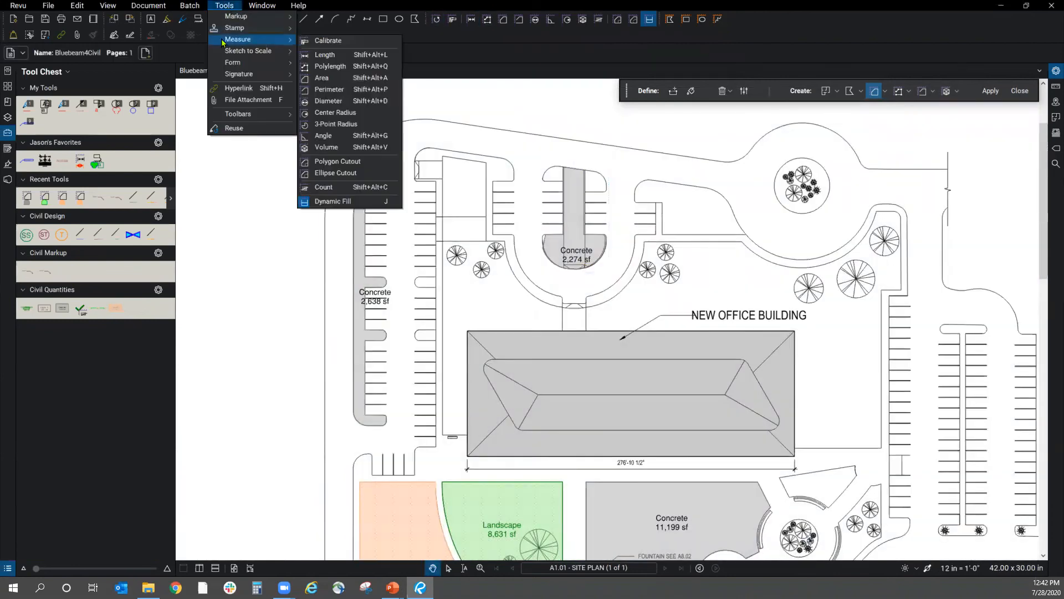
{"action": "left_click", "coordinate": [326, 81]}
{"action": "left_click_drag", "start_coordinate": [449, 167], "coordinate": [481, 194]}
{"action": "key", "text": "Escape"}
- Lock the red rectangular area measurement and try to move it
{"action": "right_click", "coordinate": [474, 194]}
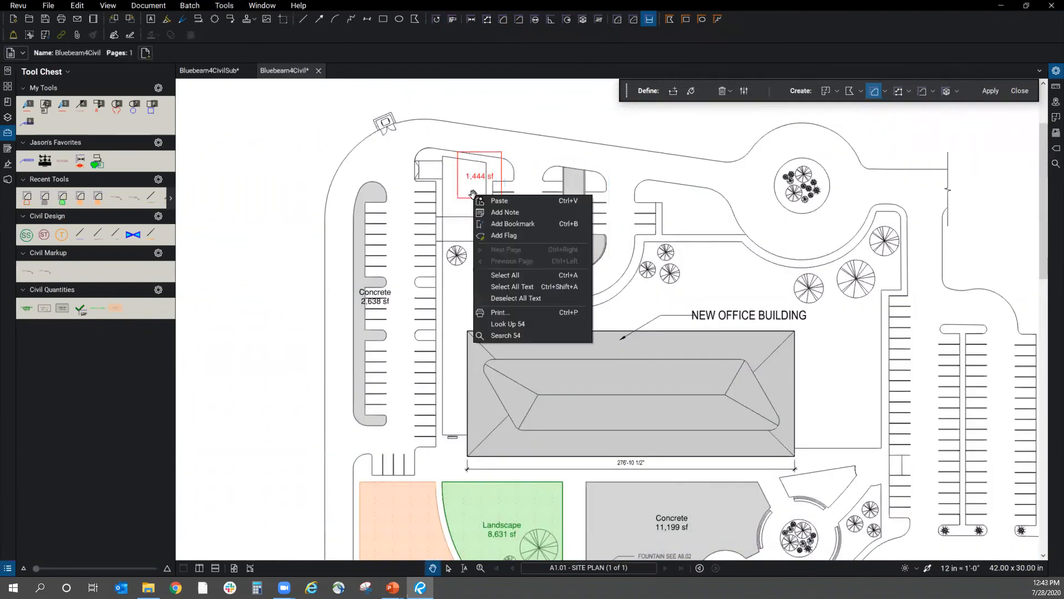
{"action": "left_click", "coordinate": [488, 184]}
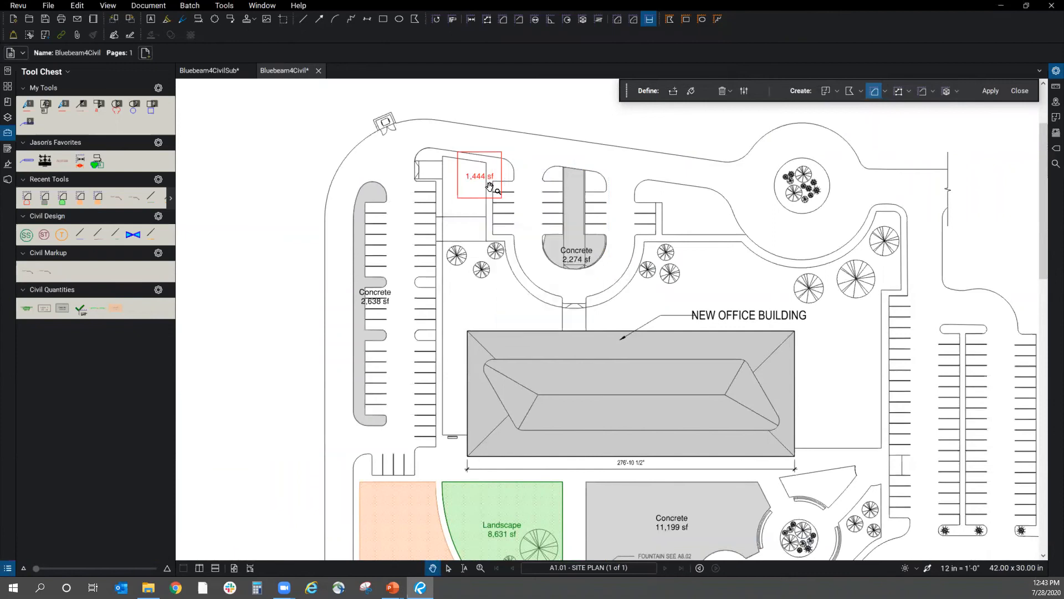
{"action": "left_click", "coordinate": [477, 198]}
{"action": "right_click", "coordinate": [478, 198]}
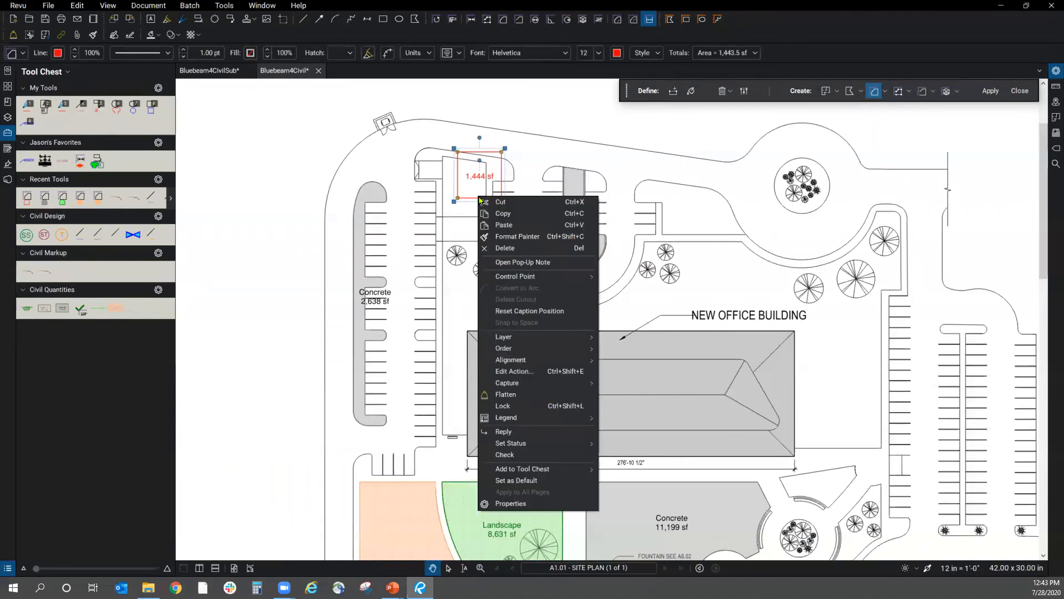
{"action": "left_click", "coordinate": [521, 410]}
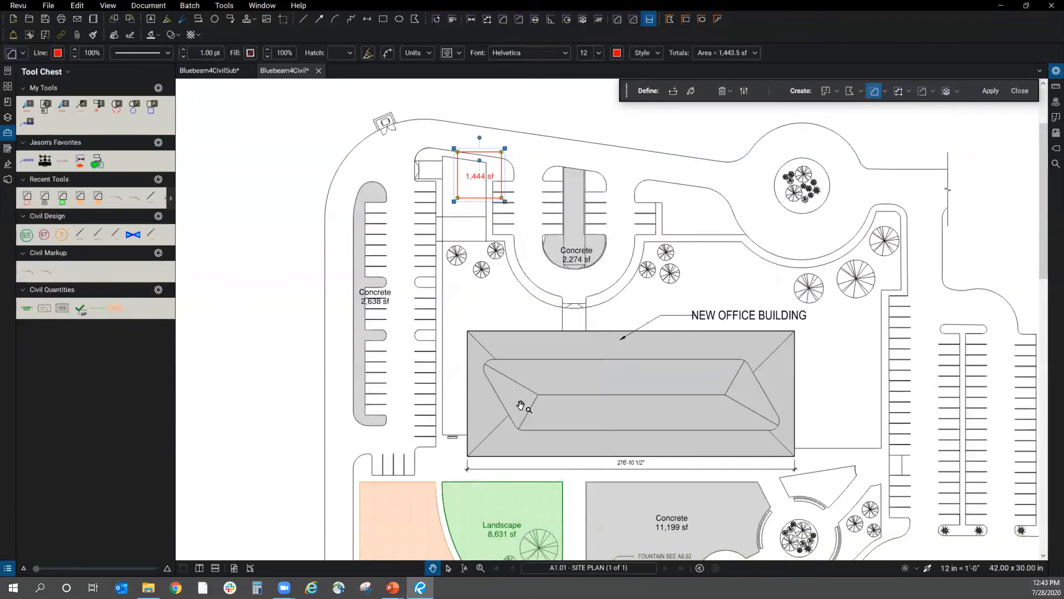
{"action": "mouse_move", "coordinate": [479, 190]}
{"action": "left_mouse_down"}
{"action": "mouse_move", "coordinate": [425, 238]}
{"action": "mouse_move", "coordinate": [544, 209]}
{"action": "mouse_move", "coordinate": [533, 221]}
{"action": "mouse_move", "coordinate": [572, 186]}
{"action": "left_mouse_up"}
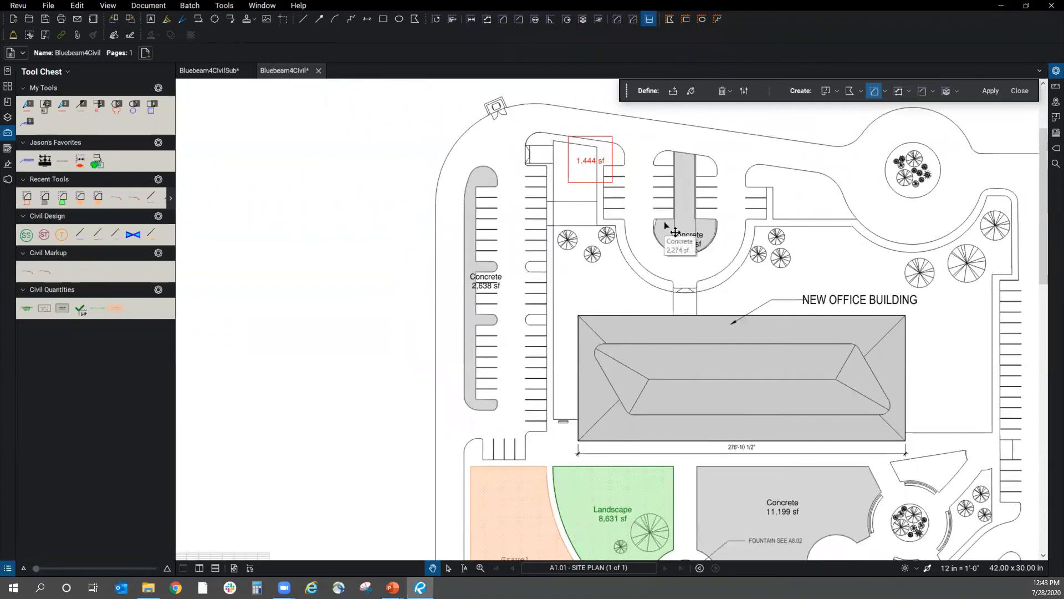
- Adjust the position of the Concrete area over the central island and lock the measurement
{"action": "left_click_drag", "start_coordinate": [658, 235], "coordinate": [694, 238]}
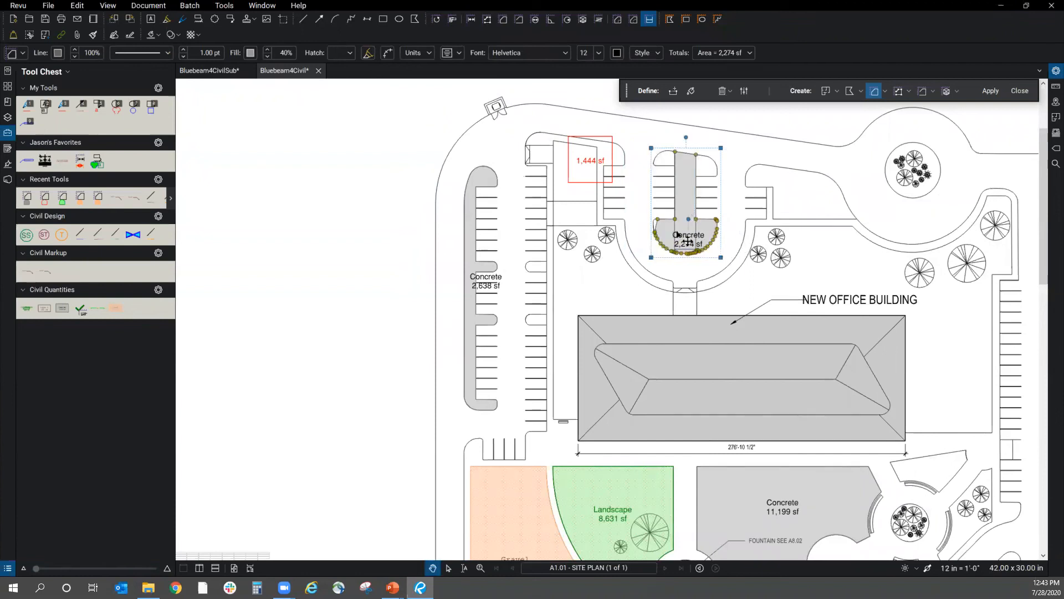
{"action": "scroll", "coordinate": [650, 213], "scroll_direction": "up", "scroll_amount": 2}
{"action": "scroll", "coordinate": [623, 387], "scroll_direction": "down", "scroll_amount": 2}
{"action": "scroll", "coordinate": [635, 258], "scroll_direction": "up", "scroll_amount": 5}
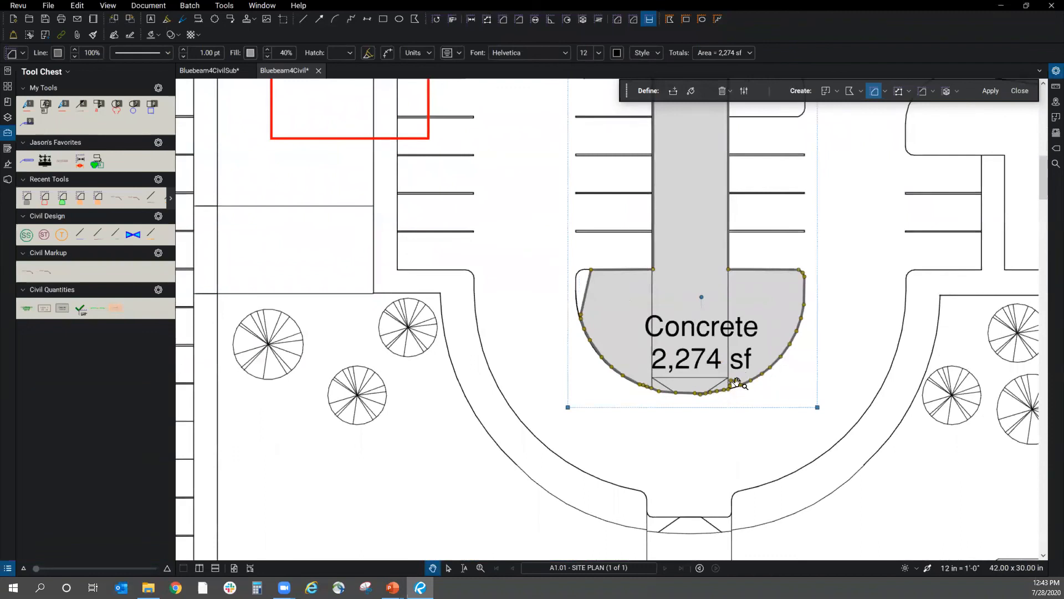
{"action": "right_click", "coordinate": [738, 309]}
{"action": "left_click", "coordinate": [775, 473]}
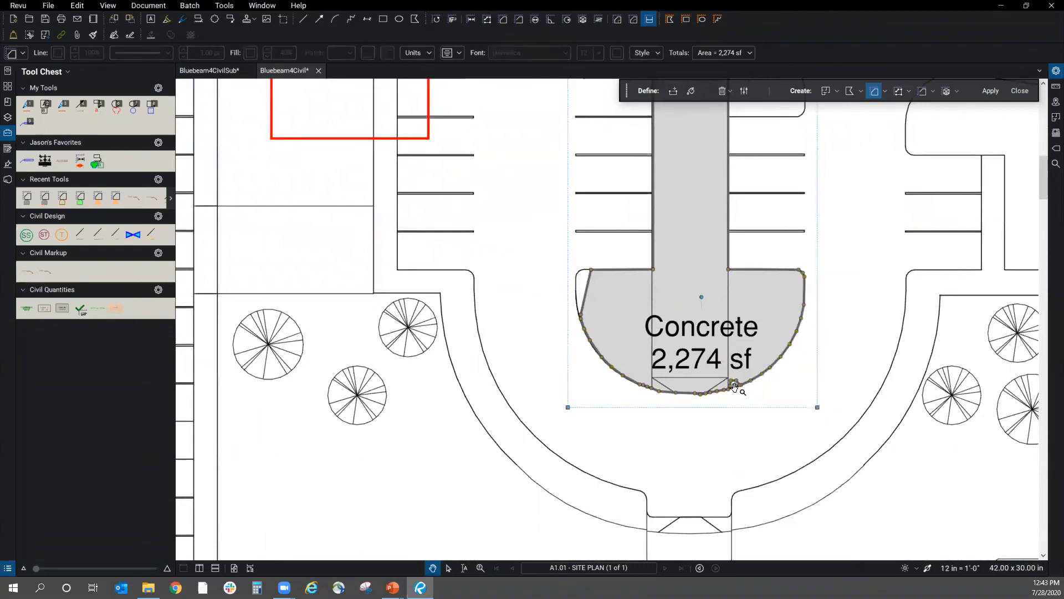
- Inspect the south edge of the central island's locked Concrete area and unlock the measurement
{"action": "scroll", "coordinate": [740, 381], "scroll_direction": "up", "scroll_amount": 5}
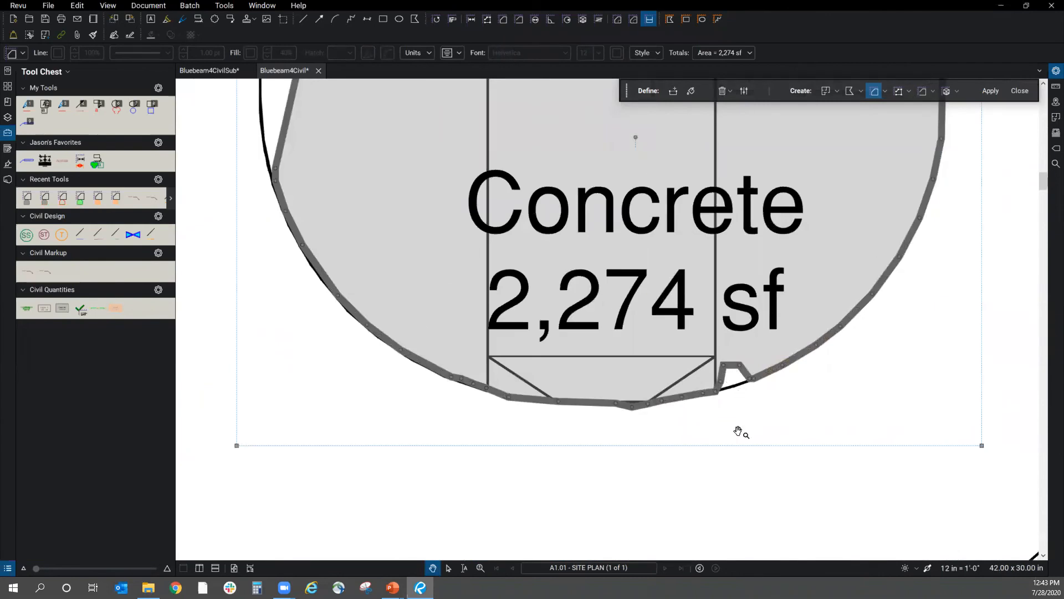
{"action": "scroll", "coordinate": [740, 433], "scroll_direction": "down", "scroll_amount": 5}
{"action": "right_click", "coordinate": [721, 382]}
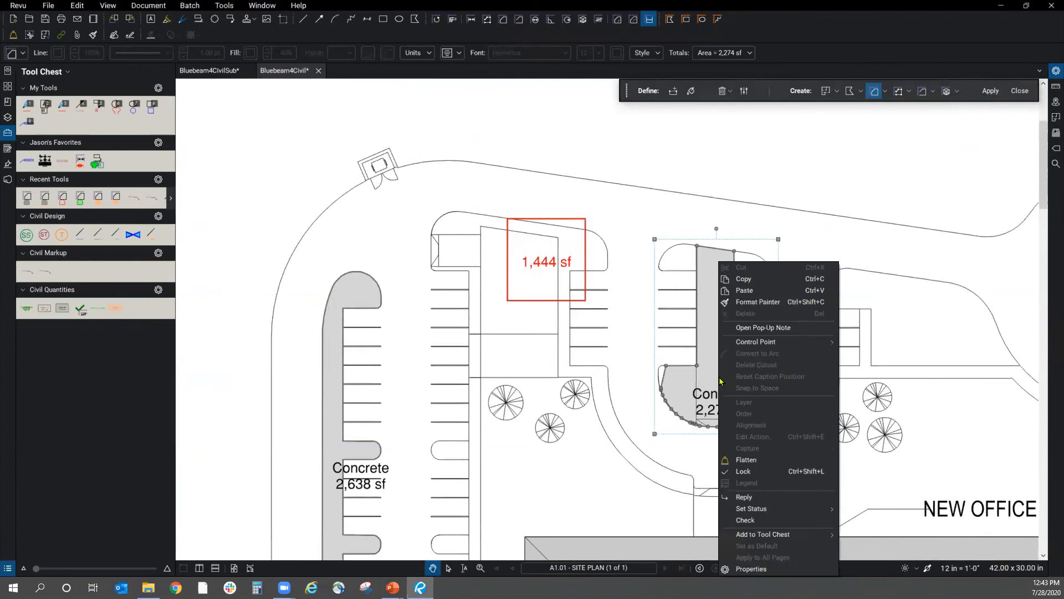
{"action": "left_click", "coordinate": [743, 472]}
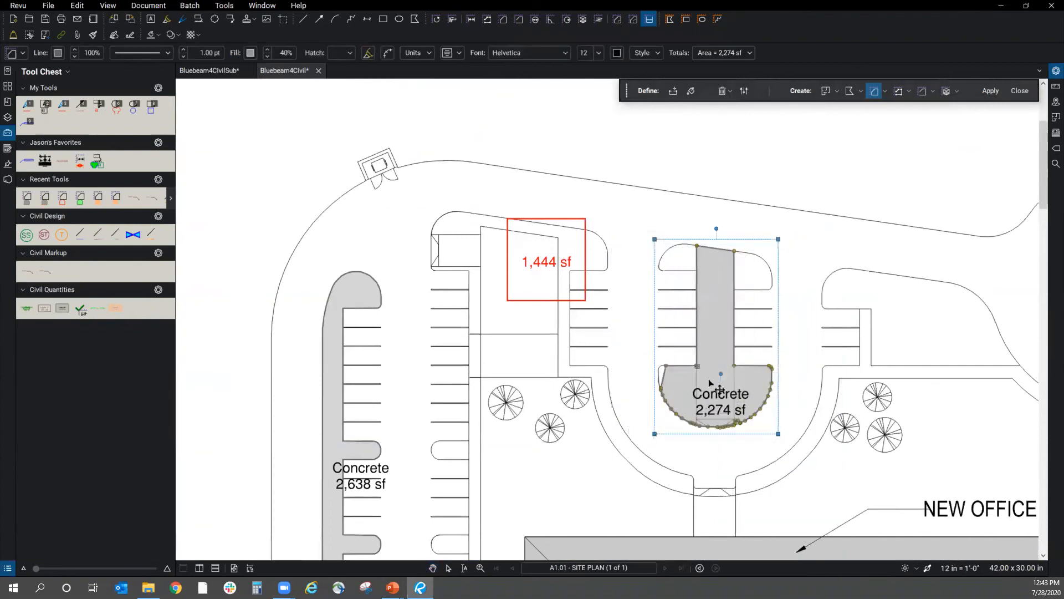
- Lock the Concrete area measurement on the central island, then unlock and deselect it
{"action": "right_click", "coordinate": [704, 396]}
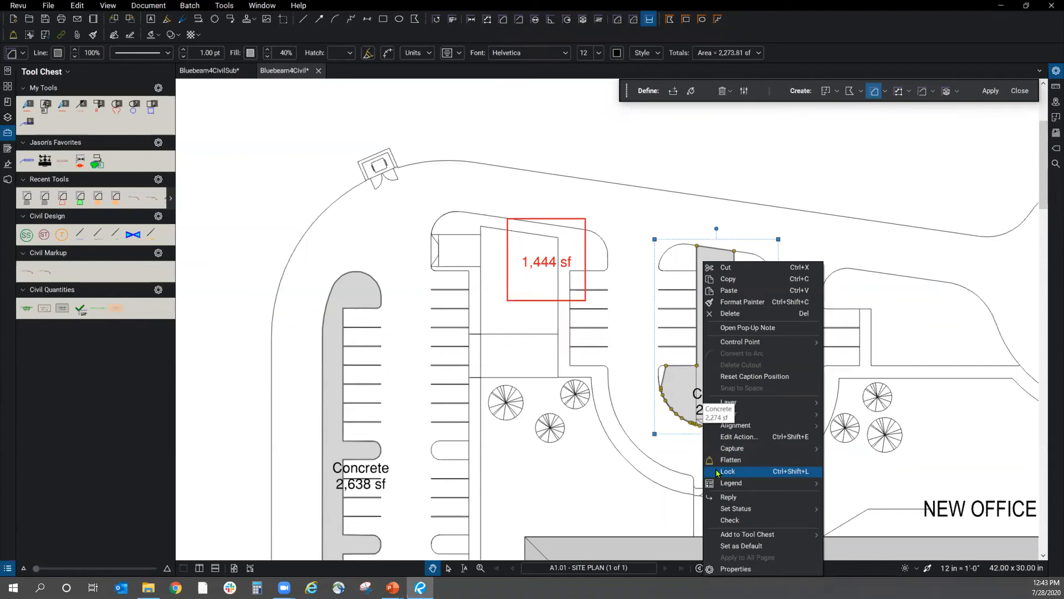
{"action": "left_click", "coordinate": [743, 474]}
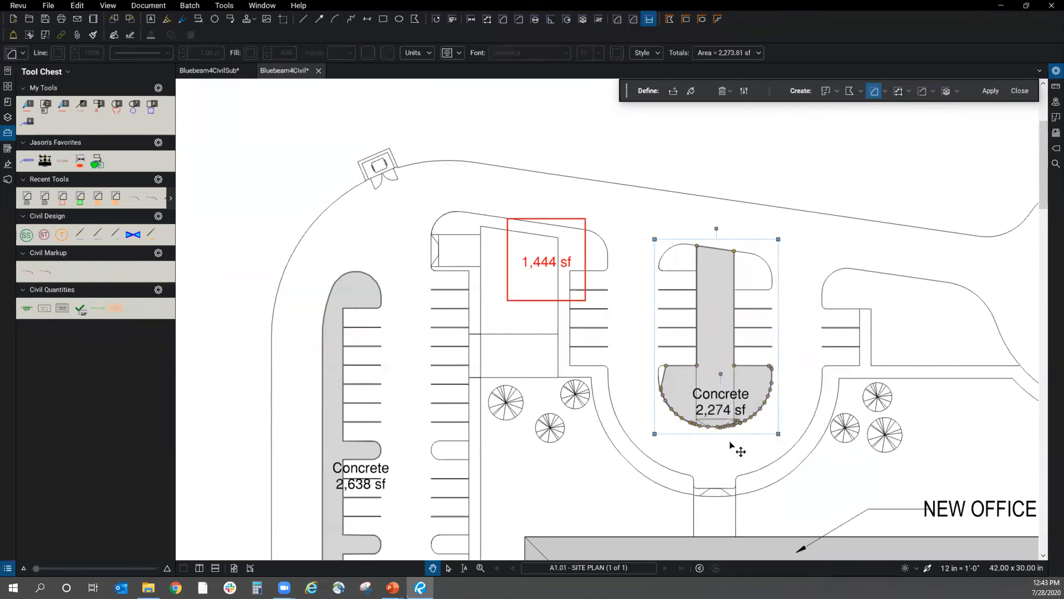
{"action": "right_click", "coordinate": [713, 397]}
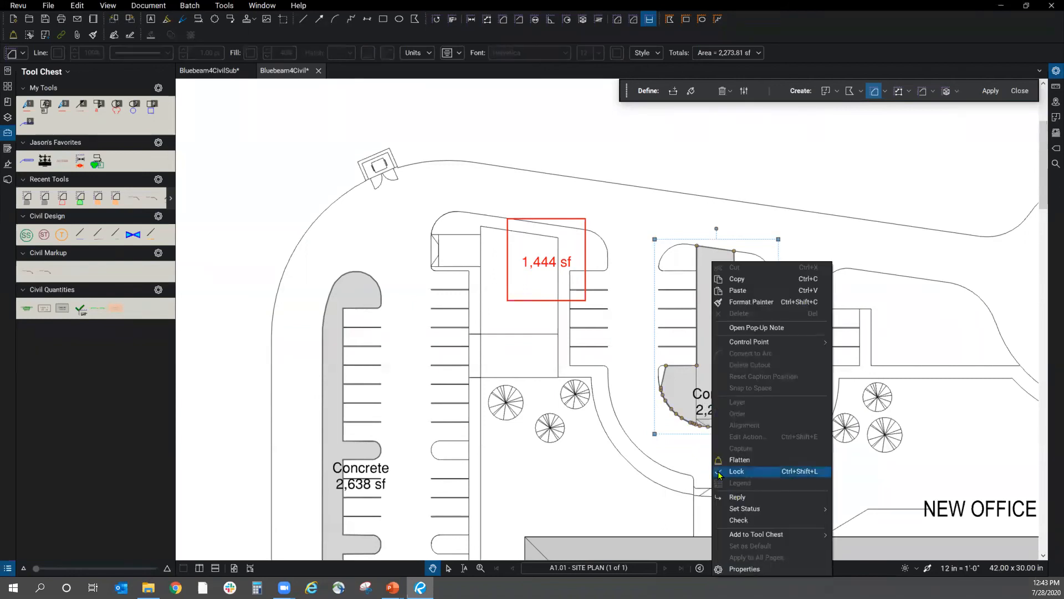
{"action": "left_click", "coordinate": [757, 473]}
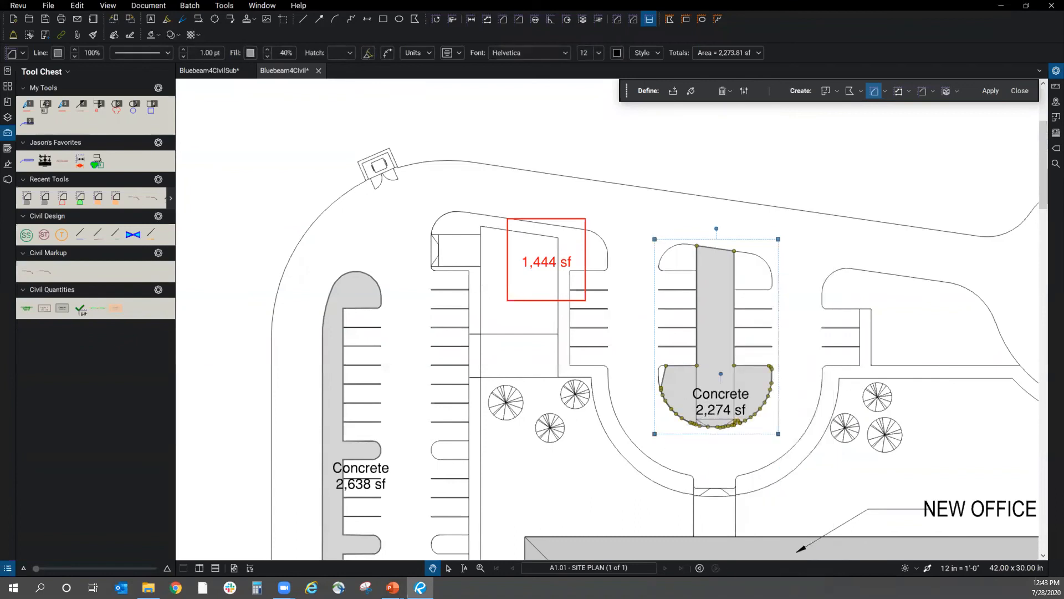
{"action": "left_click", "coordinate": [803, 231]}
- Examine the red rectangular area measurement and the other measured areas across the whole site plan sheet
{"action": "scroll", "coordinate": [700, 221], "scroll_direction": "down", "scroll_amount": 3}
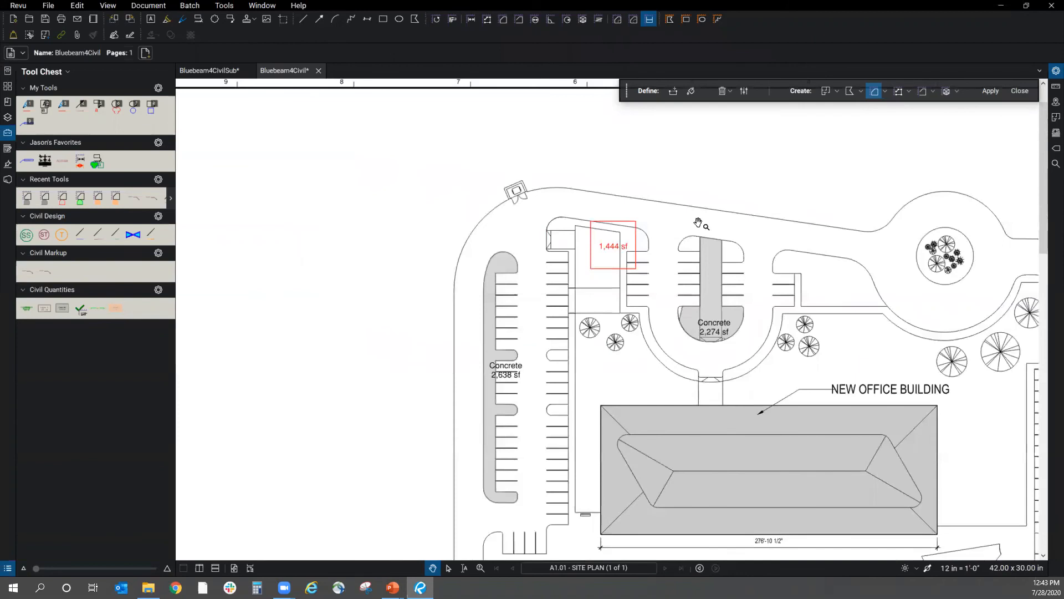
{"action": "scroll", "coordinate": [580, 239], "scroll_direction": "down", "scroll_amount": 2}
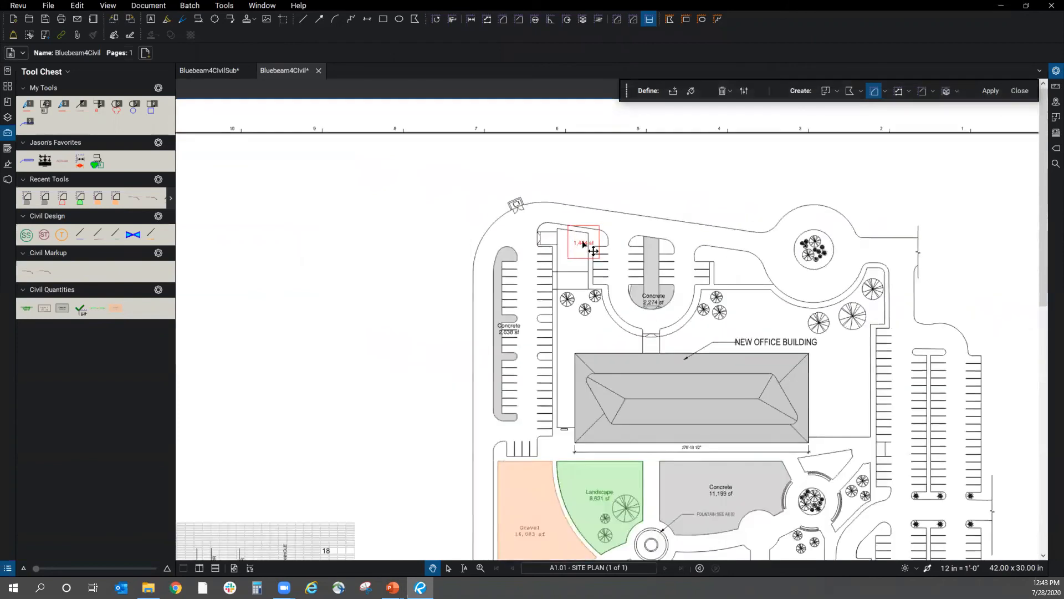
{"action": "left_click", "coordinate": [580, 240]}
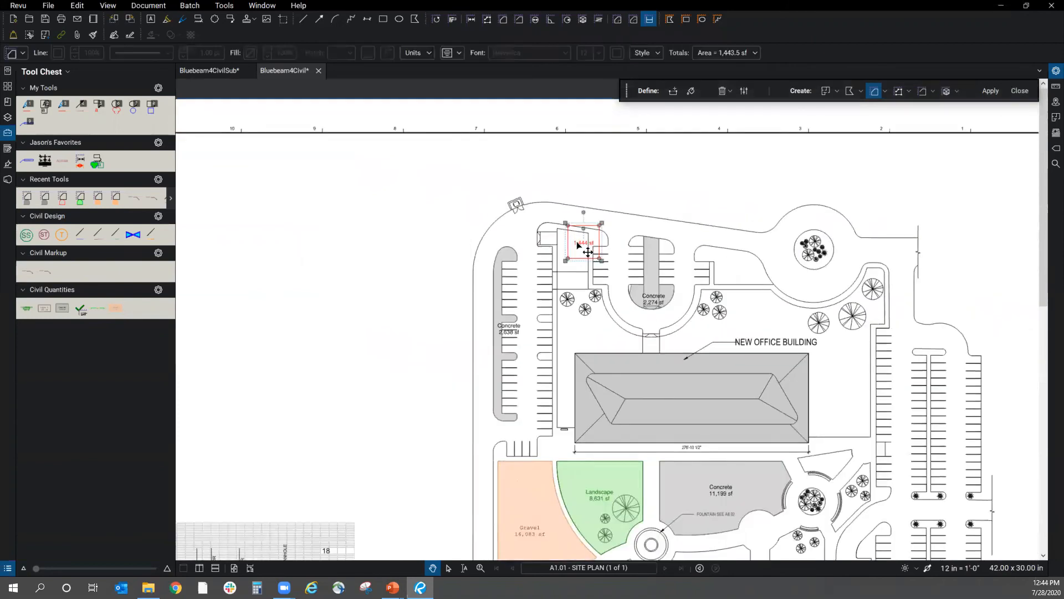
{"action": "scroll", "coordinate": [585, 250], "scroll_direction": "up", "scroll_amount": 3}
{"action": "scroll", "coordinate": [562, 216], "scroll_direction": "down", "scroll_amount": 4}
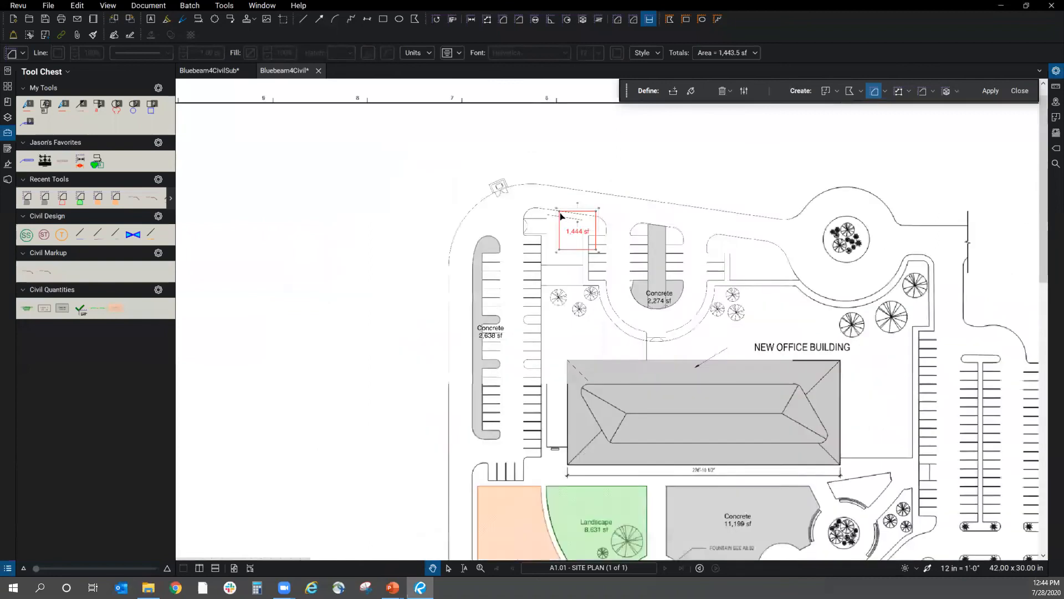
{"action": "key", "text": "Escape"}
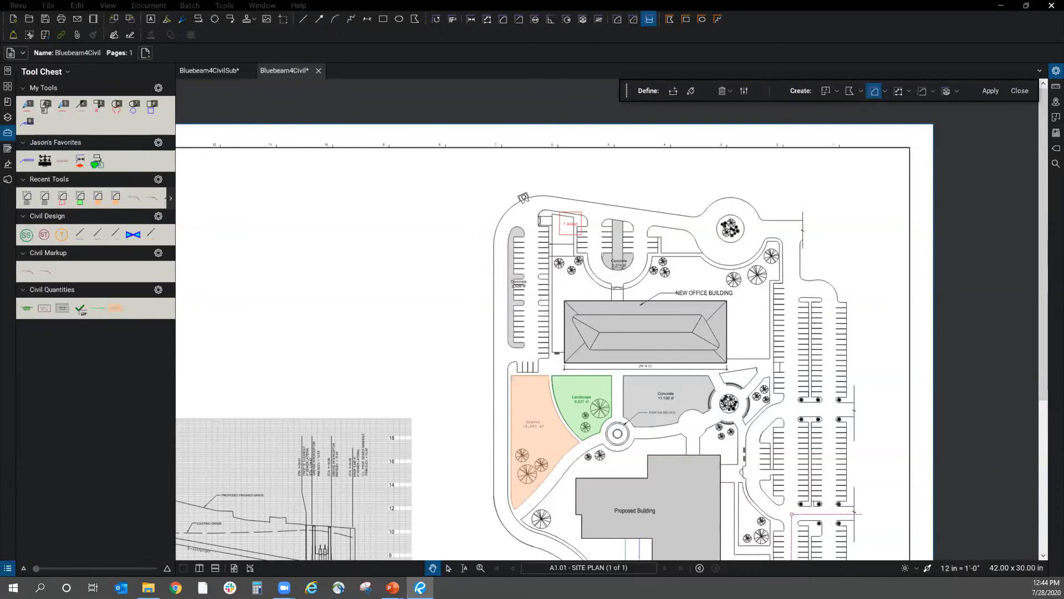
{"action": "scroll", "coordinate": [390, 320], "scroll_direction": "down", "scroll_amount": 3}
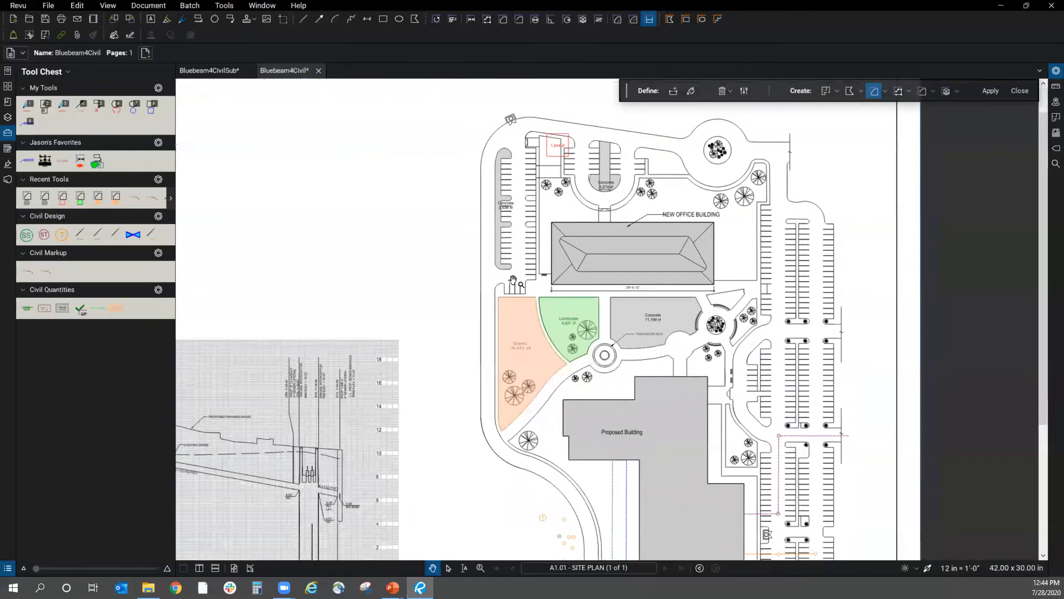
{"action": "scroll", "coordinate": [390, 319], "scroll_direction": "down", "scroll_amount": 4}
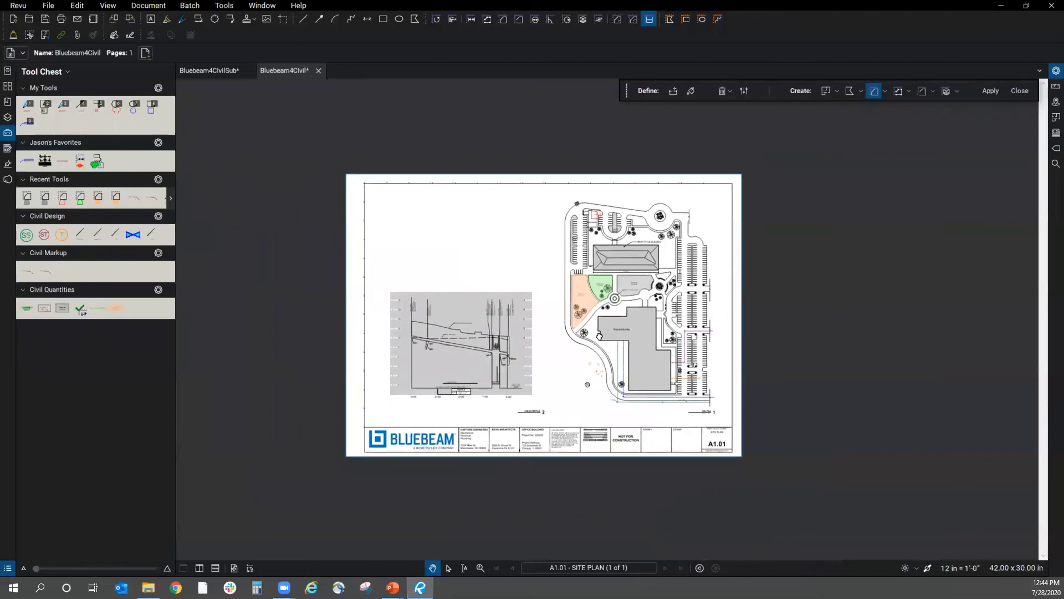
{"action": "scroll", "coordinate": [599, 335], "scroll_direction": "up", "scroll_amount": 2}
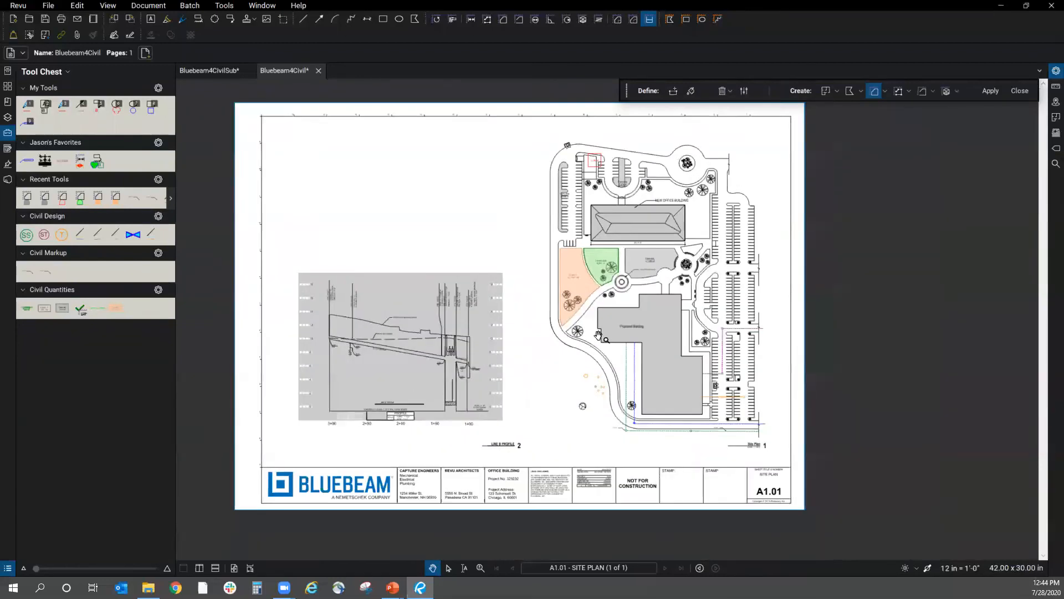
- Switch to the Bluebeam4CivilSub drawing and inspect the tree symbols around the cul-de-sac and along the south boundary
{"action": "left_click", "coordinate": [214, 71]}
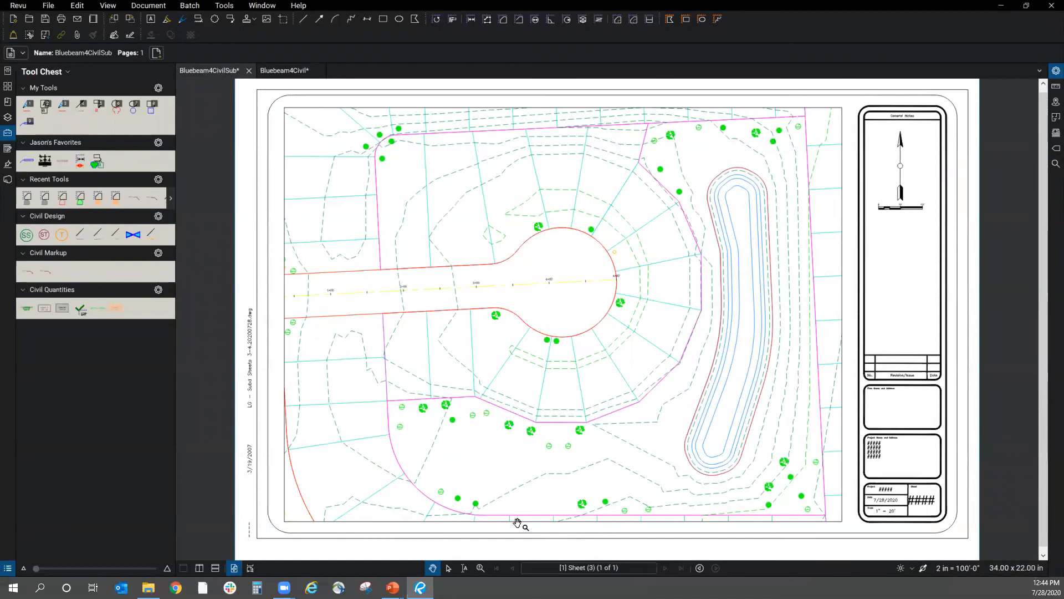
{"action": "scroll", "coordinate": [517, 523], "scroll_direction": "up", "scroll_amount": 1}
{"action": "scroll", "coordinate": [517, 524], "scroll_direction": "up", "scroll_amount": 3}
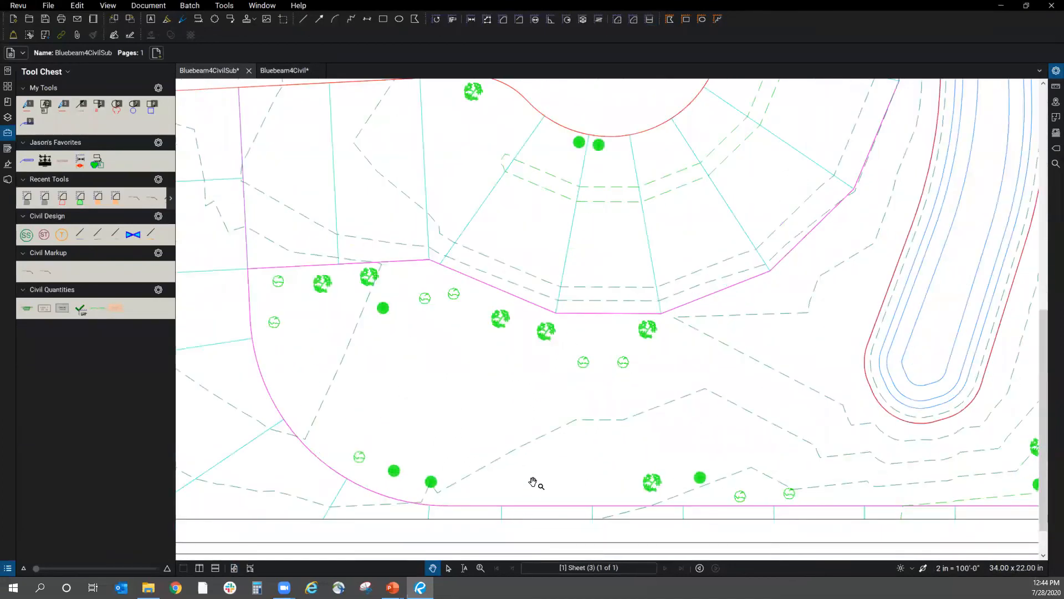
{"action": "scroll", "coordinate": [484, 460], "scroll_direction": "down", "scroll_amount": 4}
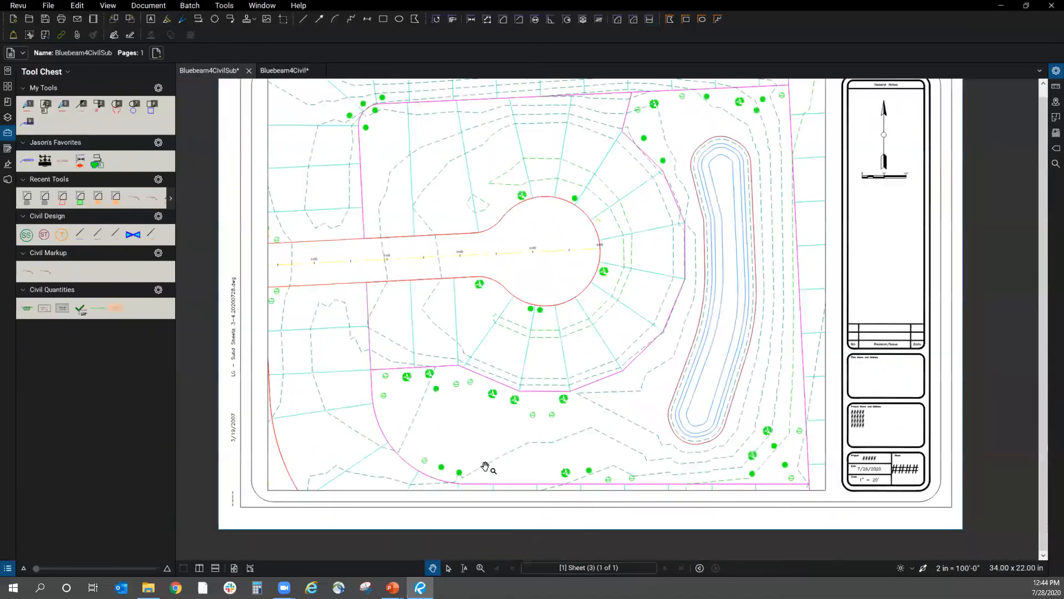
{"action": "scroll", "coordinate": [486, 467], "scroll_direction": "down", "scroll_amount": 1}
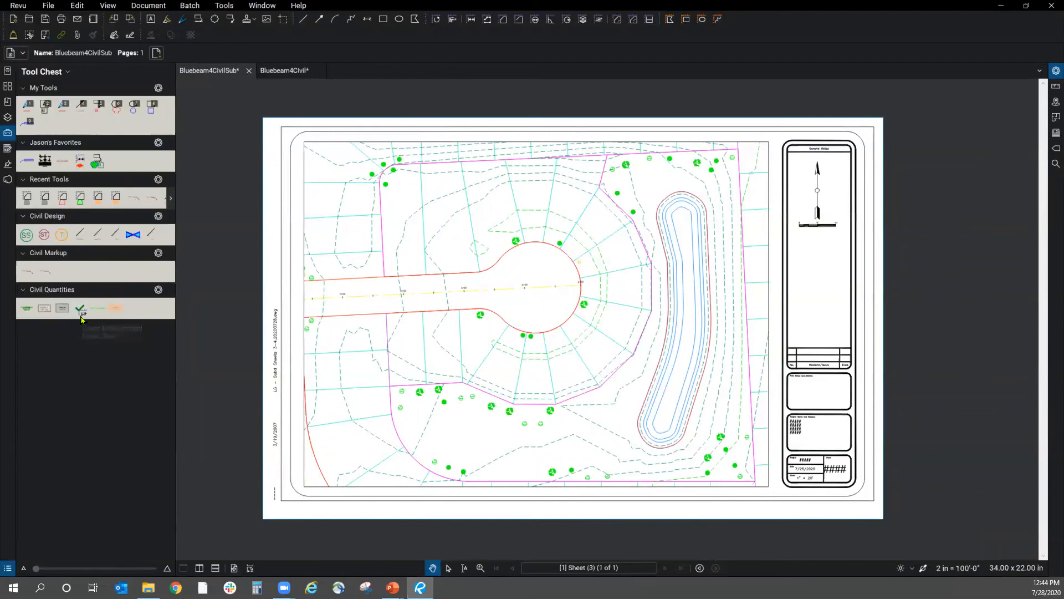
{"action": "left_click", "coordinate": [221, 6]}
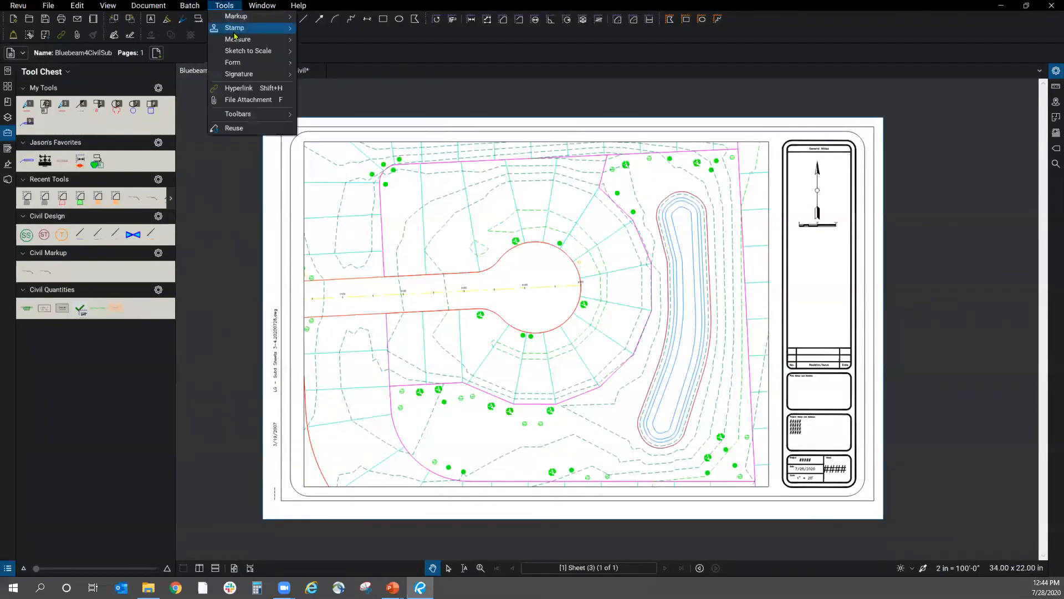
{"action": "mouse_move", "coordinate": [247, 41]}
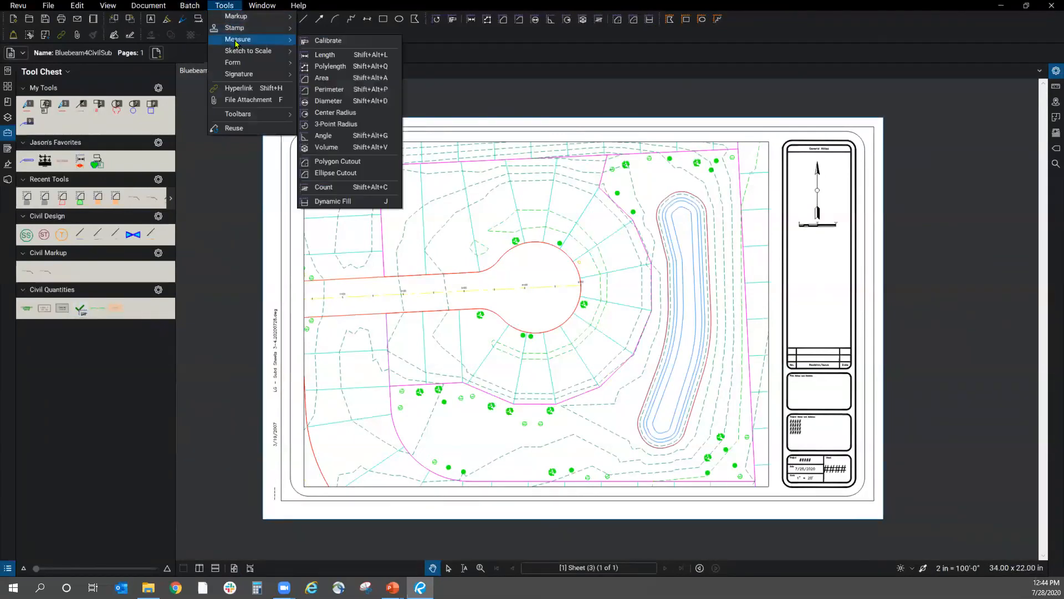
{"action": "left_click", "coordinate": [330, 188]}
{"action": "scroll", "coordinate": [480, 315], "scroll_direction": "up", "scroll_amount": 4}
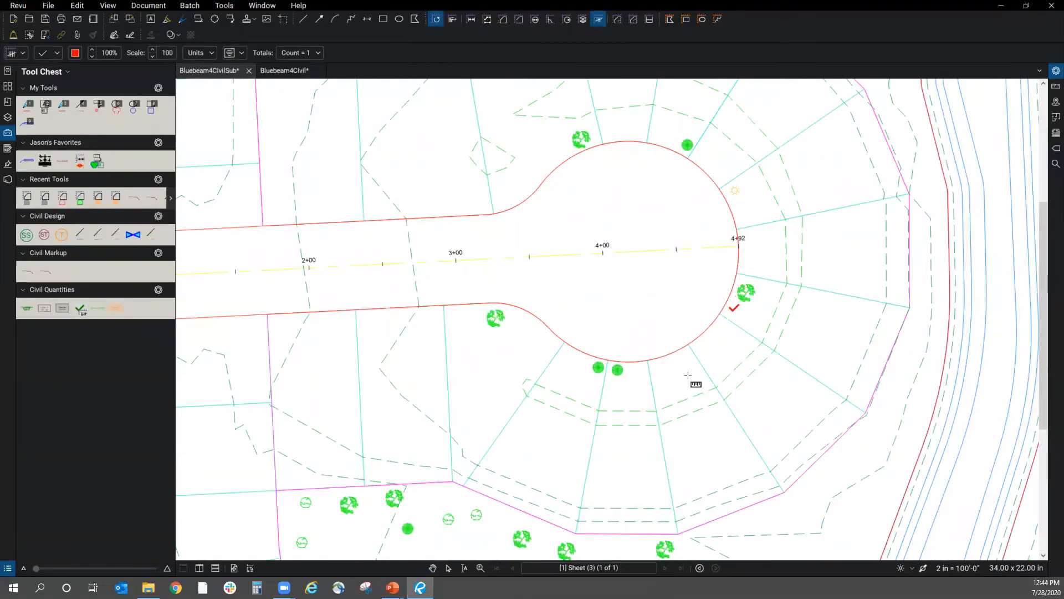
{"action": "scroll", "coordinate": [515, 171], "scroll_direction": "down", "scroll_amount": 5}
{"action": "scroll", "coordinate": [513, 170], "scroll_direction": "up", "scroll_amount": 2}
{"action": "key", "text": "Escape"}
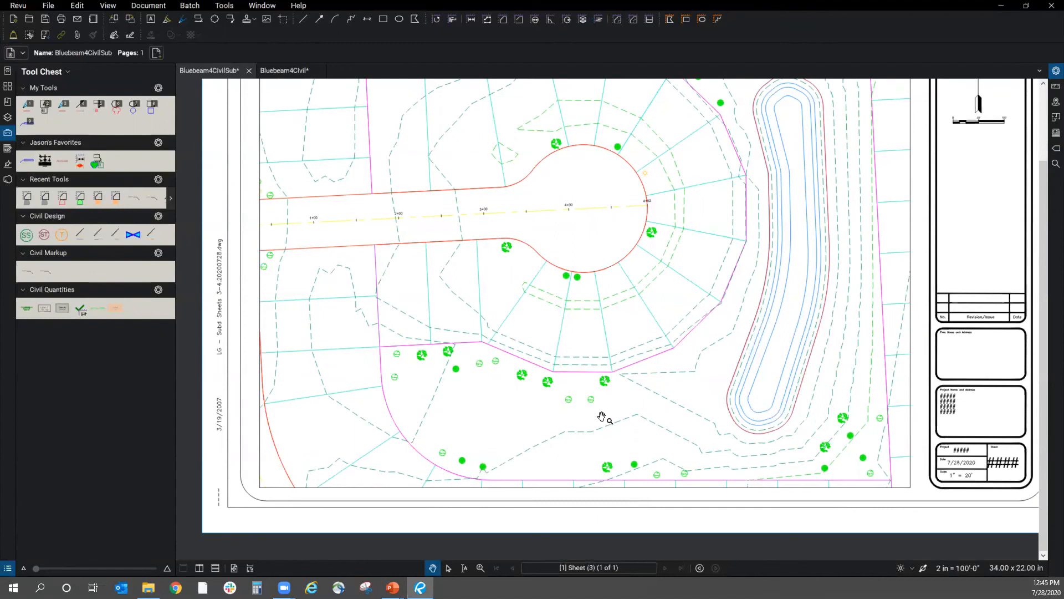
- Start the checkmark count tool from the Civil Quantities set and set its label to Coniferous Tree
{"action": "scroll", "coordinate": [601, 416], "scroll_direction": "up", "scroll_amount": 4}
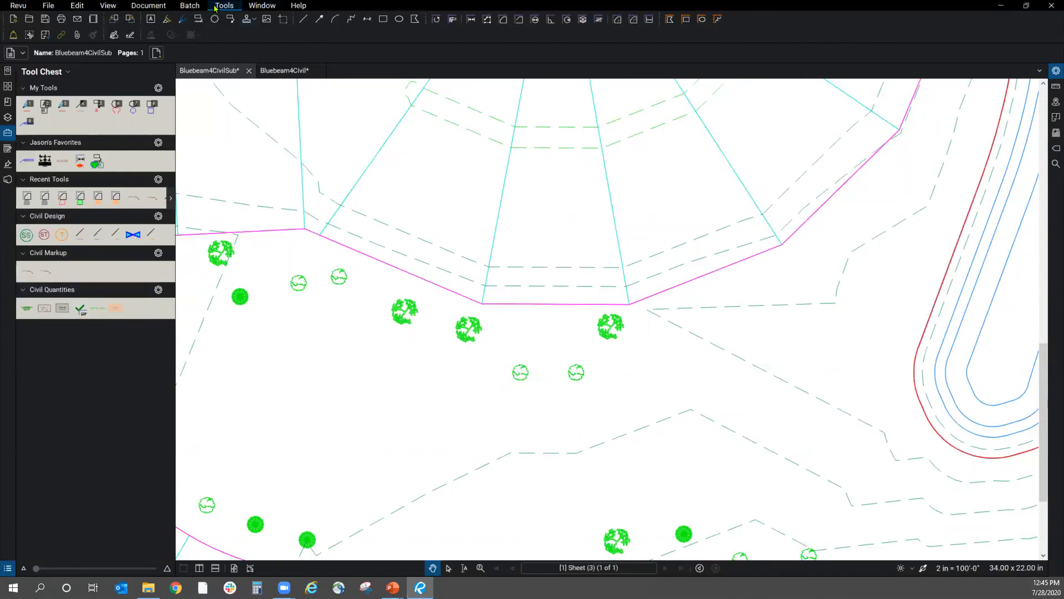
{"action": "right_click", "coordinate": [81, 309]}
{"action": "left_click", "coordinate": [80, 309]}
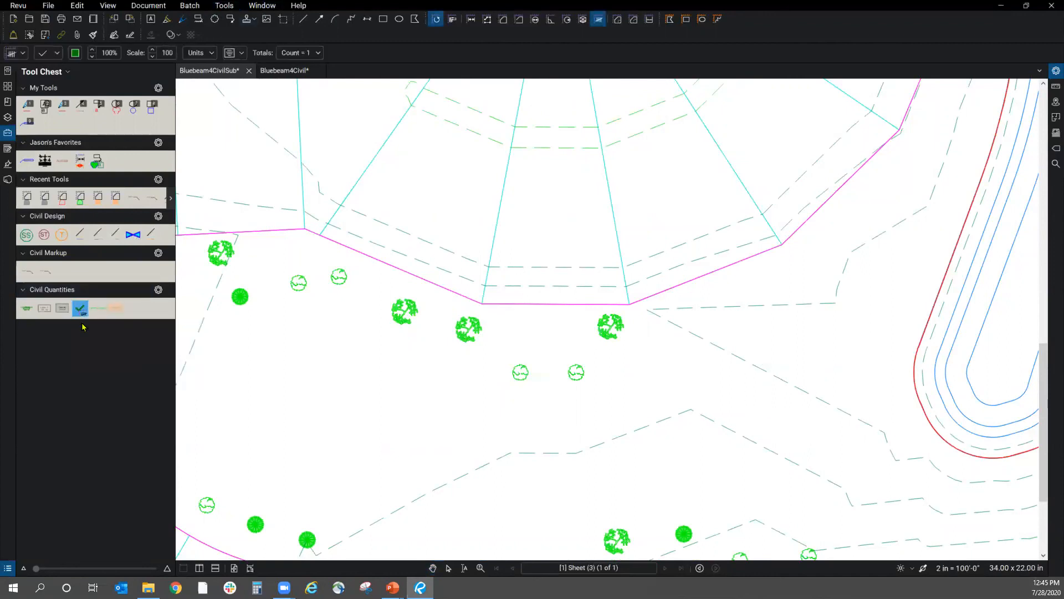
{"action": "left_click", "coordinate": [1056, 70]}
{"action": "left_click_drag", "start_coordinate": [964, 130], "coordinate": [871, 132]}
{"action": "type", "text": "Coniferous Tree"}
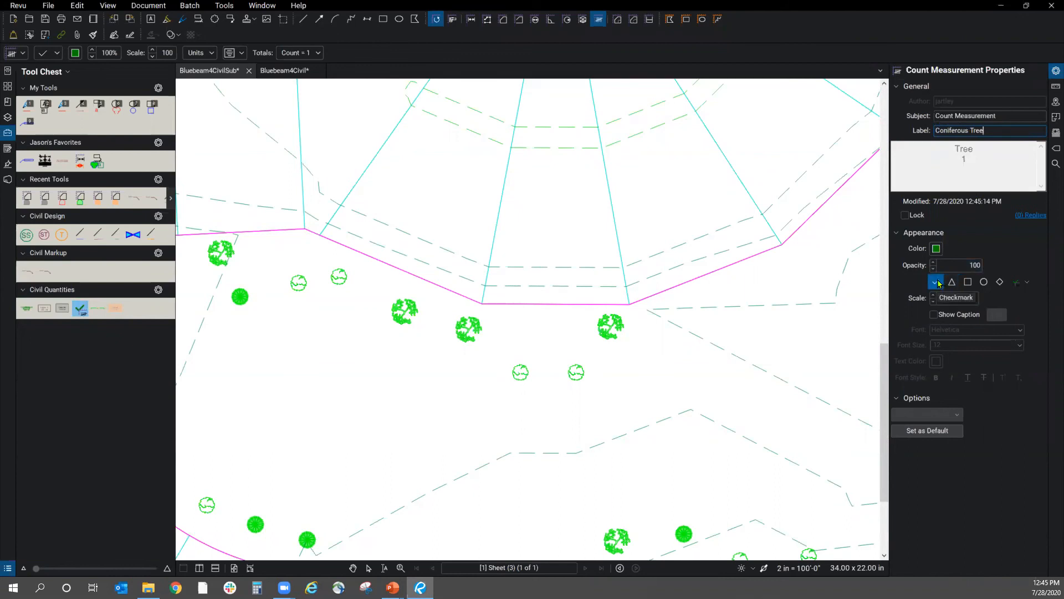
- Set the count mark's color to pink and place one mark in open ground southeast of the tree symbols
{"action": "left_click", "coordinate": [937, 249]}
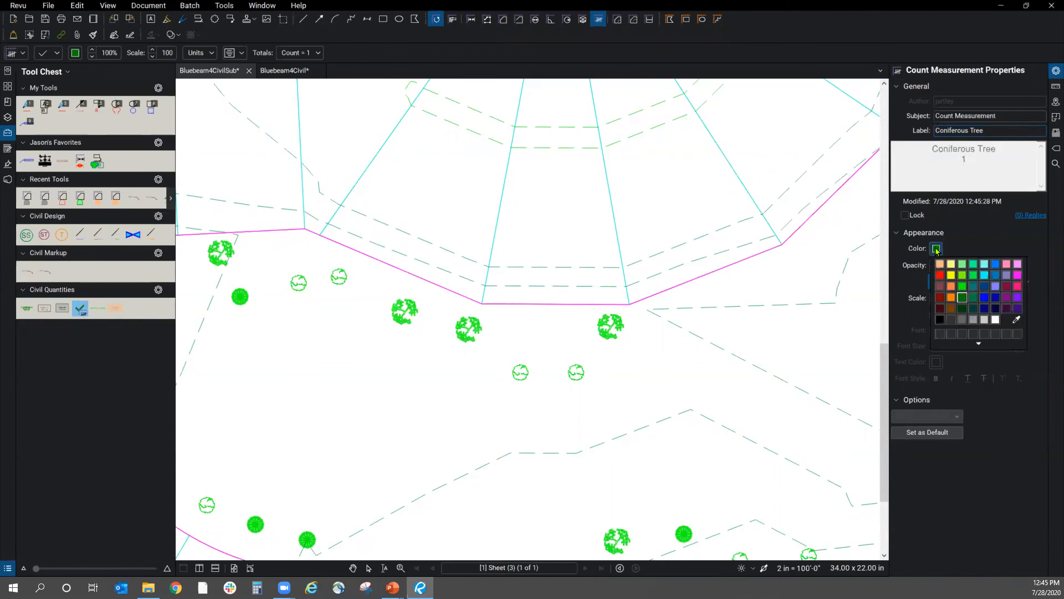
{"action": "left_click", "coordinate": [1007, 265]}
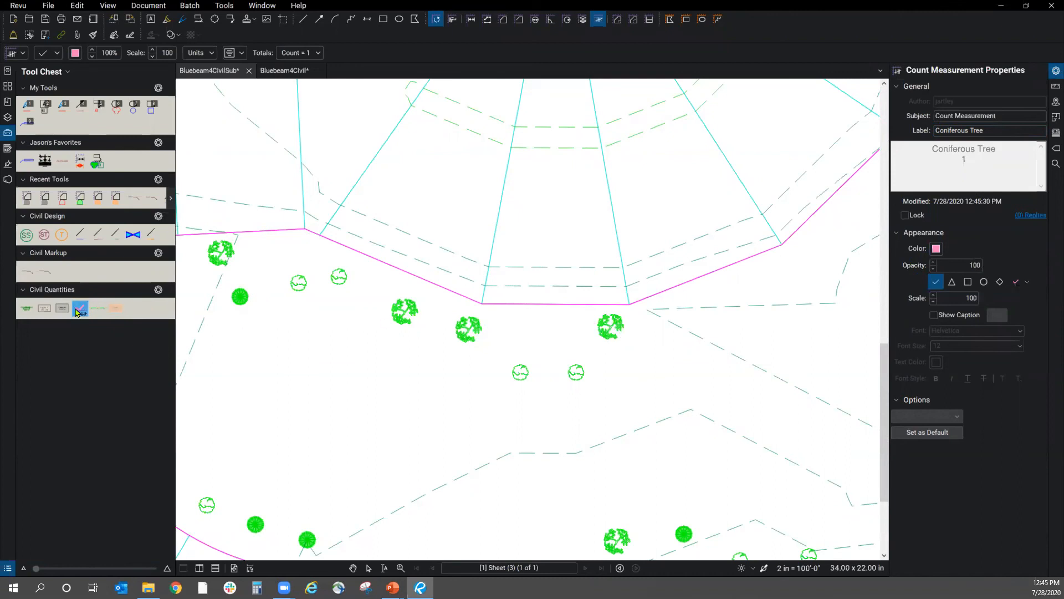
{"action": "left_click", "coordinate": [681, 355]}
{"action": "key", "text": "Escape"}
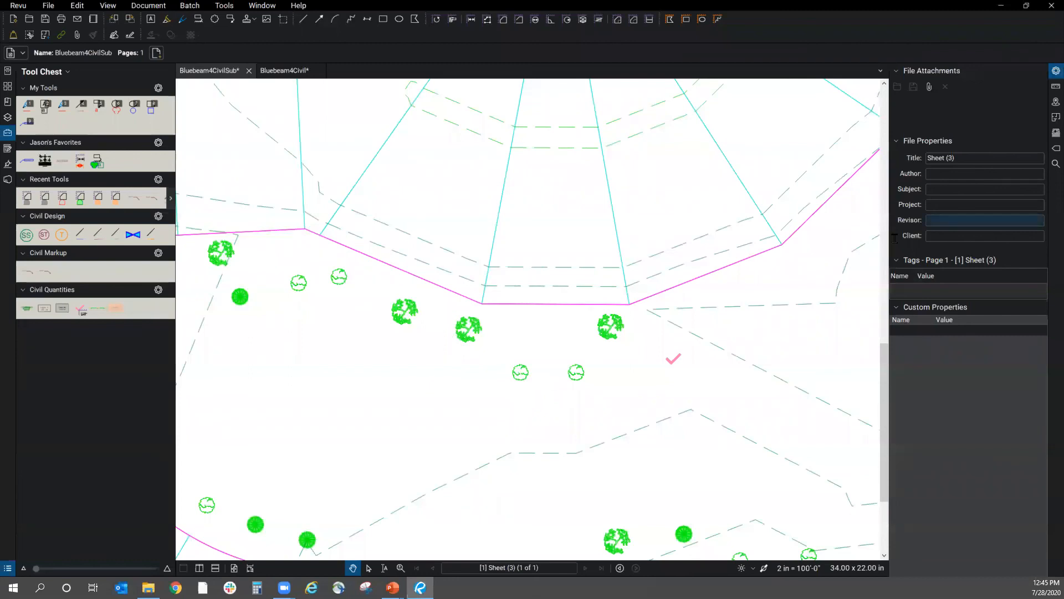
- Run a visual search of the current document for the outlined round tree symbol, captured from the drawing
{"action": "left_click", "coordinate": [1055, 163]}
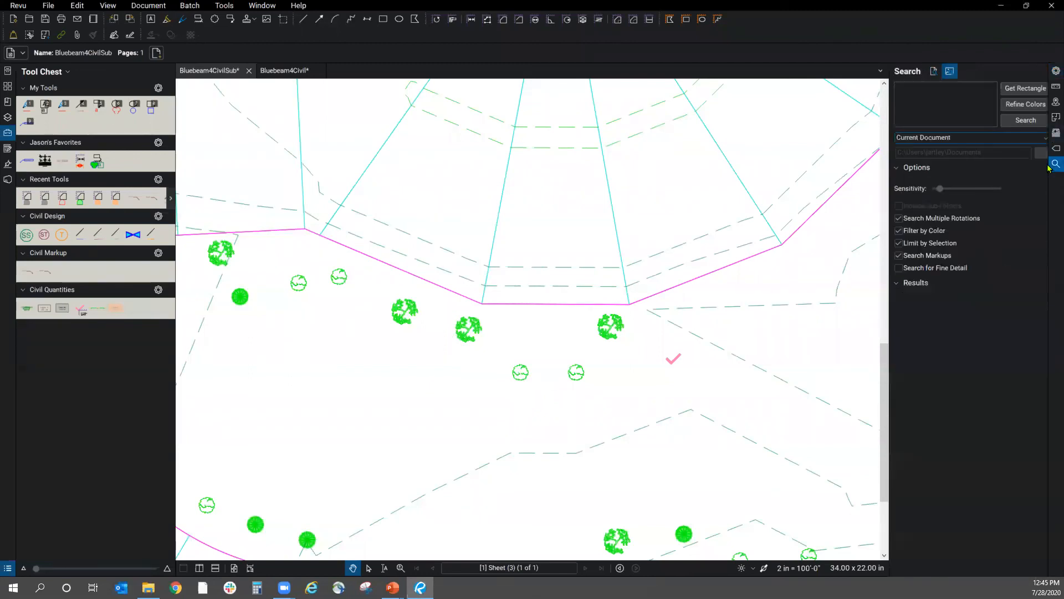
{"action": "left_click", "coordinate": [950, 72]}
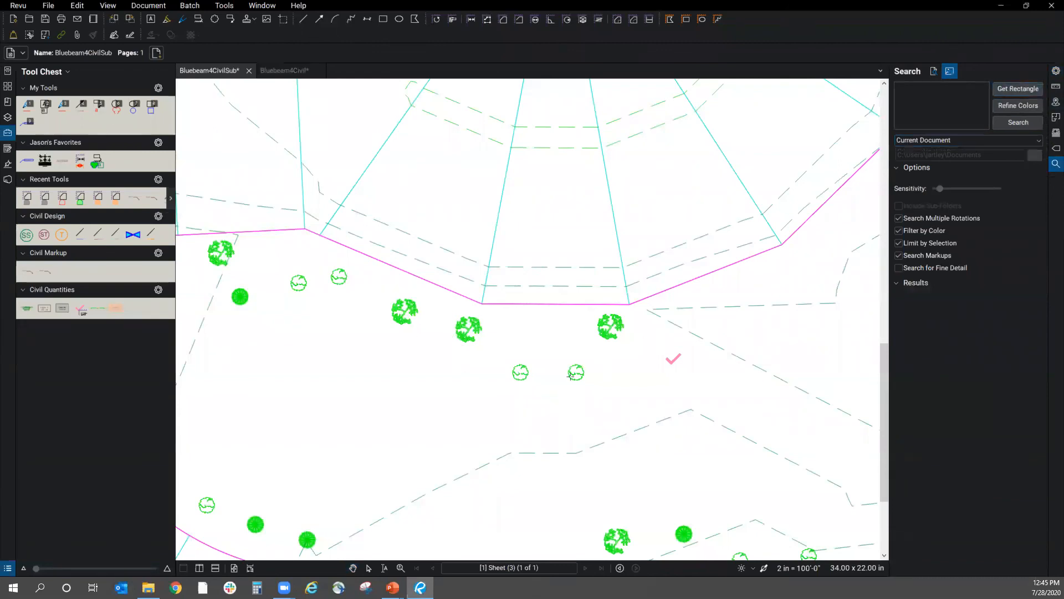
{"action": "left_click_drag", "start_coordinate": [586, 379], "coordinate": [589, 385]}
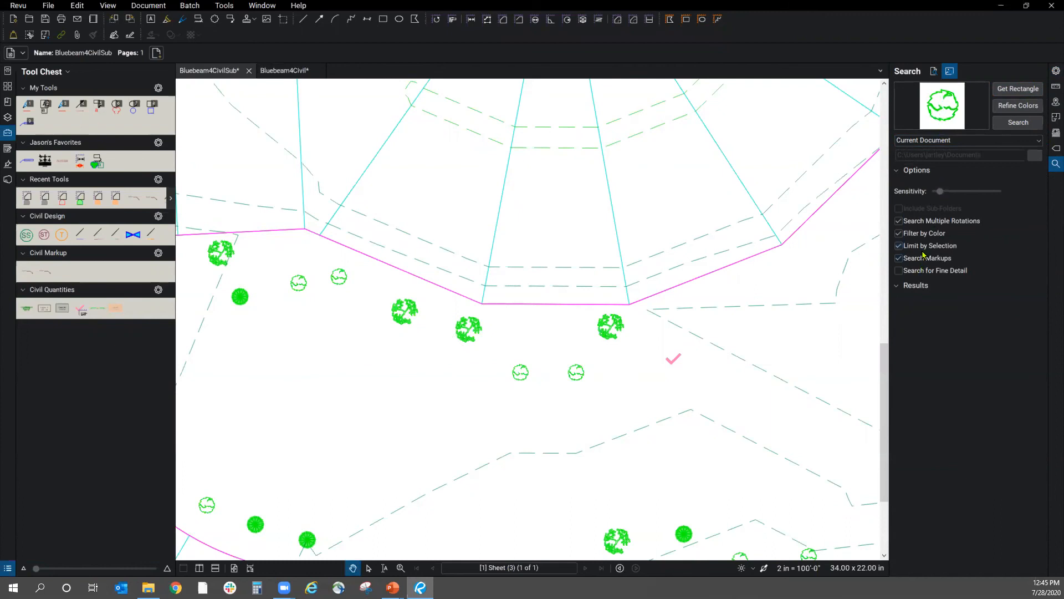
{"action": "left_click", "coordinate": [1004, 124]}
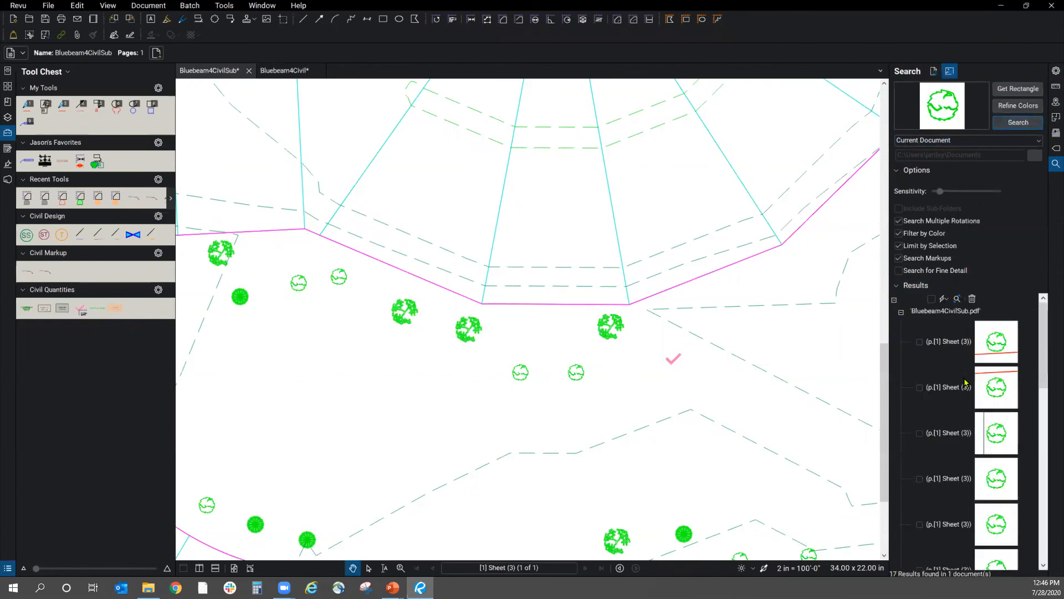
- Check all the search results and apply the Coniferous Tree count measurement to them
{"action": "left_click", "coordinate": [944, 301]}
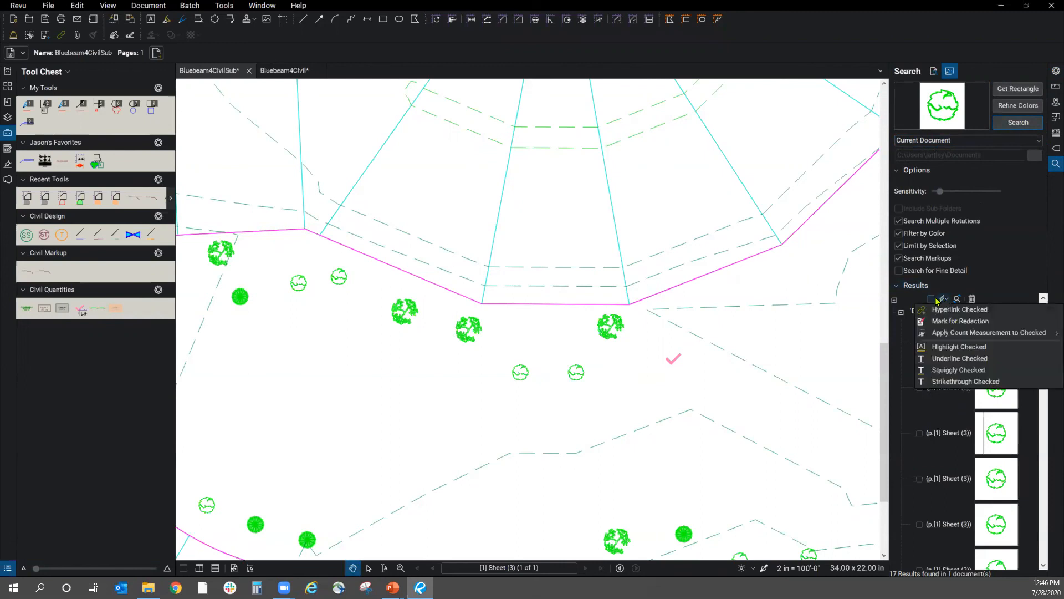
{"action": "left_click", "coordinate": [932, 300]}
{"action": "left_click", "coordinate": [945, 300]}
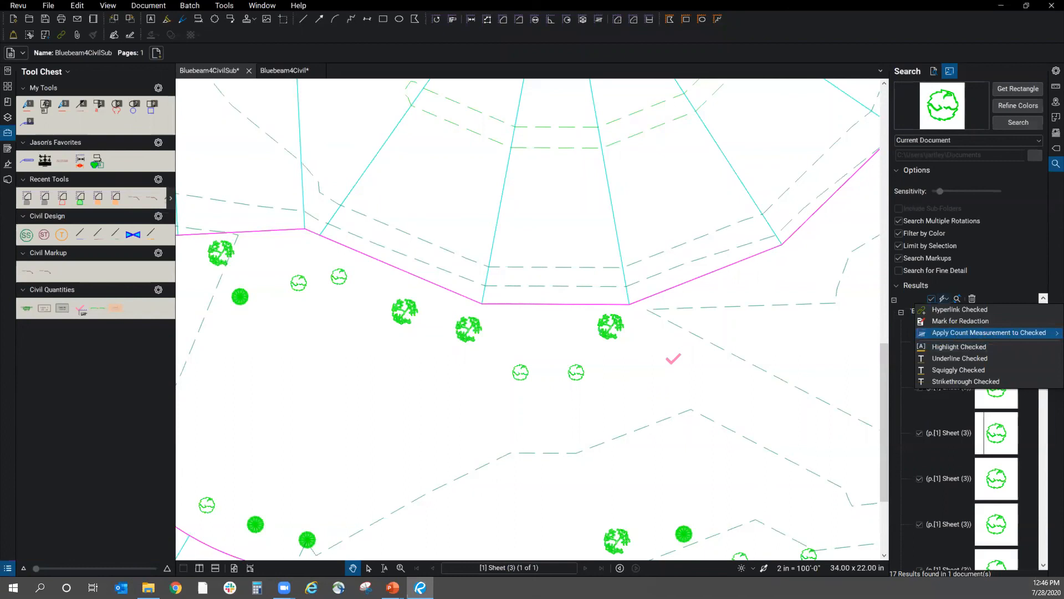
{"action": "left_click", "coordinate": [1053, 333]}
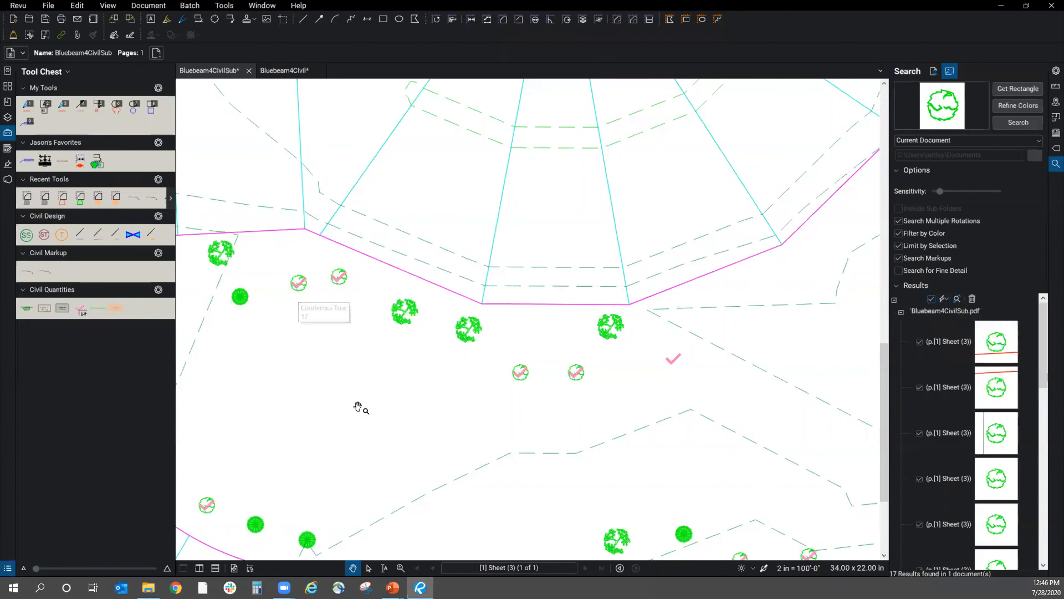
{"action": "scroll", "coordinate": [620, 212], "scroll_direction": "down", "scroll_amount": 3}
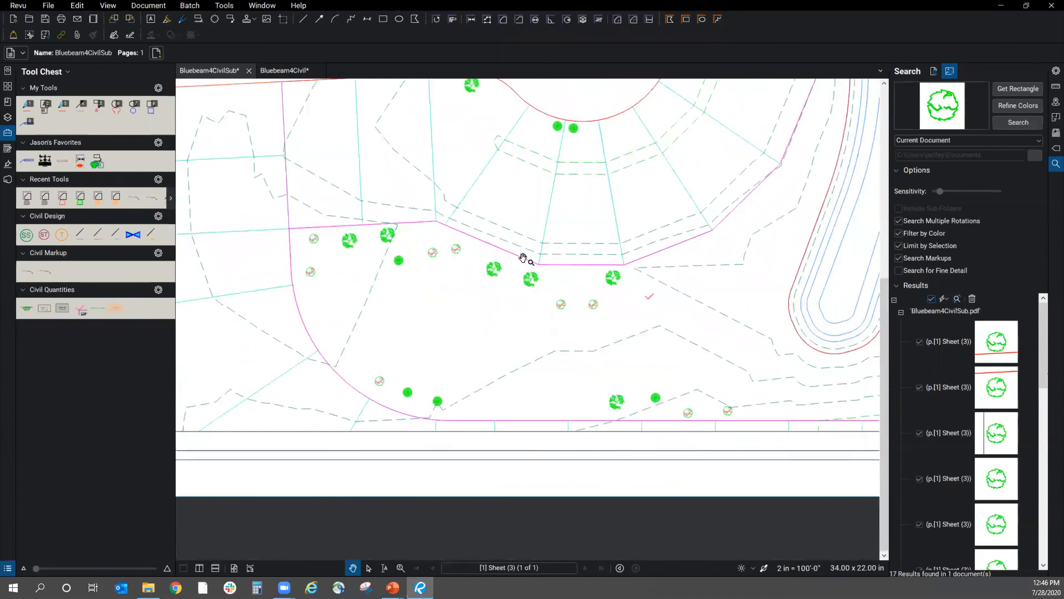
- Start a new Count measurement and set its label to D Tree
{"action": "left_click", "coordinate": [231, 6]}
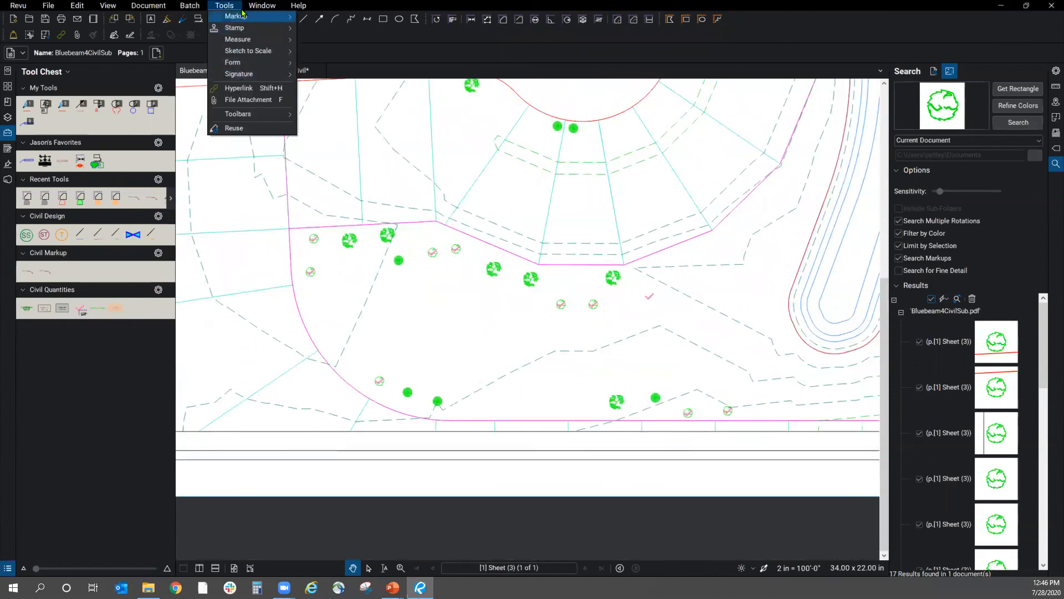
{"action": "mouse_move", "coordinate": [261, 39]}
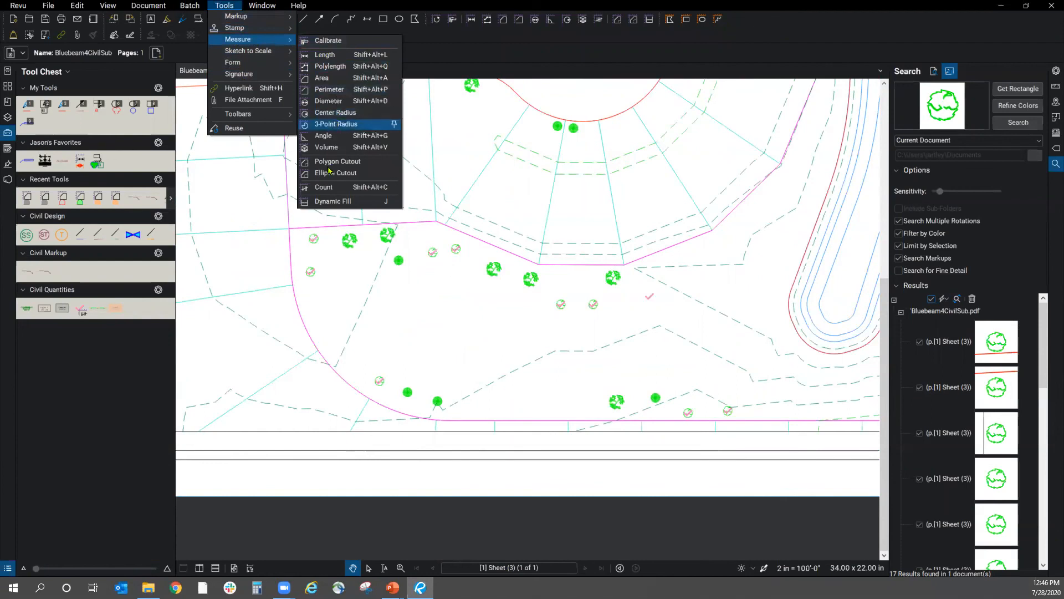
{"action": "left_click", "coordinate": [325, 189]}
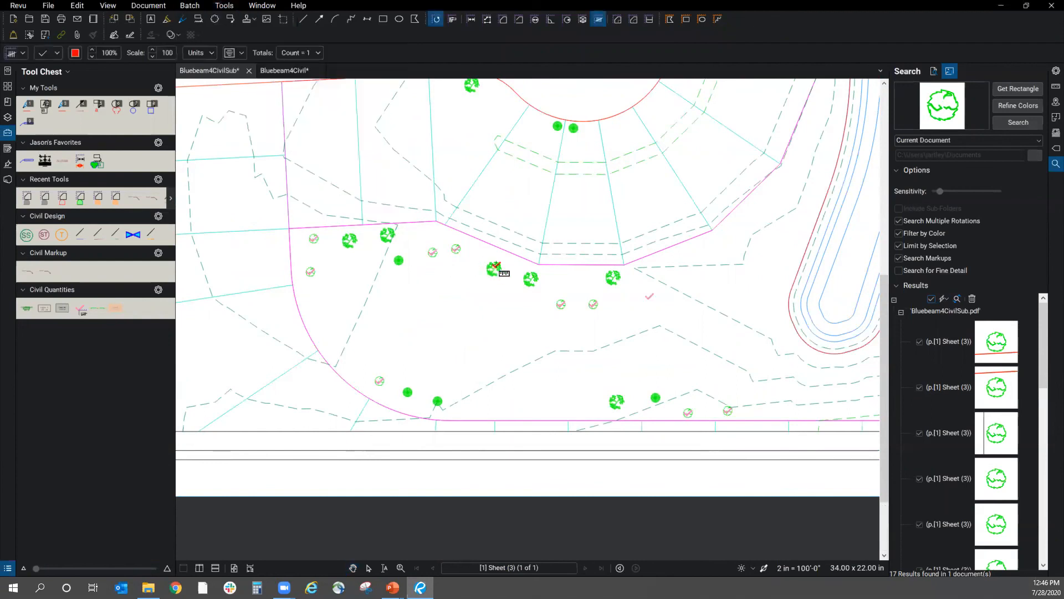
{"action": "scroll", "coordinate": [488, 268], "scroll_direction": "up", "scroll_amount": 5}
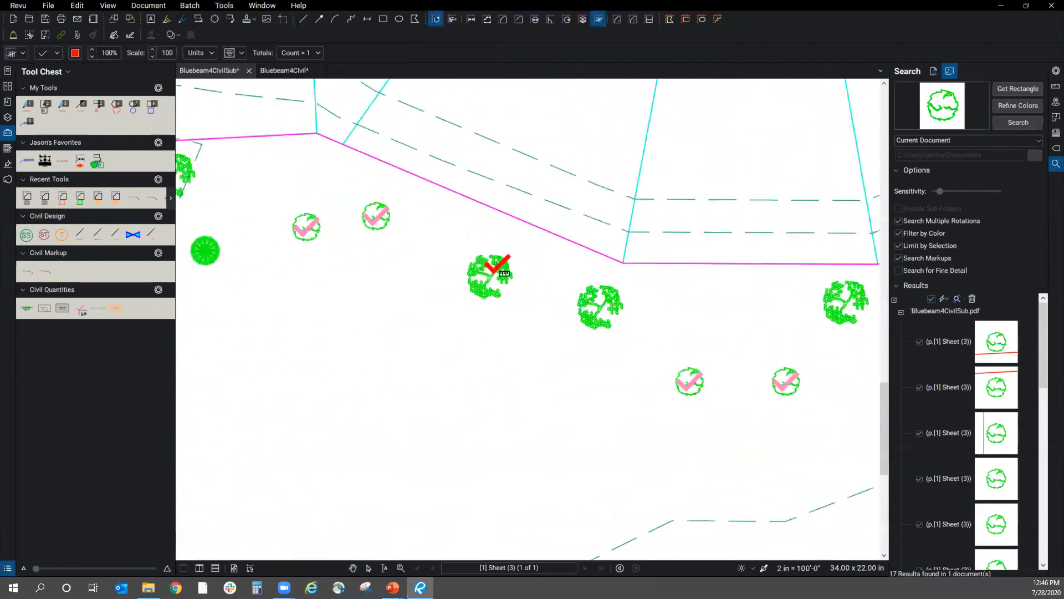
{"action": "left_click", "coordinate": [1056, 71]}
{"action": "left_click", "coordinate": [957, 130]}
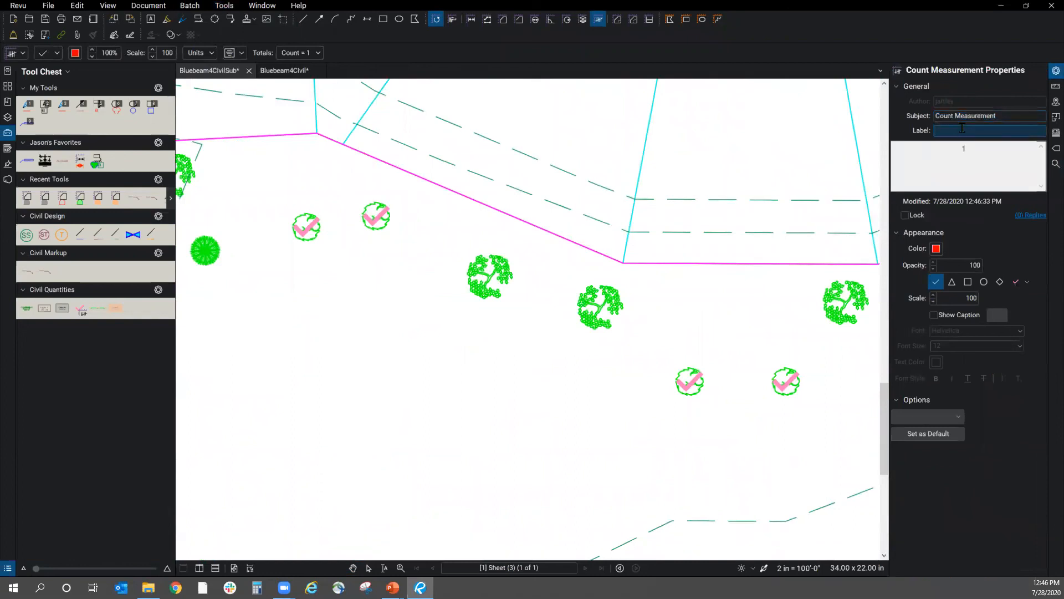
{"action": "type", "text": "D Tree"}
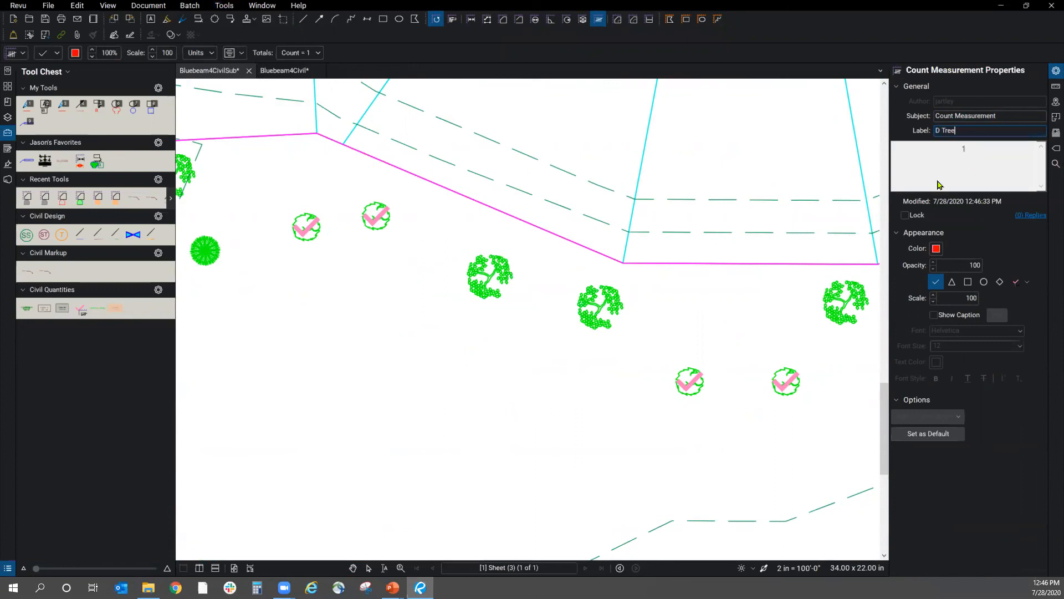
{"action": "left_click", "coordinate": [937, 250]}
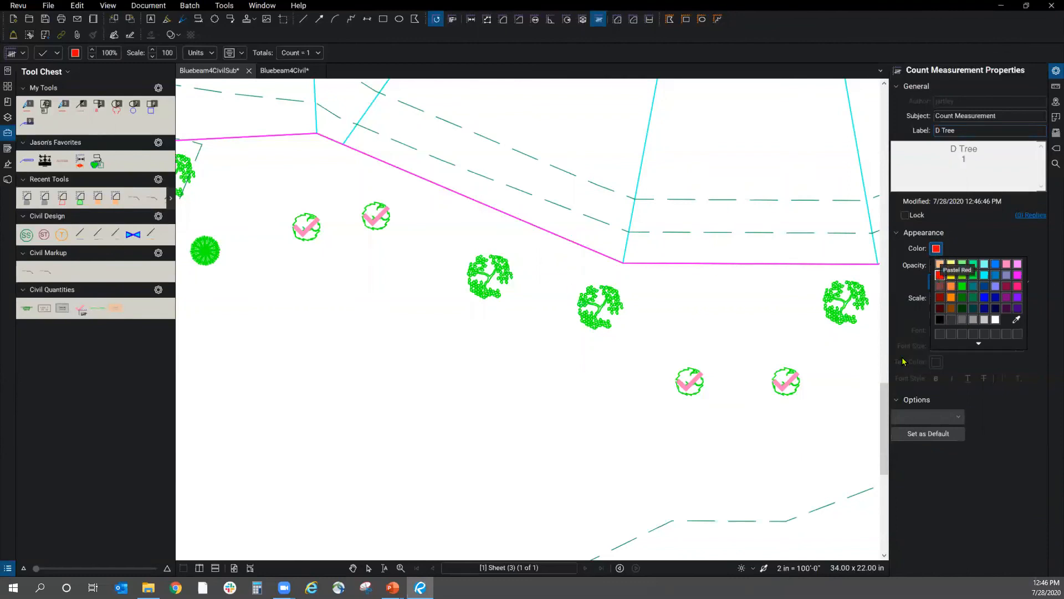
{"action": "left_click", "coordinate": [939, 471]}
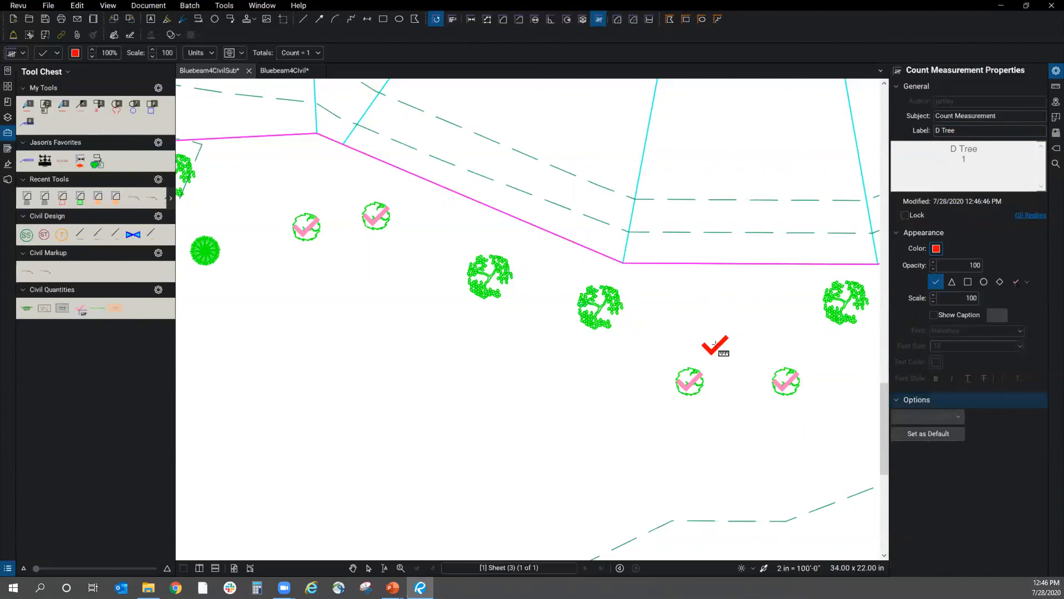
- Place one D Tree count mark in open ground between the leafy tree symbols and add it to the Civil Quantities tool set
{"action": "left_click", "coordinate": [720, 315]}
{"action": "key", "text": "Escape"}
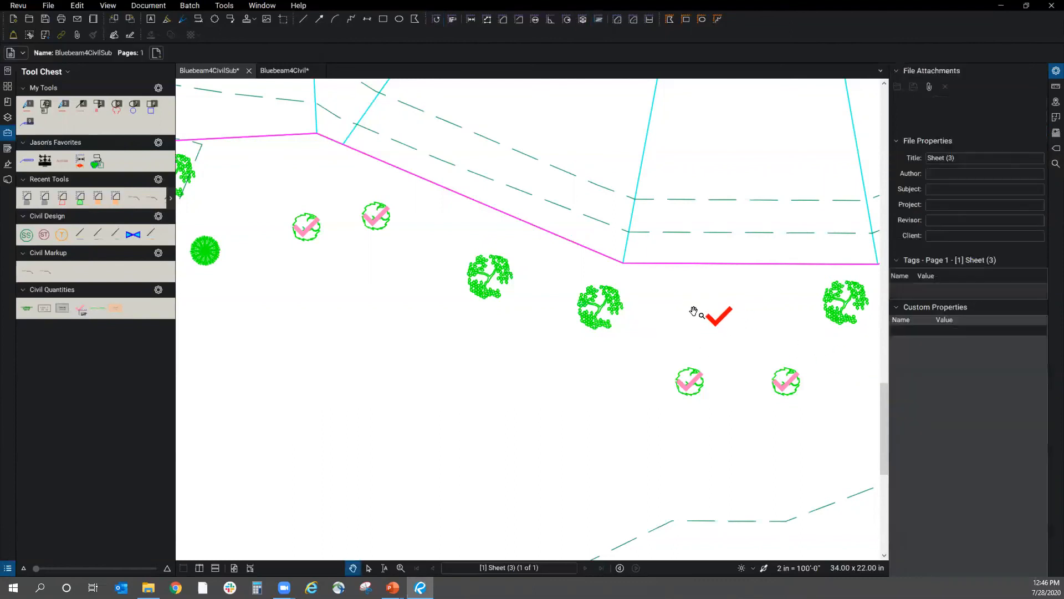
{"action": "left_click", "coordinate": [723, 323]}
{"action": "left_click", "coordinate": [938, 417]}
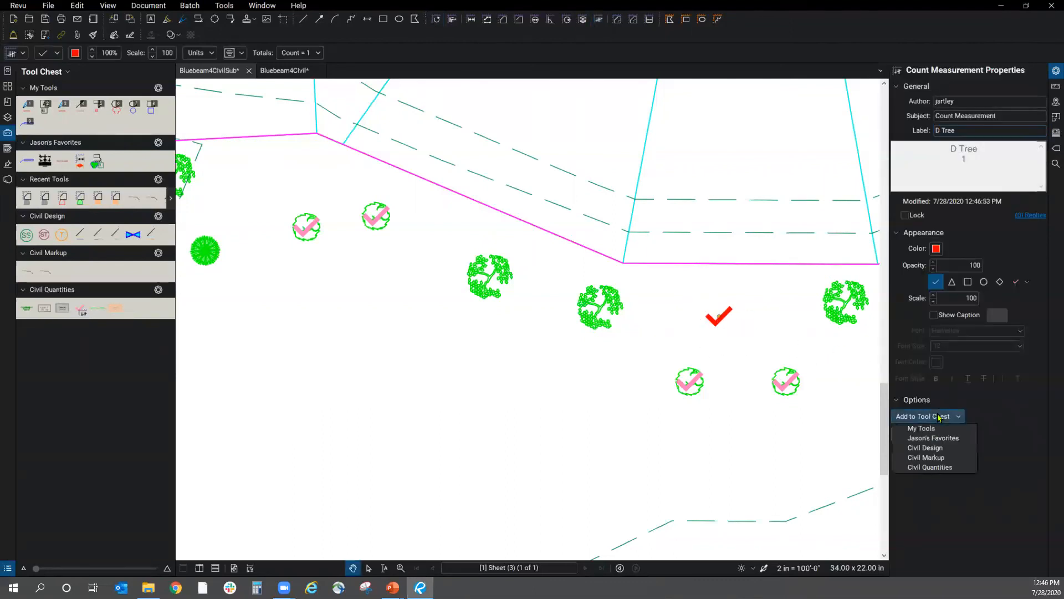
{"action": "left_click", "coordinate": [942, 468]}
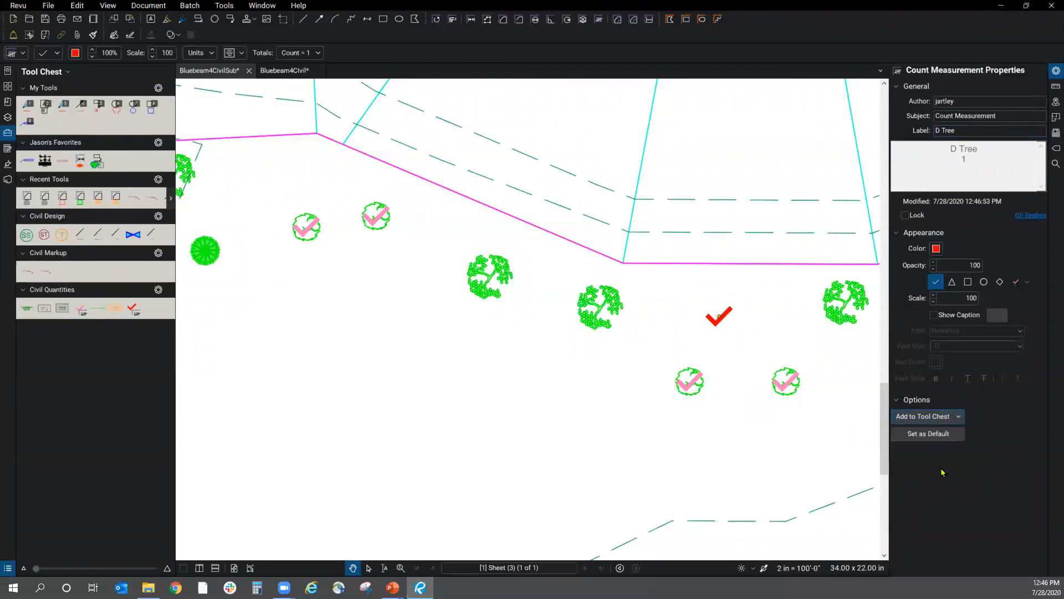
- Run a visual search of the current document for the leafy, branched tree symbol, captured from the drawing
{"action": "scroll", "coordinate": [598, 339], "scroll_direction": "down", "scroll_amount": 3}
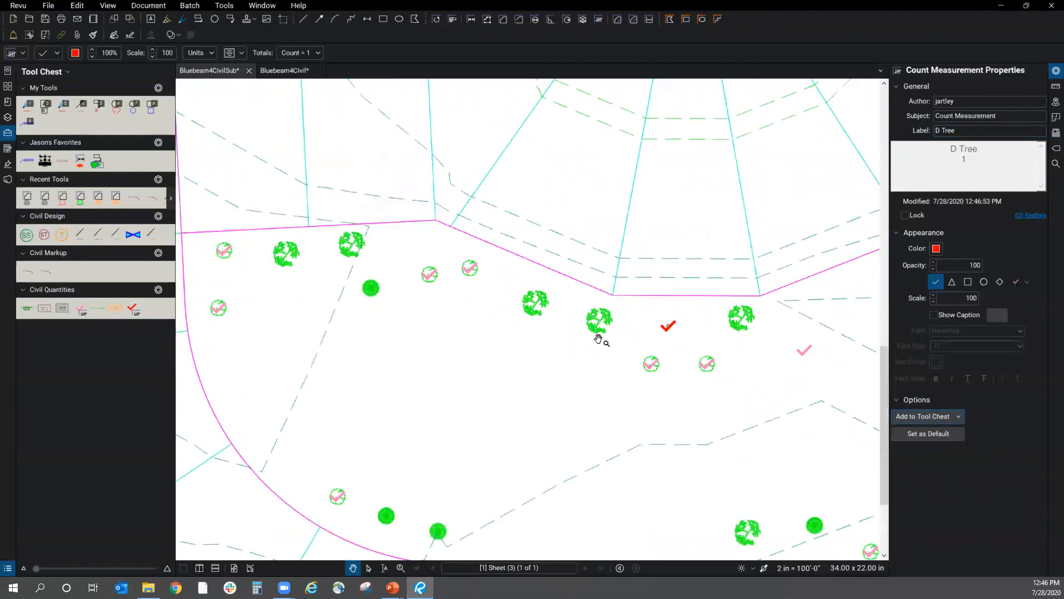
{"action": "left_click", "coordinate": [1056, 164]}
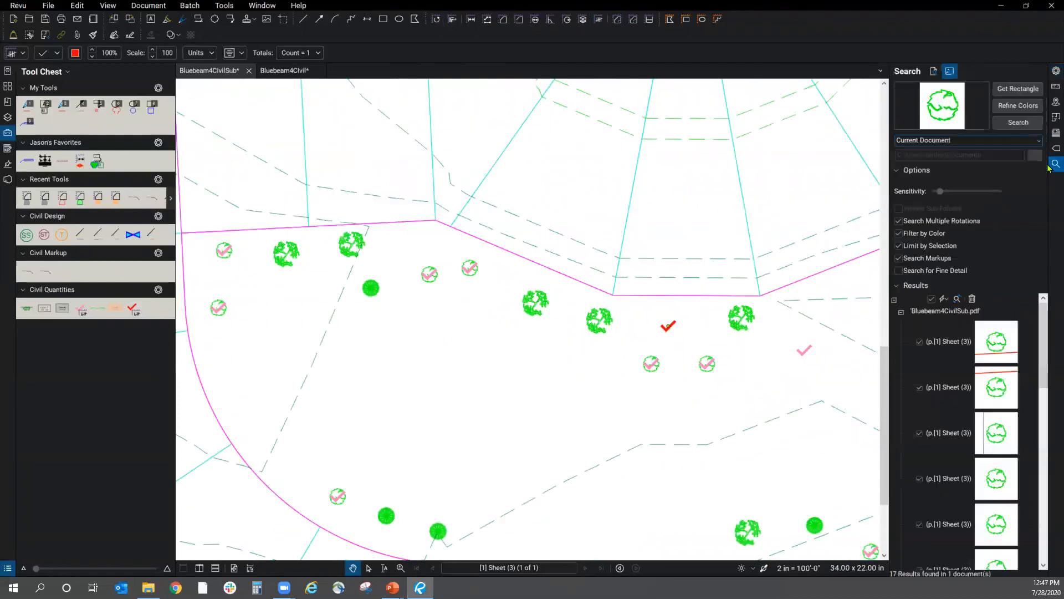
{"action": "left_click", "coordinate": [1009, 90]}
{"action": "left_click_drag", "start_coordinate": [519, 287], "coordinate": [553, 320]}
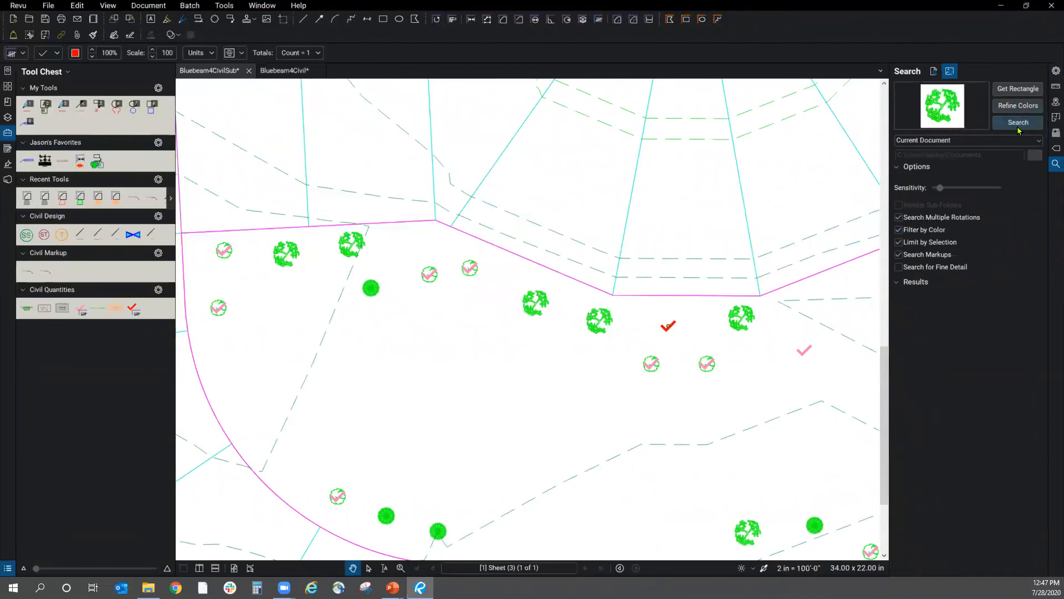
{"action": "left_click", "coordinate": [1019, 124]}
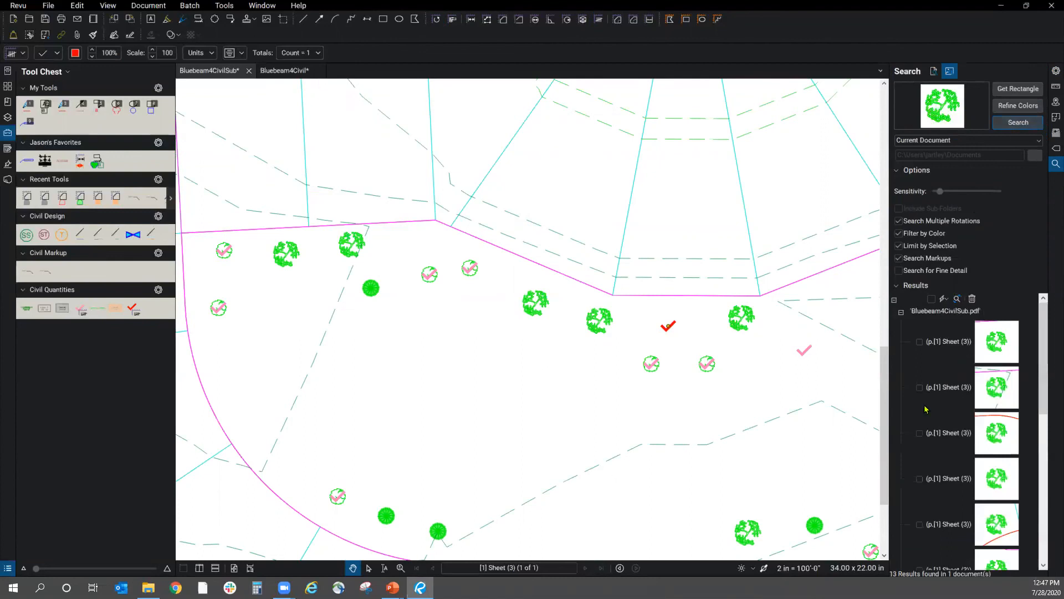
- Check all the leafy tree search results and apply the D Tree count measurement to them
{"action": "left_click", "coordinate": [932, 299]}
{"action": "left_click", "coordinate": [945, 300]}
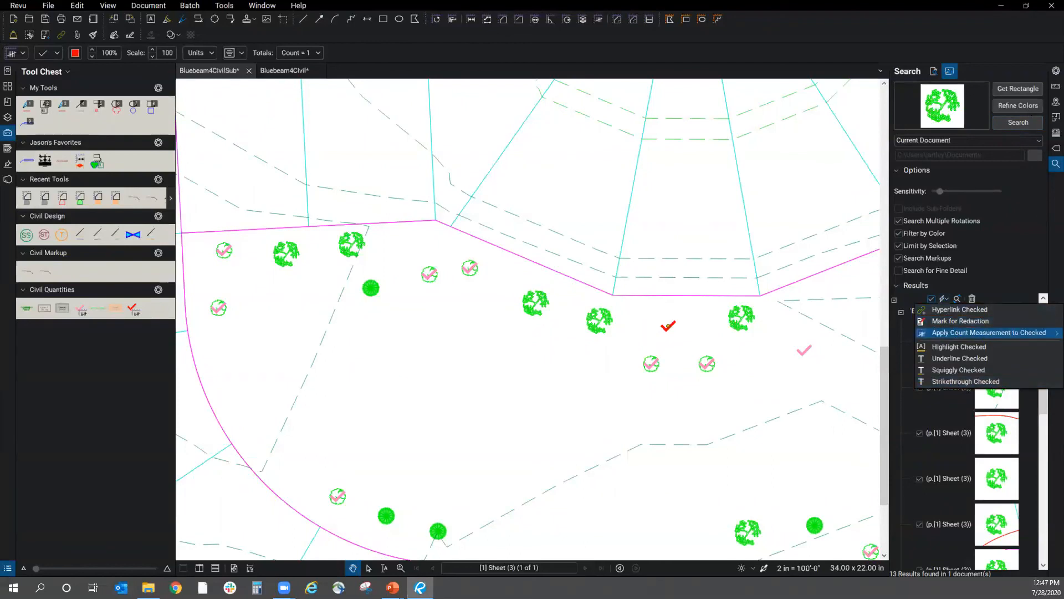
{"action": "left_click", "coordinate": [990, 332]}
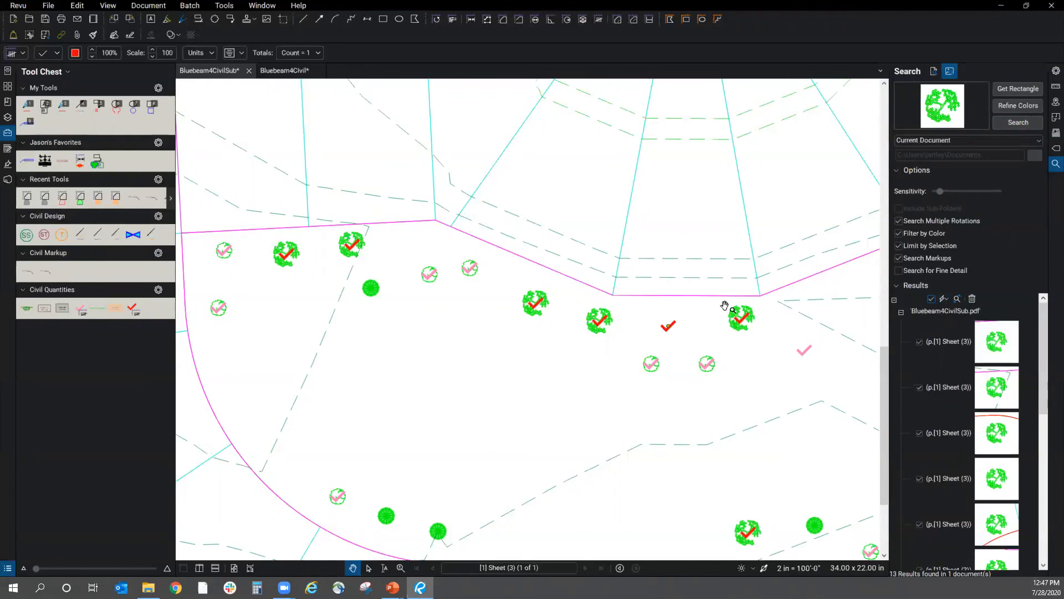
- Show the Markups List at the Count Measurement group and widen the Label column to fit the full tree labels
{"action": "scroll", "coordinate": [558, 200], "scroll_direction": "down", "scroll_amount": 3}
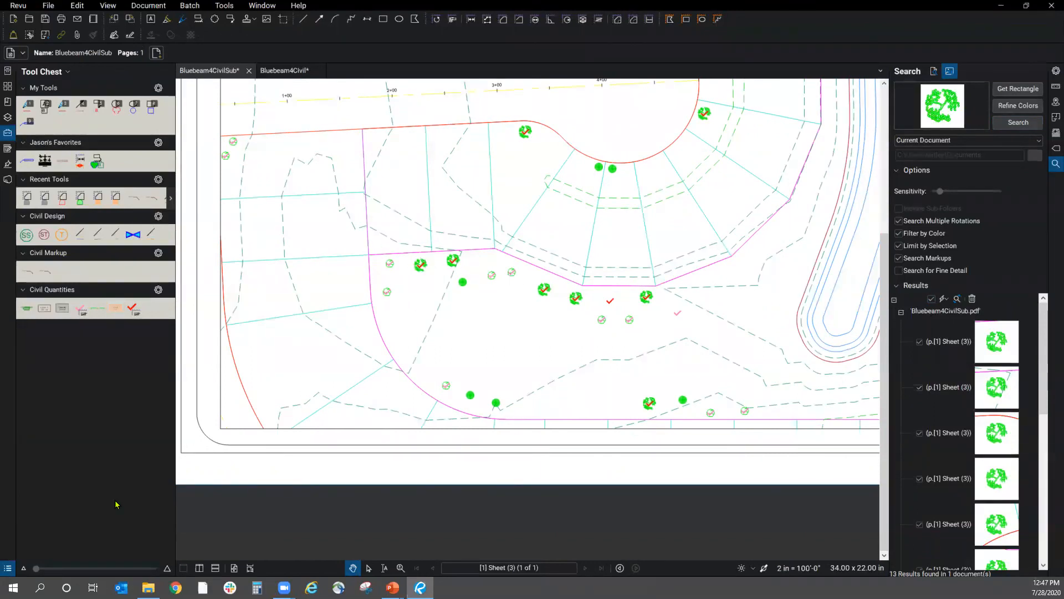
{"action": "left_click", "coordinate": [8, 570]}
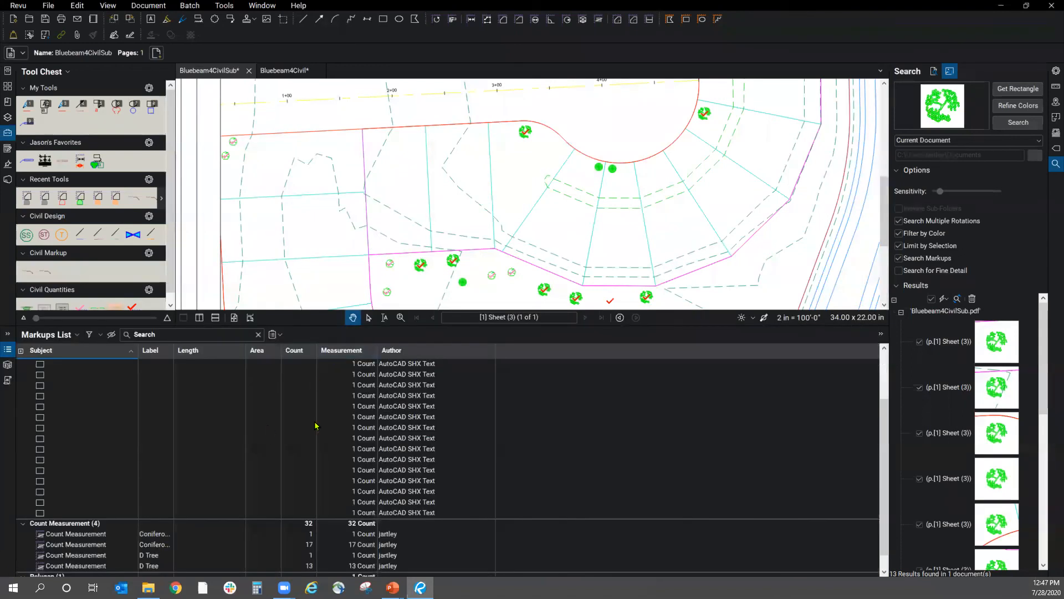
{"action": "scroll", "coordinate": [279, 454], "scroll_direction": "down", "scroll_amount": 3}
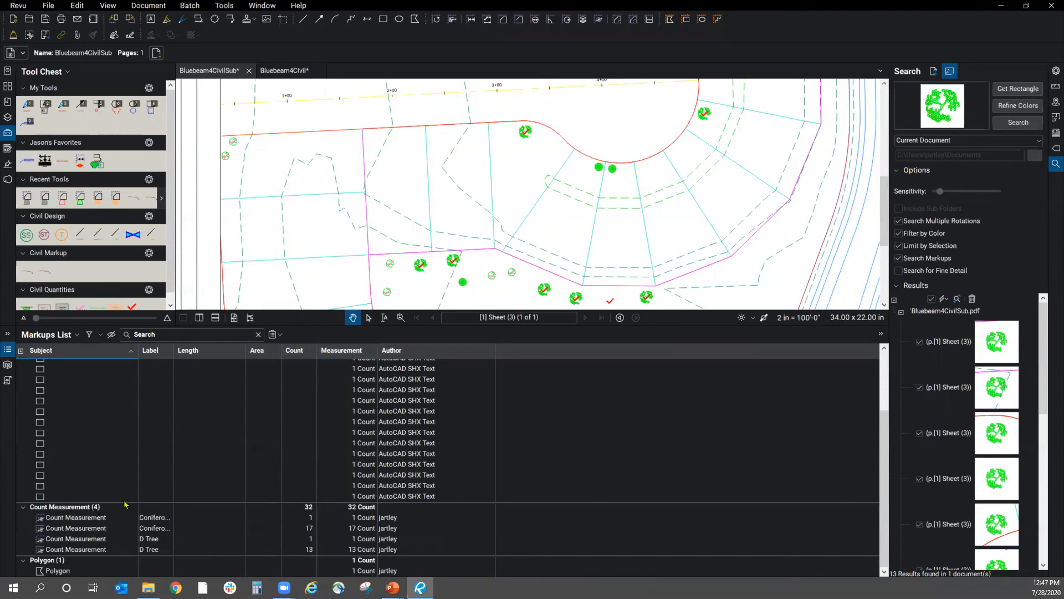
{"action": "double_click", "coordinate": [173, 350]}
{"action": "left_click_drag", "start_coordinate": [219, 348], "coordinate": [224, 348]}
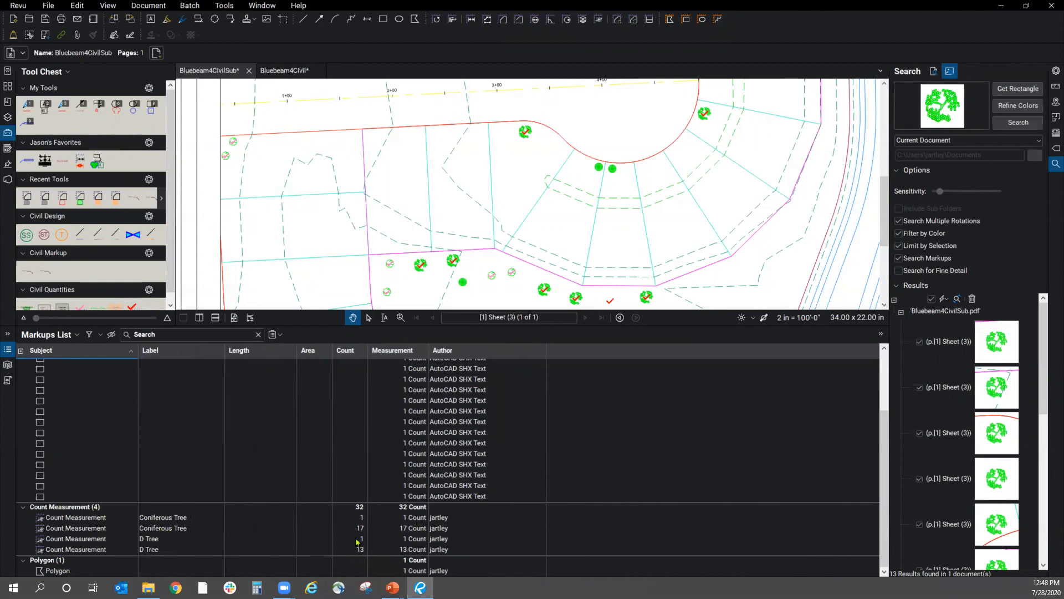
- Delete the two stray single count marks, Coniferous Tree and D Tree, from the open ground and hide the Markups List
{"action": "left_click_drag", "start_coordinate": [501, 271], "coordinate": [417, 184]}
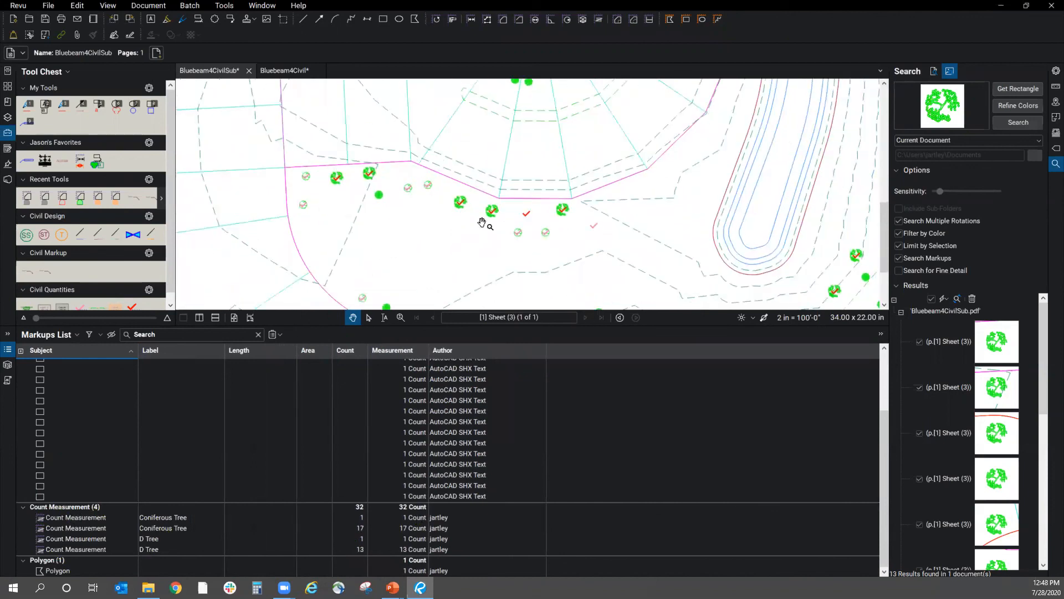
{"action": "left_click", "coordinate": [593, 227]}
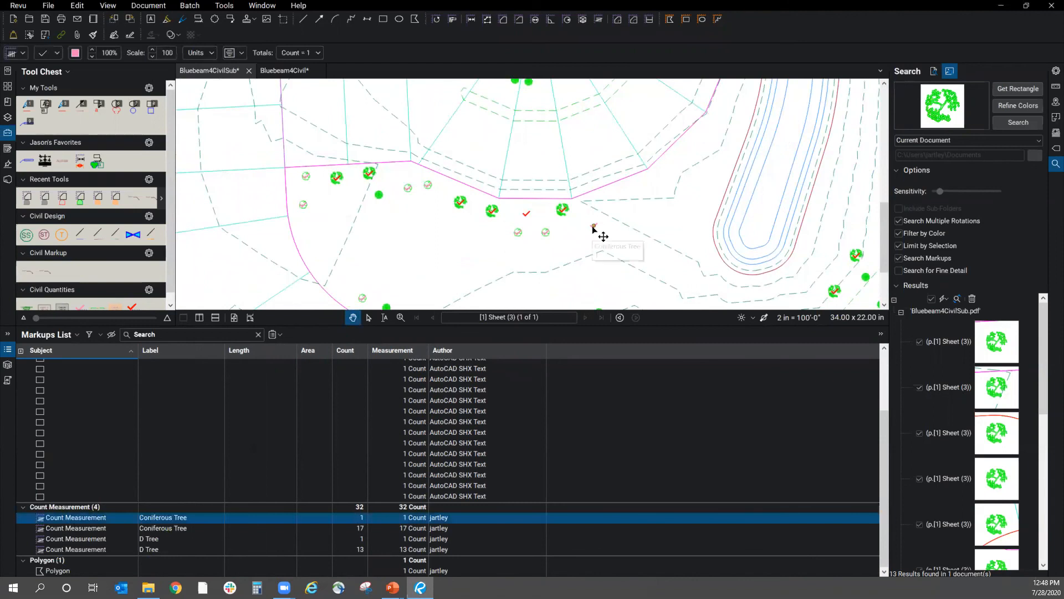
{"action": "key", "text": "Delete"}
{"action": "left_click", "coordinate": [527, 215]}
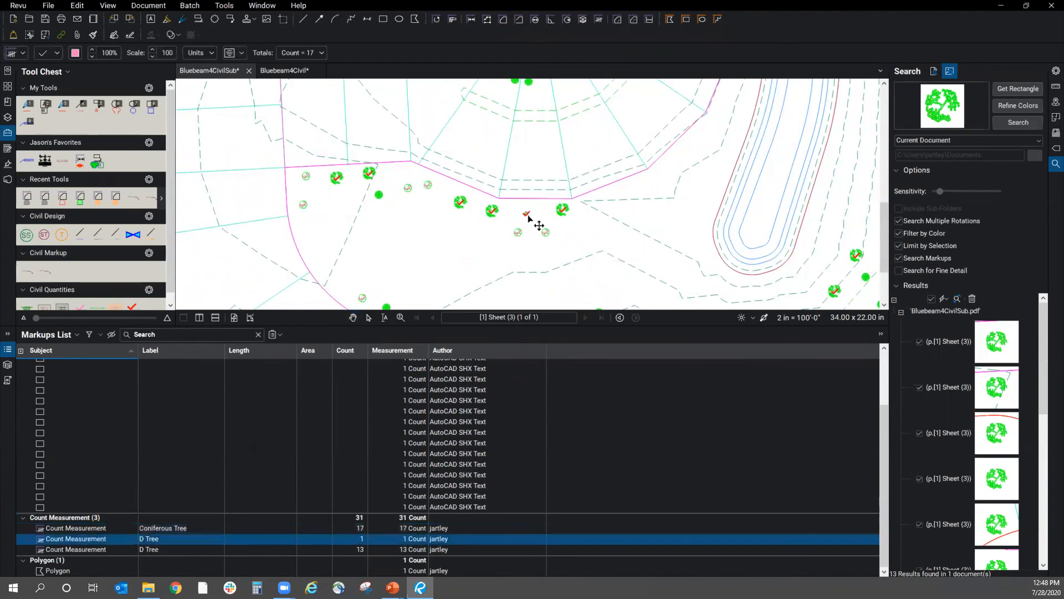
{"action": "key", "text": "Delete"}
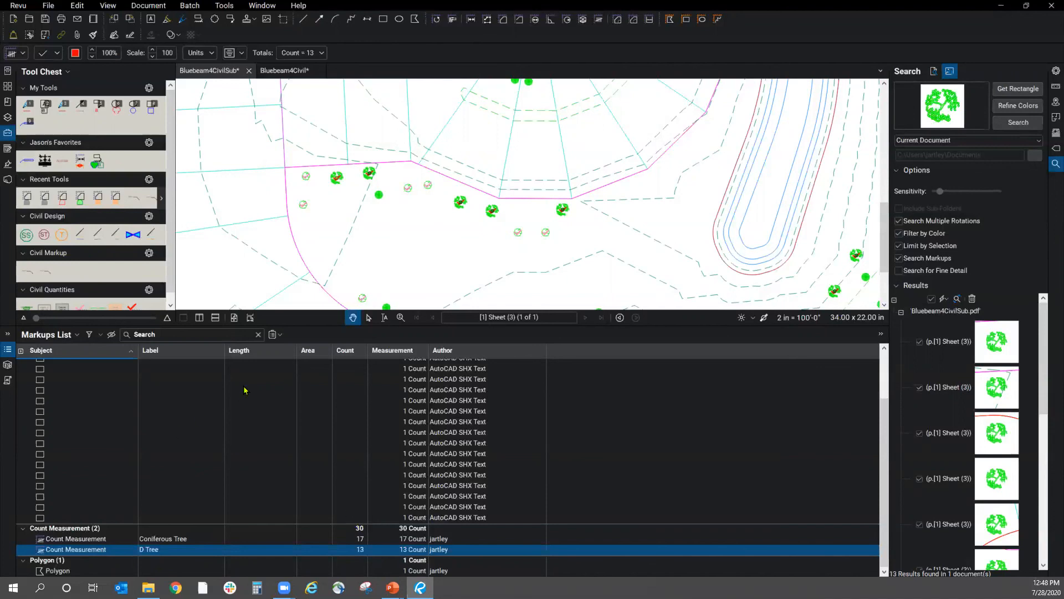
{"action": "left_click", "coordinate": [7, 349]}
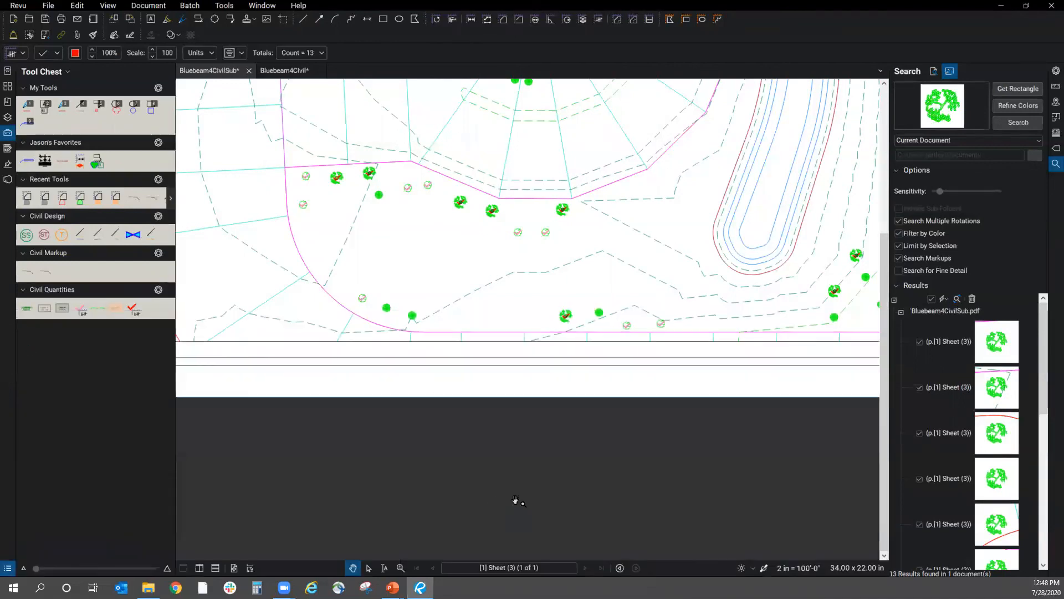
{"action": "scroll", "coordinate": [516, 500], "scroll_direction": "down", "scroll_amount": 4}
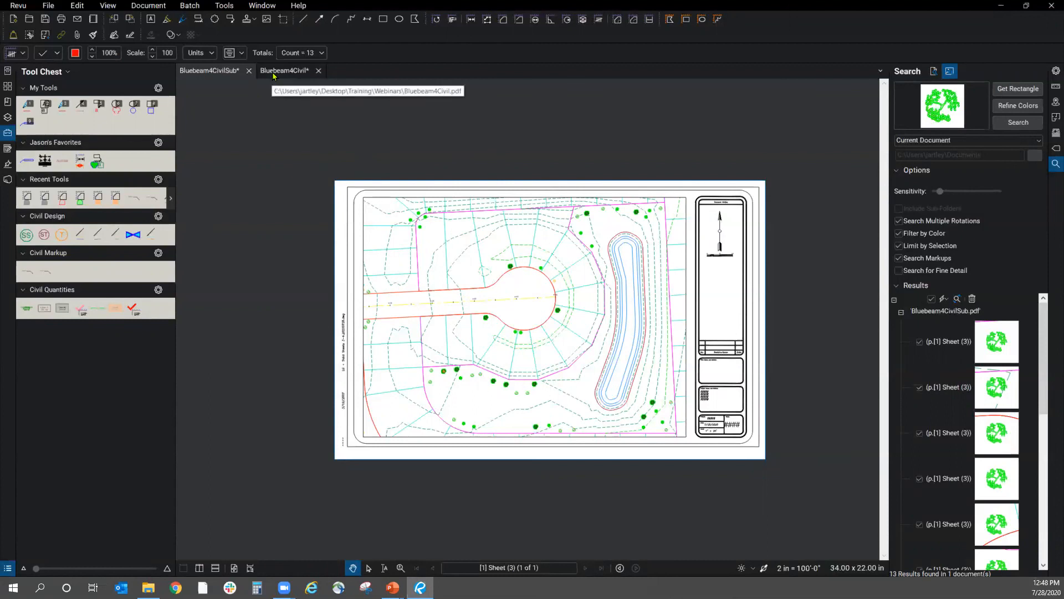
- Review the list of tool sets and its import and add options in Manage Tool Sets, leaving it unchanged
{"action": "mouse_move", "coordinate": [273, 76]}
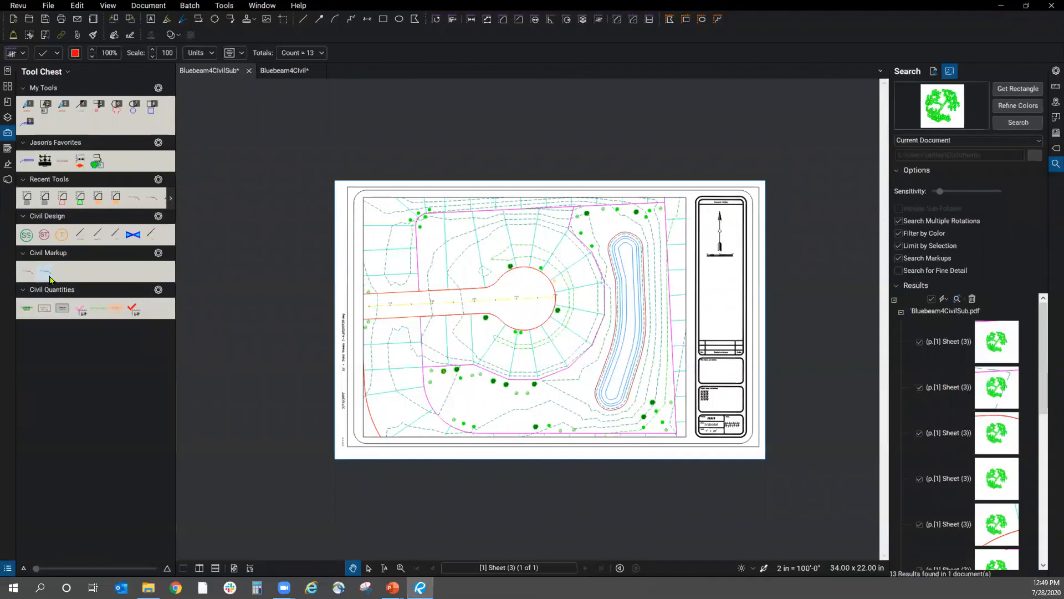
{"action": "left_click", "coordinate": [61, 71]}
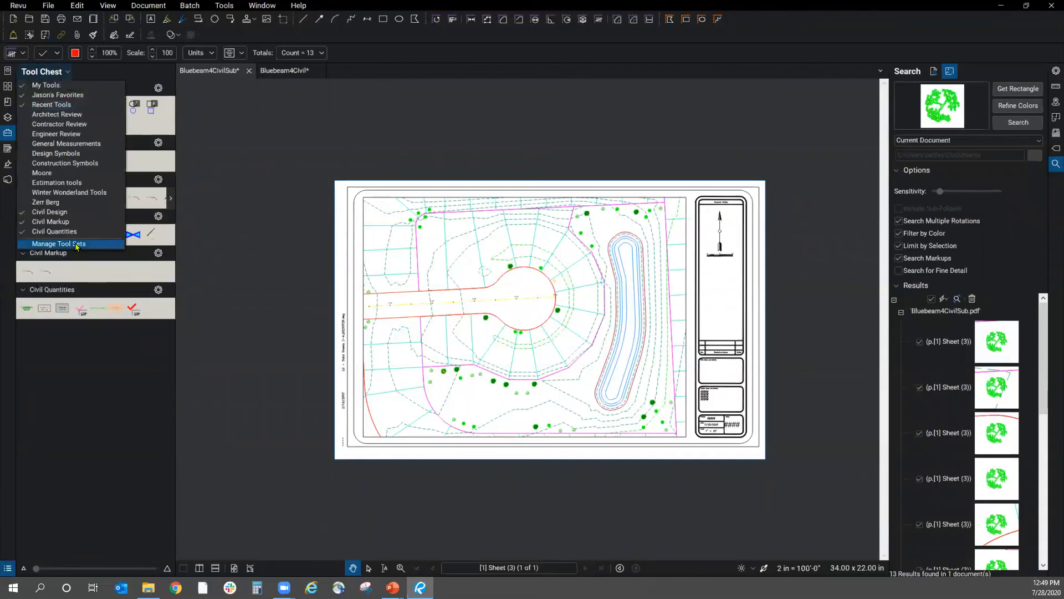
{"action": "left_click", "coordinate": [53, 245]}
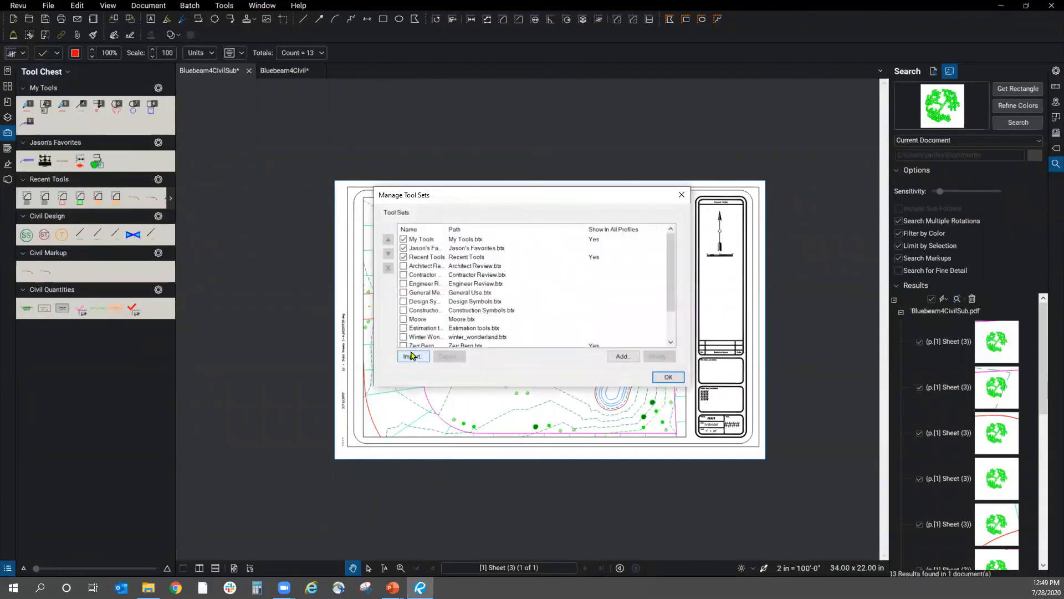
{"action": "scroll", "coordinate": [435, 308], "scroll_direction": "down", "scroll_amount": 2}
{"action": "scroll", "coordinate": [436, 308], "scroll_direction": "up", "scroll_amount": 2}
{"action": "left_click", "coordinate": [673, 377]}
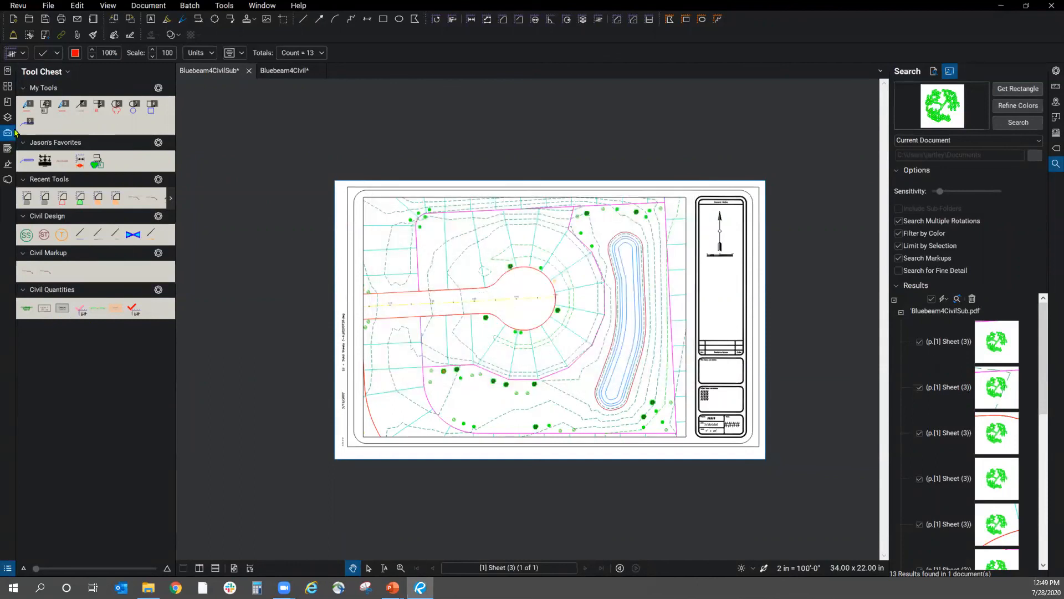
- Review the available profiles and the import and export options in Manage Profiles, and close it without changes
{"action": "left_click", "coordinate": [18, 6]}
{"action": "mouse_move", "coordinate": [44, 68]}
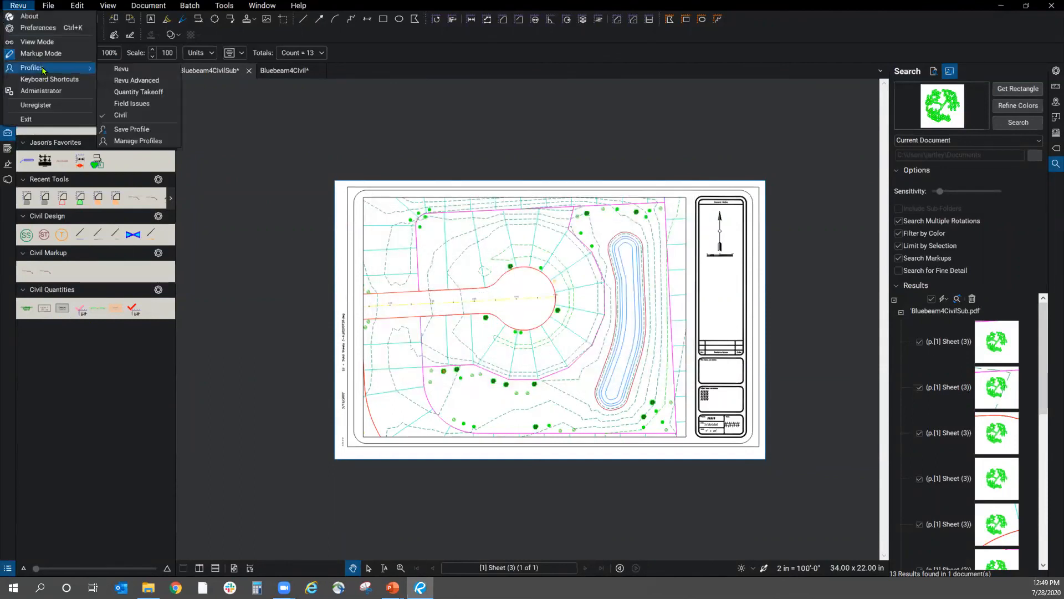
{"action": "left_click", "coordinate": [135, 142]}
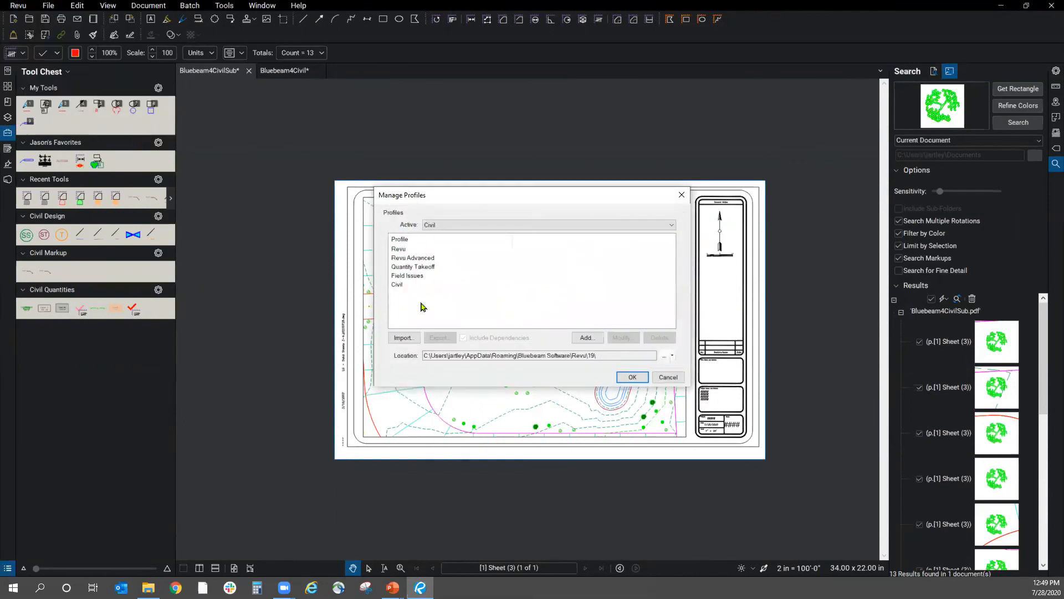
{"action": "left_click", "coordinate": [678, 380]}
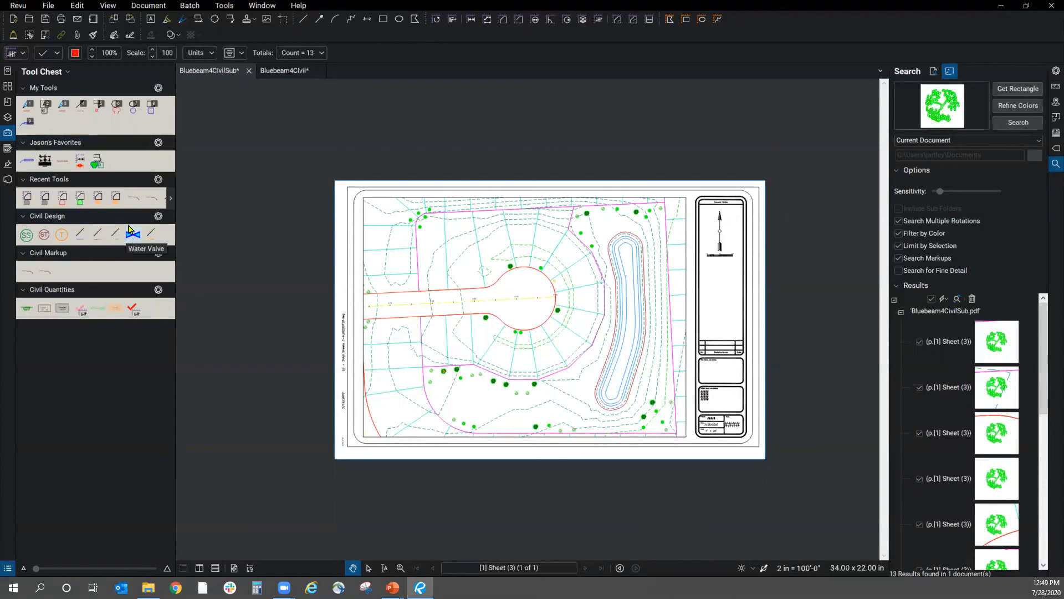
- Copy the Water Valve symbol from the Civil Design tool set into the personal favorites tool set and review the list of available tool sets
{"action": "left_click", "coordinate": [168, 198]}
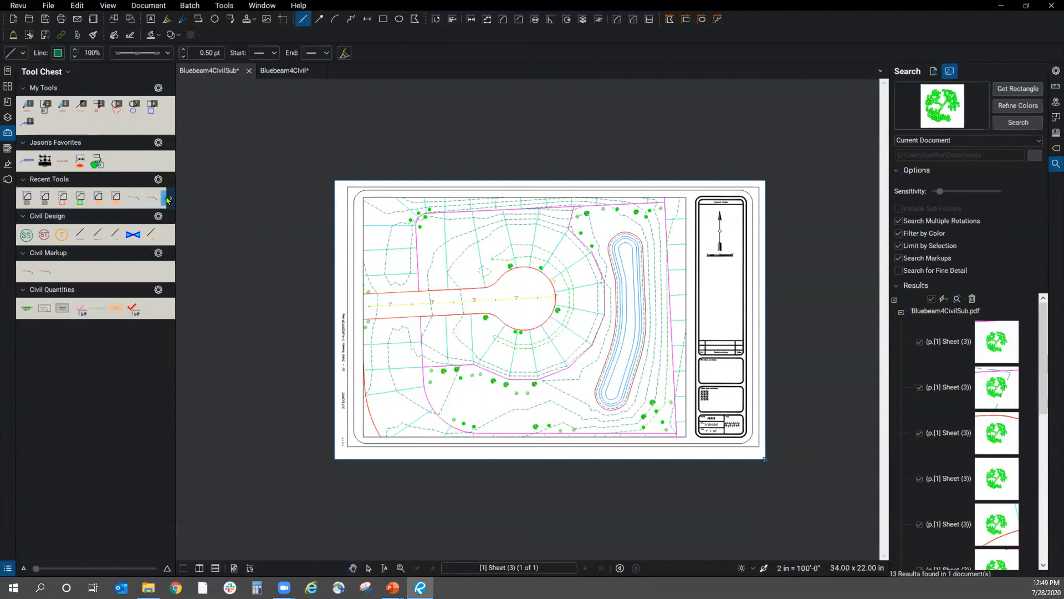
{"action": "left_click_drag", "start_coordinate": [135, 238], "coordinate": [115, 161]}
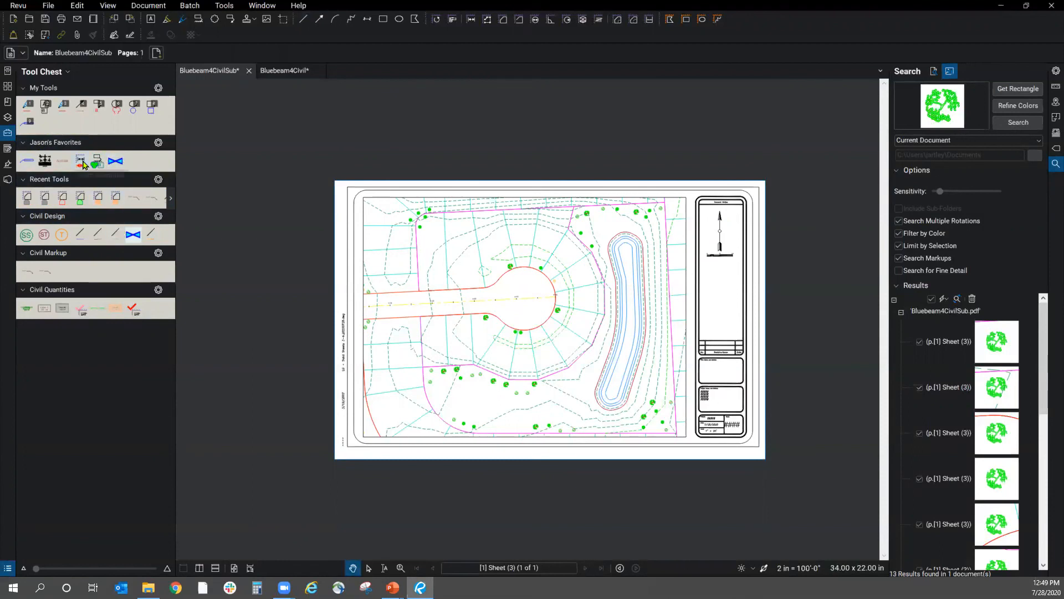
{"action": "left_click", "coordinate": [42, 70]}
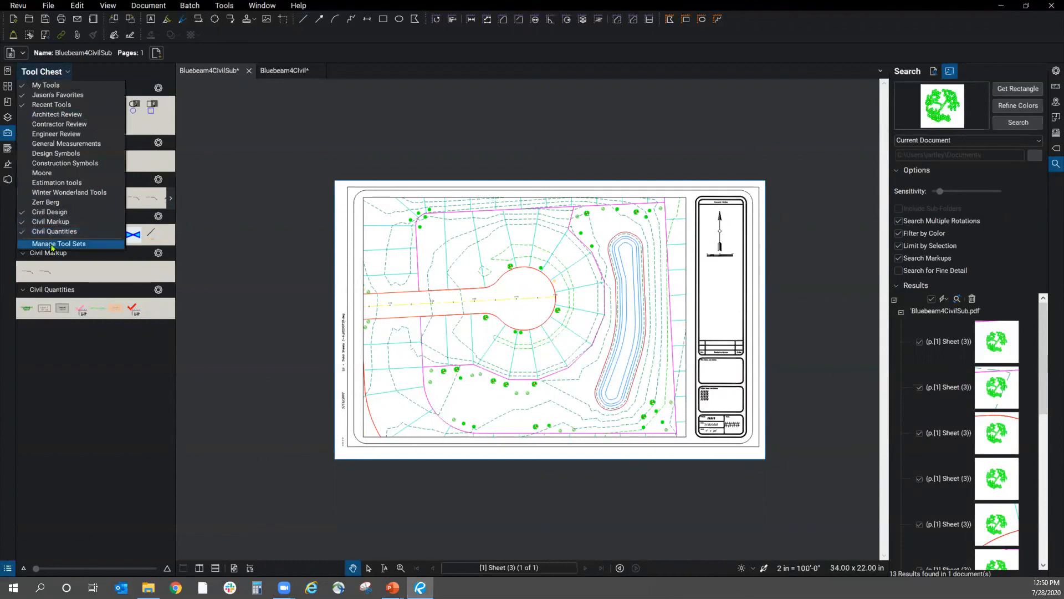
{"action": "left_click", "coordinate": [98, 382]}
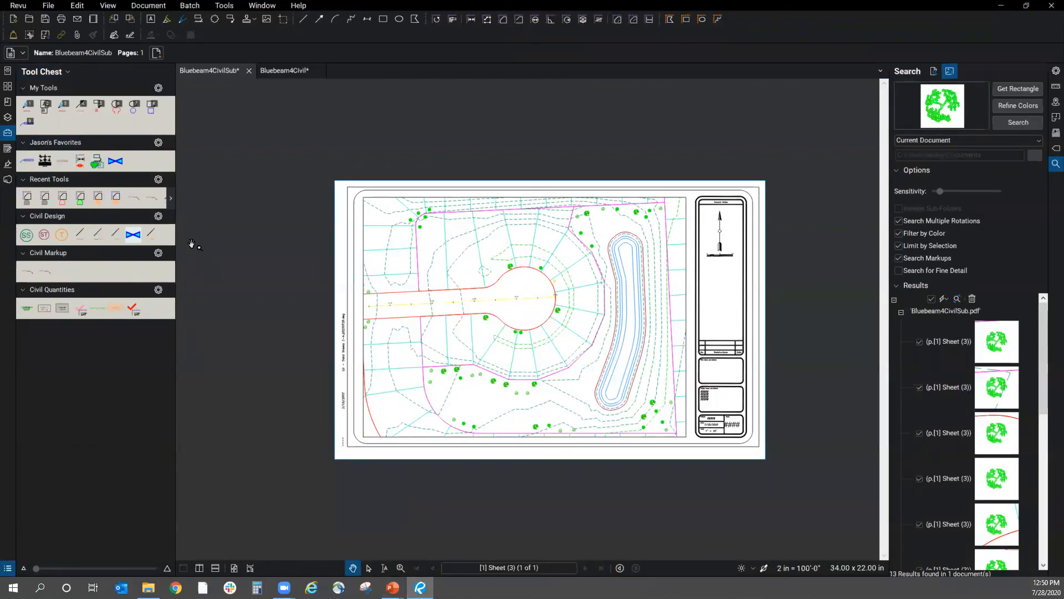
- Switch to the running PowerPoint slide show and advance from the Demonstration slide to the Questions slide
{"action": "mouse_move", "coordinate": [392, 587]}
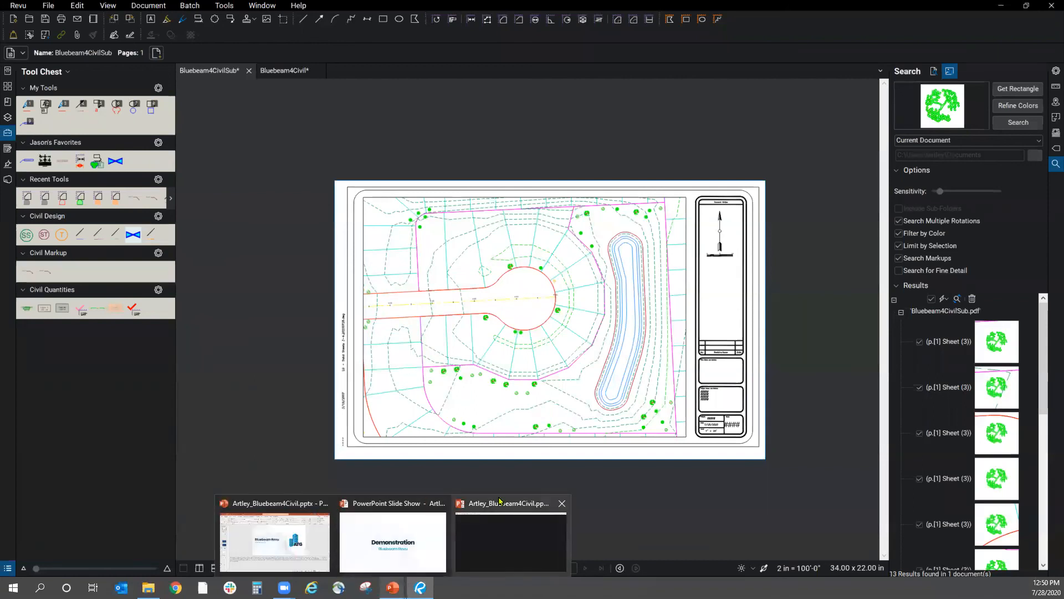
{"action": "left_click", "coordinate": [393, 507]}
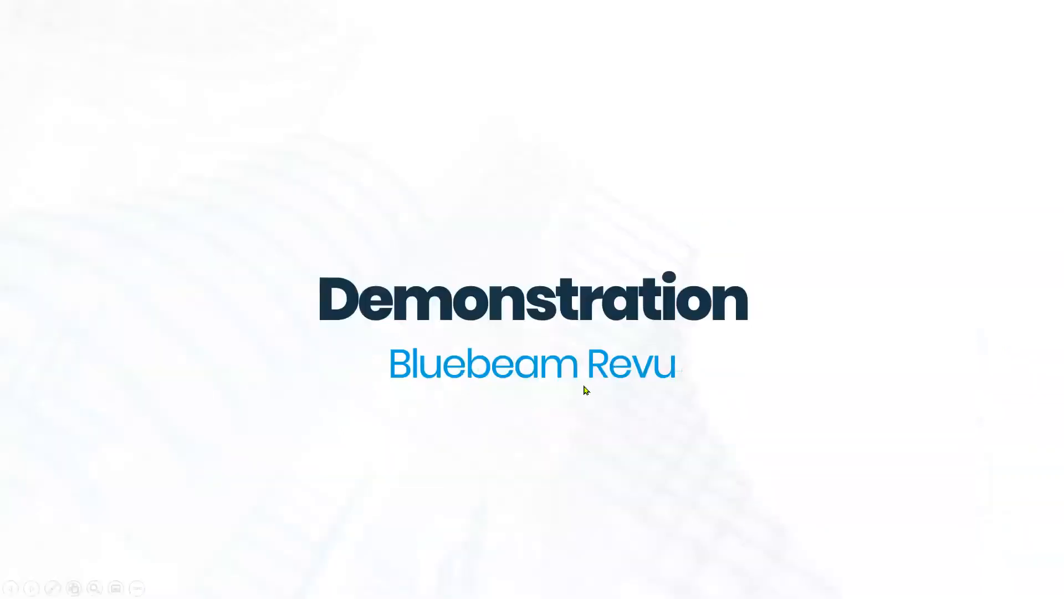
{"action": "left_click", "coordinate": [586, 390]}
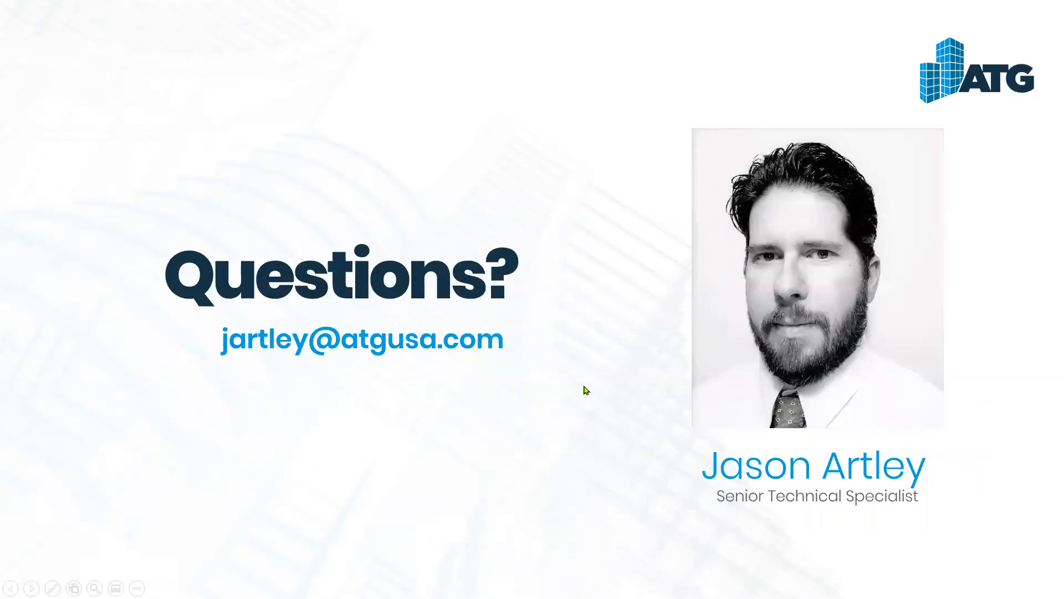